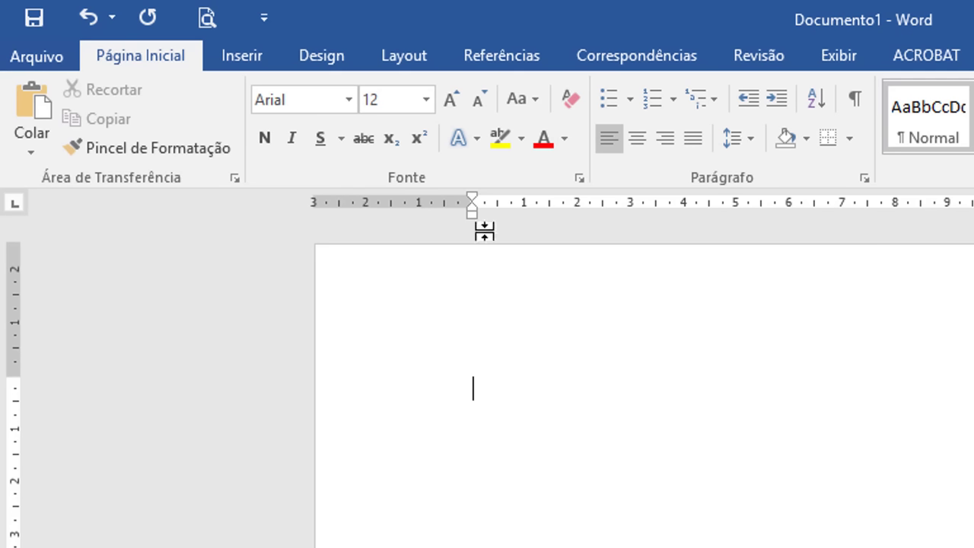
Step: Show the preset page margin gallery from the Layout tab's Margens menu
left_click(401, 61)
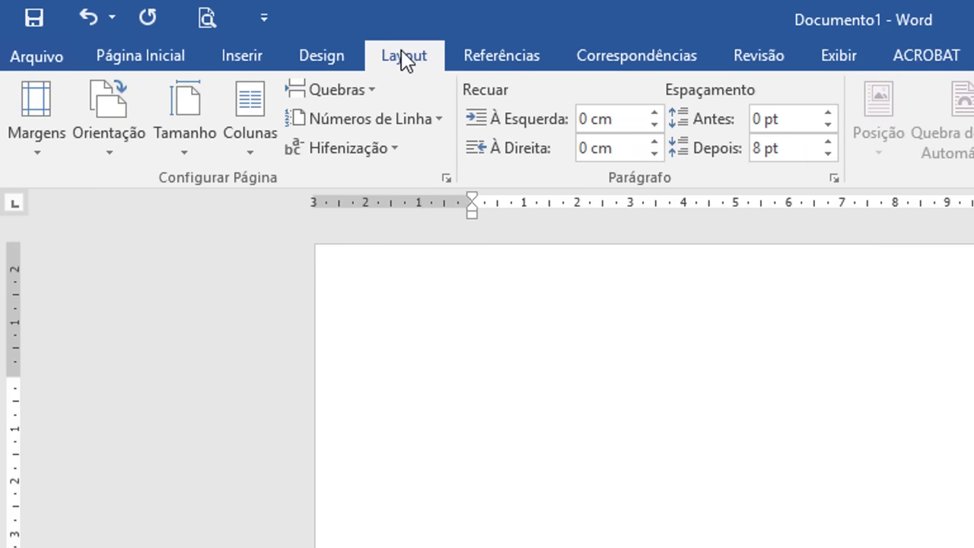
left_click(38, 138)
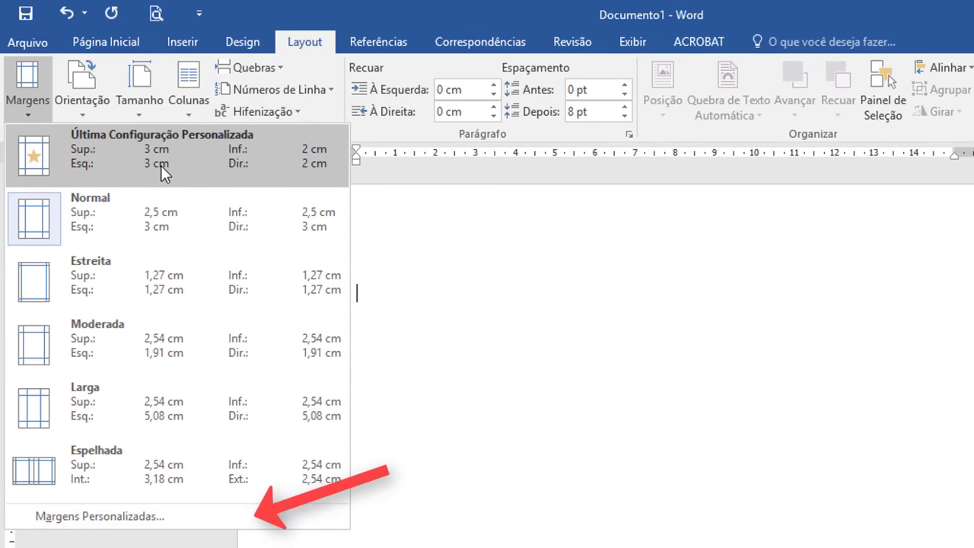
Step: Set custom margins to 3 cm top and left, 2 cm bottom and right, on A4 paper
left_click(169, 519)
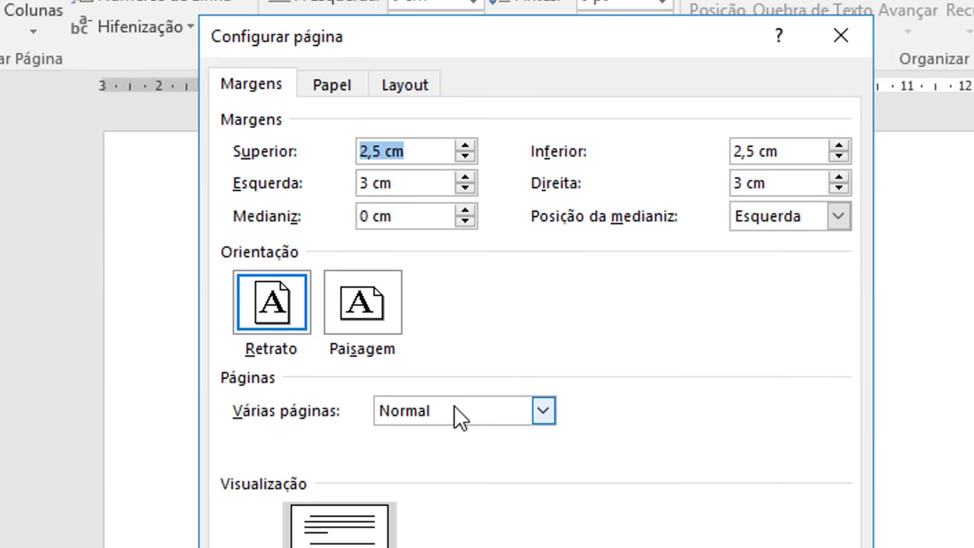
type("3 cm")
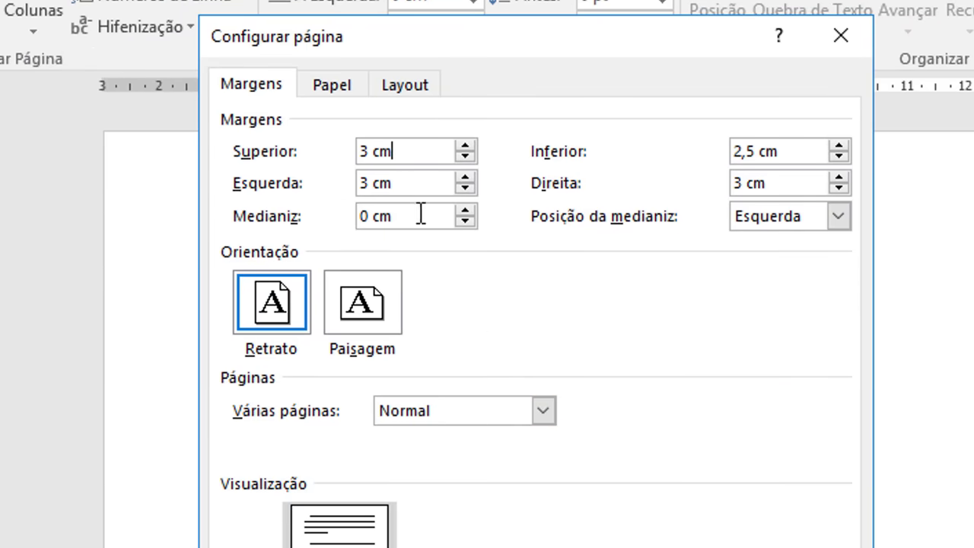
left_click(415, 185)
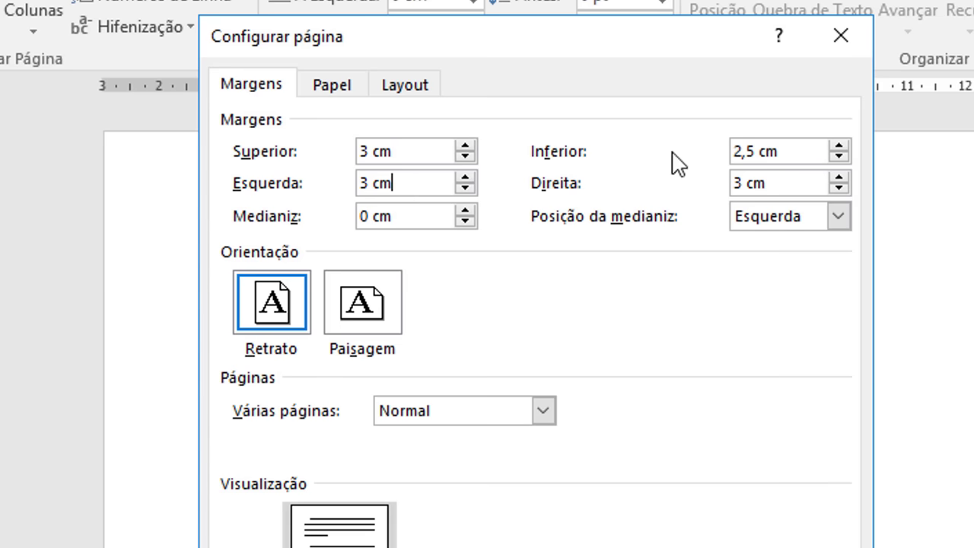
left_click(759, 151)
key("BackSpace")
key("BackSpace")
key("BackSpace")
left_click(735, 183)
key("Delete")
type("2")
left_click(335, 85)
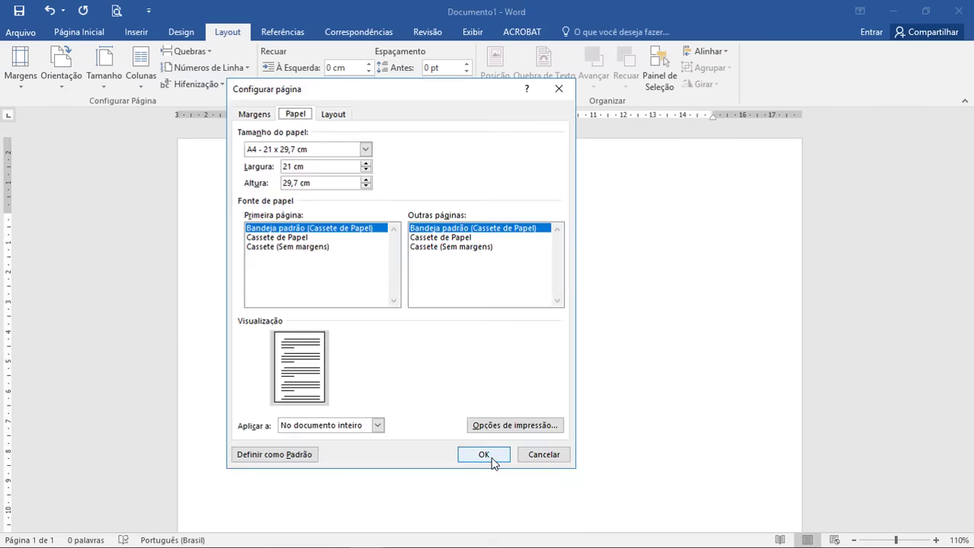
left_click(496, 522)
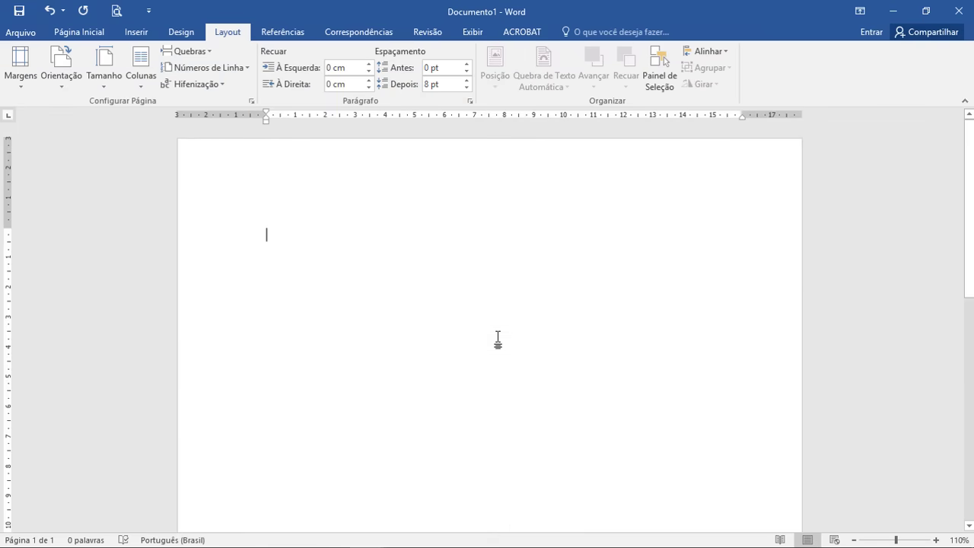
Step: Centre the text and type UNIVERSIDADE DE SÃO PAULO and BACHARELADO EM CIÊNCIA DA COMPUTAÇÃO
left_click(64, 37)
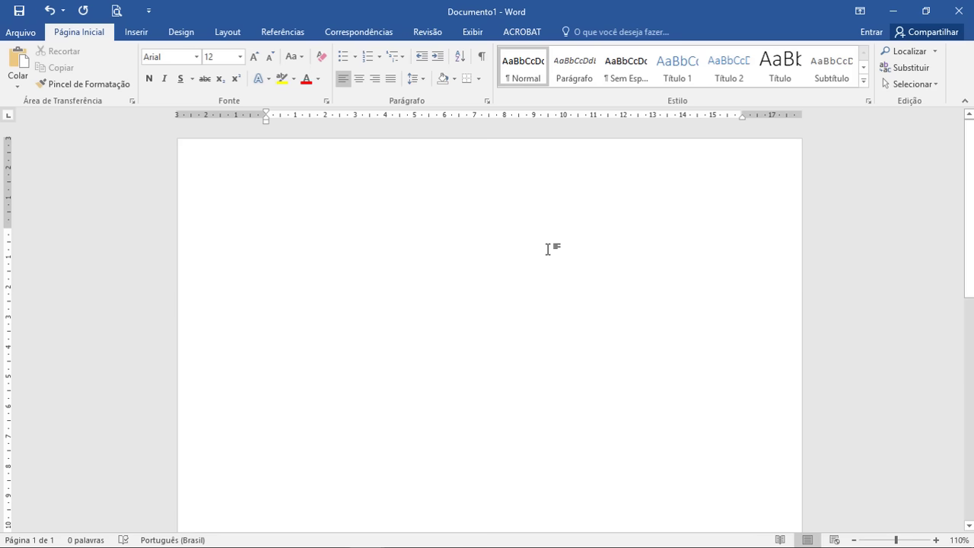
left_click(358, 79)
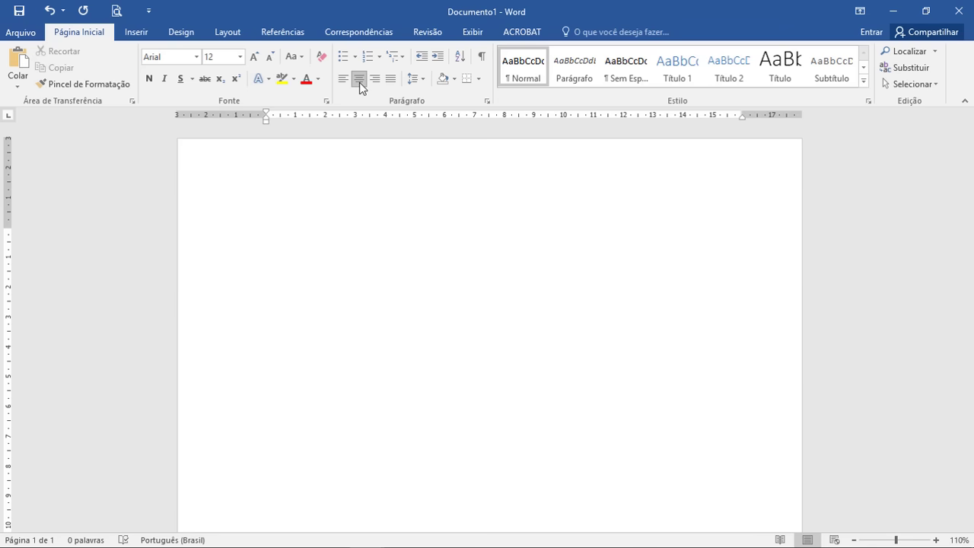
type("UNIVERSIDADE DE SÃO PAULO")
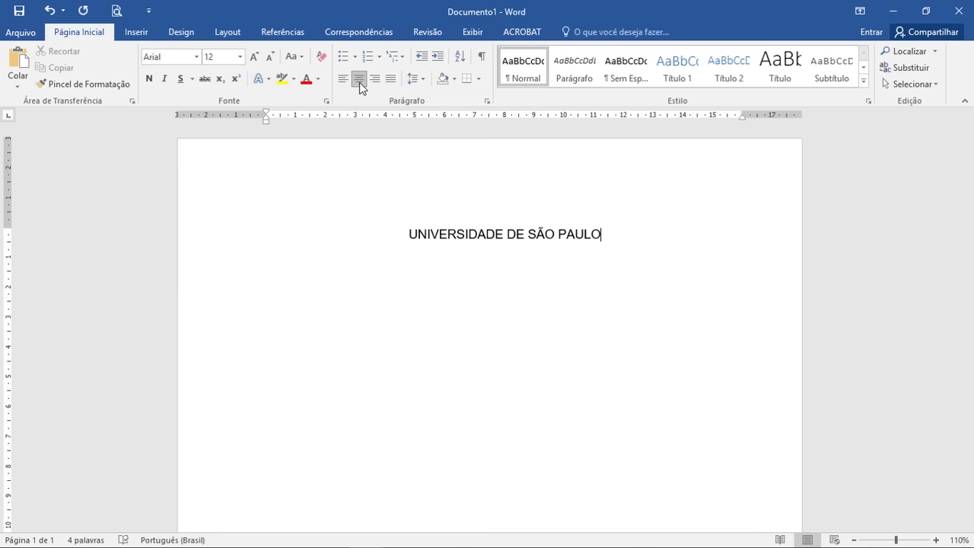
key("Return")
type("BACHARELADO EM CIÊNCIA DA COMPUTAÇÃO")
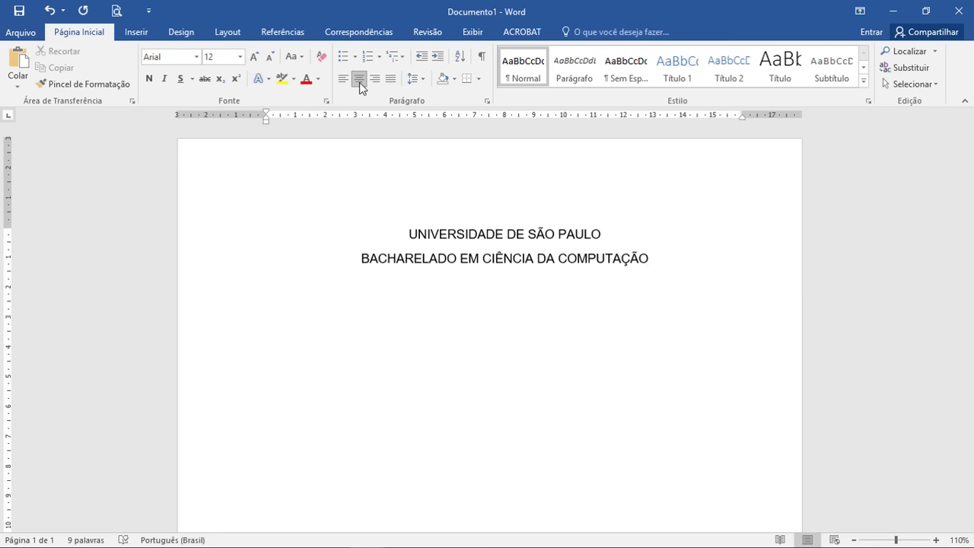
Step: Add blank lines, then type the authors' names line in uppercase
key("Return")
key("Return")
key("Return")
key("Return")
key("Return")
key("Return")
key("Return")
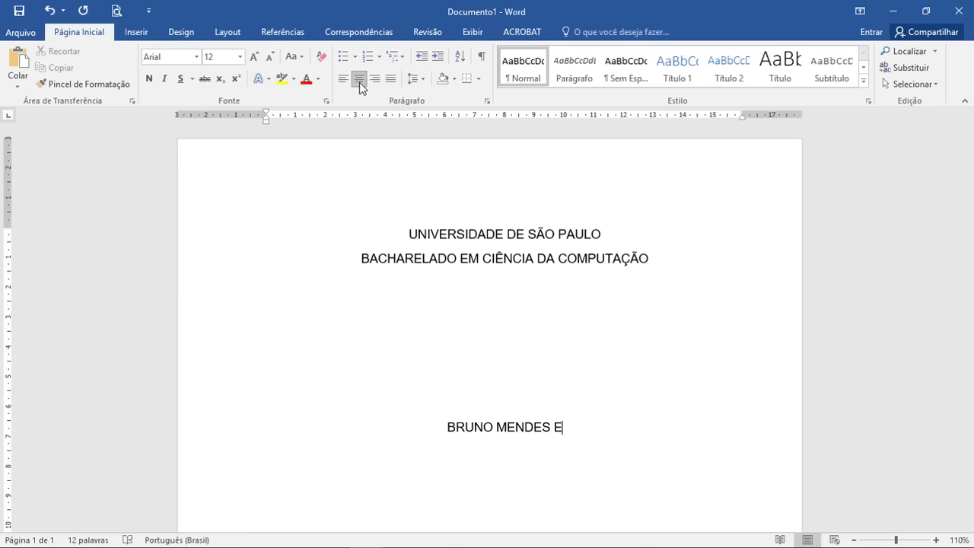
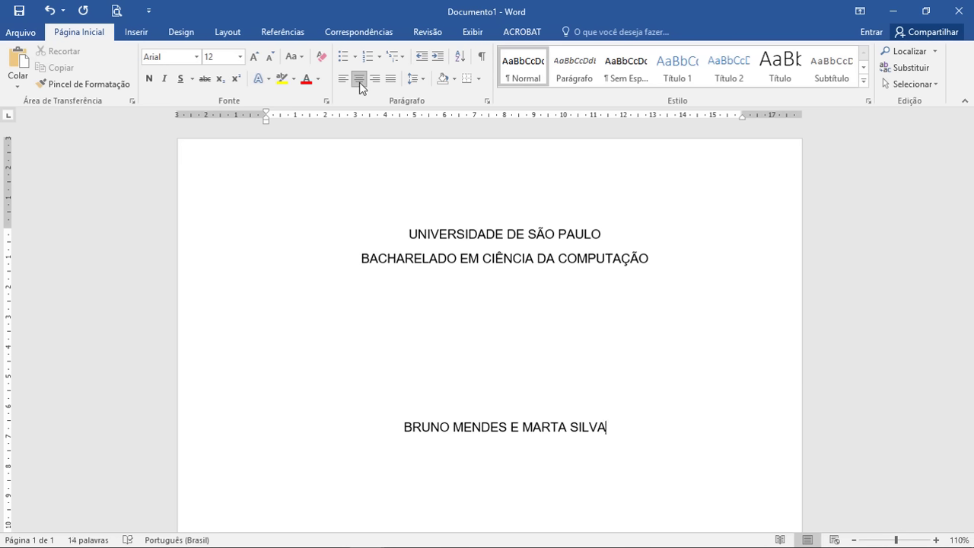
key("Return")
key("Return")
key("Return")
key("Return")
key("Return")
key("Return")
key("Return")
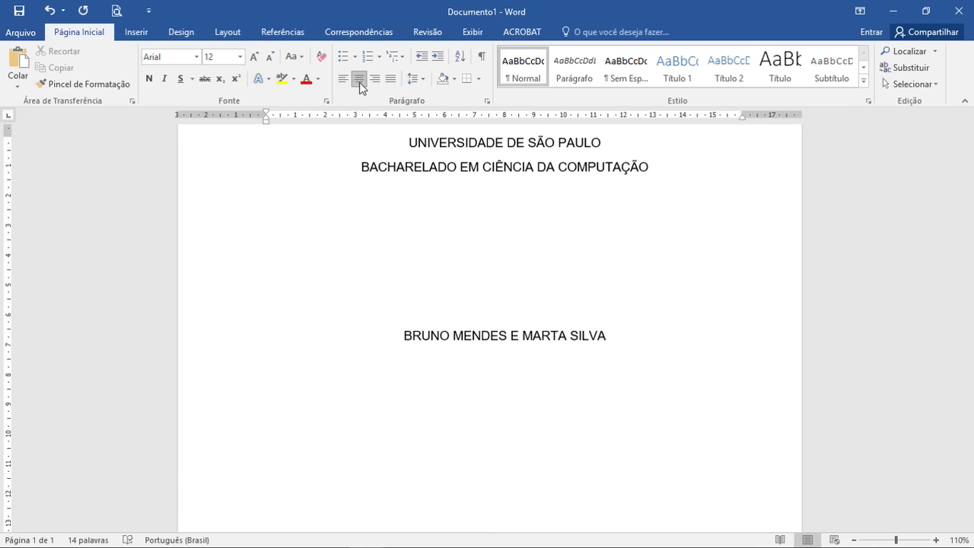
Step: Type TÍTULO DO TRABALHO on the last blank line, with formatting marks shown only while placing it
scroll(601, 278, "down", 2)
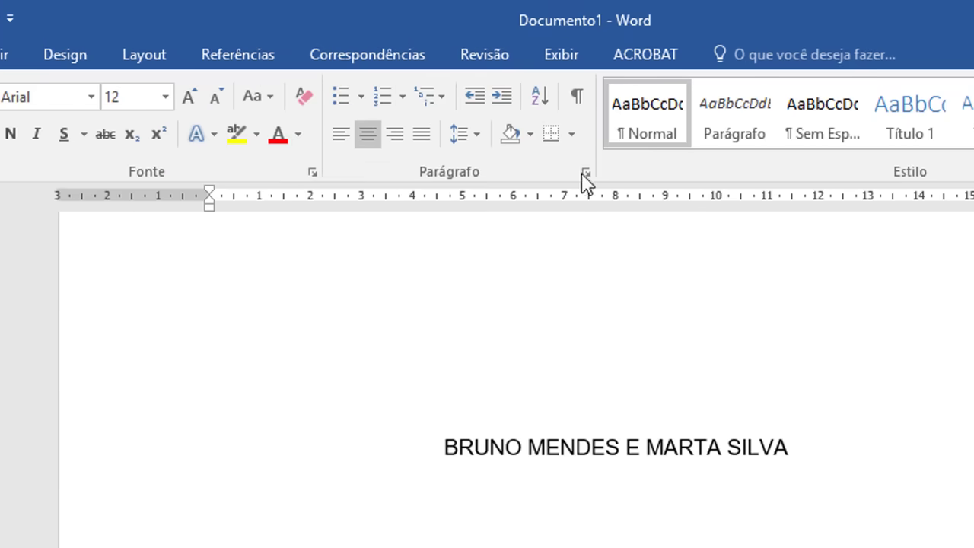
left_click(577, 98)
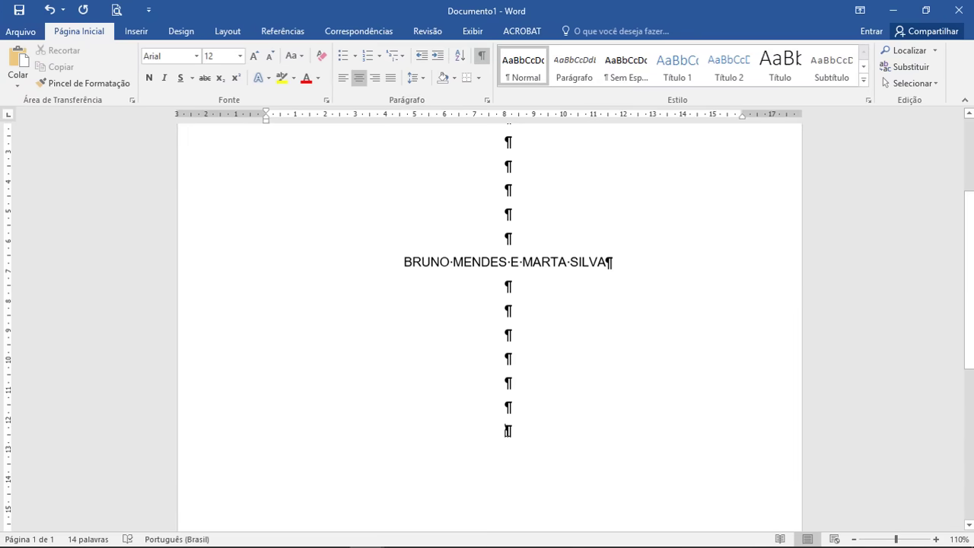
scroll(547, 388, "up", 3)
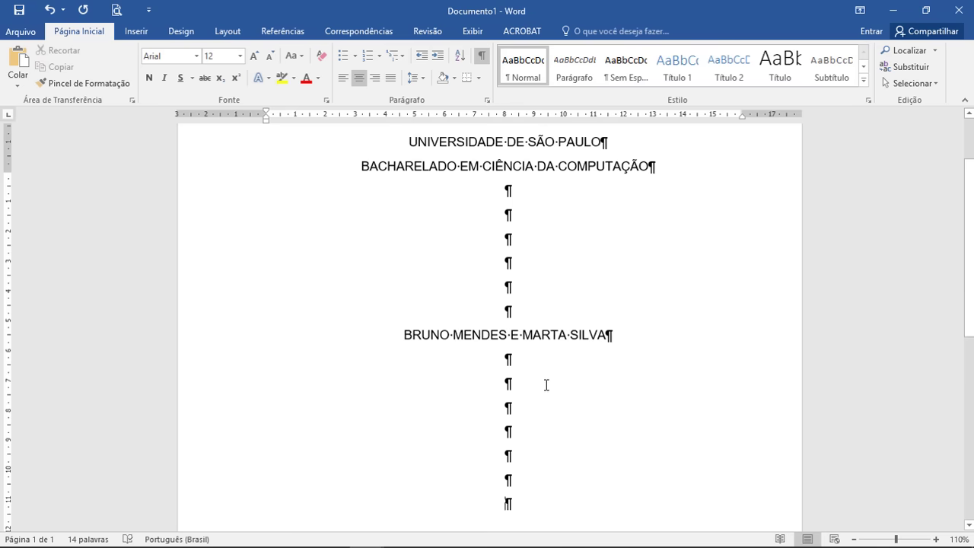
scroll(523, 276, "down", 2)
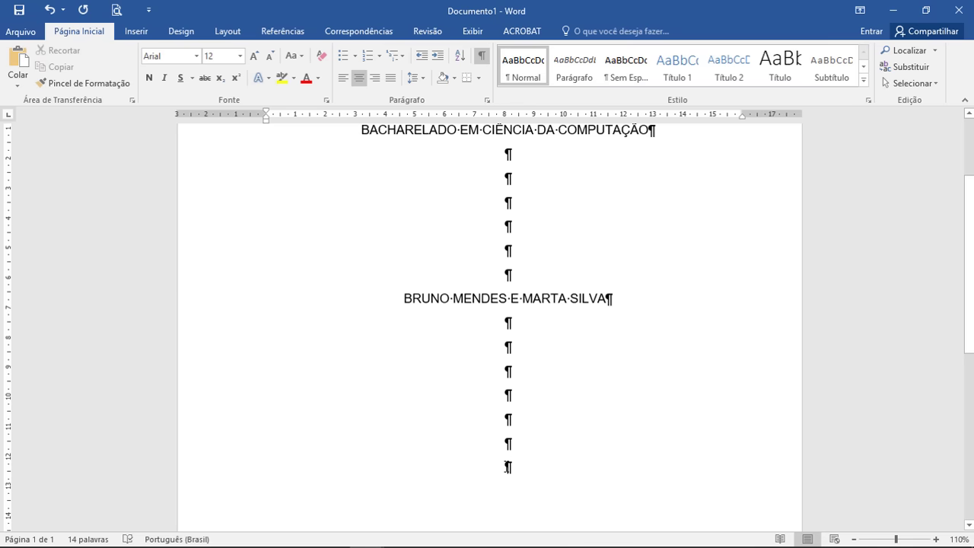
scroll(507, 467, "down", 3)
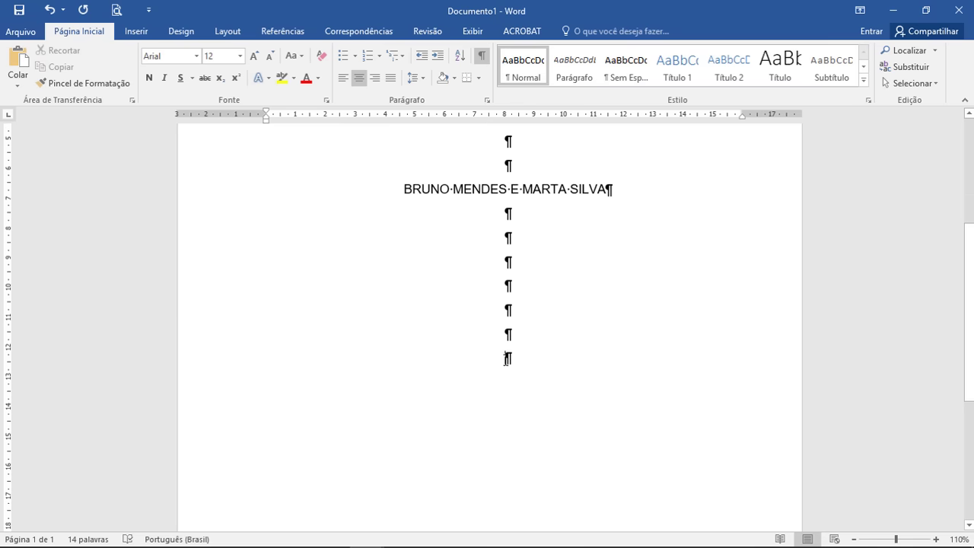
type("T")
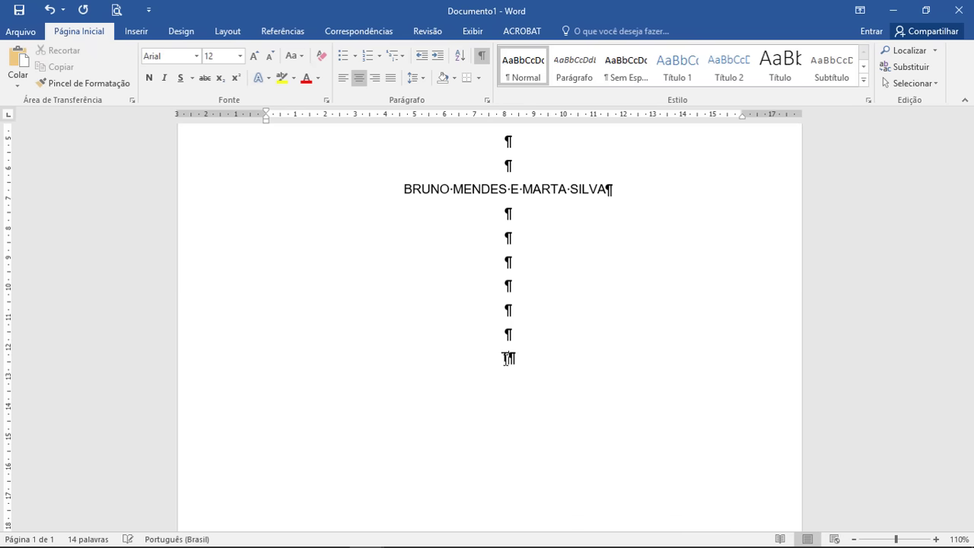
type("ÍTULO DO")
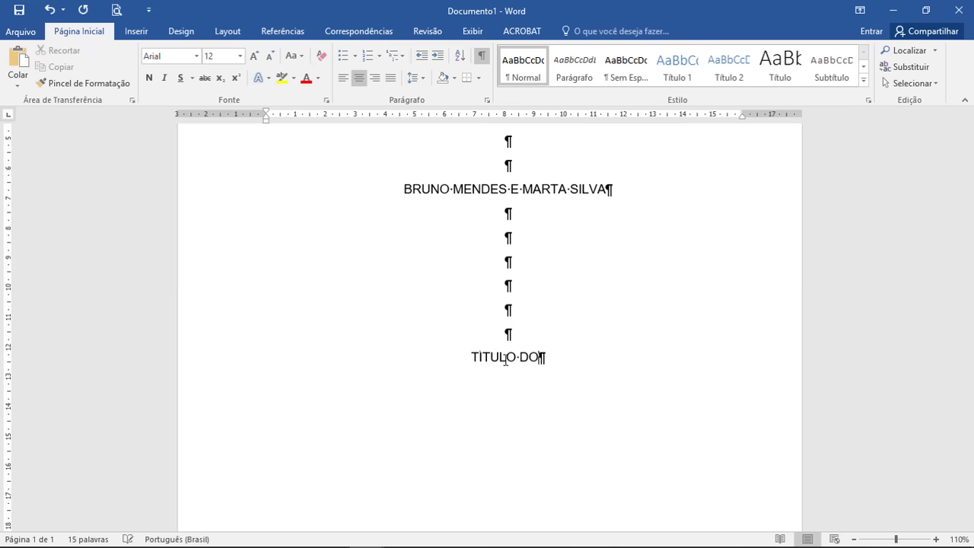
type(" TRABALHO")
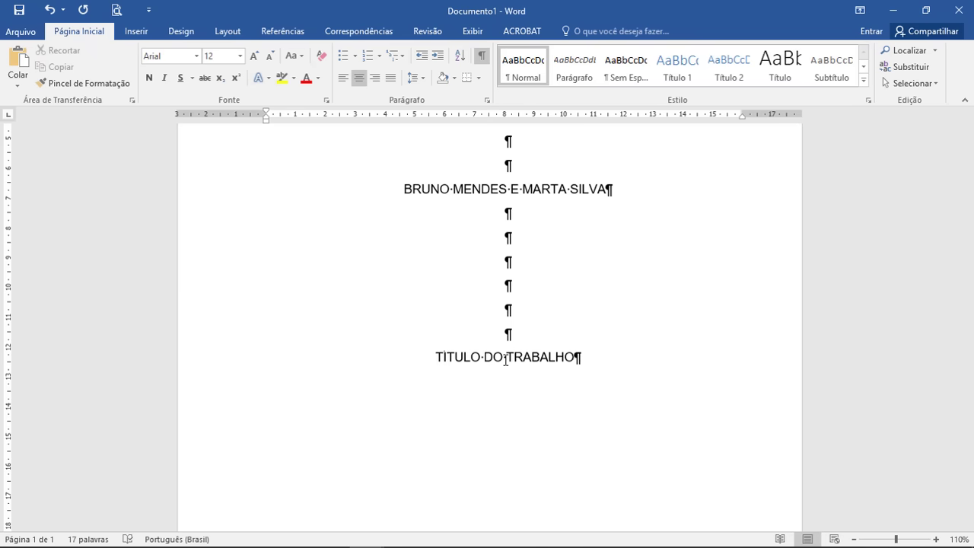
left_click(481, 55)
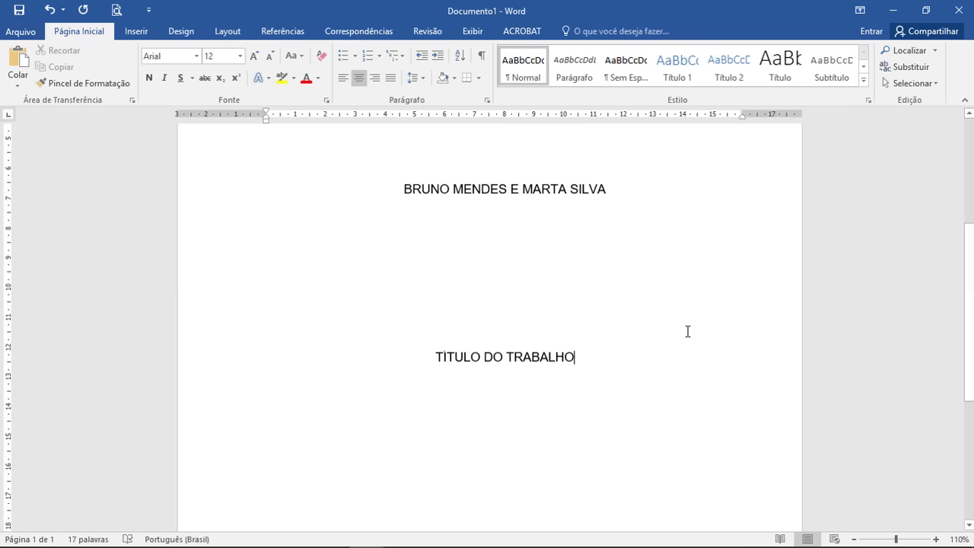
key("Return")
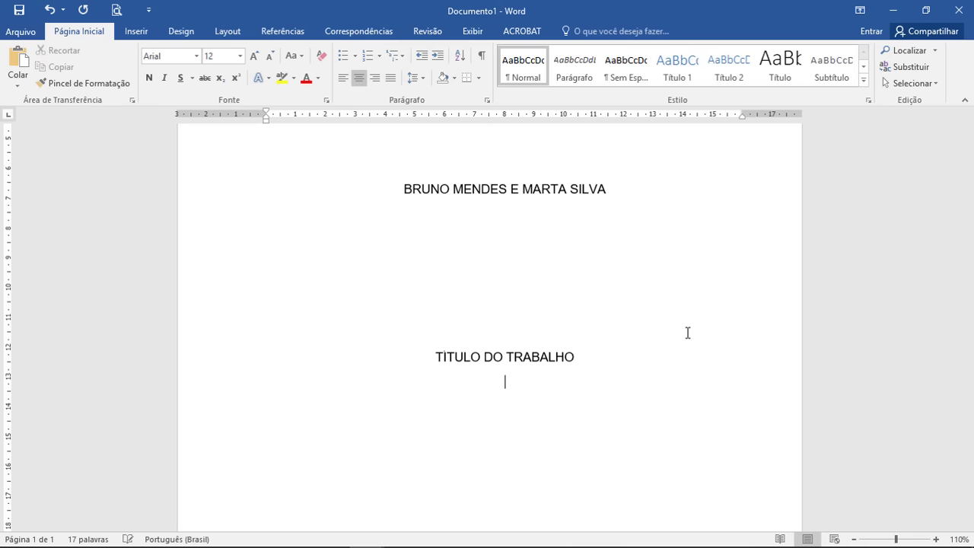
Step: Type Subtítulo do trabalho, then SÃO PAULO - SP and 2018 at the page bottom
type("Subtítulo do trabalho")
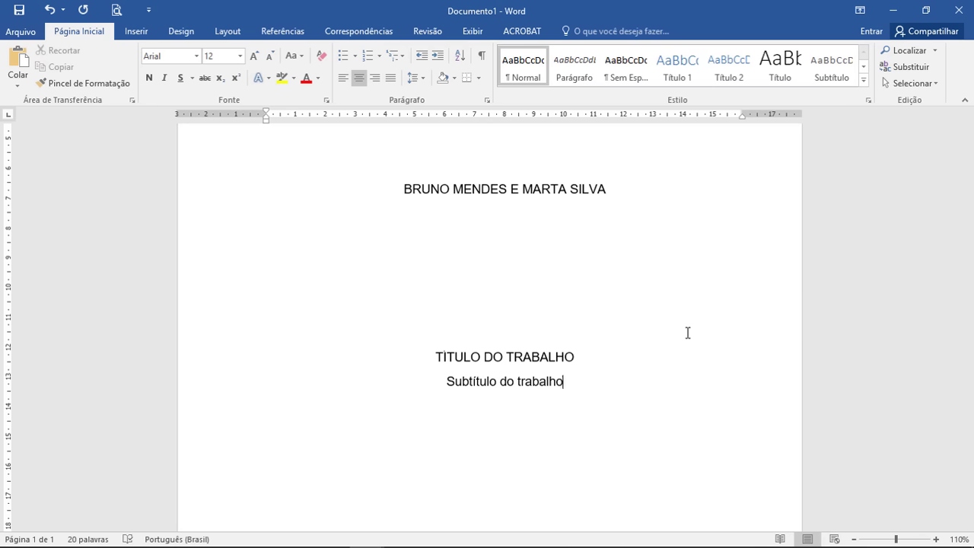
scroll(680, 342, "down", 5)
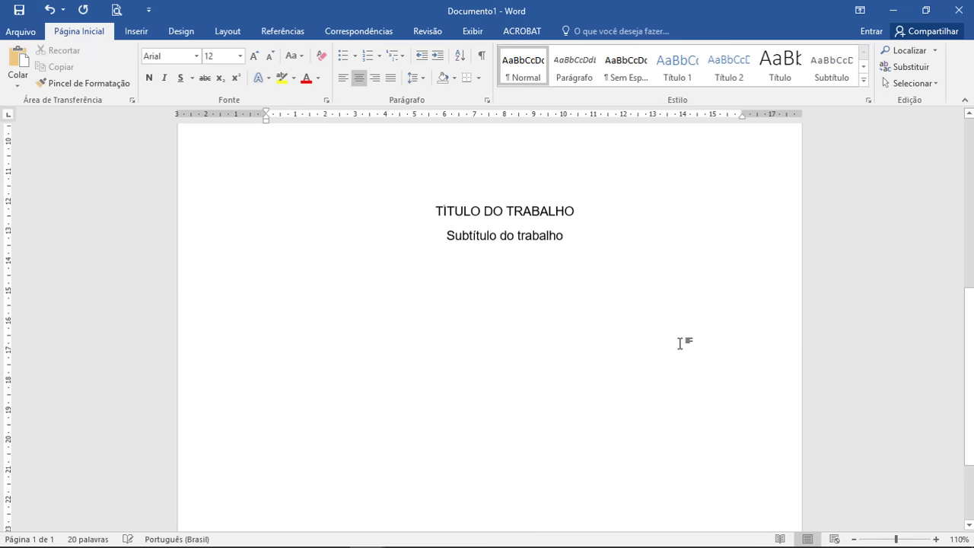
key("Return")
key("Return")
key("Return")
key("Return")
key("Return")
key("Return")
key("Return")
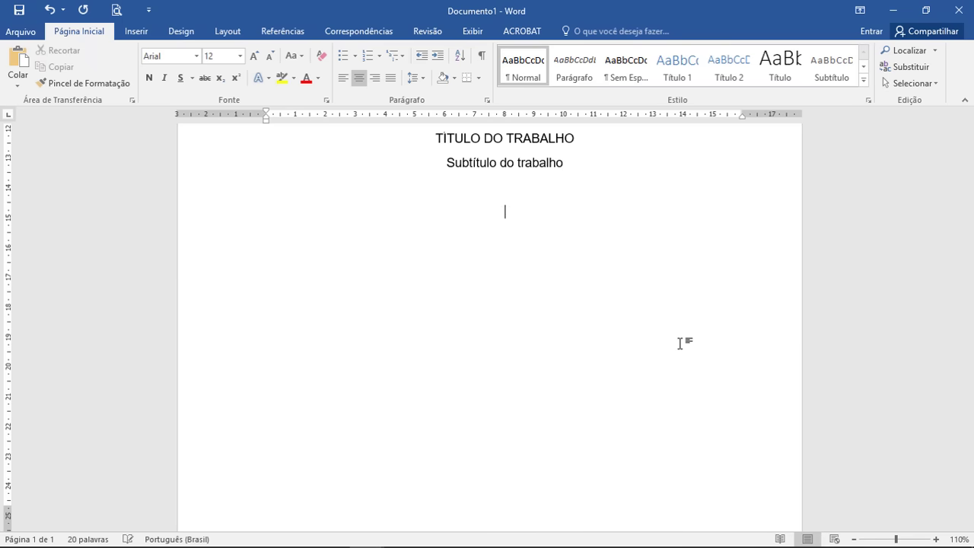
key("Return")
key("Return")
key("Return")
type("SÃO PAULO - SP")
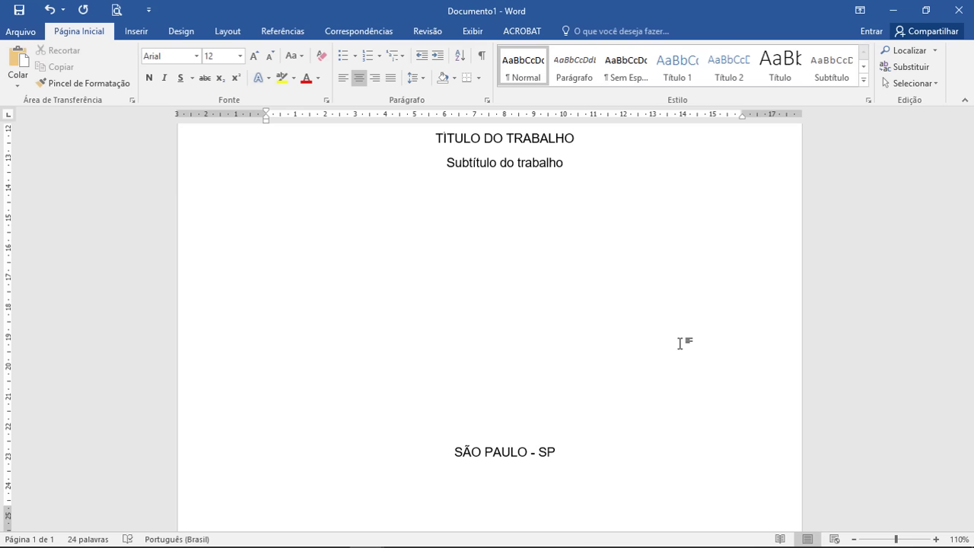
key("Return")
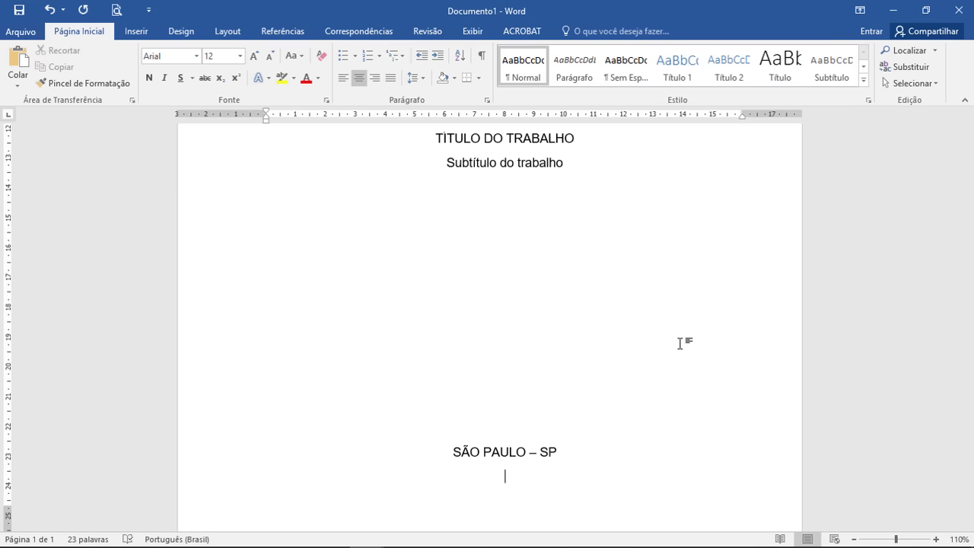
type("2018")
Step: Make the TÍTULO DO TRABALHO line bold
left_click(854, 539)
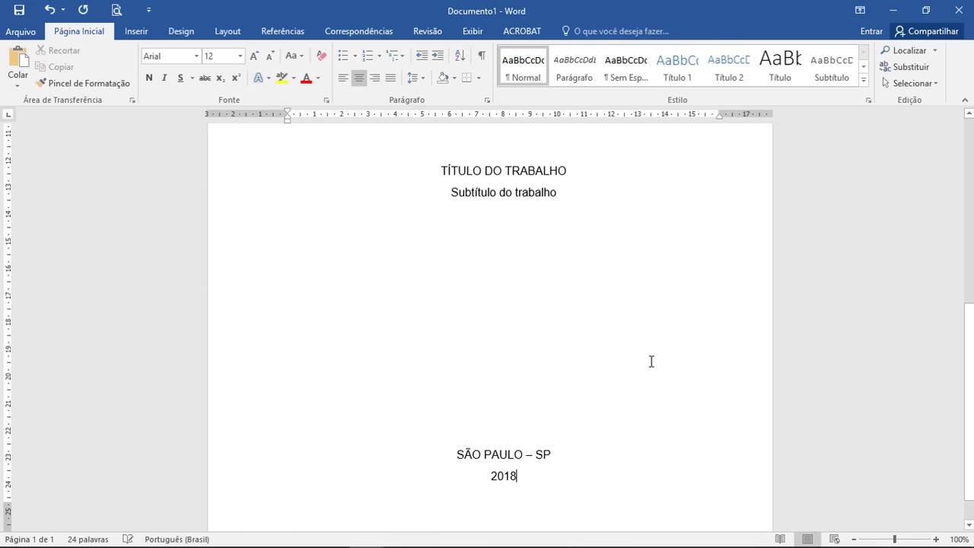
left_click(854, 539)
left_click(854, 539)
left_click(855, 539)
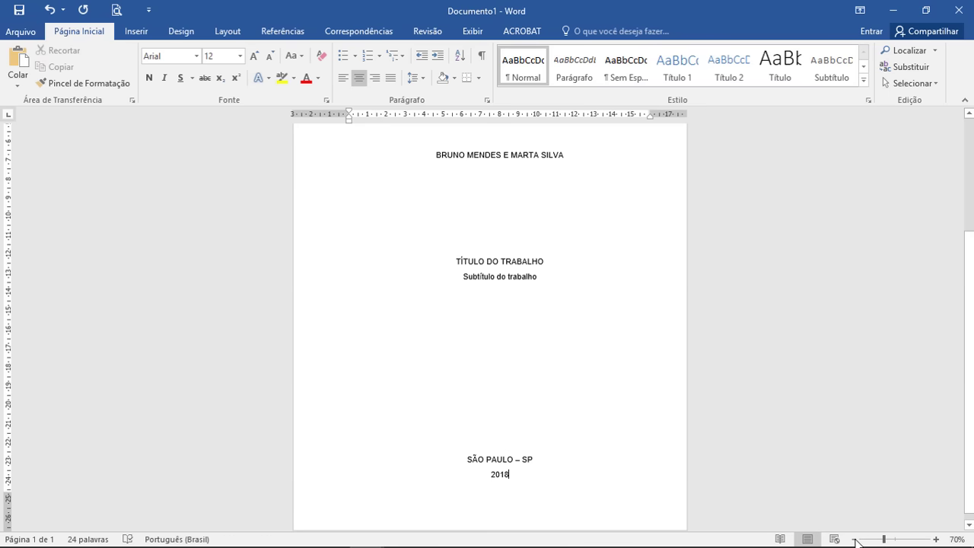
left_click(855, 539)
scroll(730, 405, "up", 3)
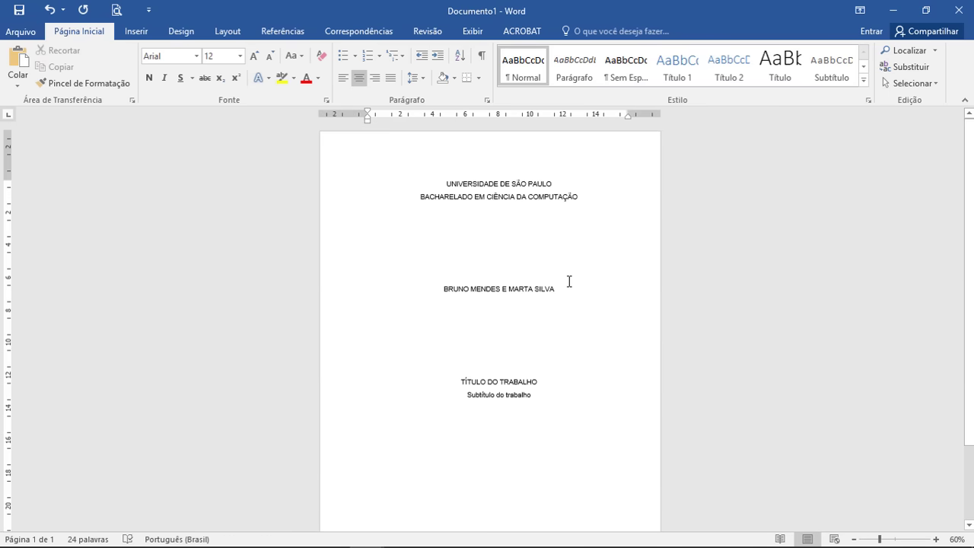
scroll(570, 281, "down", 3)
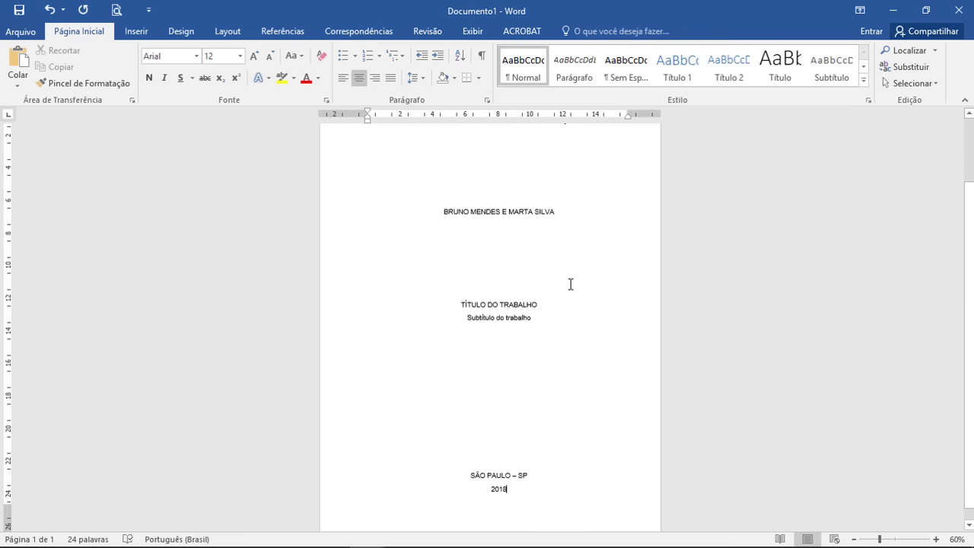
left_click_drag(462, 290, 557, 288)
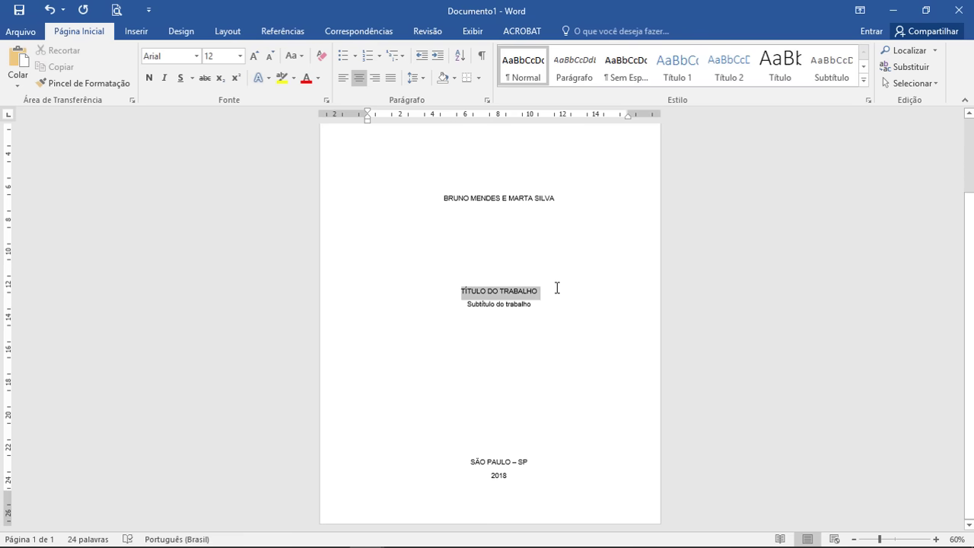
left_click(936, 539)
left_click(937, 538)
left_click(936, 539)
left_click(936, 539)
left_click(937, 539)
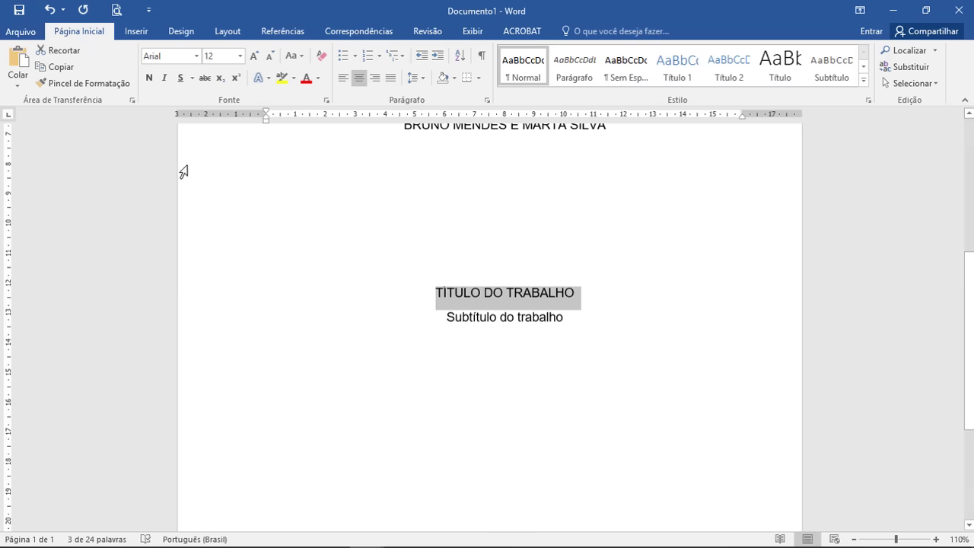
left_click(148, 77)
left_click(602, 303)
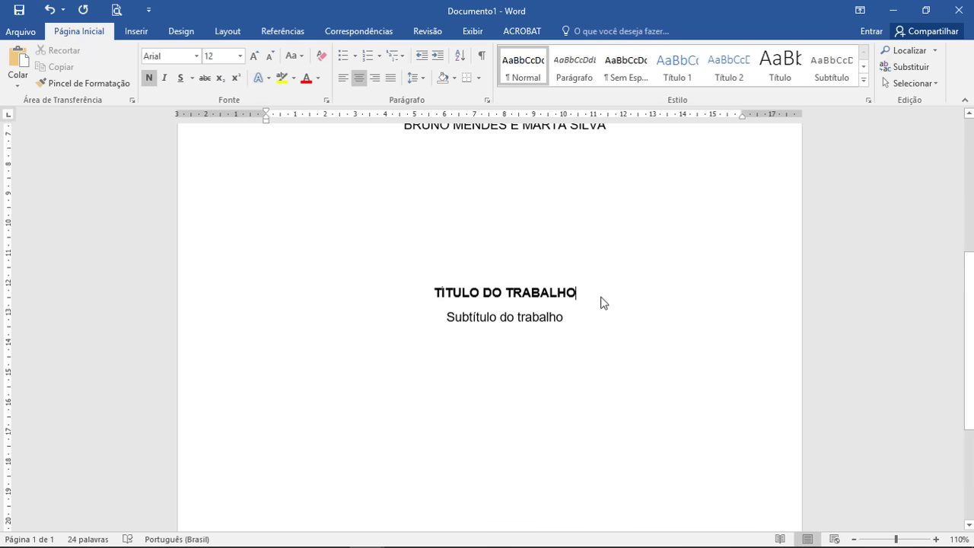
Step: Insert a page break after 2018 to start a blank second page
scroll(607, 319, "down", 2)
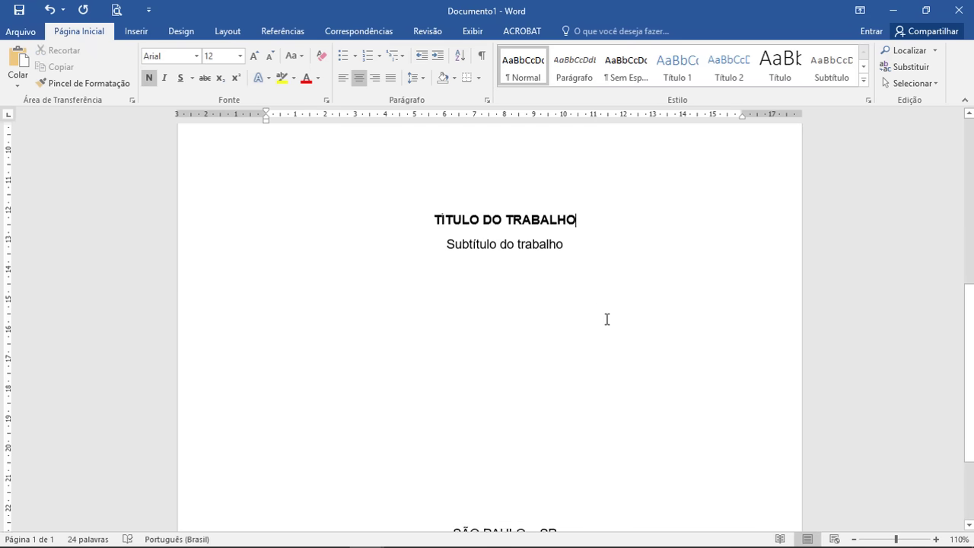
scroll(606, 319, "down", 4)
scroll(607, 320, "up", 12)
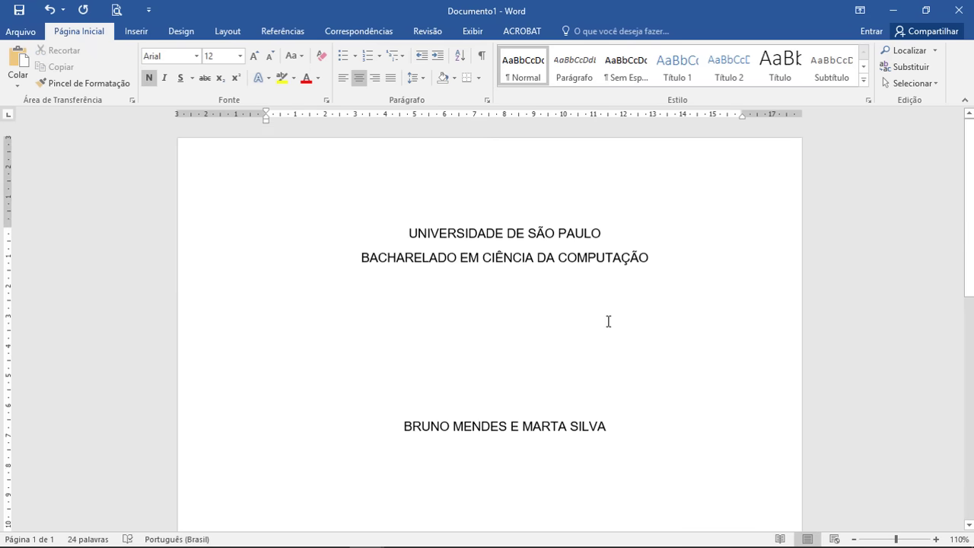
left_click(554, 440)
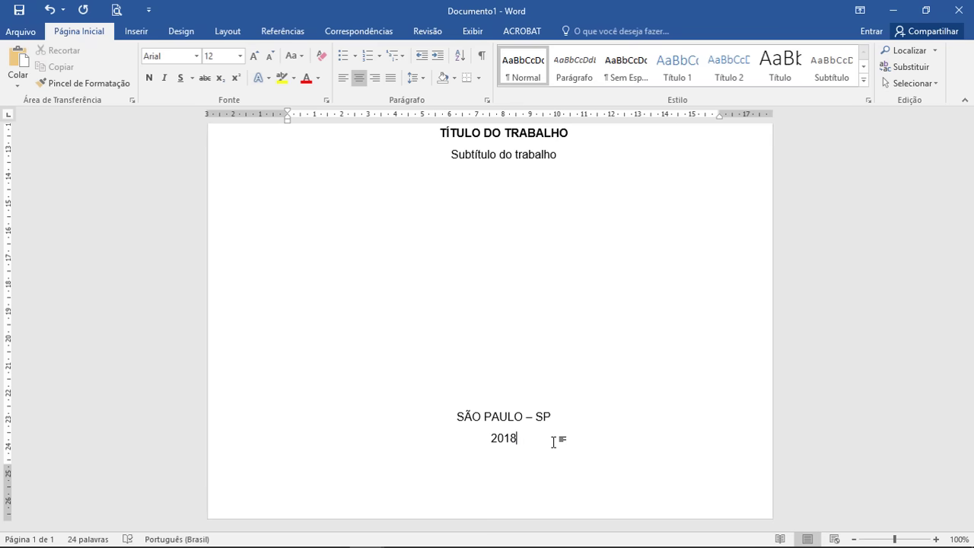
key("ctrl+Return")
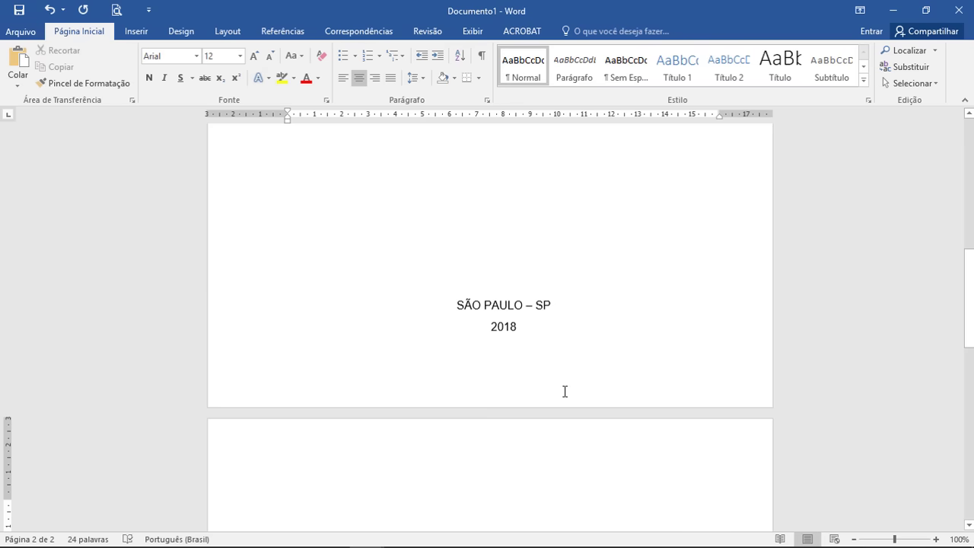
Step: Copy the authors line through the subtitle onto page 2 and add blank lines below
scroll(565, 406, "up", 14)
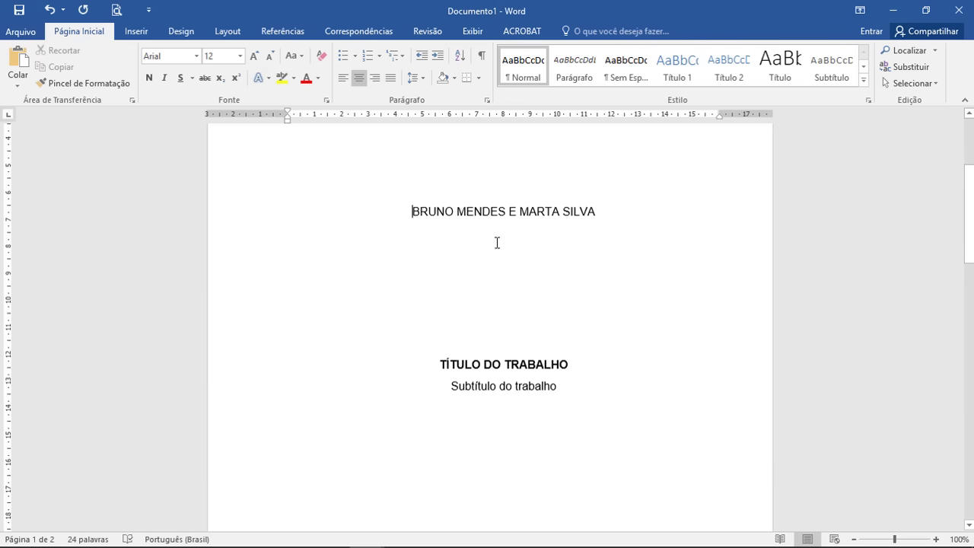
scroll(538, 274, "down", 2)
key("ctrl+Home")
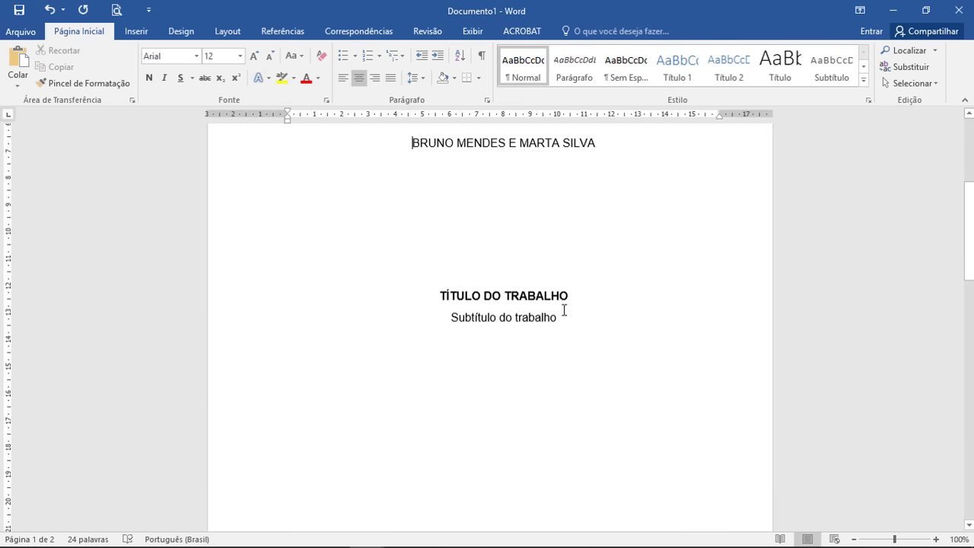
left_click(560, 318, "shift")
key("ctrl+c")
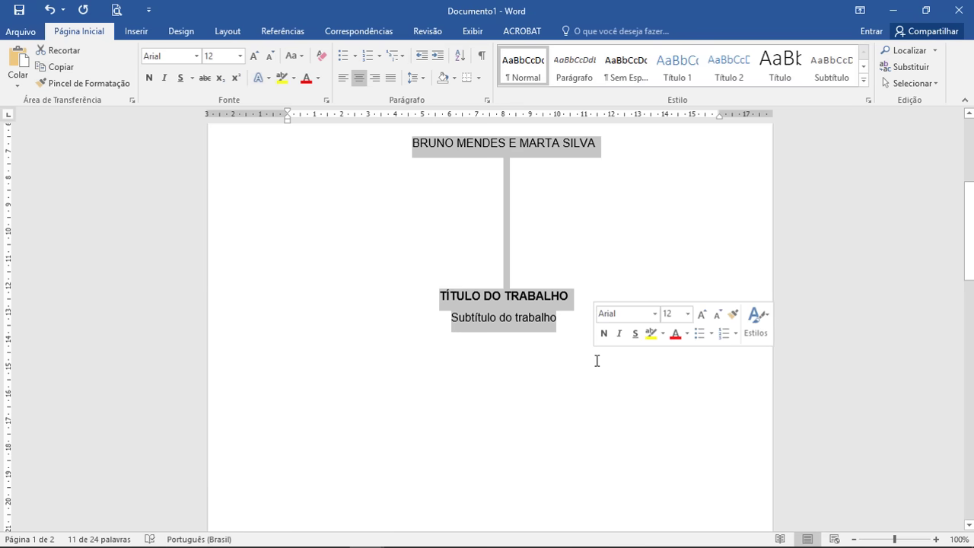
key("ctrl+End")
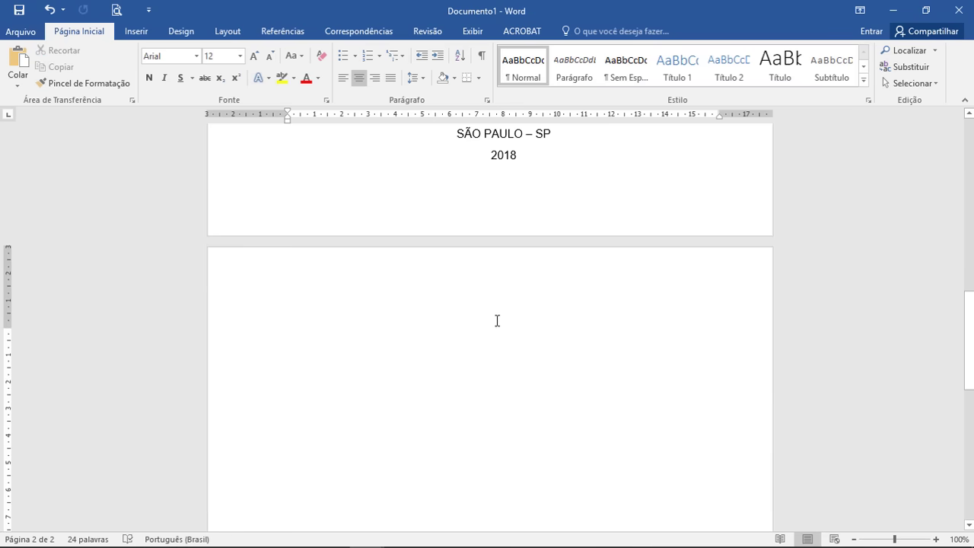
key("ctrl+v")
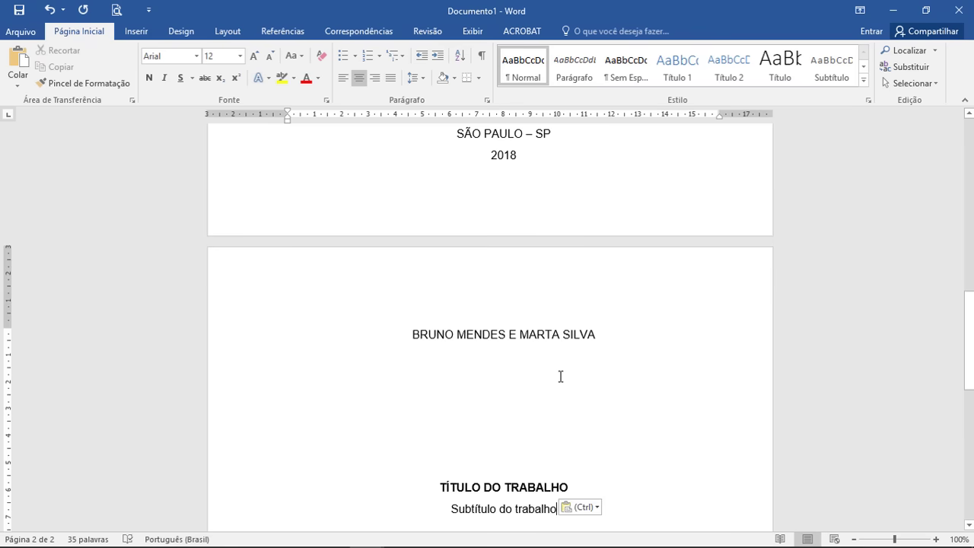
scroll(569, 390, "down", 5)
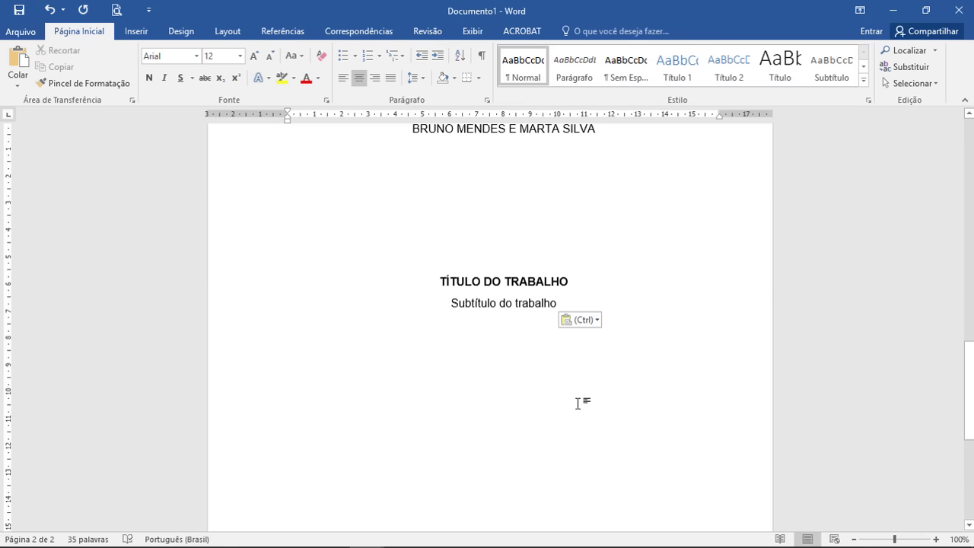
key("Return")
key("Return")
key("Return")
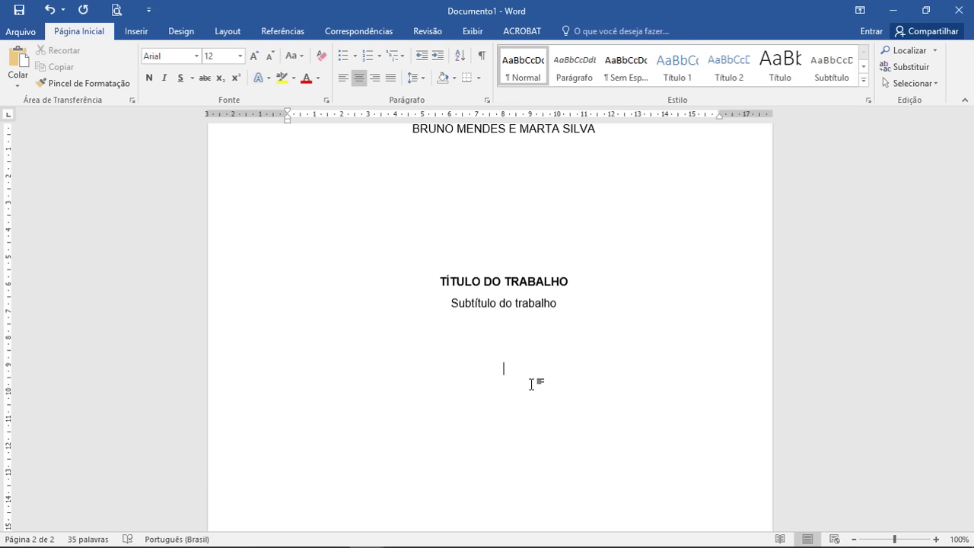
Step: Type 'Trabalho de conclusão de curso apresentado à Universidade de São Paulo, como requisito…' and select it
type("t")
key("BackSpace")
type("tTrabalho de conclusão de curso apresentado à Universidade de São Paulo com")
key("BackSpace")
key("BackSpace")
key("BackSpace")
key("BackSpace")
type(", como requisito para o recebimento do Bacharel em Ciência da Computação.")
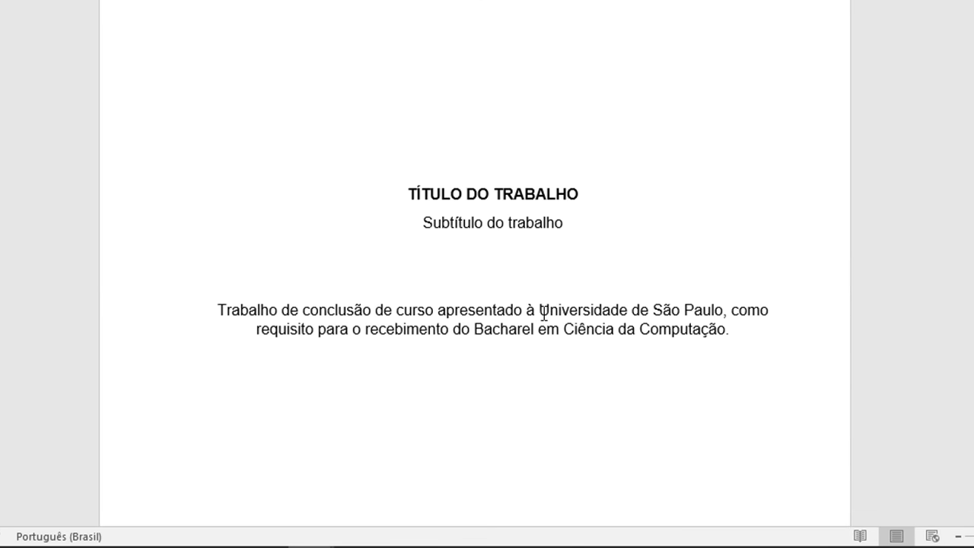
left_click_drag(544, 312, 711, 304)
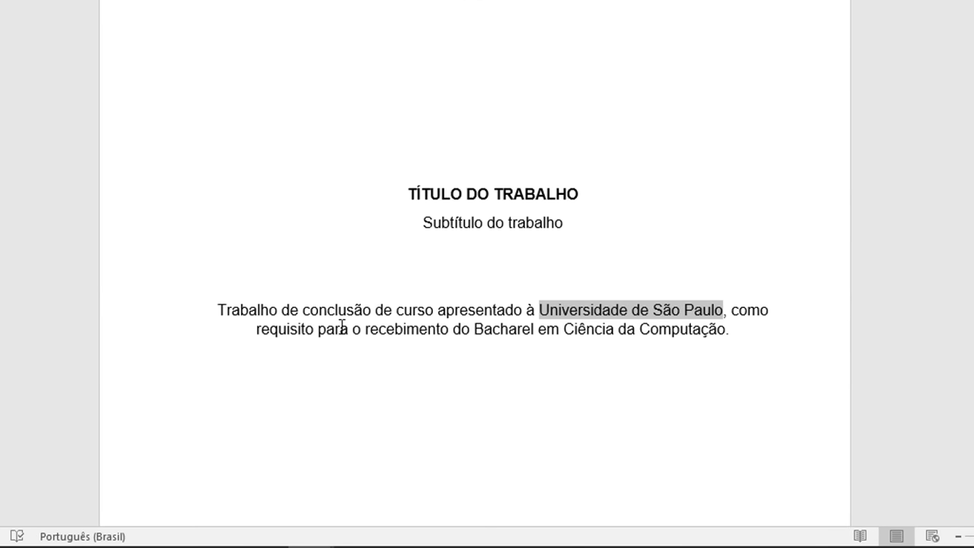
left_click_drag(479, 332, 725, 332)
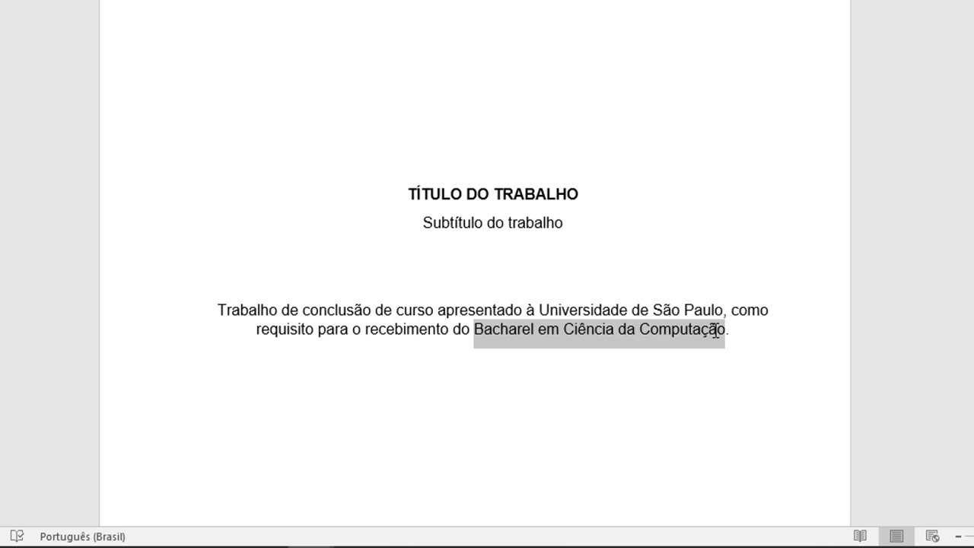
left_click(522, 331)
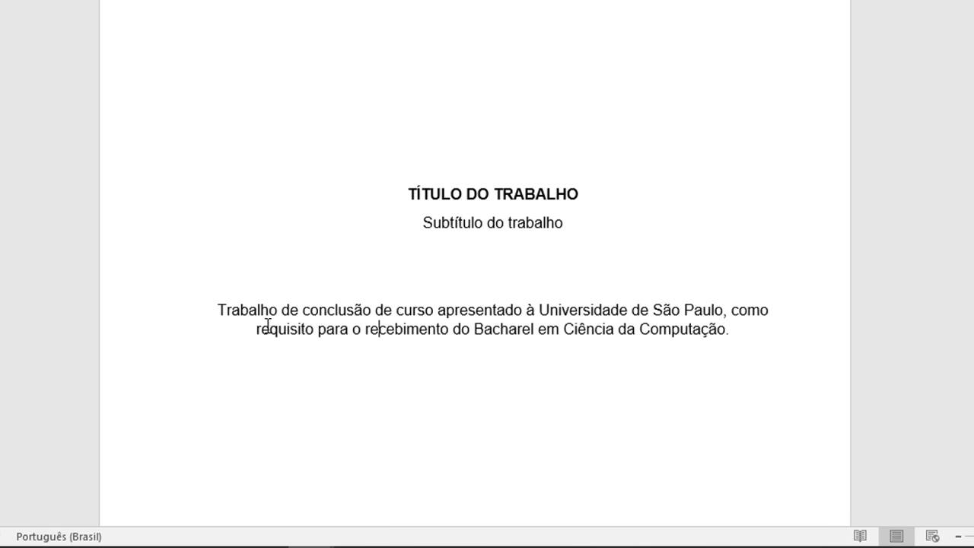
left_click_drag(267, 311, 774, 334)
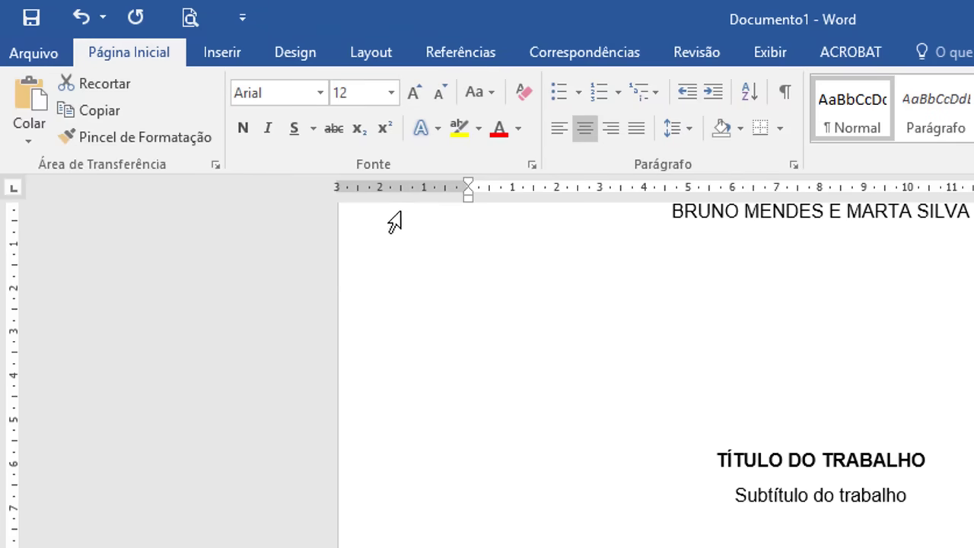
Step: Make the paragraph 10 pt with an 8 cm left indent and single line spacing
left_click(442, 97)
left_click(442, 98)
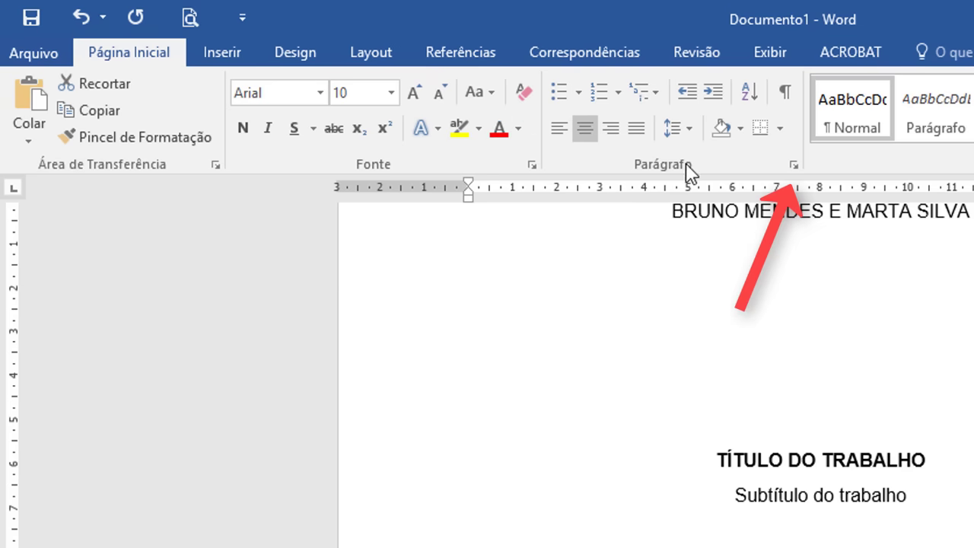
left_click(796, 167)
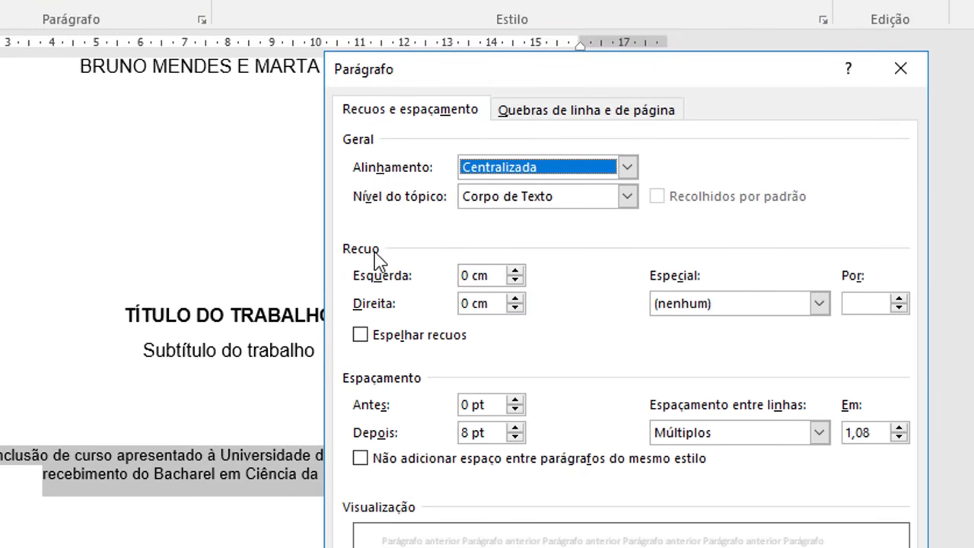
left_click(467, 276)
key("BackSpace")
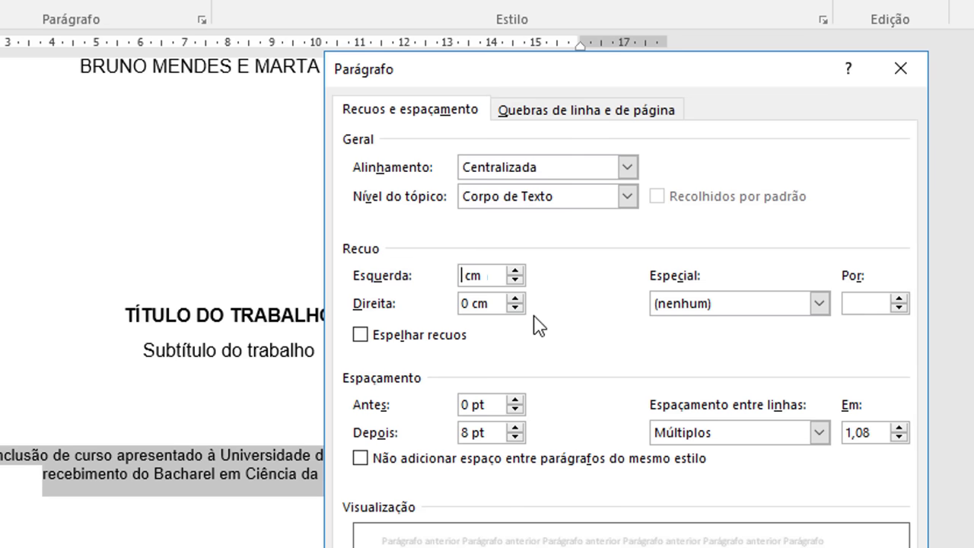
type("8")
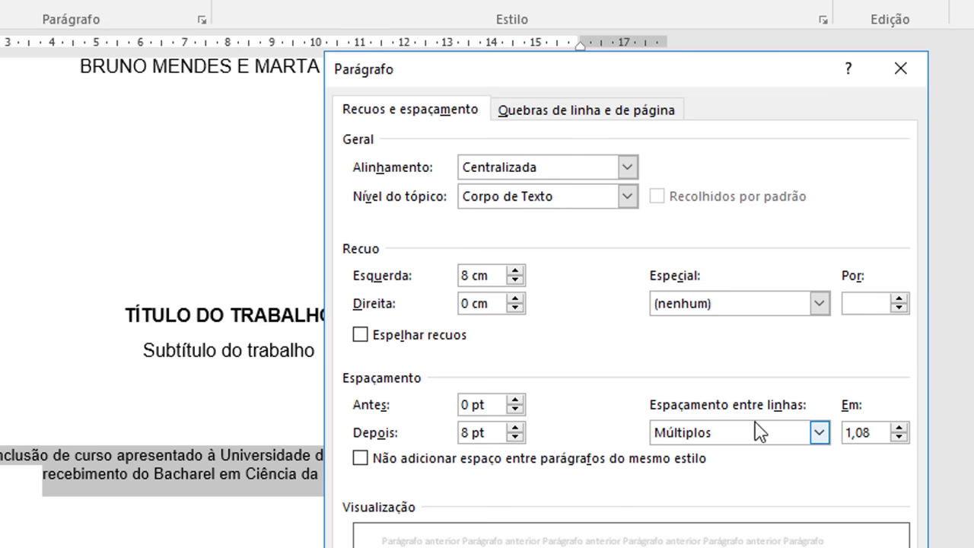
left_click(819, 433)
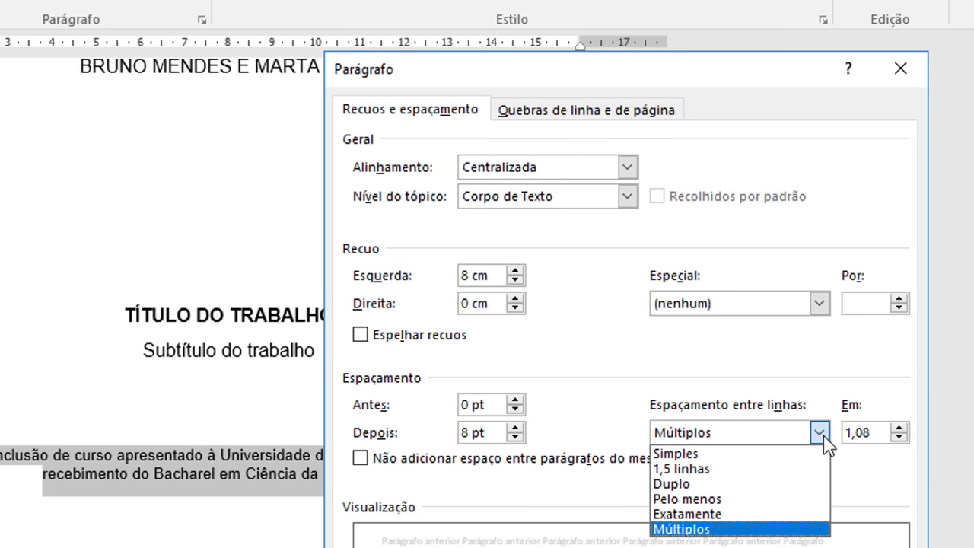
left_click(770, 454)
key("Return")
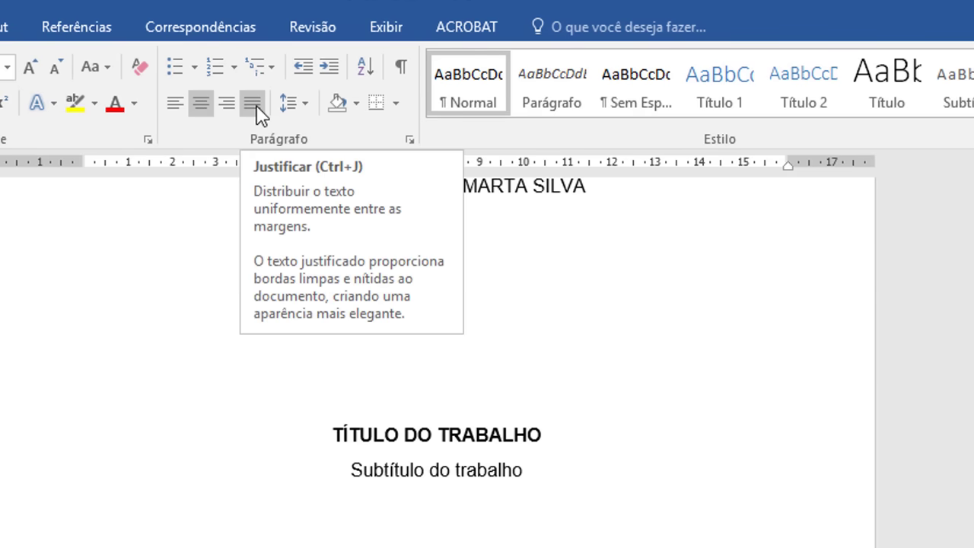
Step: Justify the paragraph and add an Orientador(a) line with the advisor's name below
left_click(254, 104)
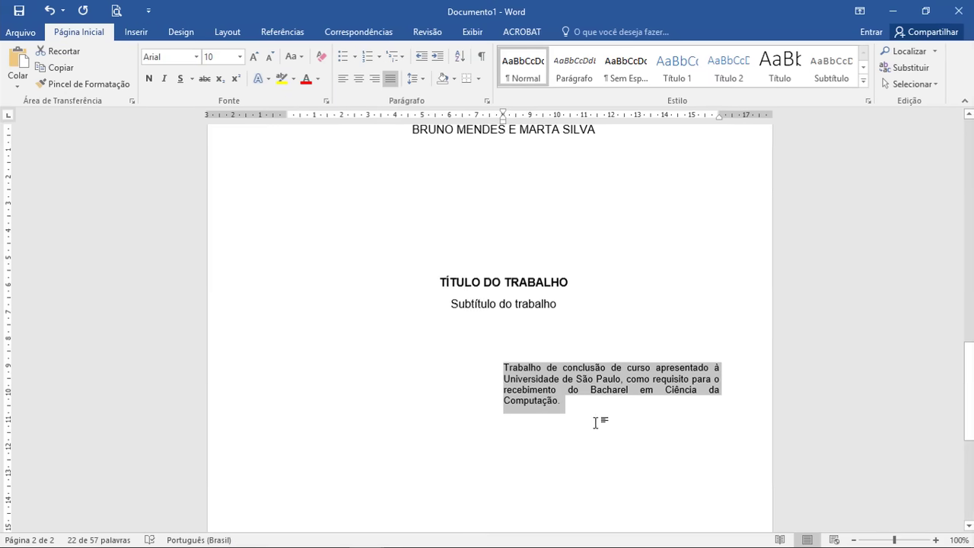
left_click(563, 402)
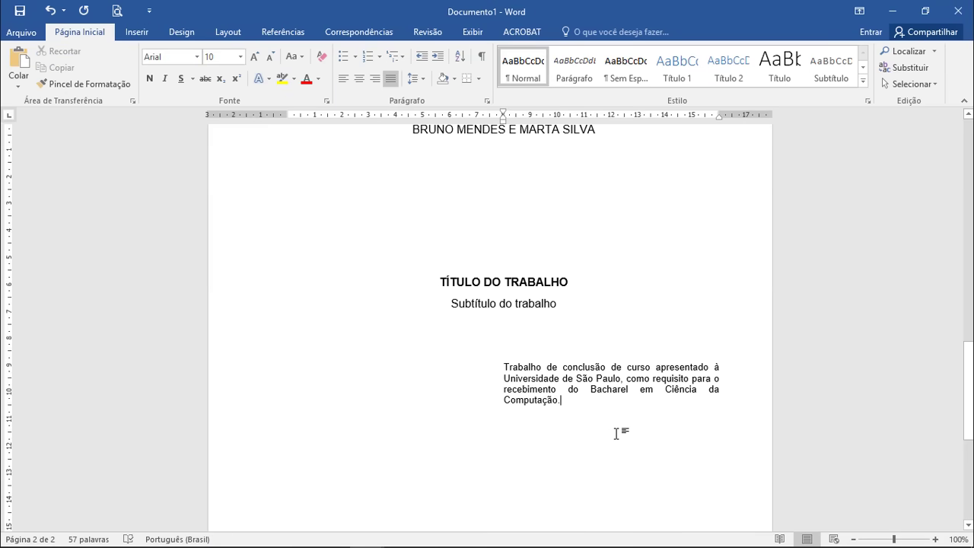
key("Return")
key("Return")
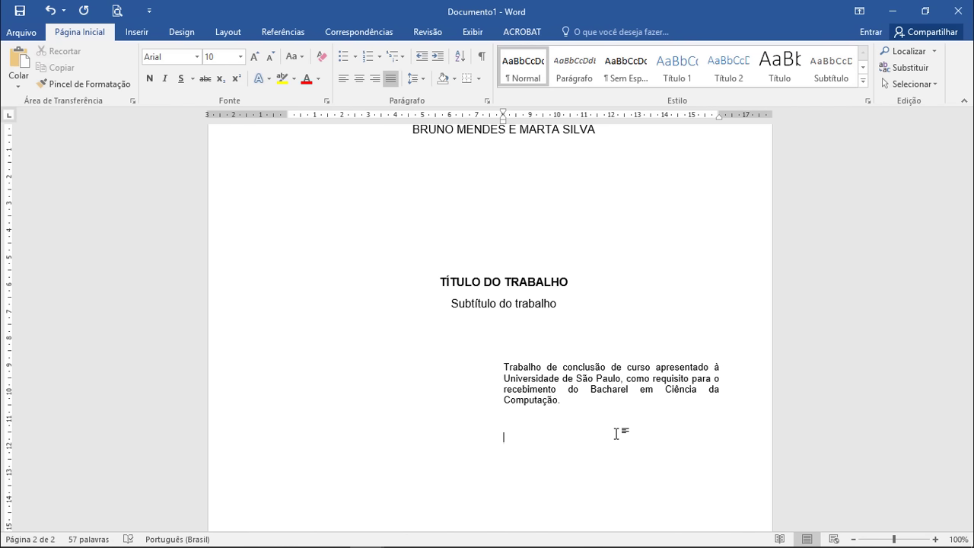
type("Orientador(a):")
Step: Add SÃO PAULO - SP and 2018 near the bottom of page 2
scroll(716, 453, "down", 3)
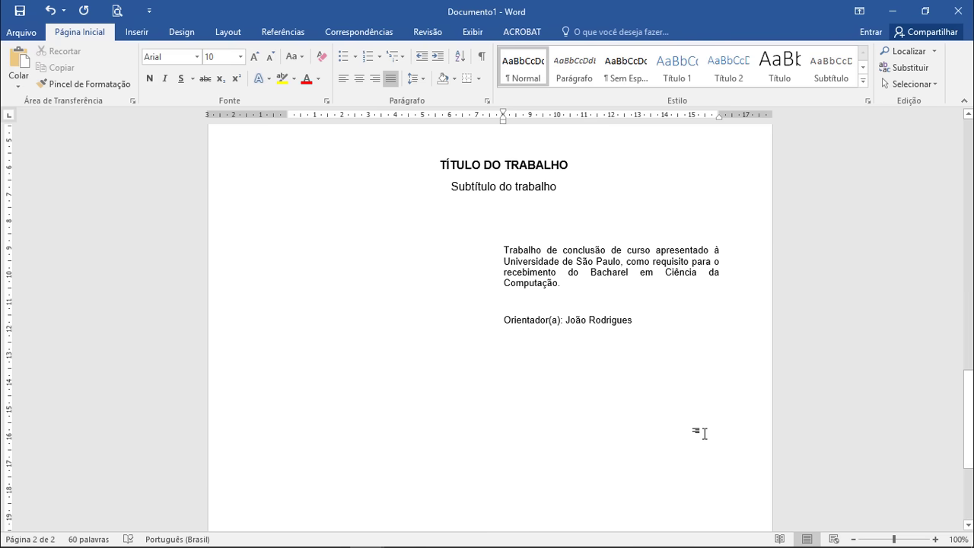
scroll(704, 433, "down", 2)
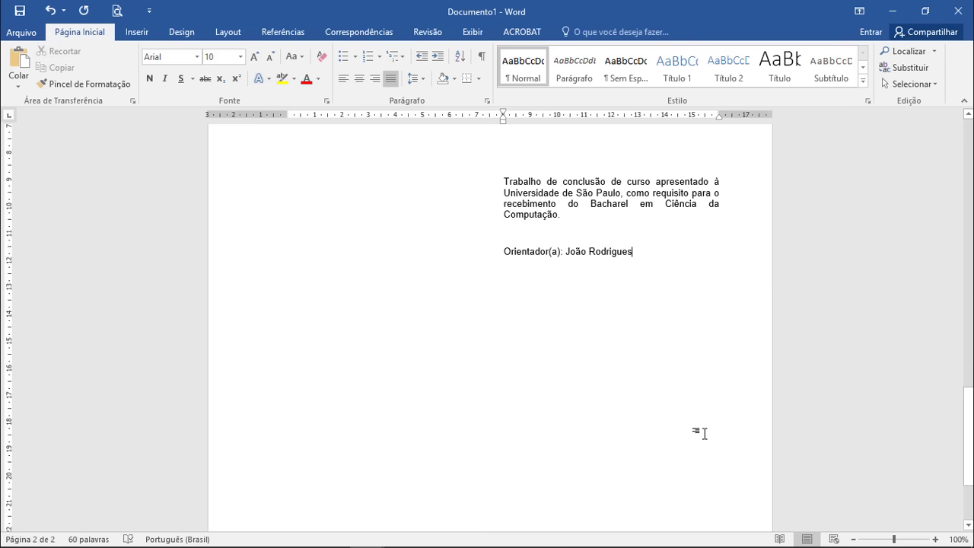
key("Return")
key("Return")
key("Return")
key("Return")
key("Return")
key("Return")
key("Return")
key("Return")
key("Return")
key("Return")
key("Return")
key("Return")
key("Return")
key("Return")
key("Return")
key("Return")
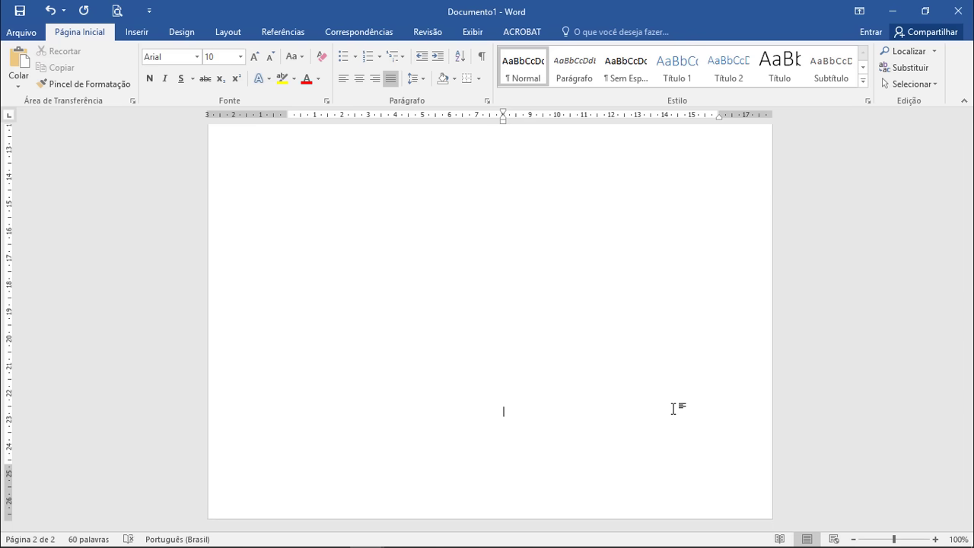
type("SÃO PAULO - SO")
key("BackSpace")
type("P")
key("Return")
type("2018")
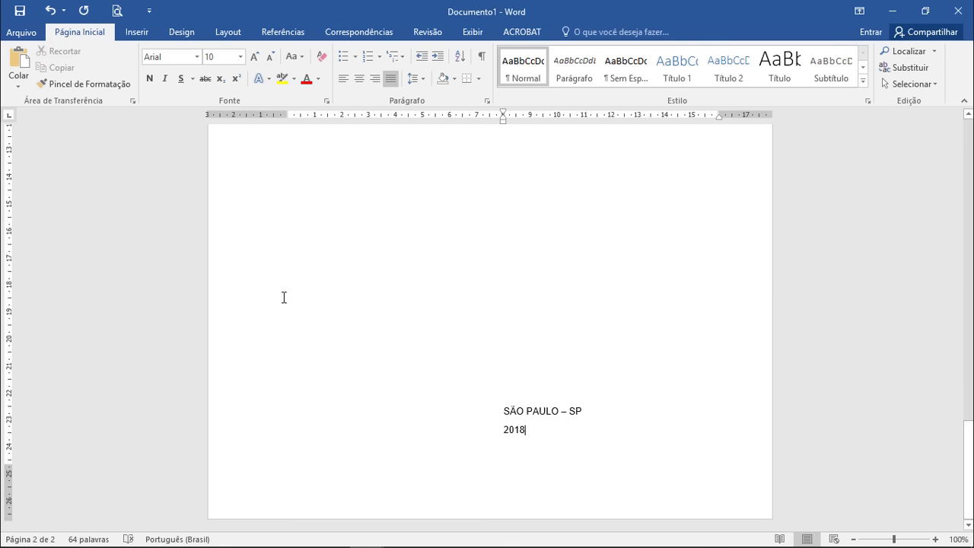
scroll(285, 298, "up", 2)
Step: Centre the SÃO PAULO – SP and 2018 lines with a 0 cm left indent and 1,5 linhas spacing
left_click_drag(233, 215, 238, 508)
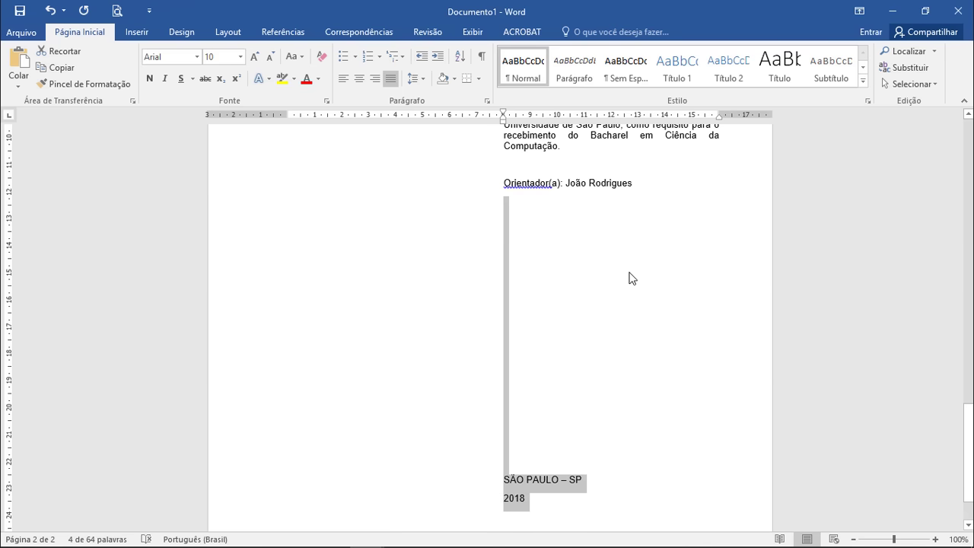
left_click(359, 79)
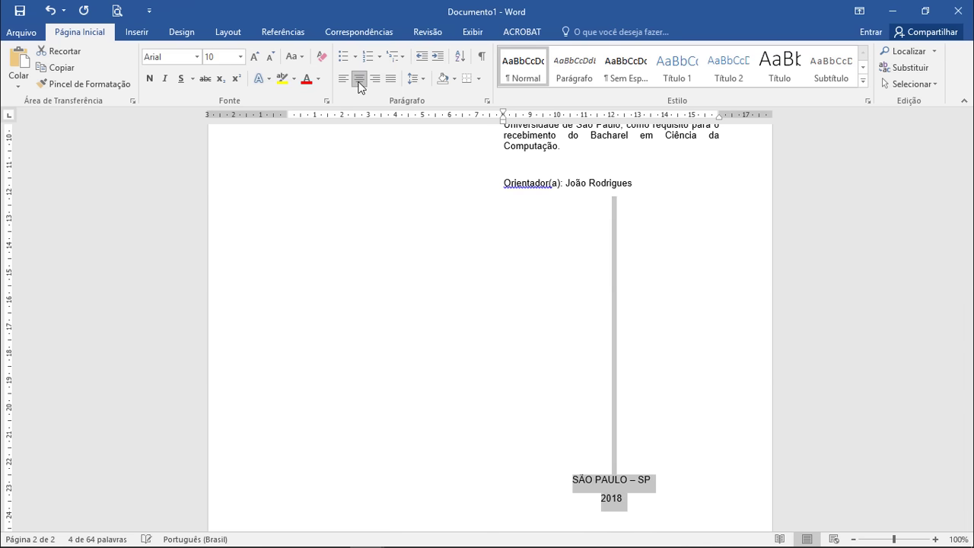
left_click(487, 101)
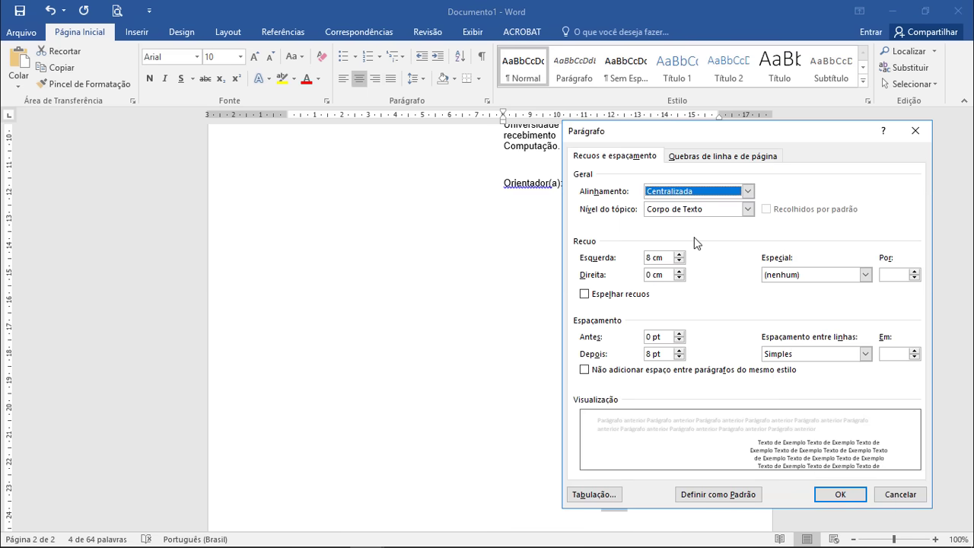
left_click(647, 258)
key("Delete")
type("0")
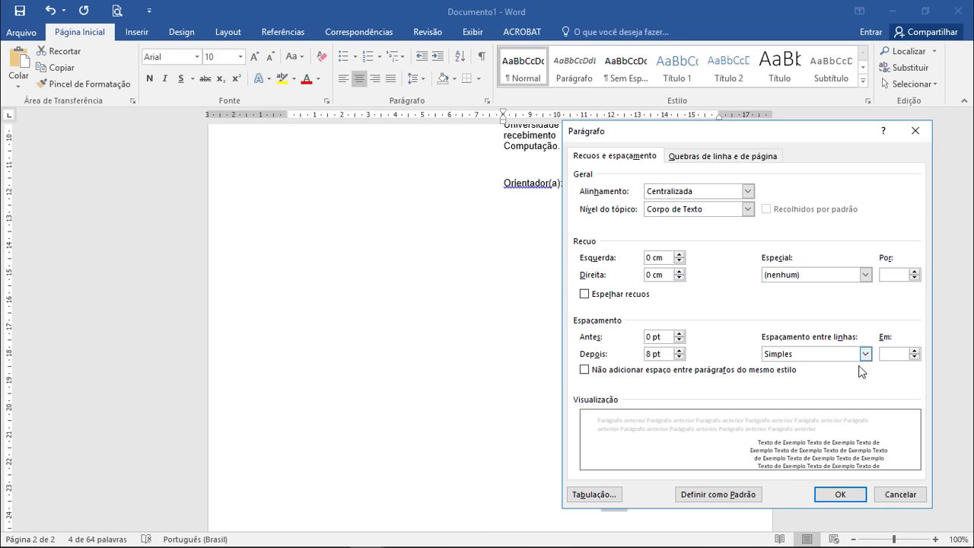
left_click(864, 355)
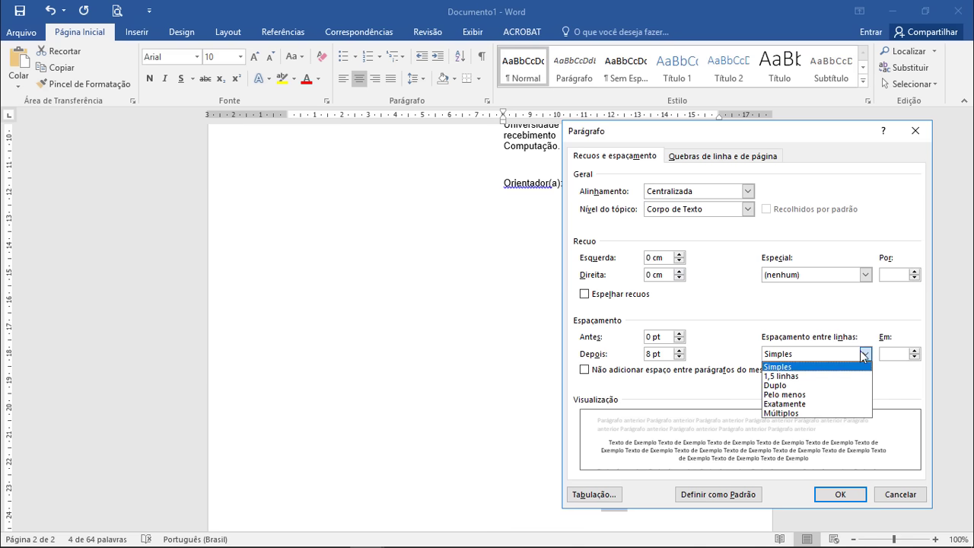
left_click(829, 377)
left_click(840, 495)
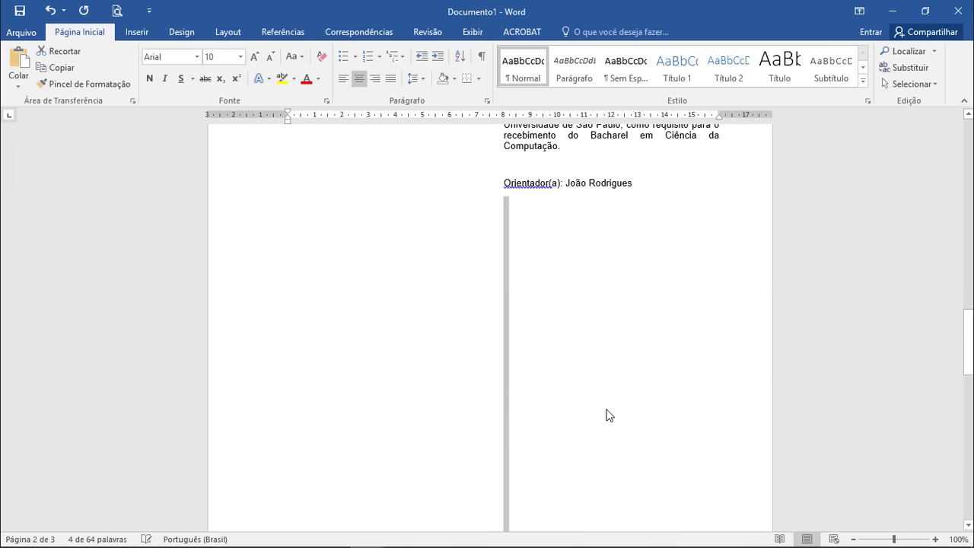
left_click(508, 240)
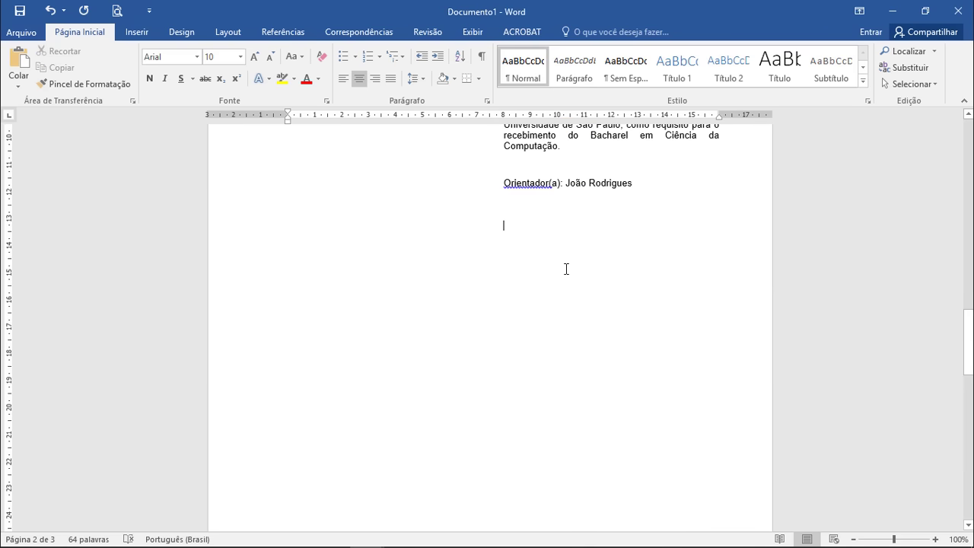
scroll(566, 271, "down", 3)
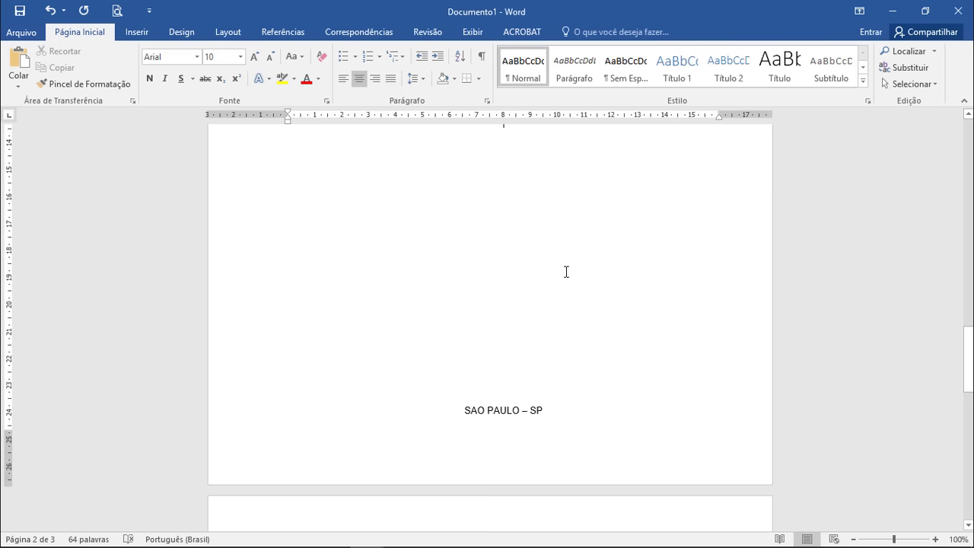
scroll(583, 347, "up", 3)
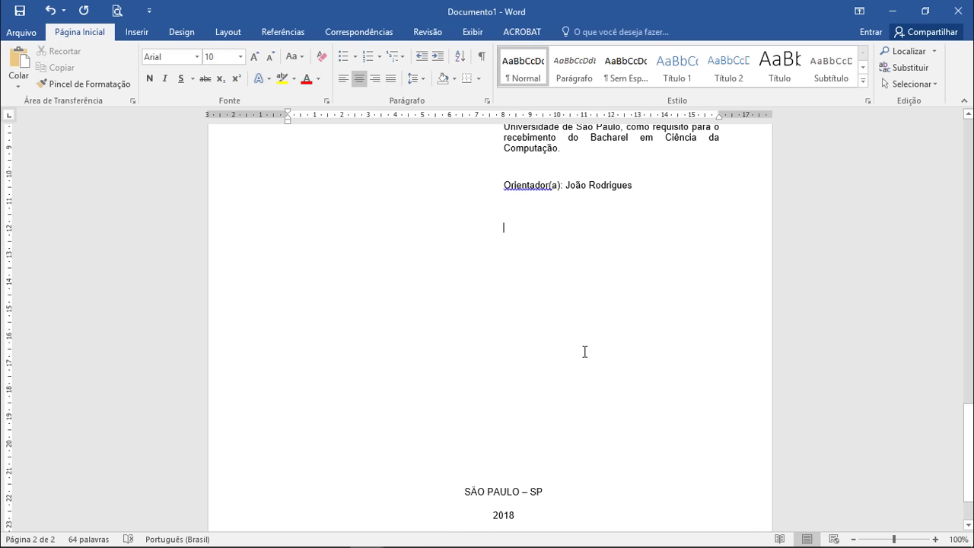
scroll(584, 352, "down", 2)
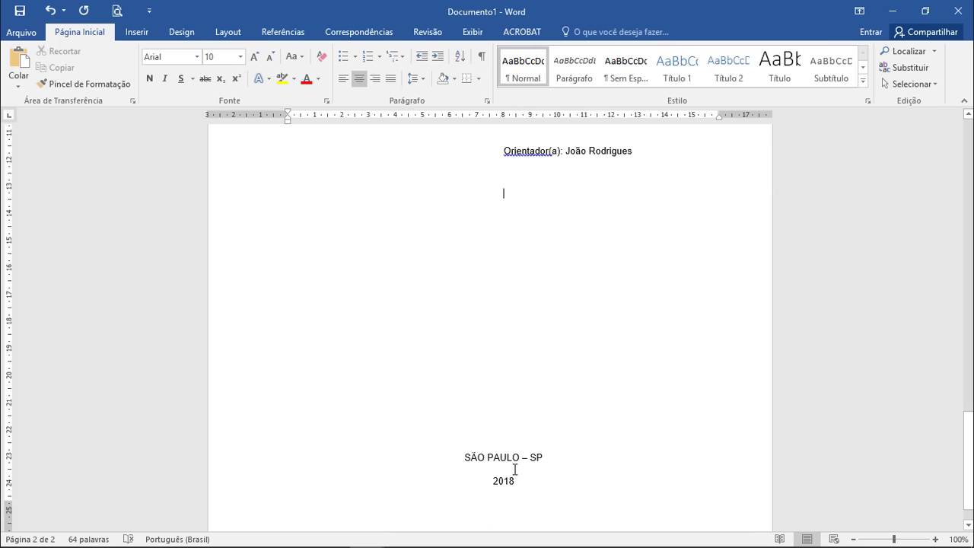
Step: Enlarge the city and year lines to 12 pt with Aumentar Fonte
left_click_drag(526, 487, 426, 166)
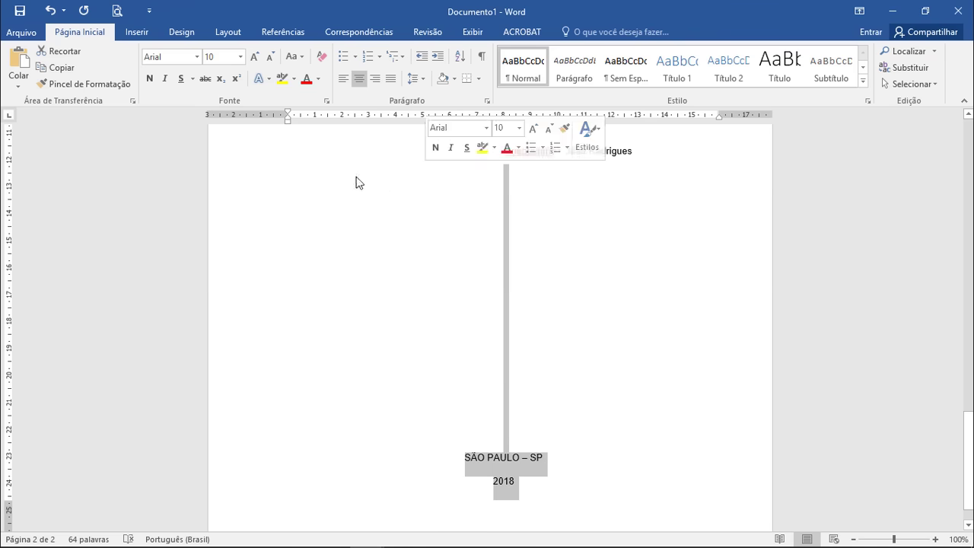
left_click(254, 56)
left_click(255, 56)
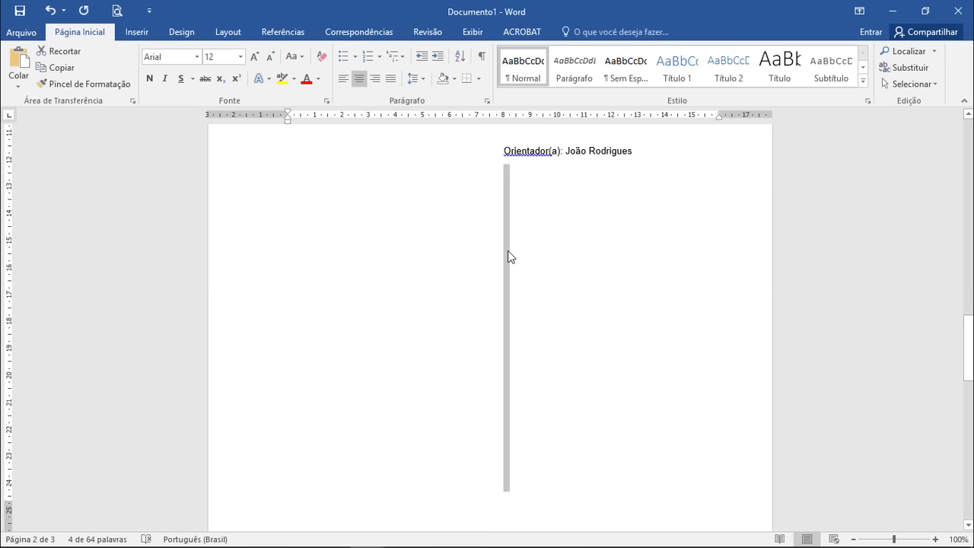
scroll(508, 252, "down", 3)
Step: Delete an extra blank line so the city and year stay on page 2
left_click(513, 216)
key("Delete")
key("Delete")
key("Delete")
key("Delete")
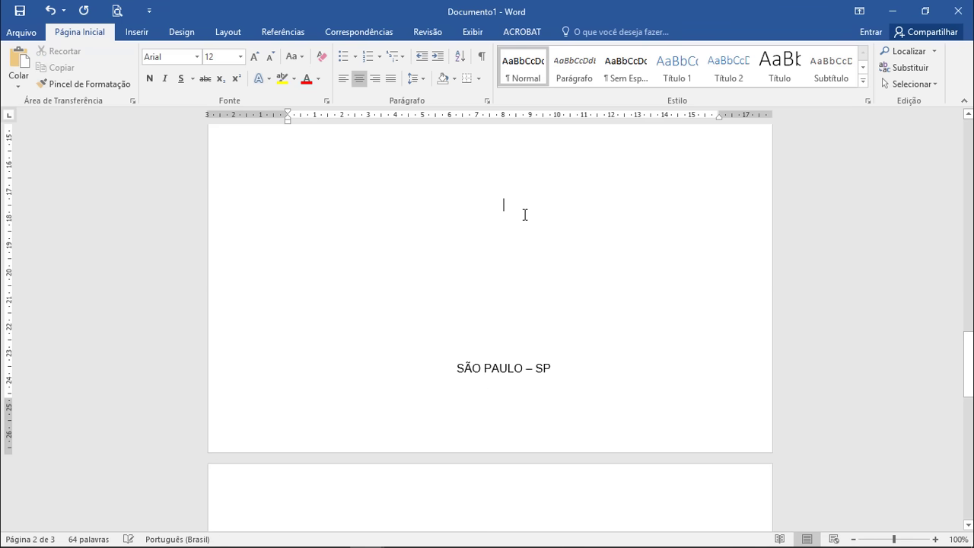
scroll(559, 315, "up", 7)
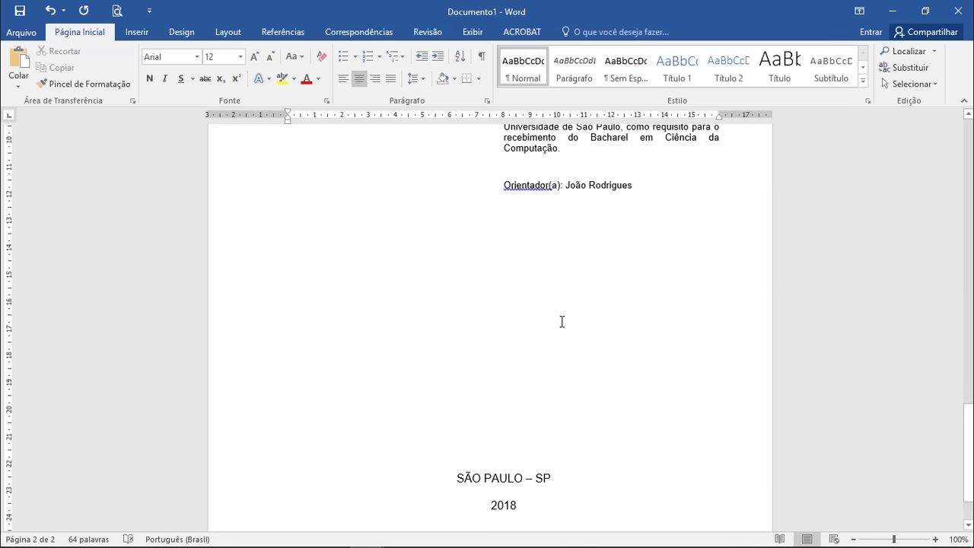
scroll(564, 322, "up", 4)
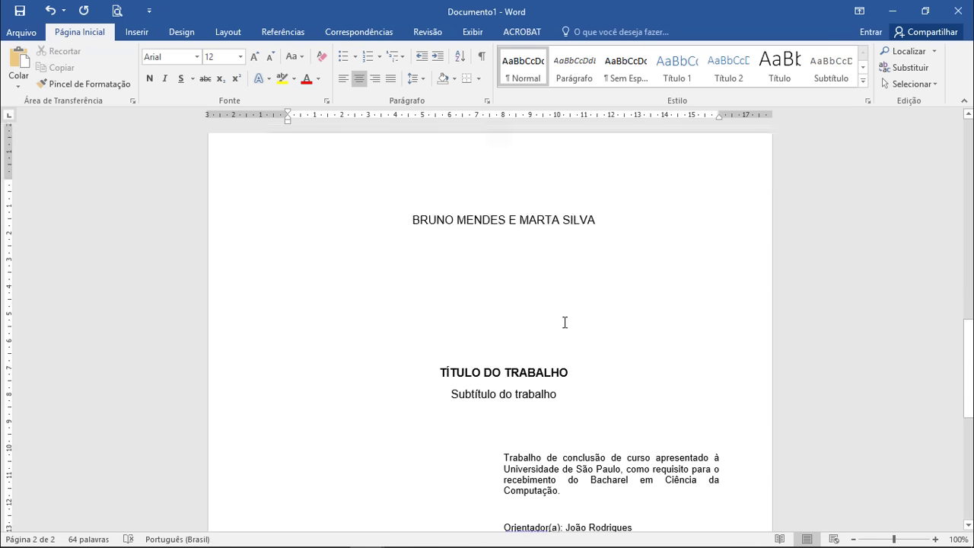
scroll(563, 319, "down", 5)
scroll(528, 266, "down", 3)
scroll(522, 229, "up", 2)
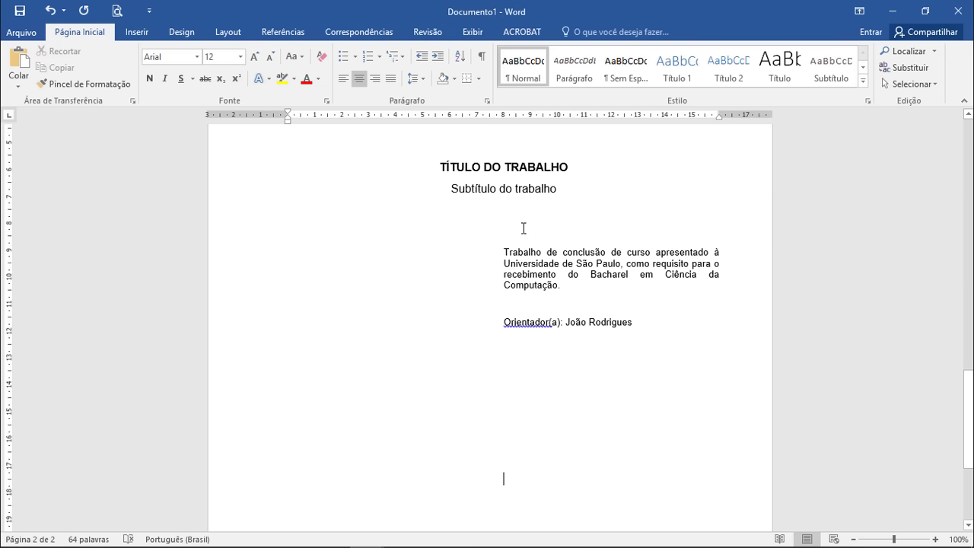
Step: Insert a blank line below the subtitle and view both pages side by side
left_click(523, 214)
key("Return")
key("Return")
key("Return")
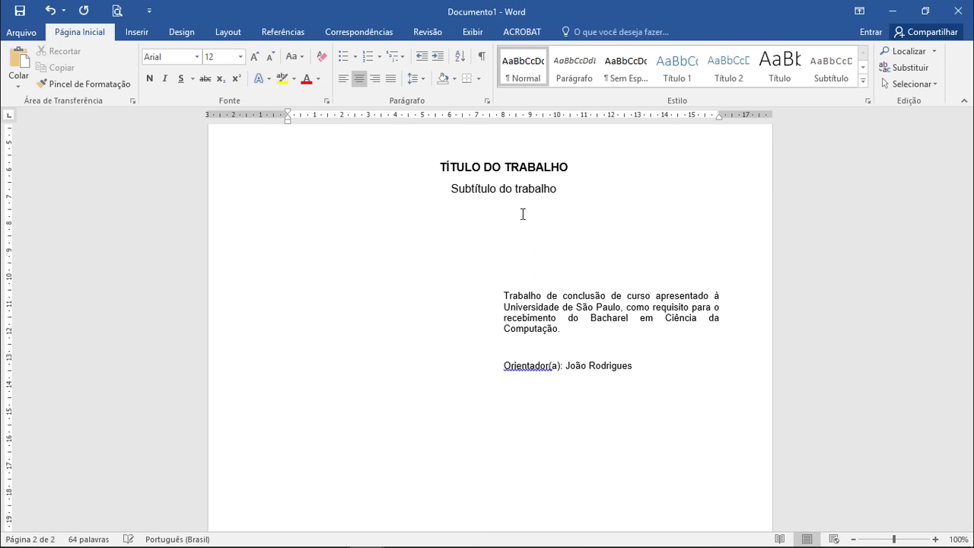
scroll(524, 246, "down", 1)
scroll(524, 246, "down", 3)
left_click(484, 323)
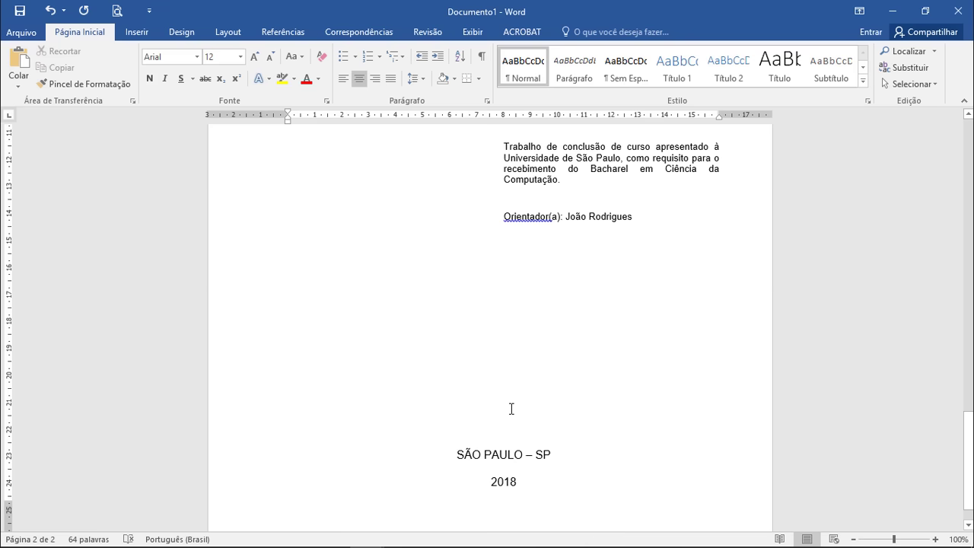
left_click(854, 539)
left_click(854, 539)
left_click(855, 539)
left_click(854, 539)
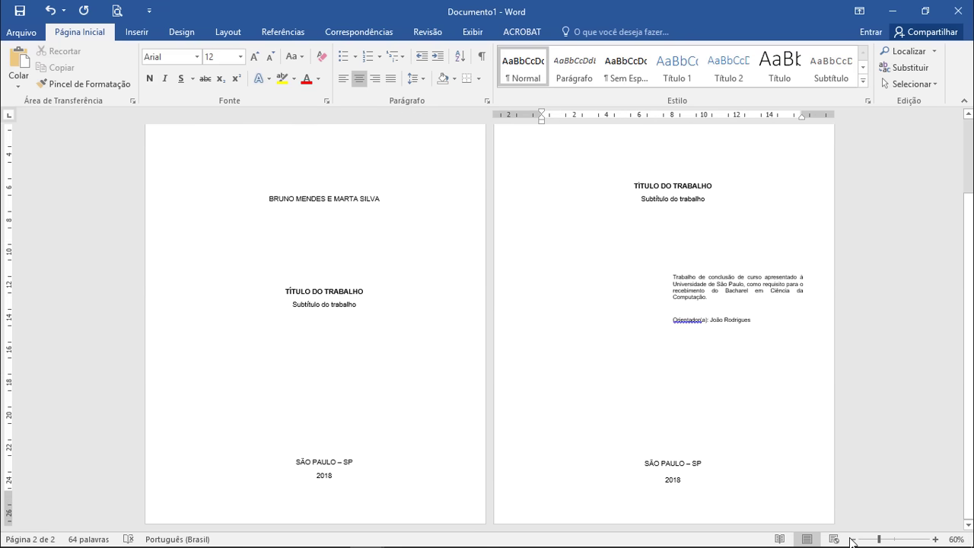
scroll(769, 396, "up", 1)
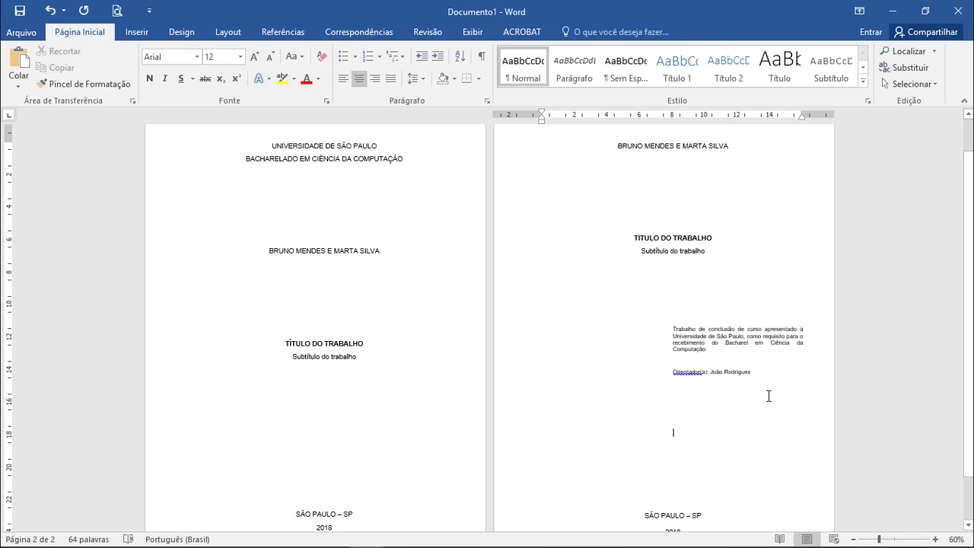
scroll(769, 396, "down", 1)
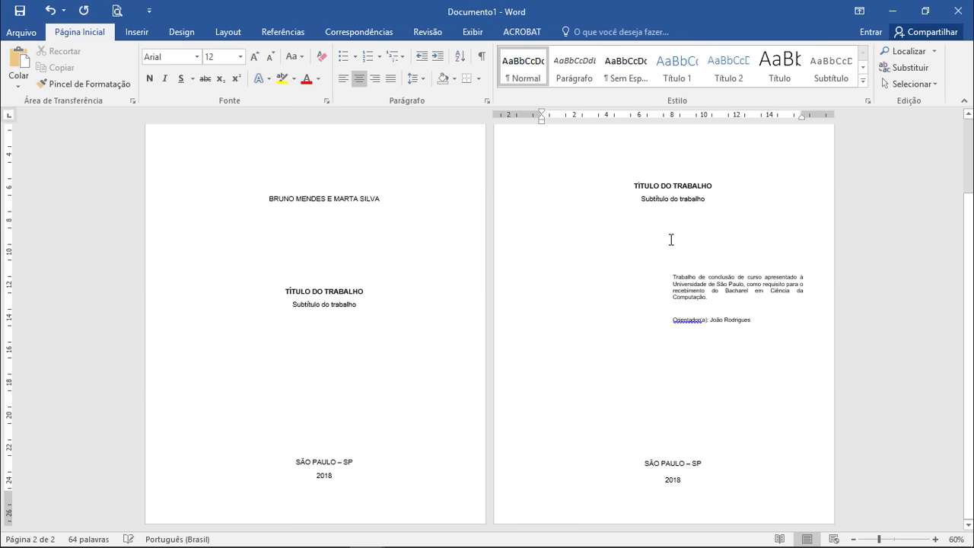
Step: Push the work description lower and remove a blank line below the Orientador(a) line
key("Down")
key("Return")
key("Return")
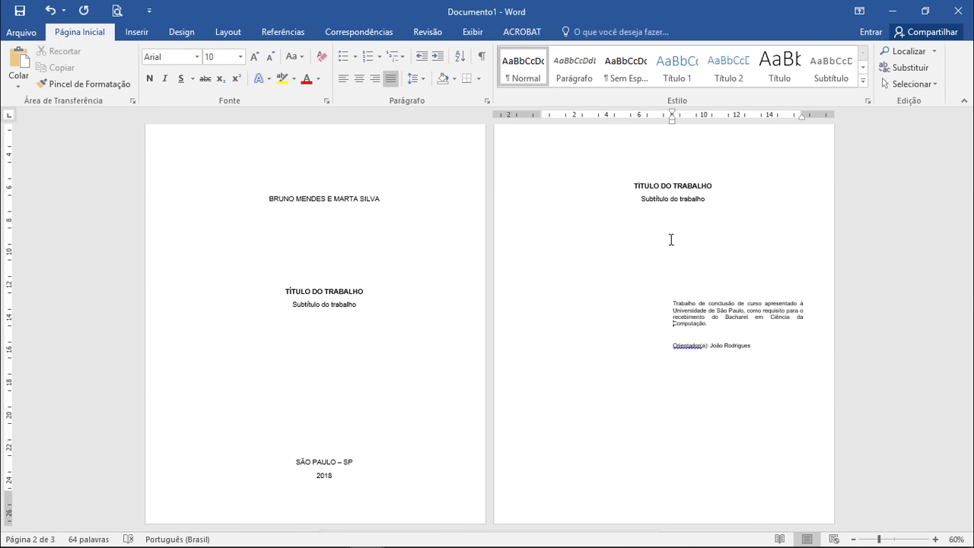
key("Down")
key("Down")
key("Down")
key("Down")
key("Down")
key("Down")
key("Delete")
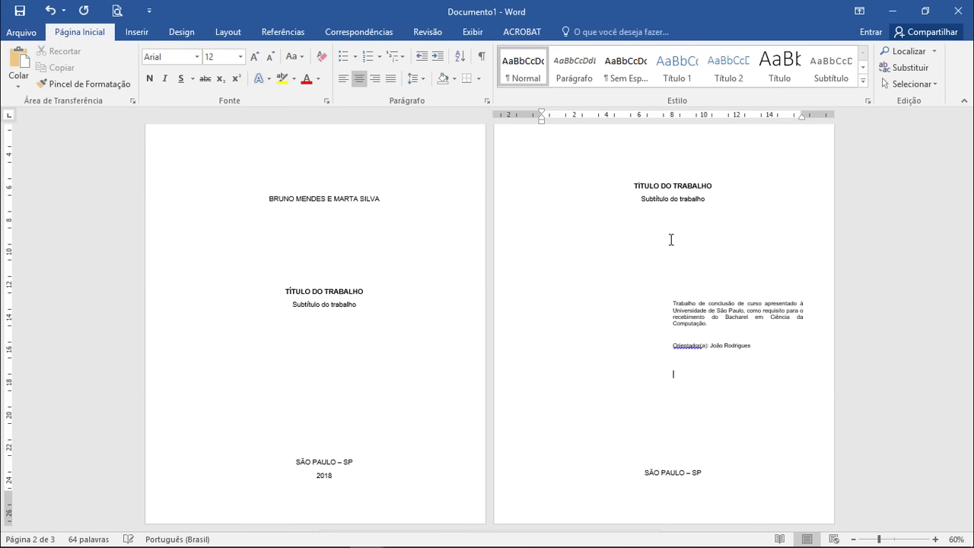
left_click(670, 217)
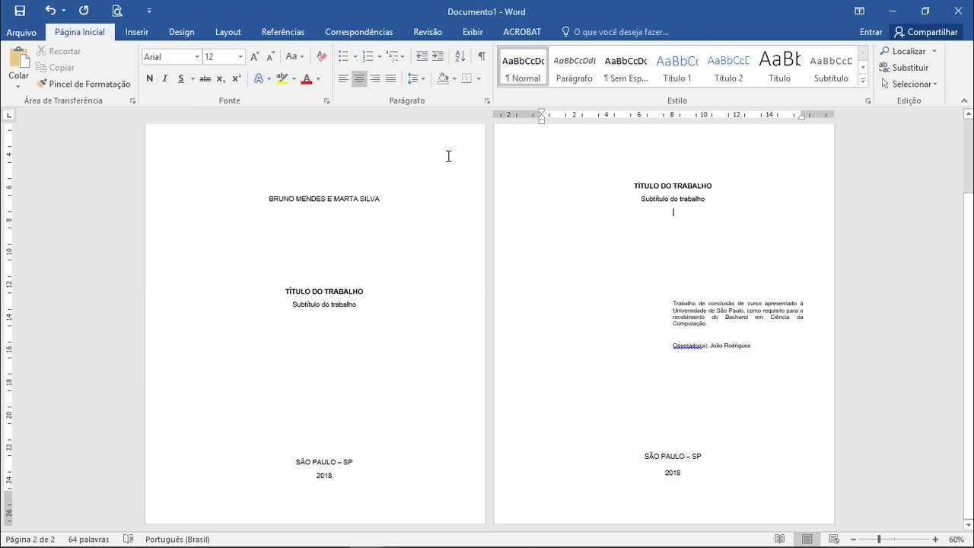
Step: With formatting marks shown, move one blank line from above the course description to above the city
left_click(481, 57)
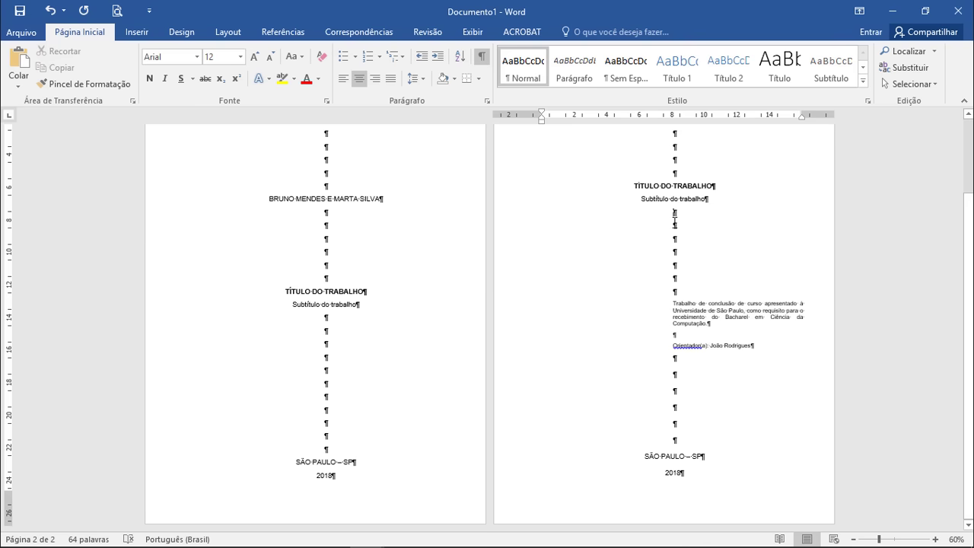
left_click(675, 239)
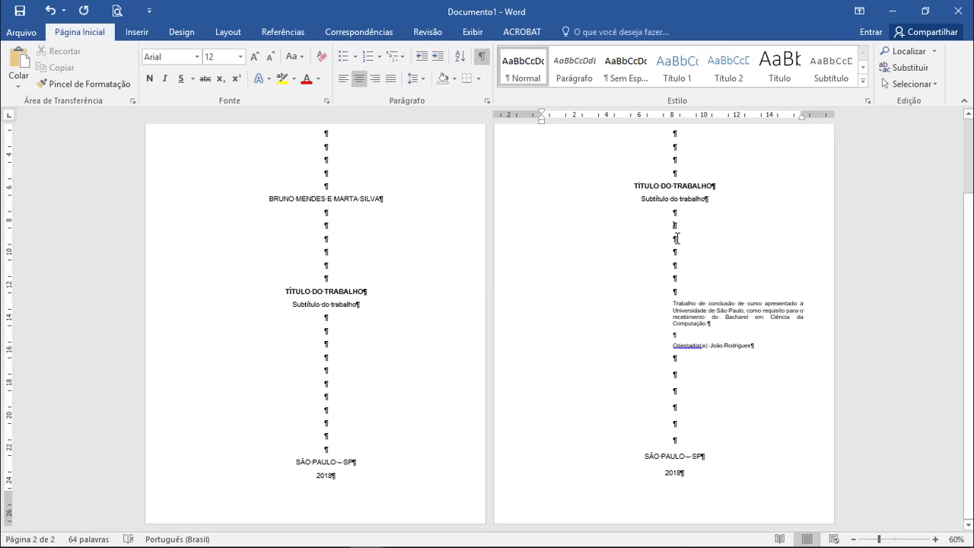
left_click(676, 279)
left_click(676, 292)
key("Delete")
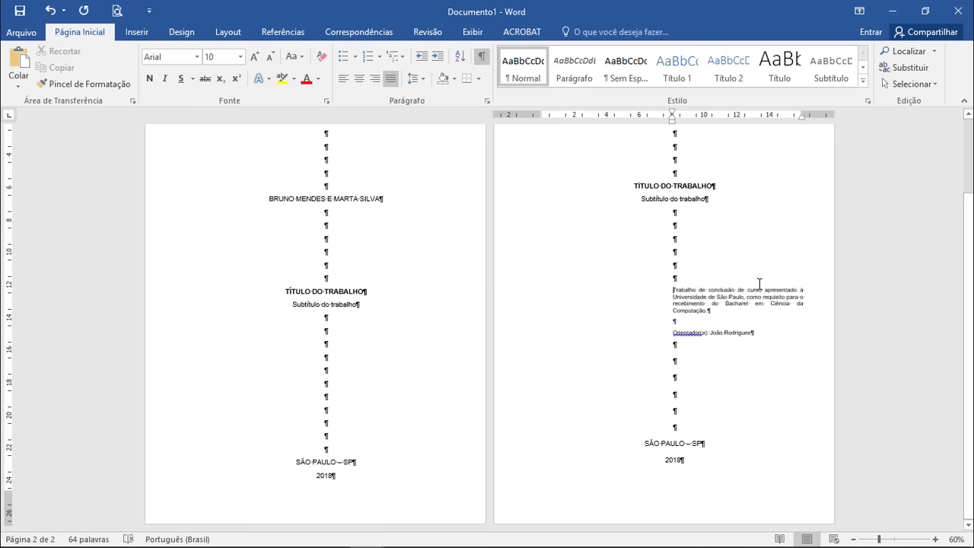
left_click(684, 414)
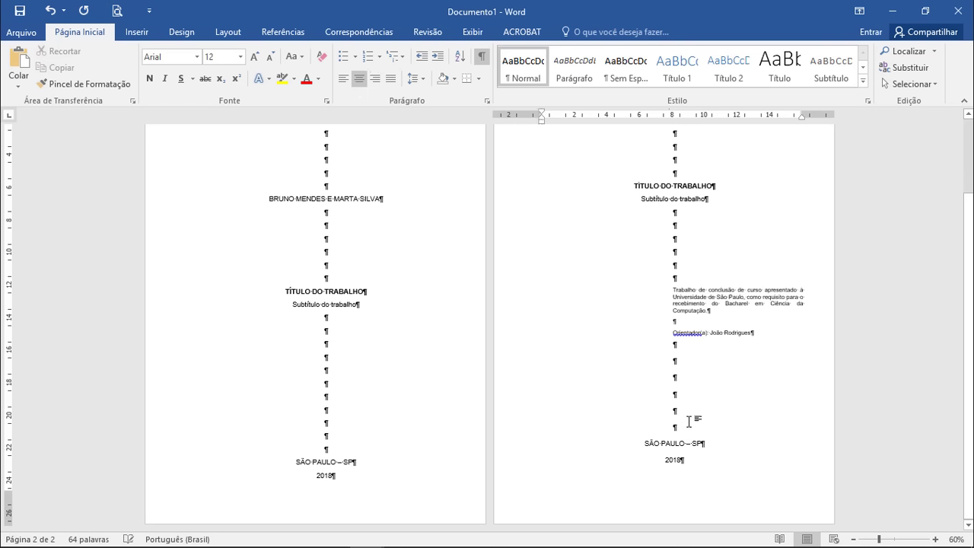
key("Return")
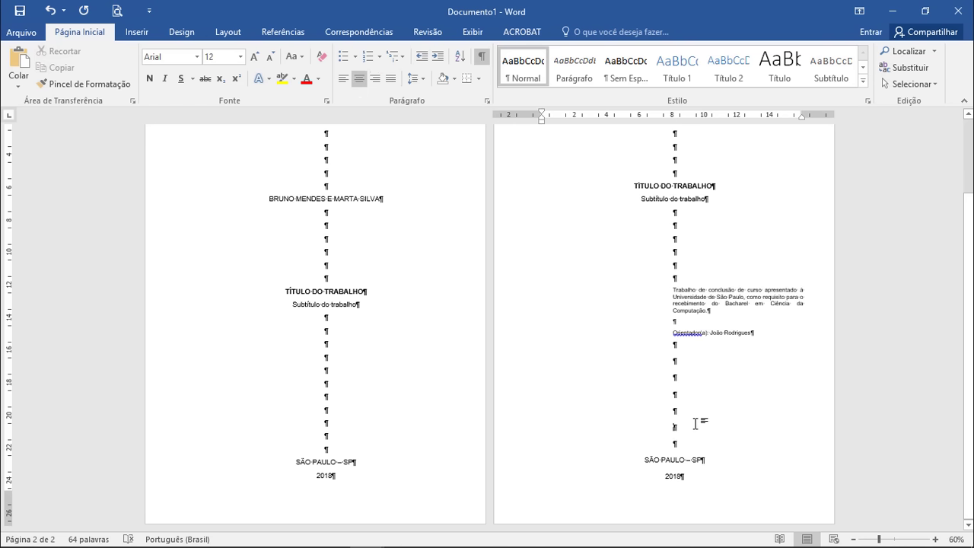
Step: Zoom the page view in to 110%
left_click(936, 539)
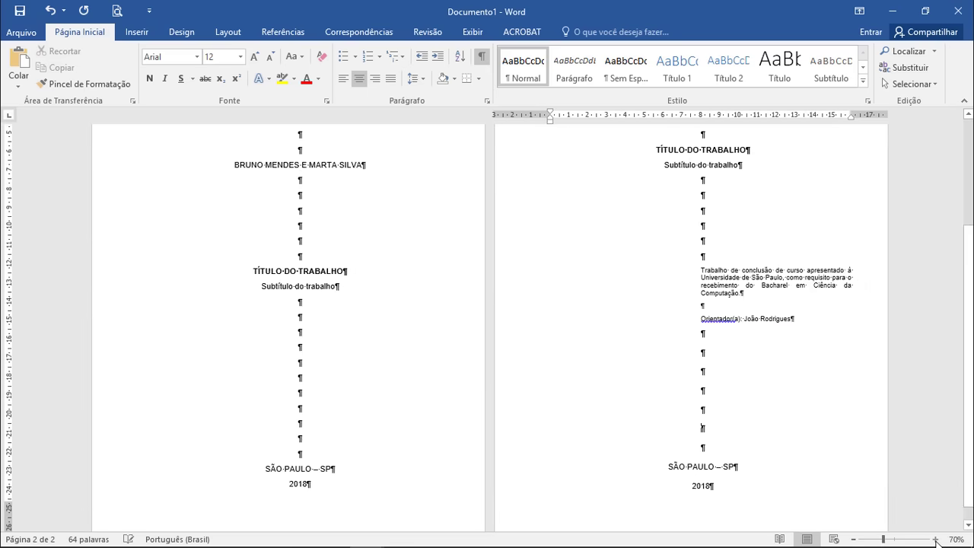
left_click(936, 539)
left_click(935, 539)
left_click(935, 539)
left_click(935, 539)
scroll(566, 348, "down", 1)
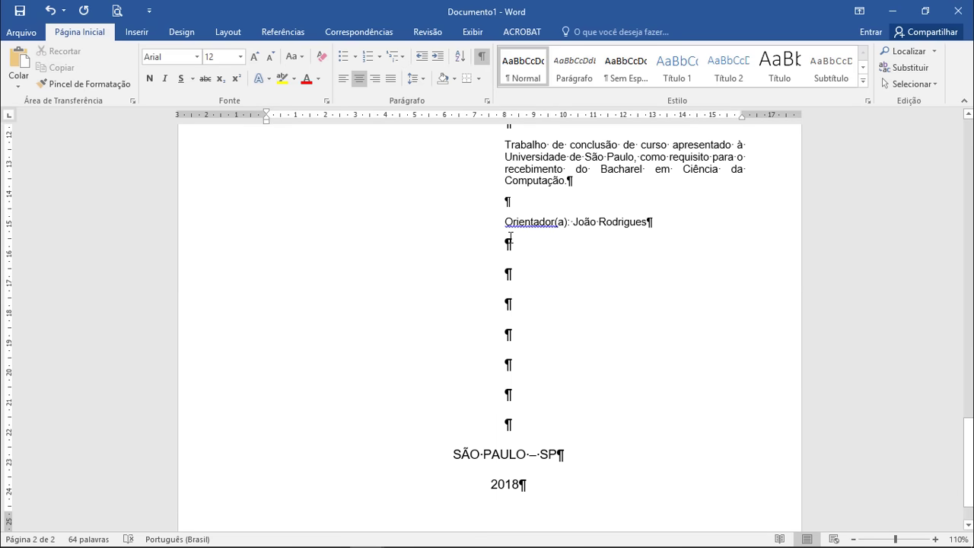
Step: Hide the ¶ marks and insert a Ctrl+Enter page break after the 2018 line
left_click(481, 56)
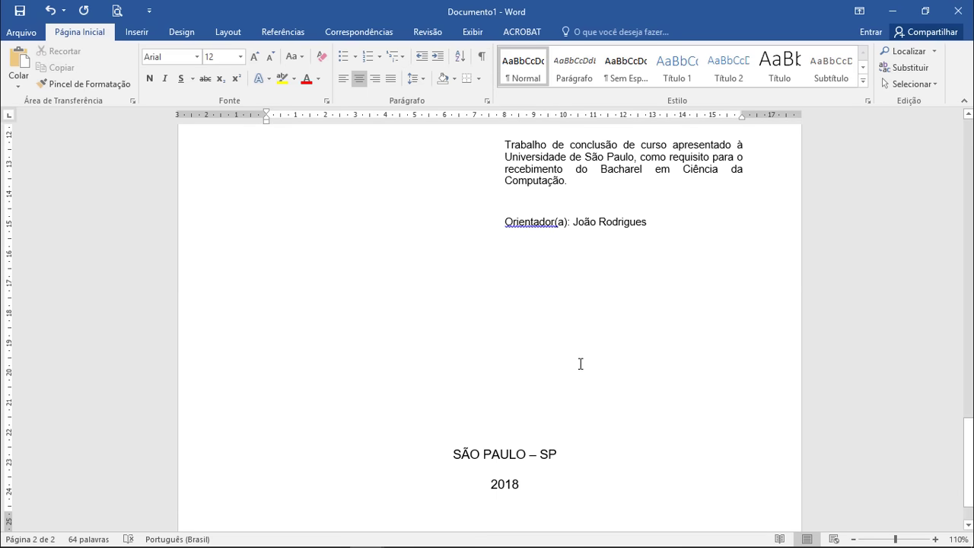
scroll(605, 392, "up", 8)
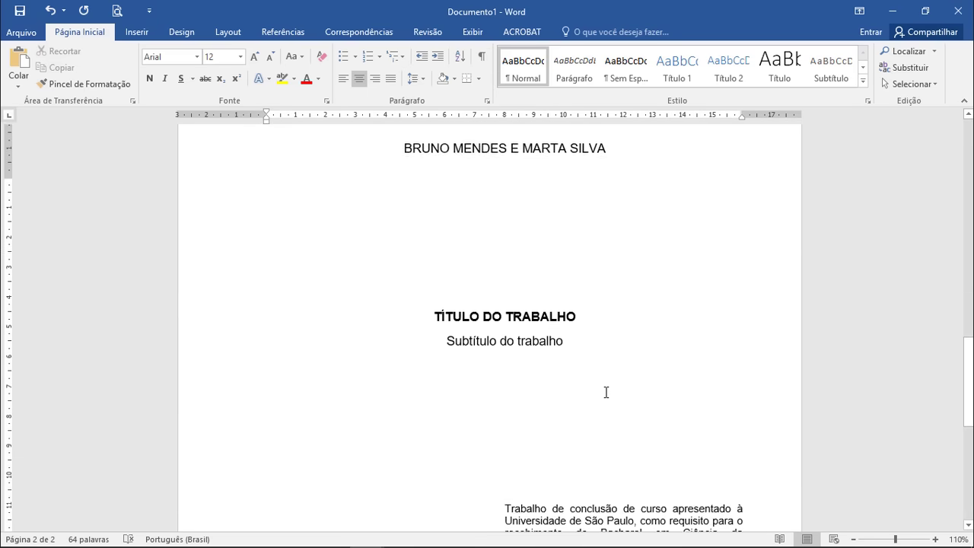
scroll(605, 392, "up", 1)
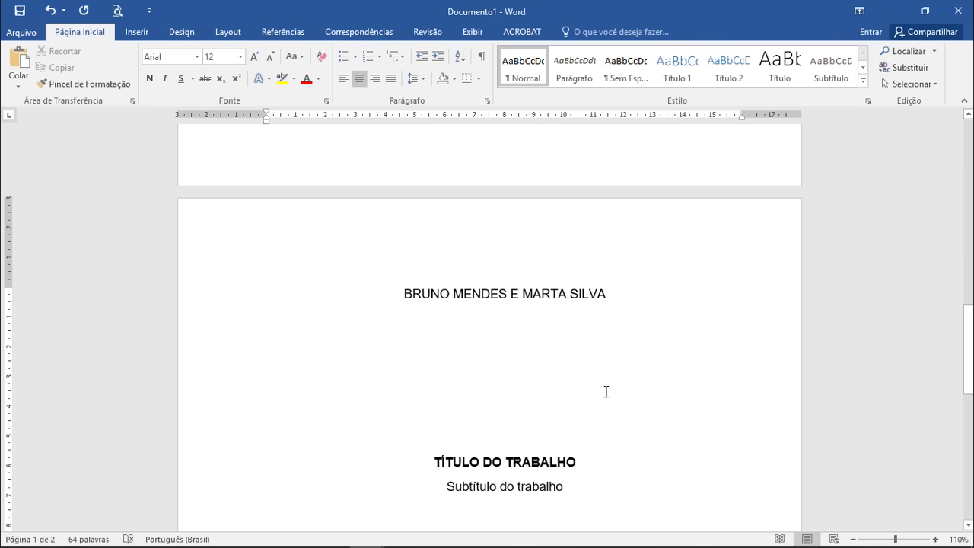
scroll(606, 392, "down", 15)
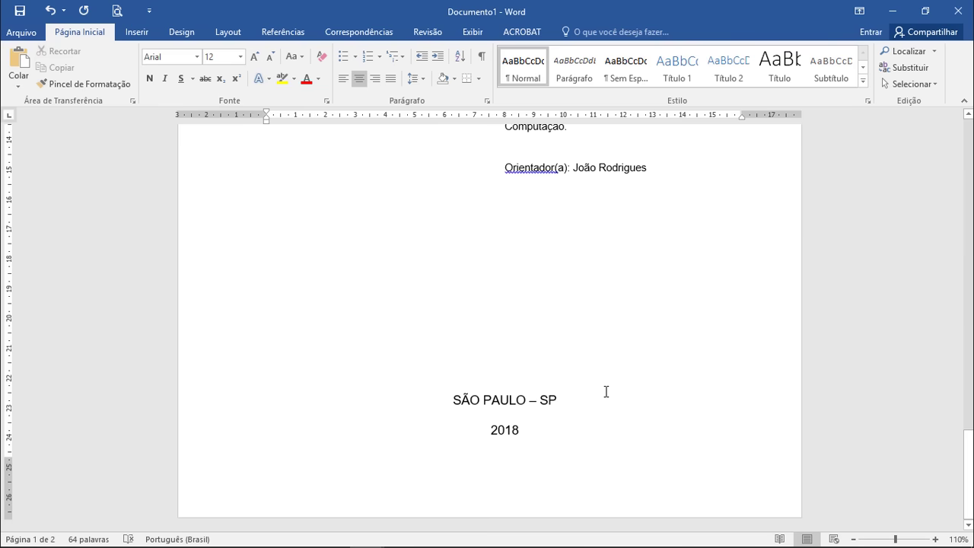
left_click(565, 435)
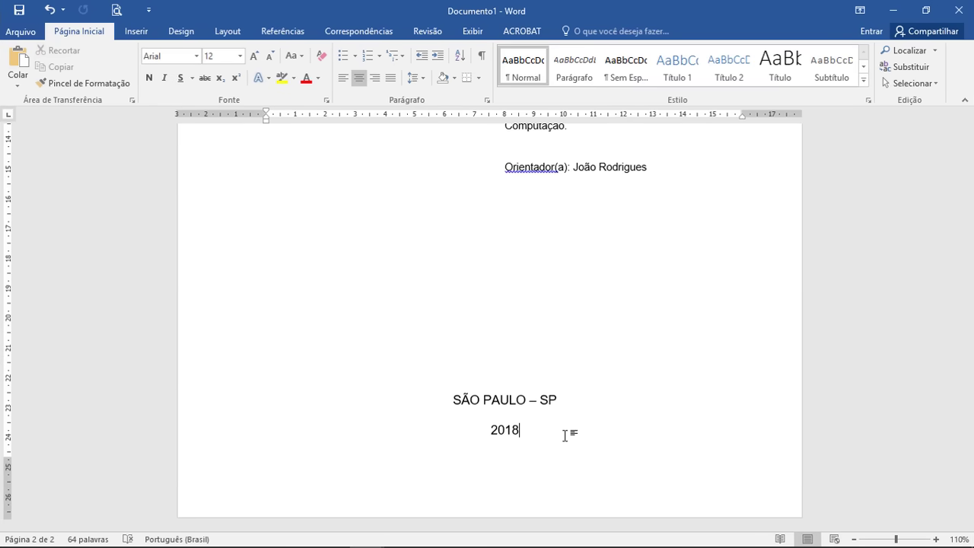
key("ctrl+Return")
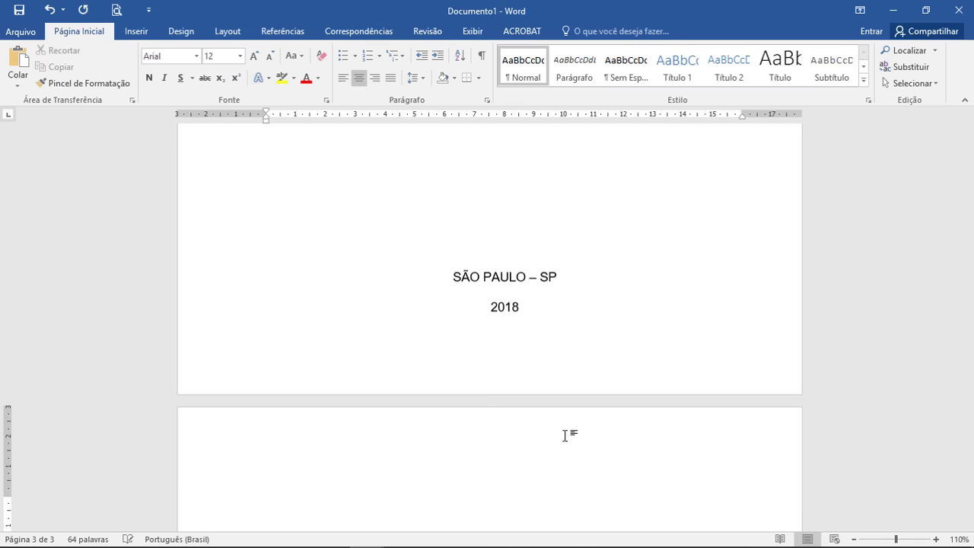
scroll(654, 428, "down", 5)
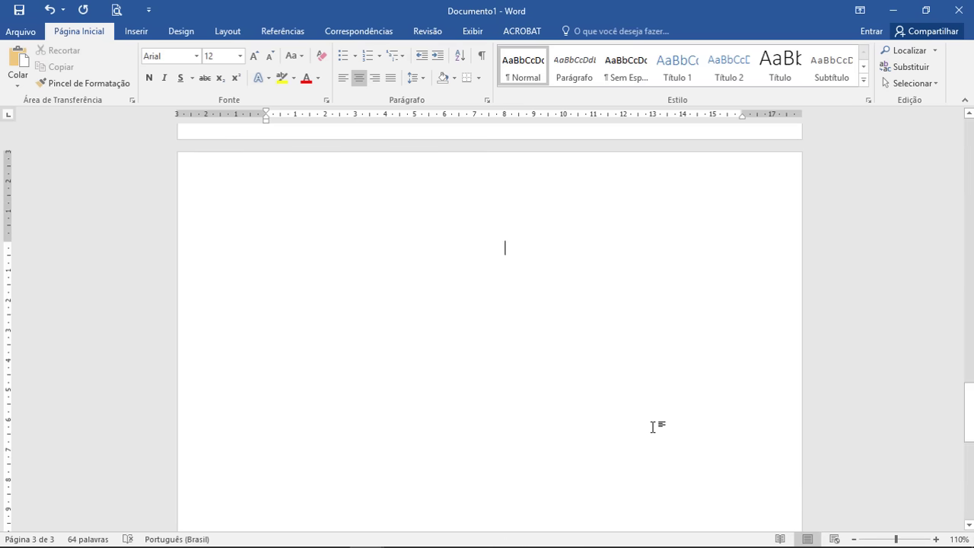
Step: Type SUMÁRIO on page 3 and add a Página em Branco after it
type("SUMÁRIO")
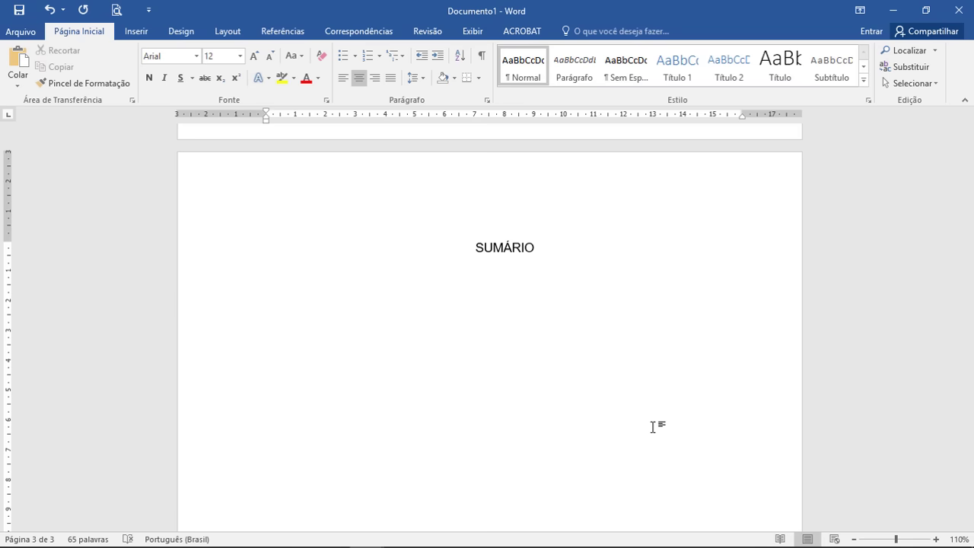
left_click(141, 34)
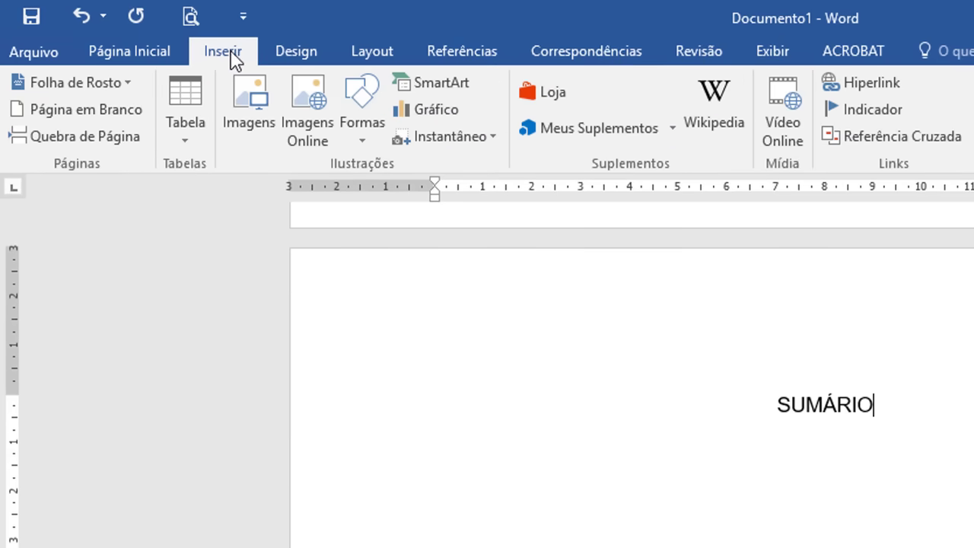
left_click(101, 107)
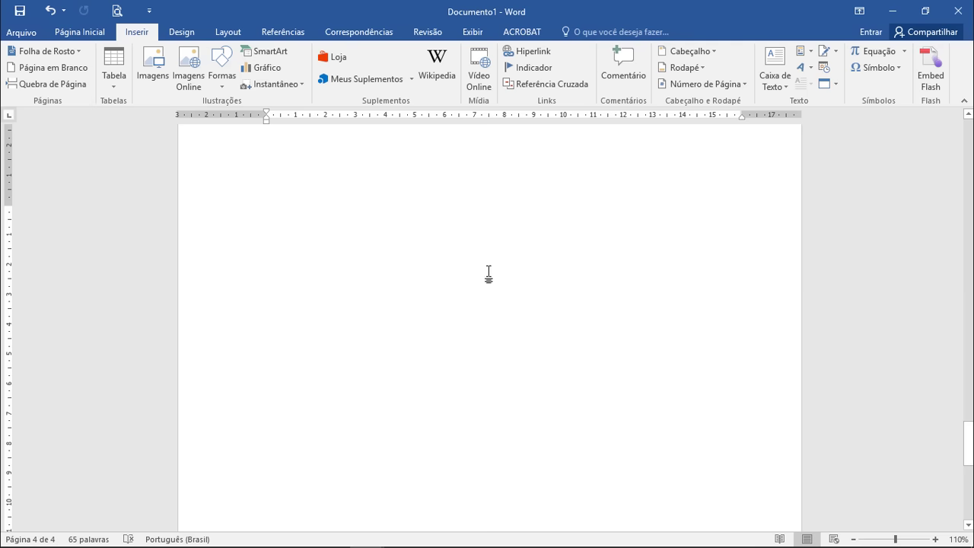
Step: Paste the copied body text, beginning with Título 1, onto the blank fourth page
right_click(505, 214)
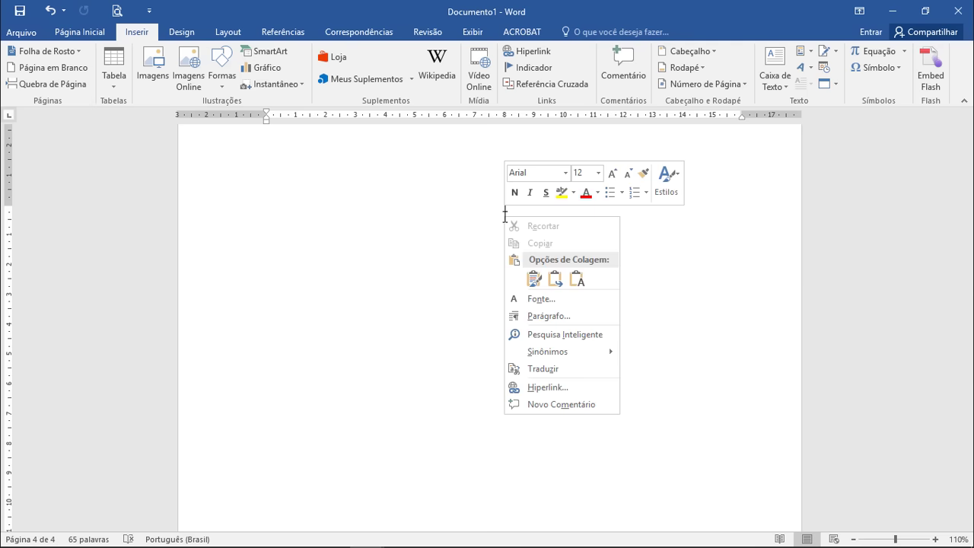
left_click(534, 279)
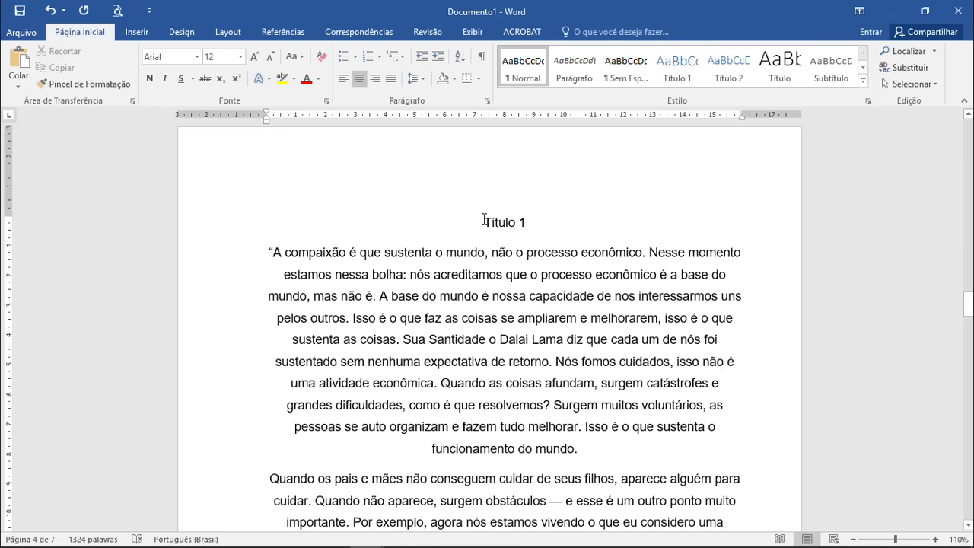
scroll(544, 310, "up", 10)
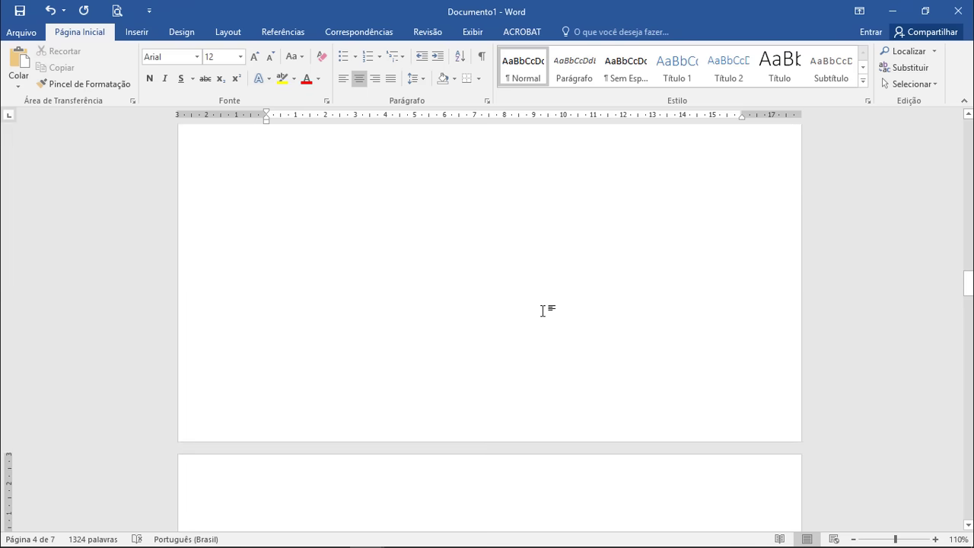
scroll(543, 312, "down", 10)
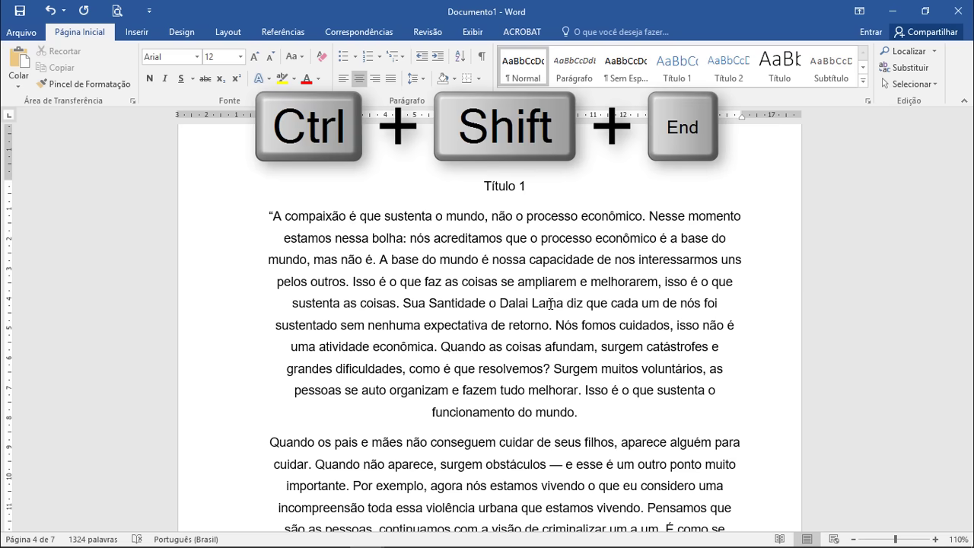
Step: Select everything from Título 1 to the document end with Ctrl+Shift+End and justify it
key("ctrl+shift+End")
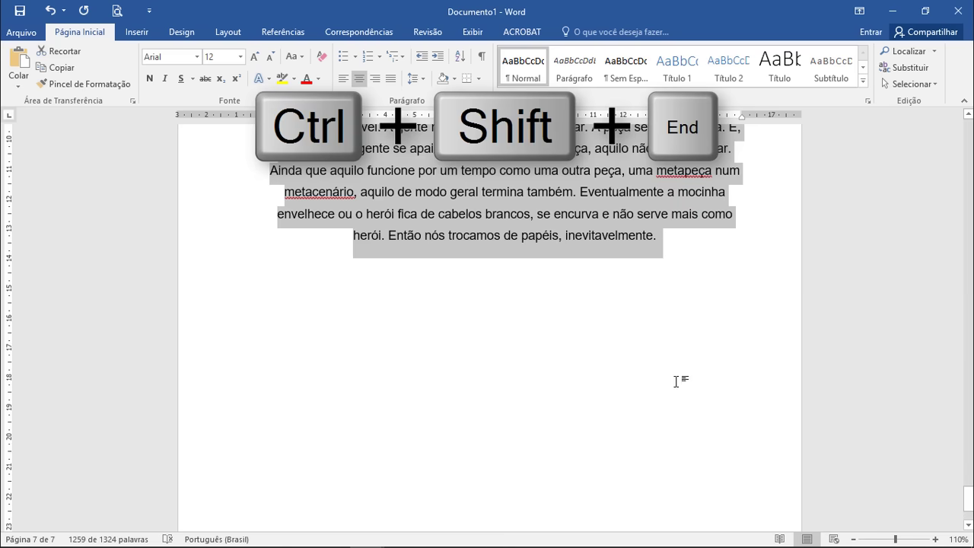
scroll(680, 384, "up", 9)
scroll(679, 387, "up", 10)
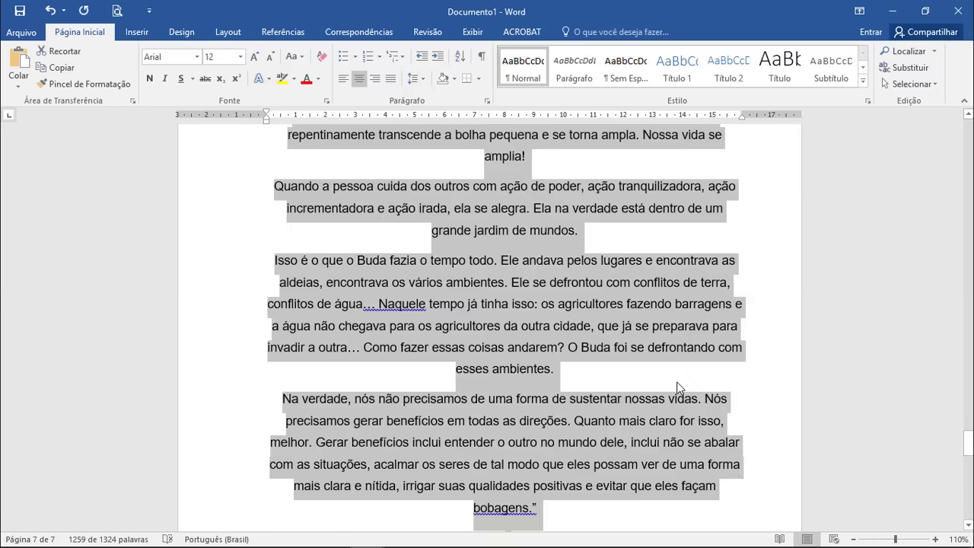
scroll(679, 382, "up", 10)
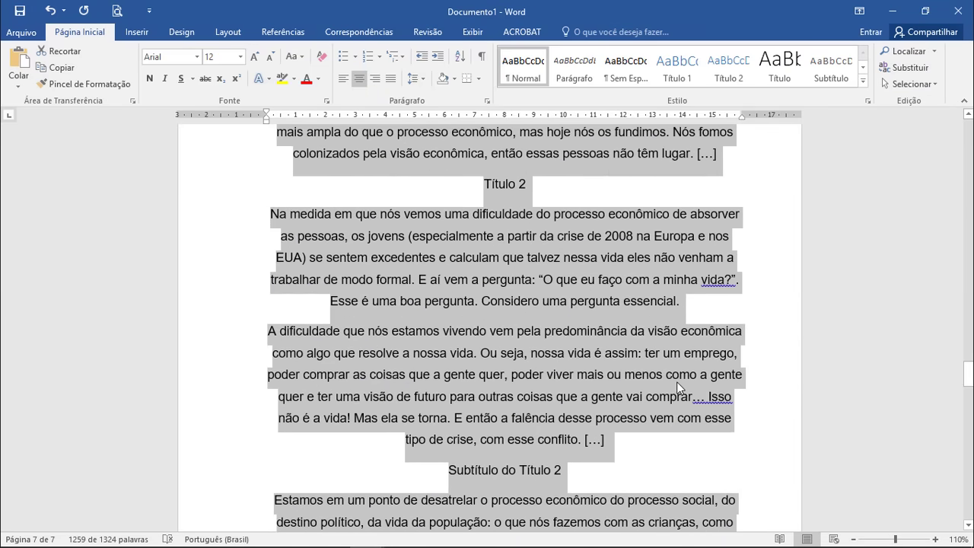
scroll(677, 382, "up", 5)
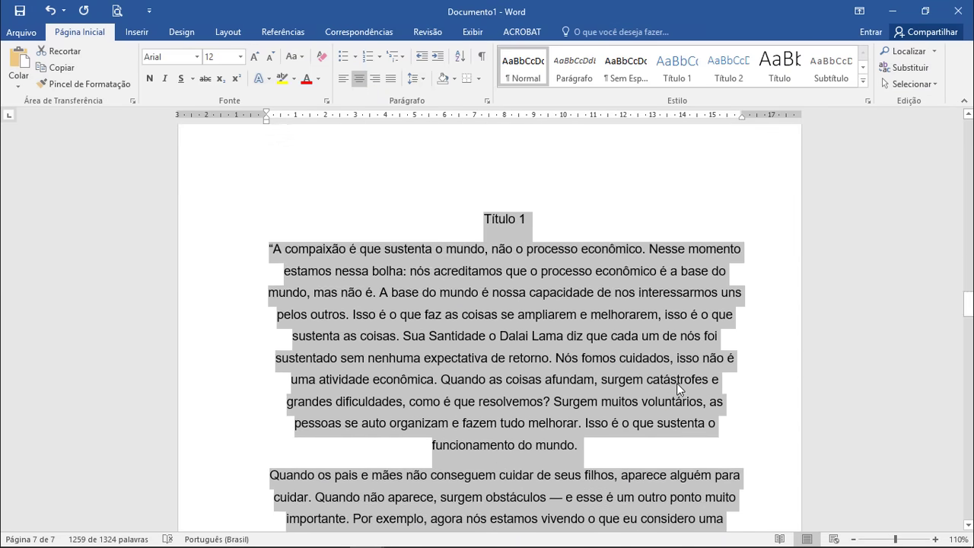
scroll(521, 312, "up", 12)
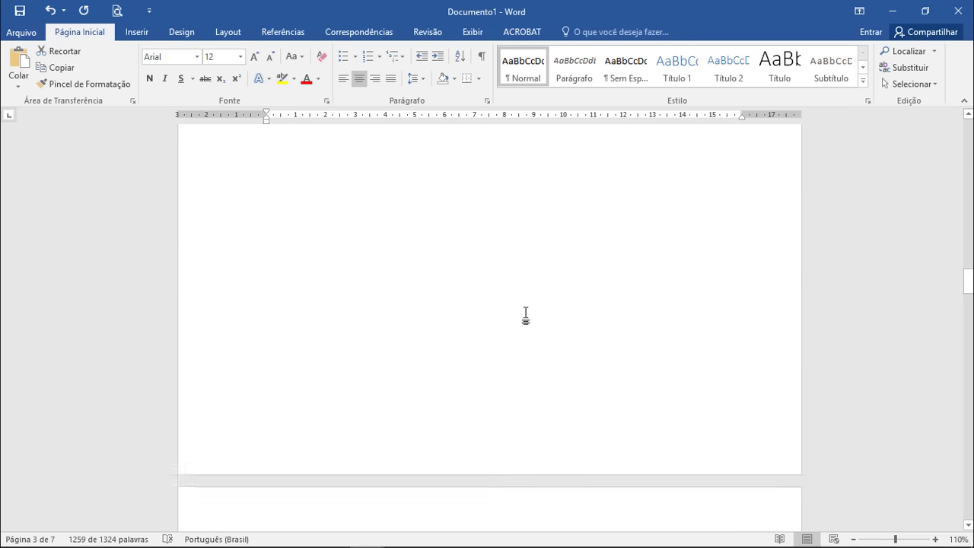
scroll(543, 393, "down", 10)
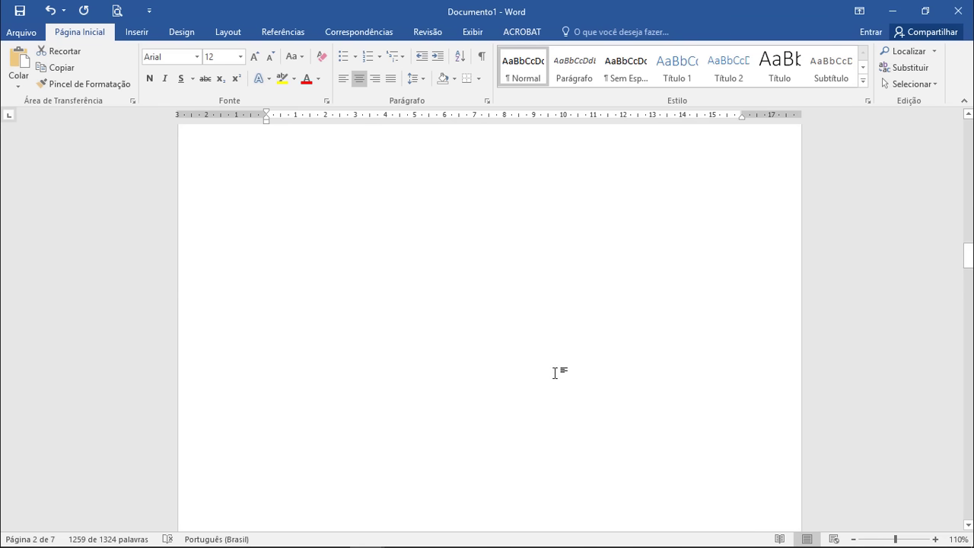
scroll(564, 391, "down", 5)
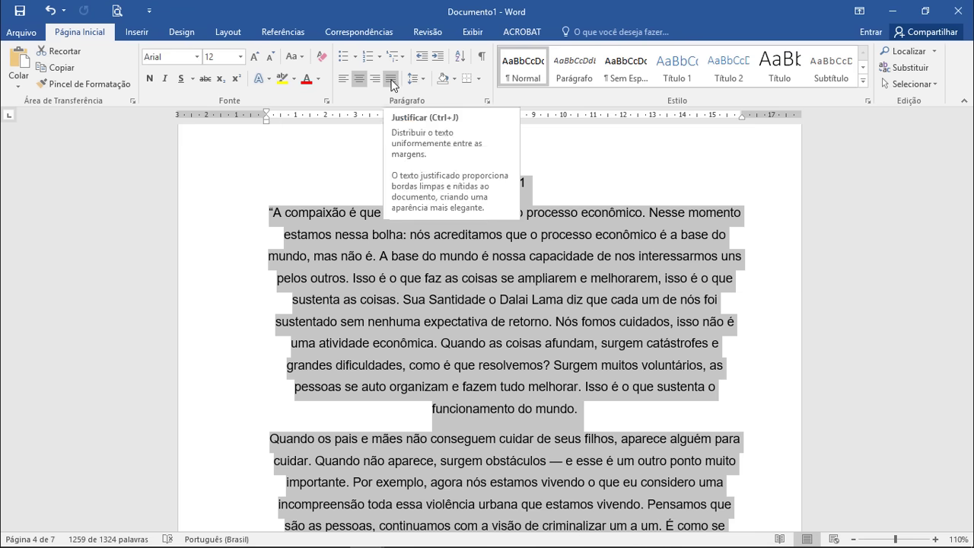
left_click(391, 83)
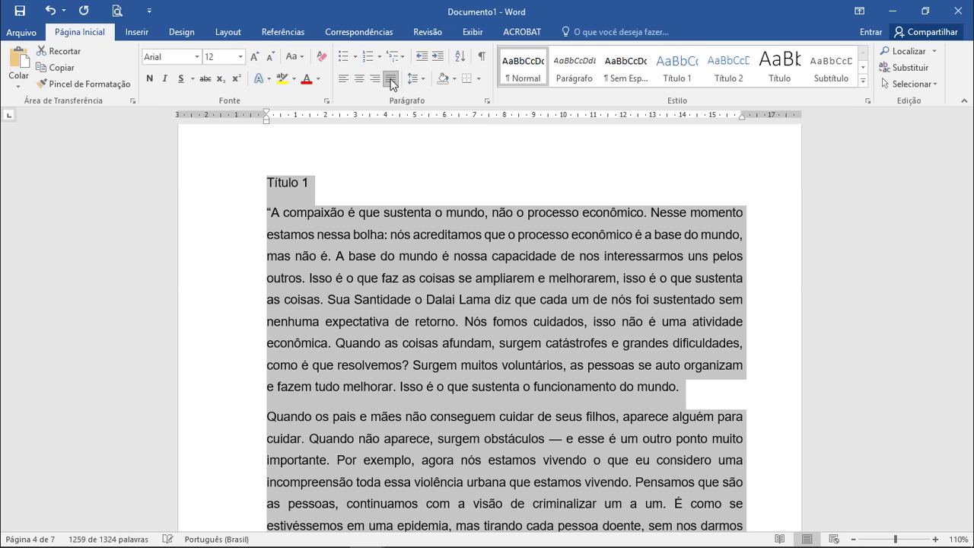
left_click(487, 100)
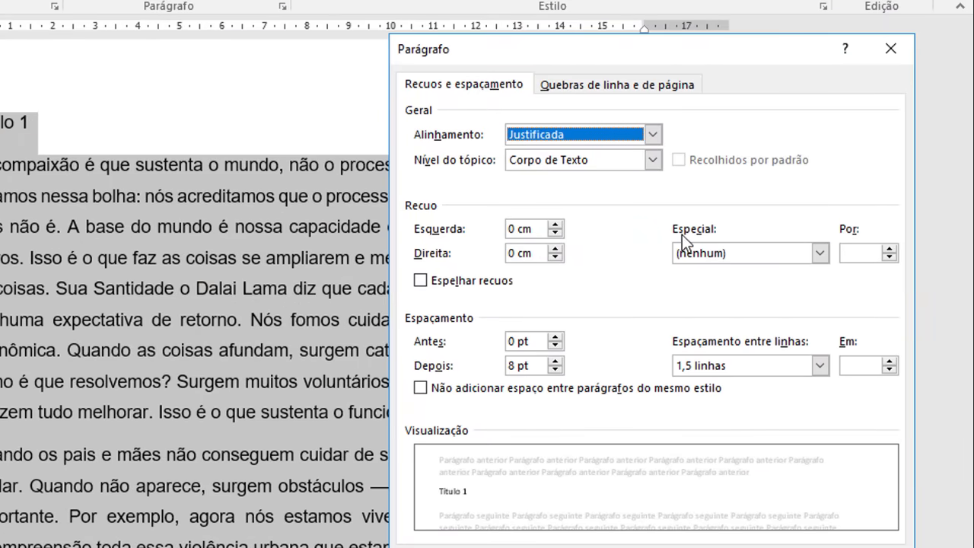
Step: Apply a 2 cm Primeira linha indent to the body text, then zoom back to 100%
left_click(820, 254)
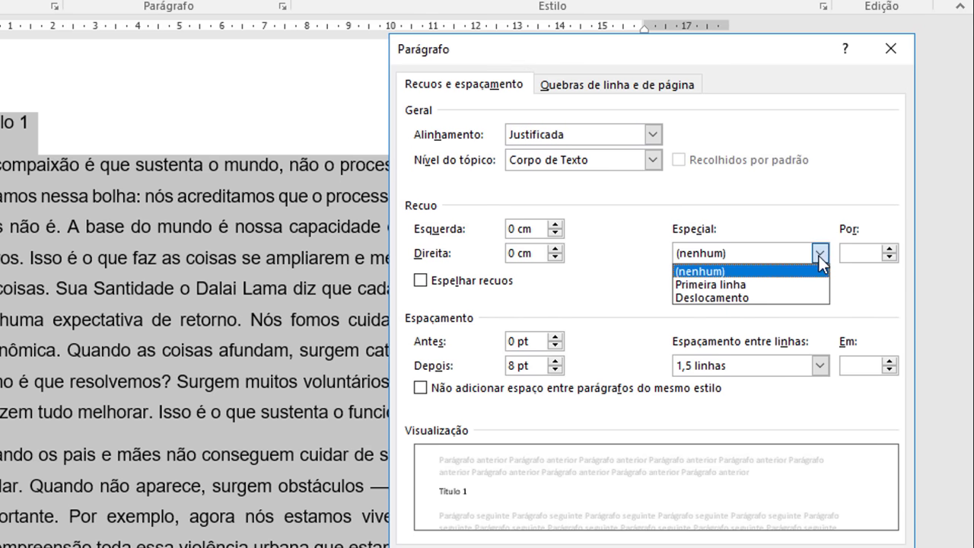
left_click(753, 286)
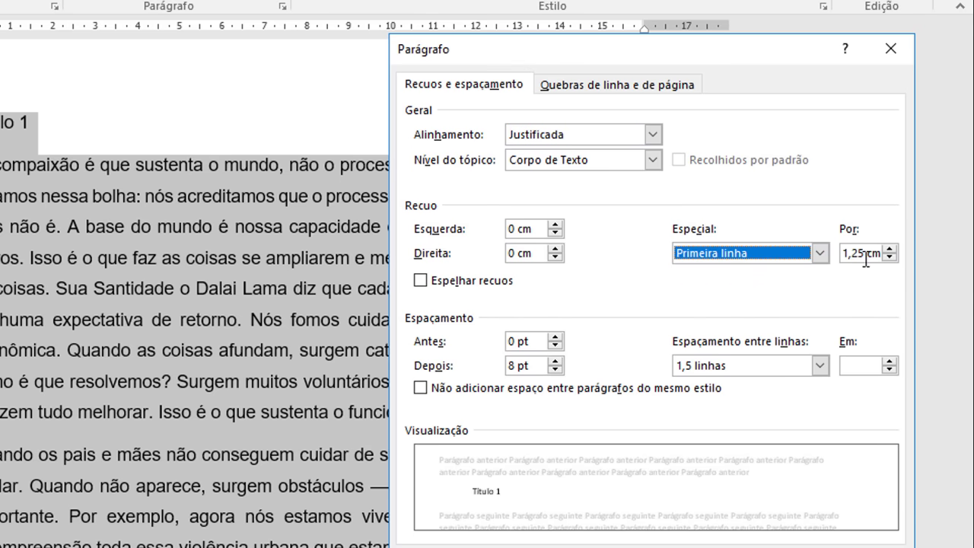
left_click_drag(865, 256, 842, 254)
type("5")
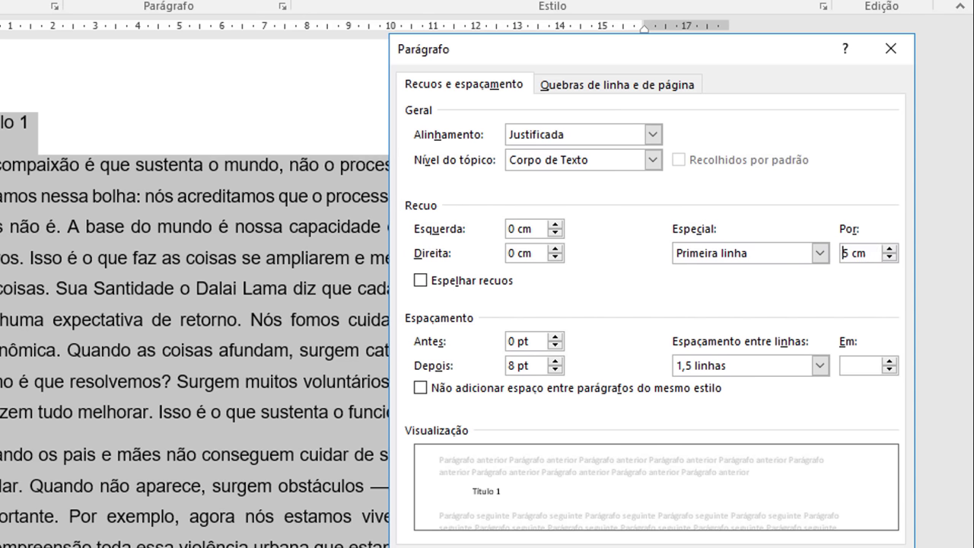
key("BackSpace")
type("2")
left_click(830, 510)
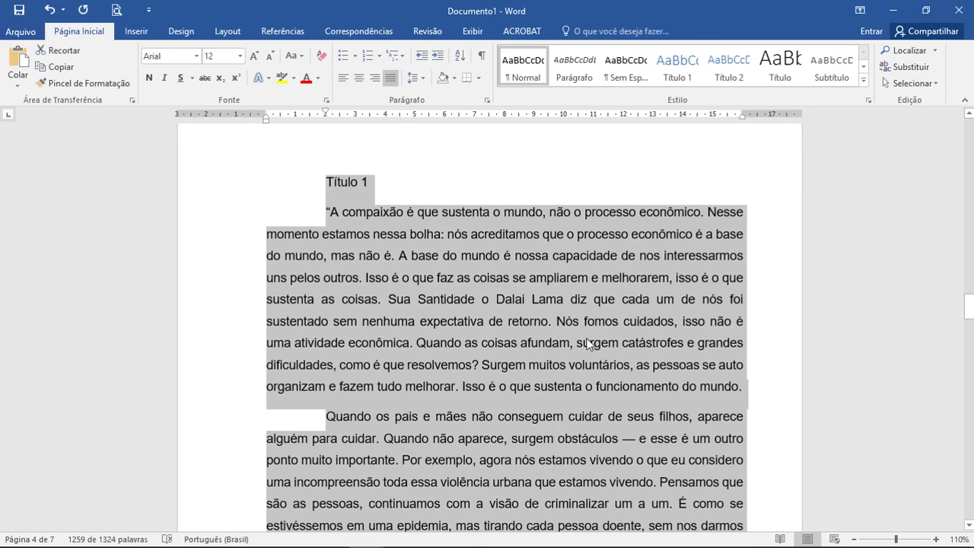
left_click(854, 540)
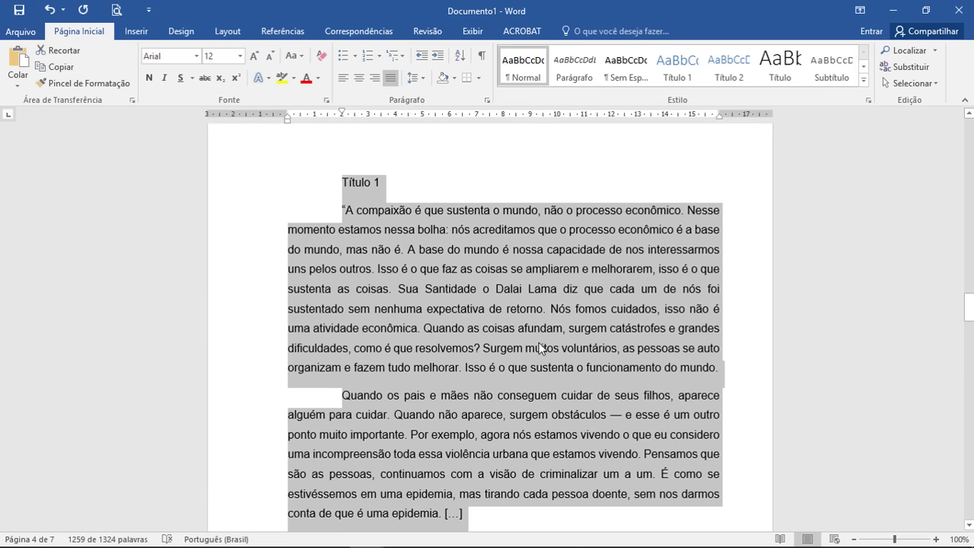
scroll(556, 320, "down", 8)
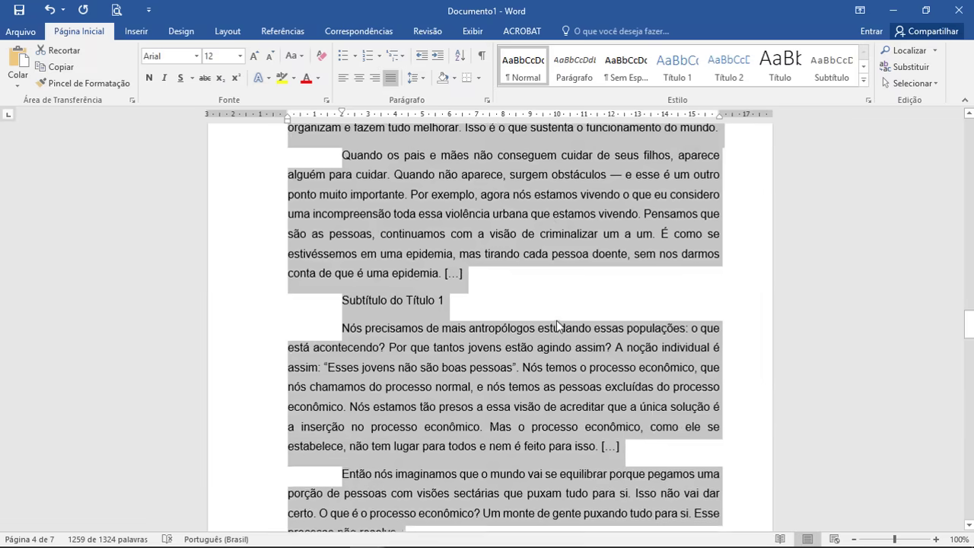
scroll(520, 325, "up", 5)
scroll(410, 248, "up", 3)
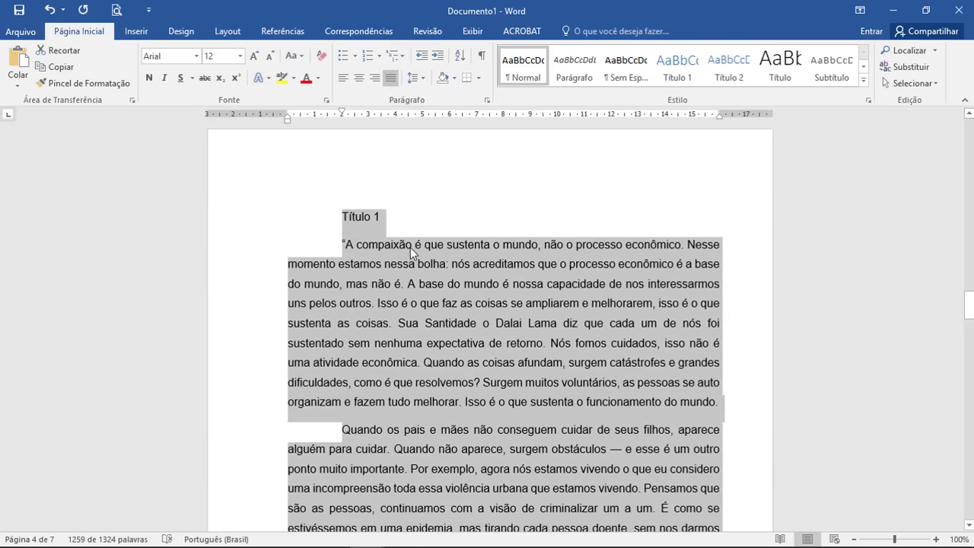
scroll(374, 224, "down", 3)
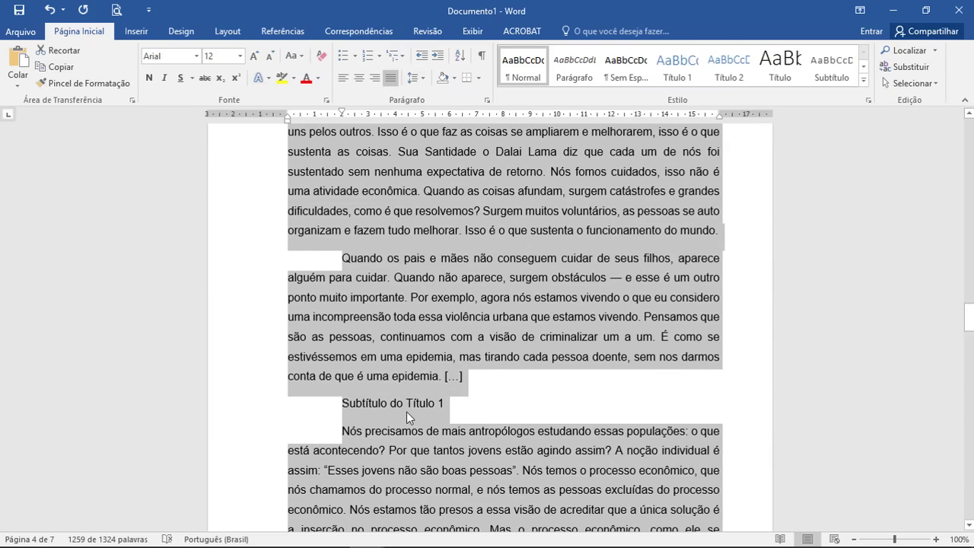
scroll(417, 411, "down", 10)
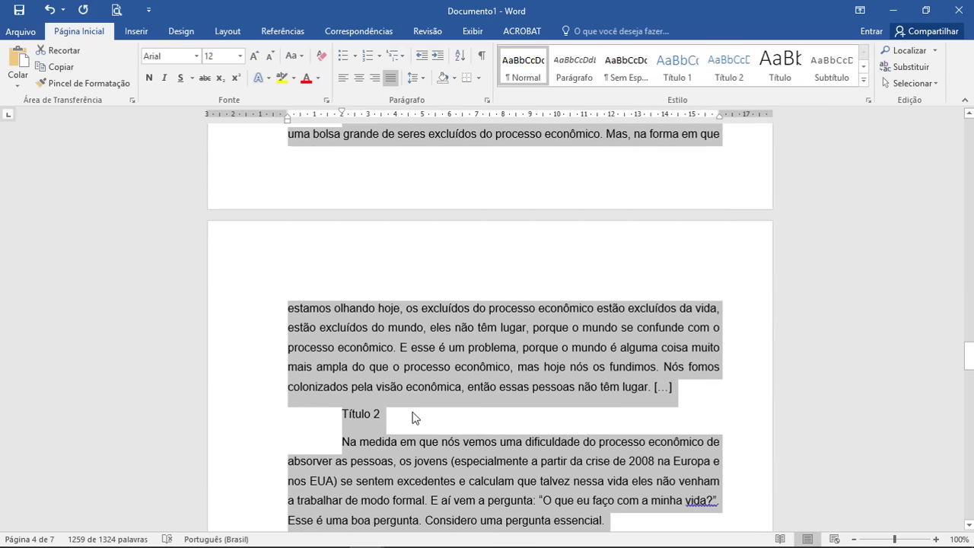
scroll(411, 417, "down", 5)
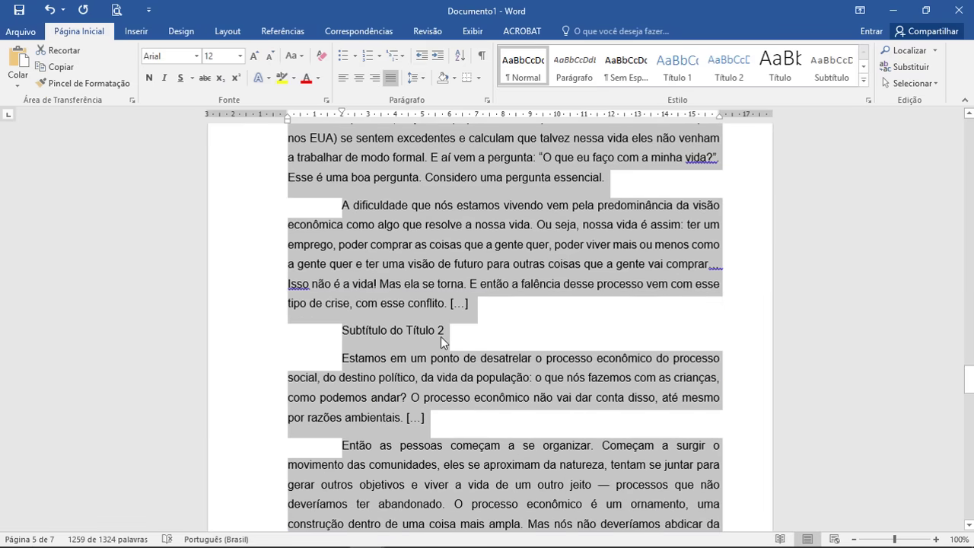
scroll(462, 368, "up", 10)
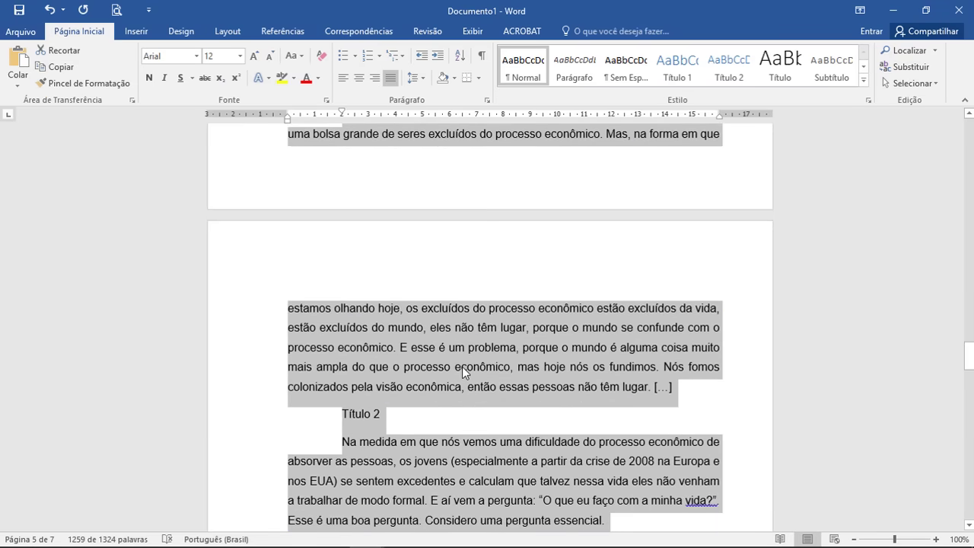
scroll(464, 374, "up", 8)
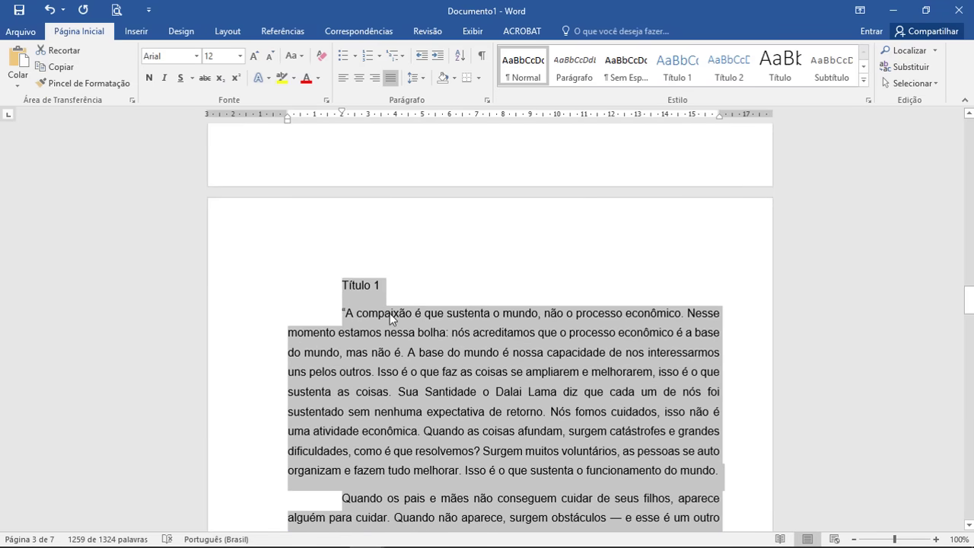
left_click(348, 287)
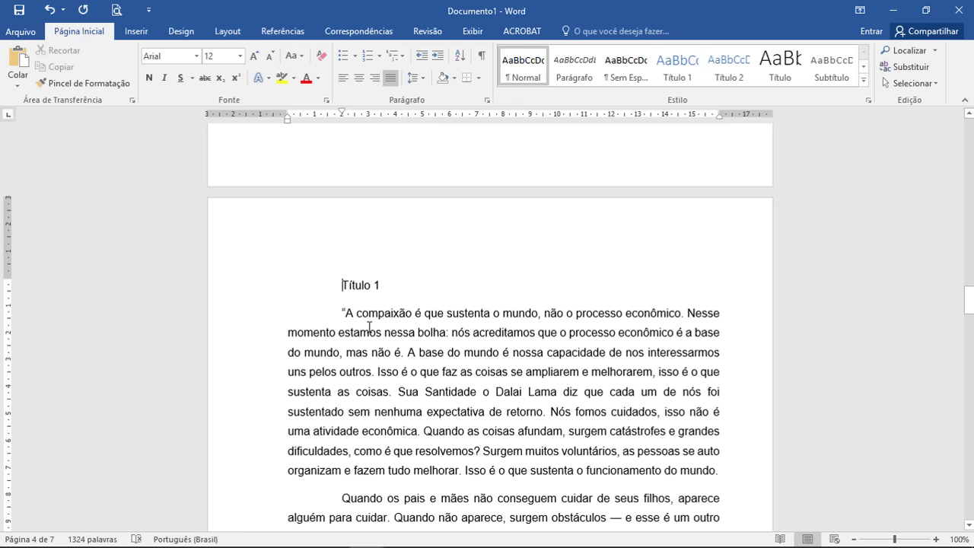
scroll(390, 236, "down", 2)
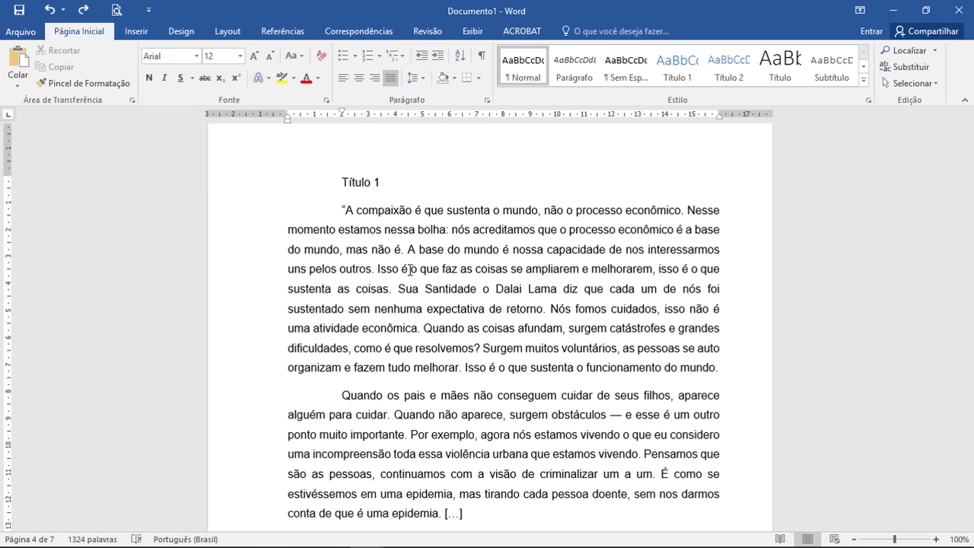
left_click(729, 67)
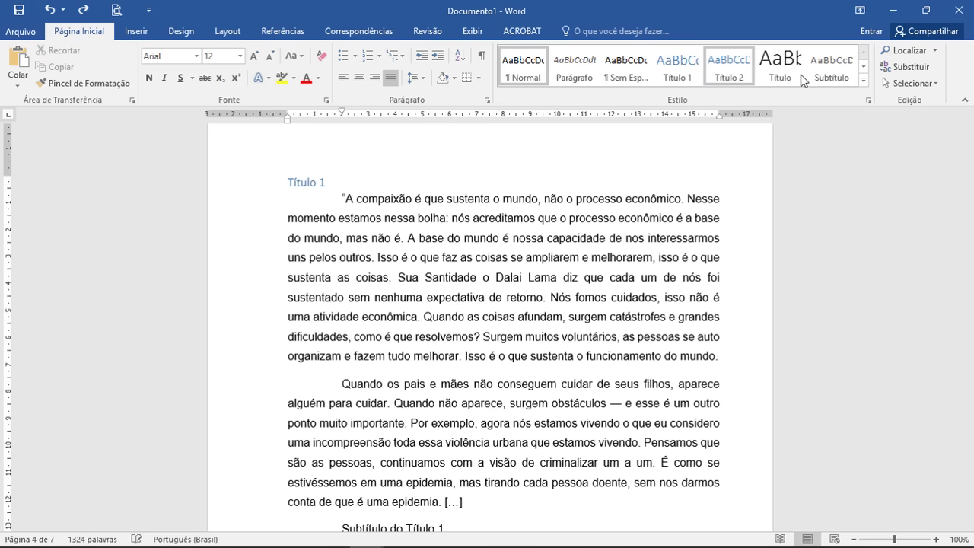
left_click(671, 82)
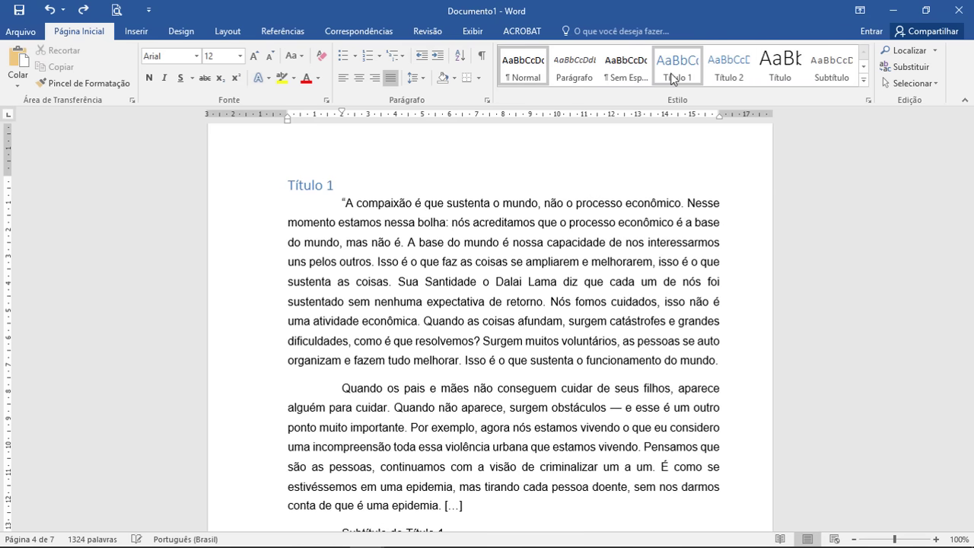
left_click(725, 79)
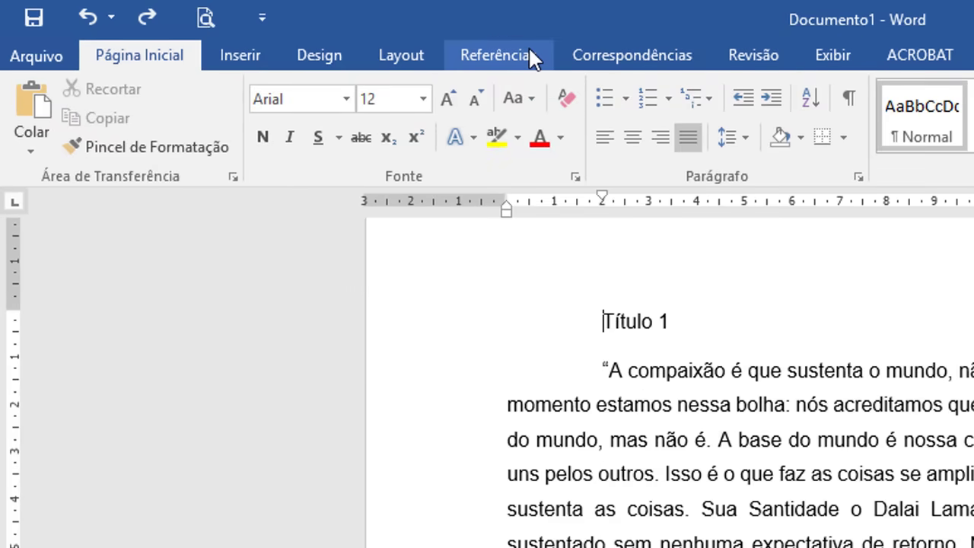
Step: Mark the Título 1 line as a Nível 1 entry via Referências > Adicionar Texto
left_click(531, 59)
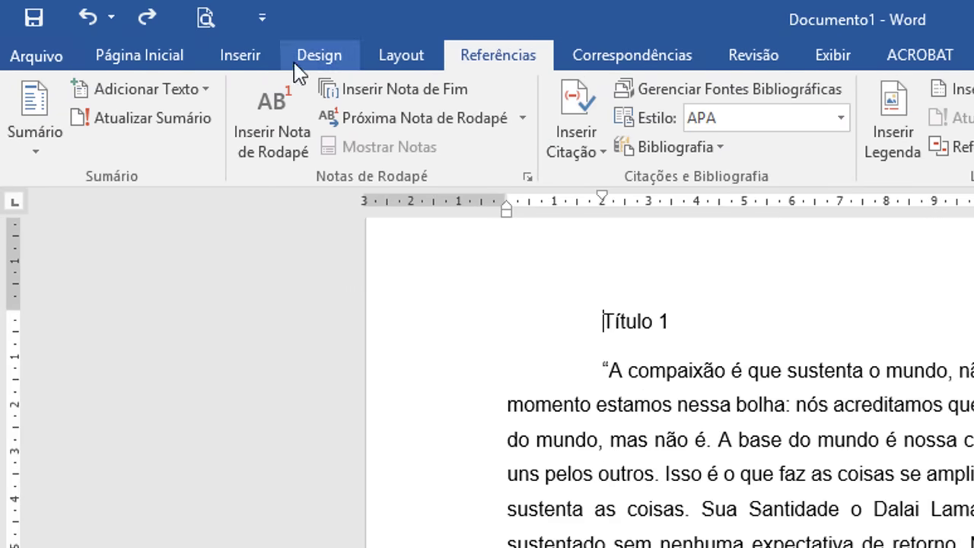
left_click(176, 90)
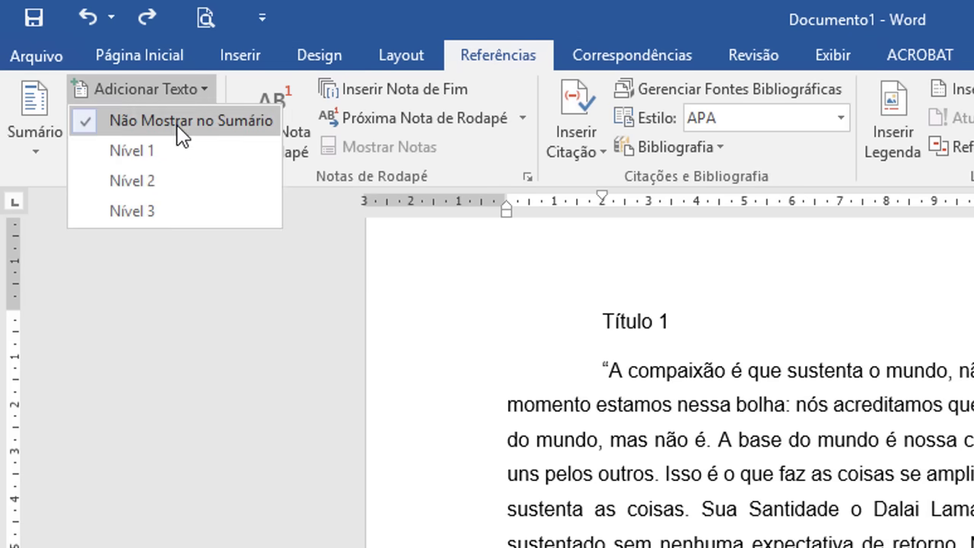
left_click(201, 150)
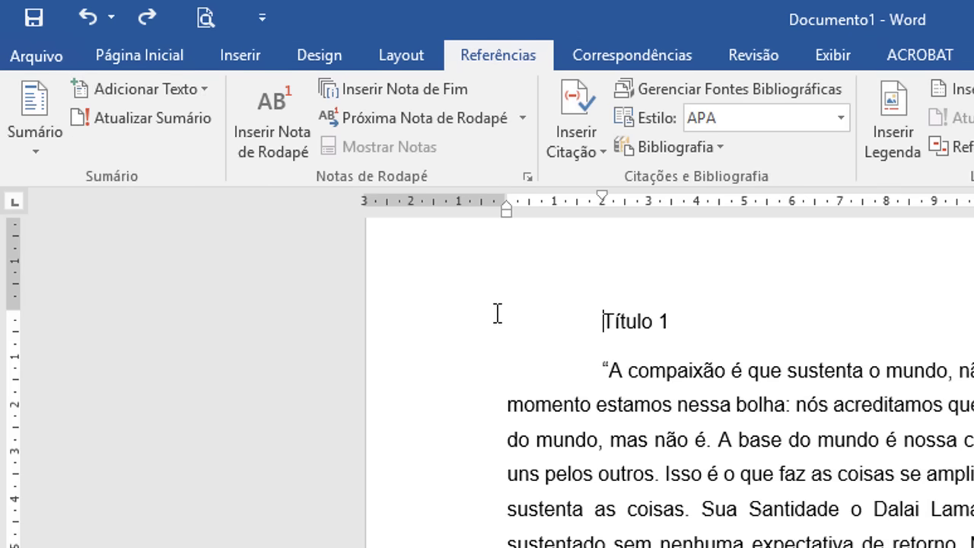
left_click(455, 329)
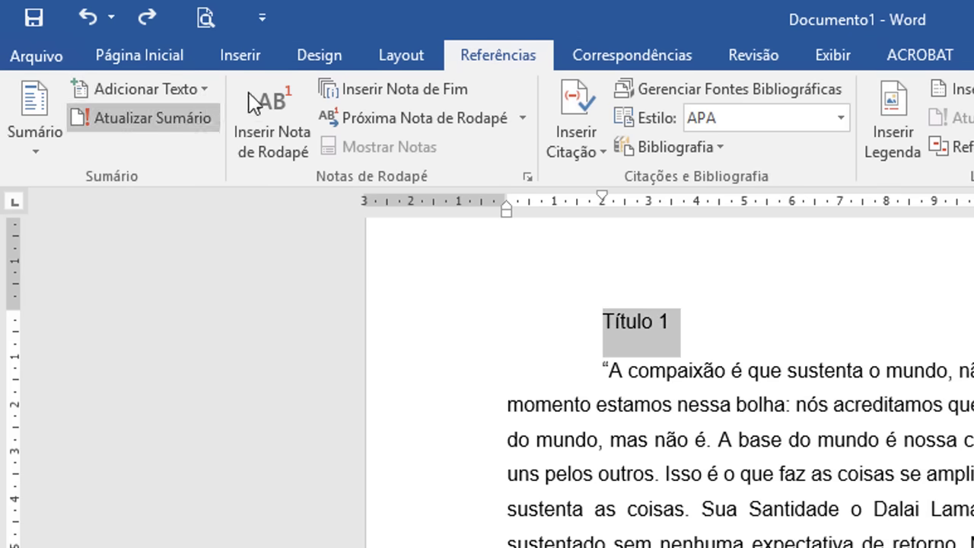
left_click(188, 88)
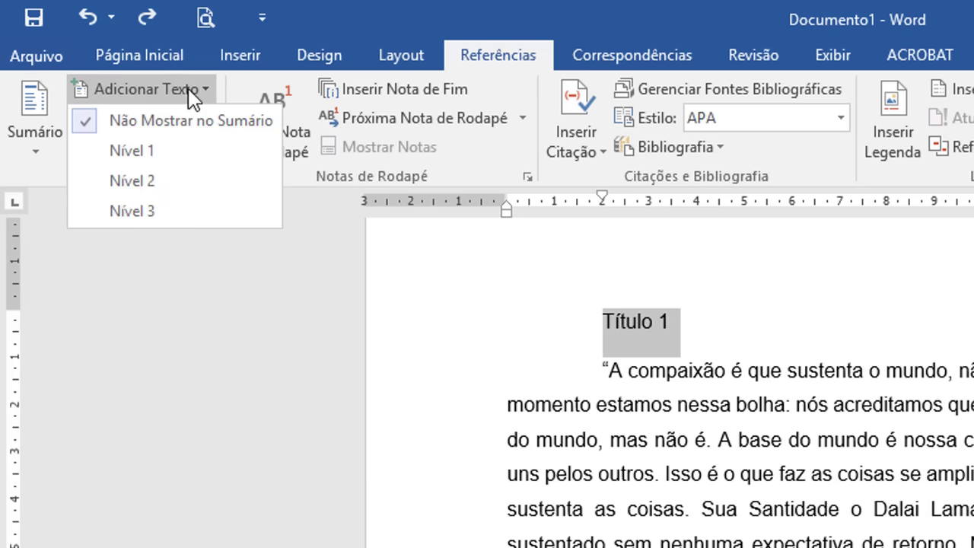
left_click(166, 155)
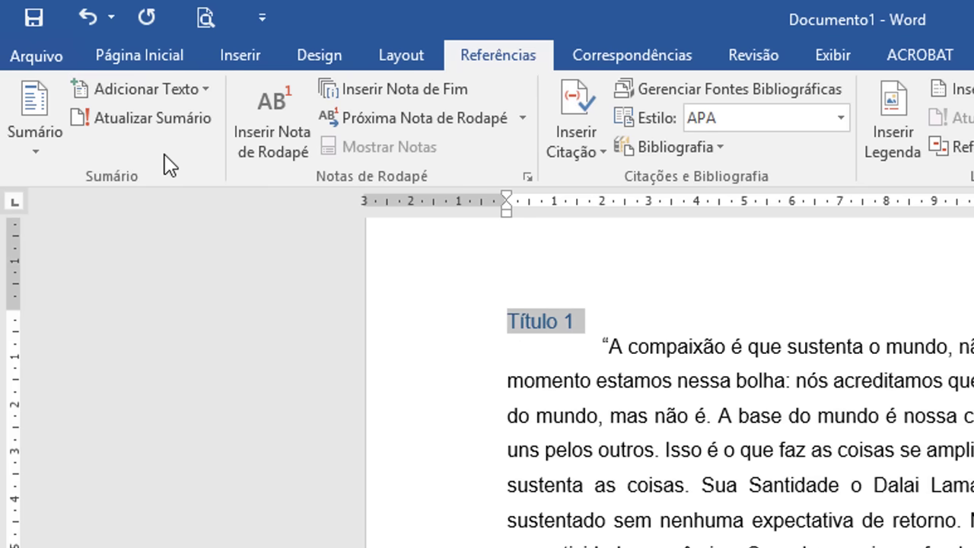
mouse_move(526, 329)
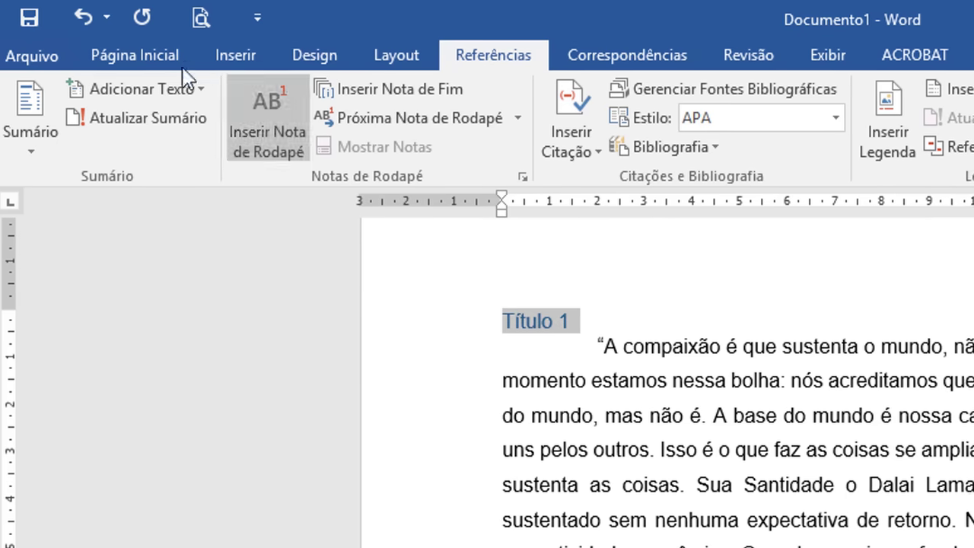
left_click(144, 55)
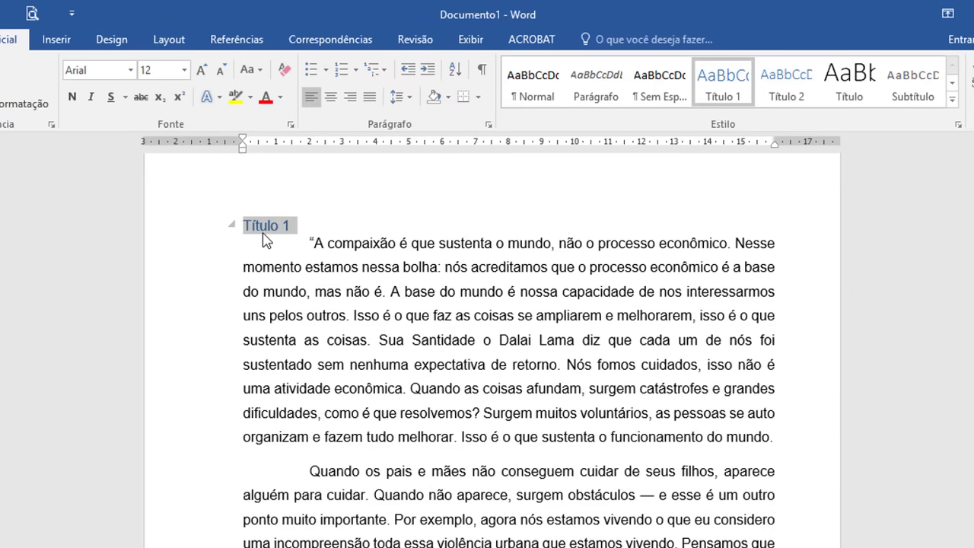
Step: Make the heading Automático black and MAIÚSCULAS, then update the Título 1 style to match
left_click(280, 97)
left_click(306, 120)
left_click(262, 71)
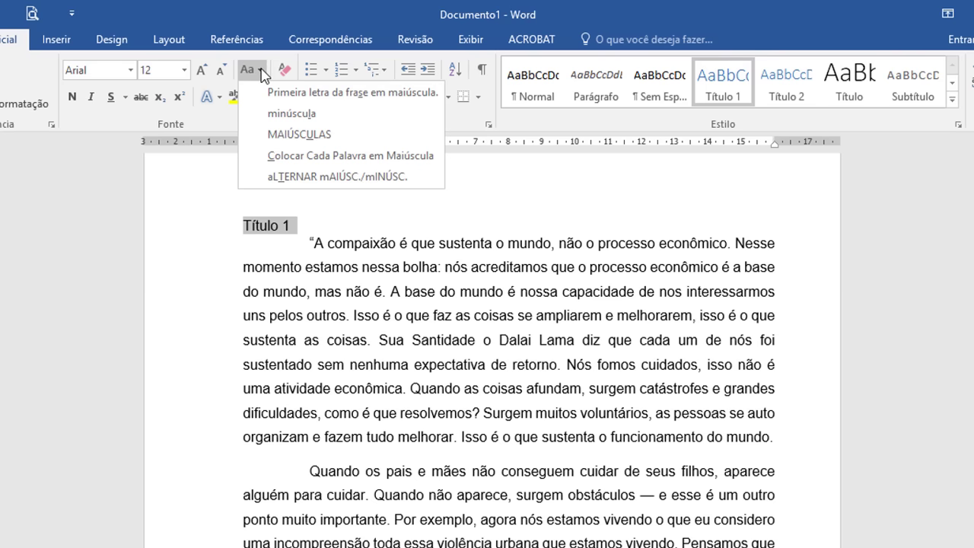
left_click(299, 134)
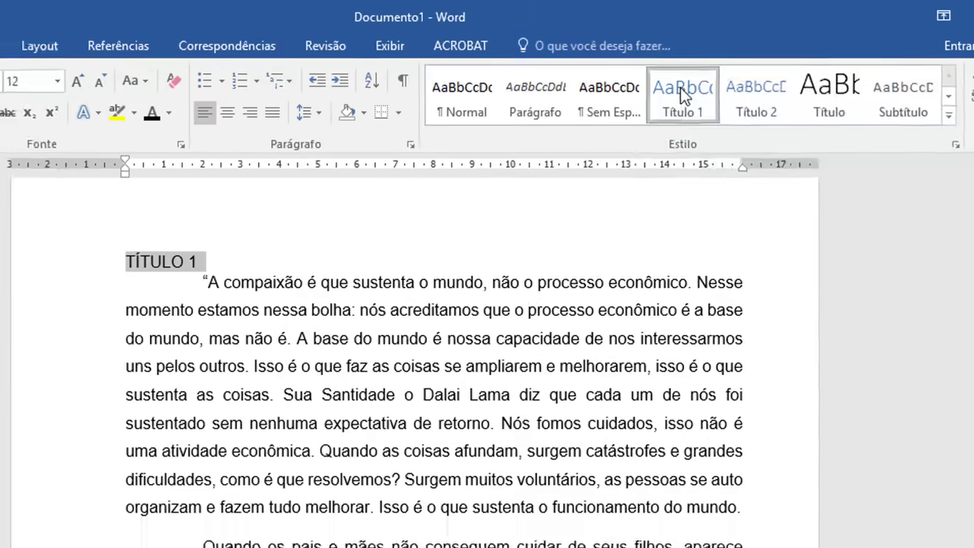
right_click(723, 82)
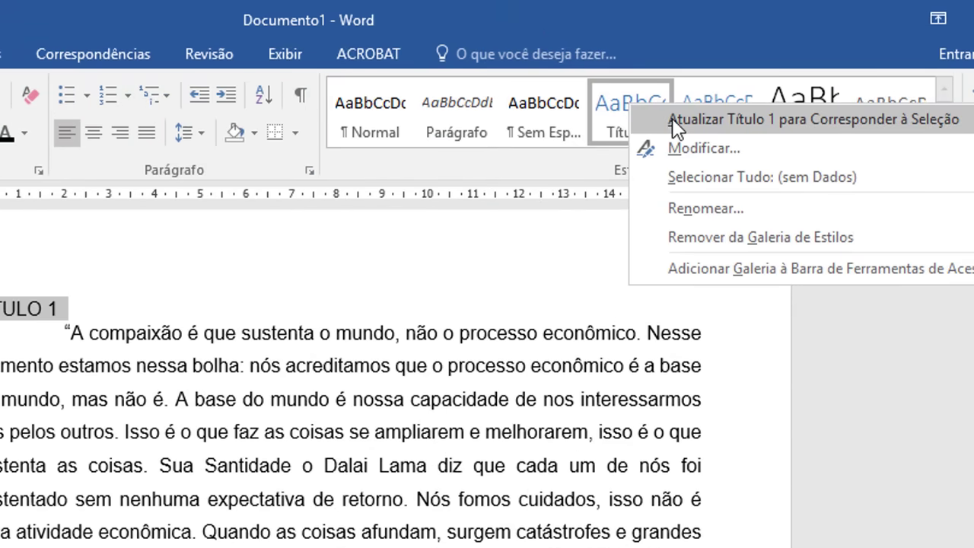
left_click(673, 121)
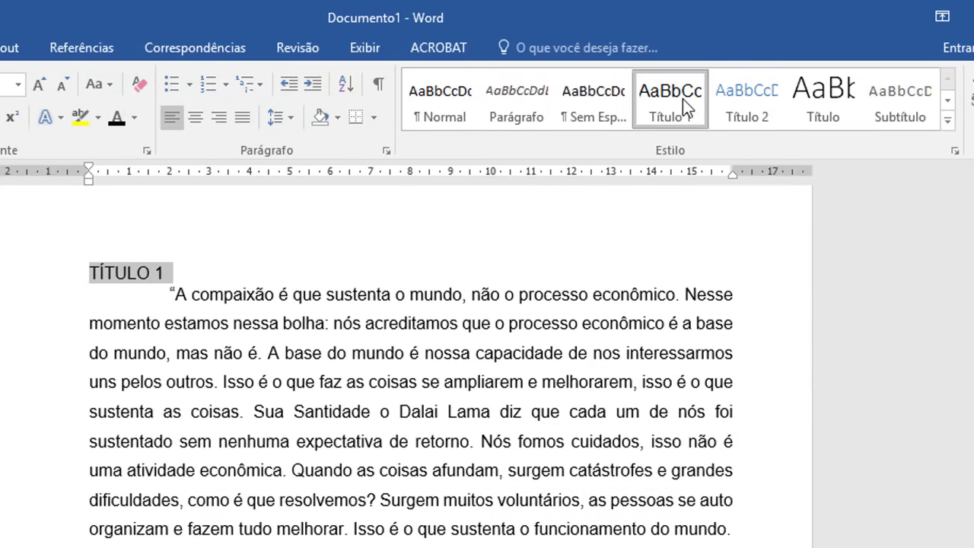
Step: Modify the Título 1 style to use 1. 2. 3. numbering with a 0 cm left indent
right_click(683, 99)
left_click(731, 139)
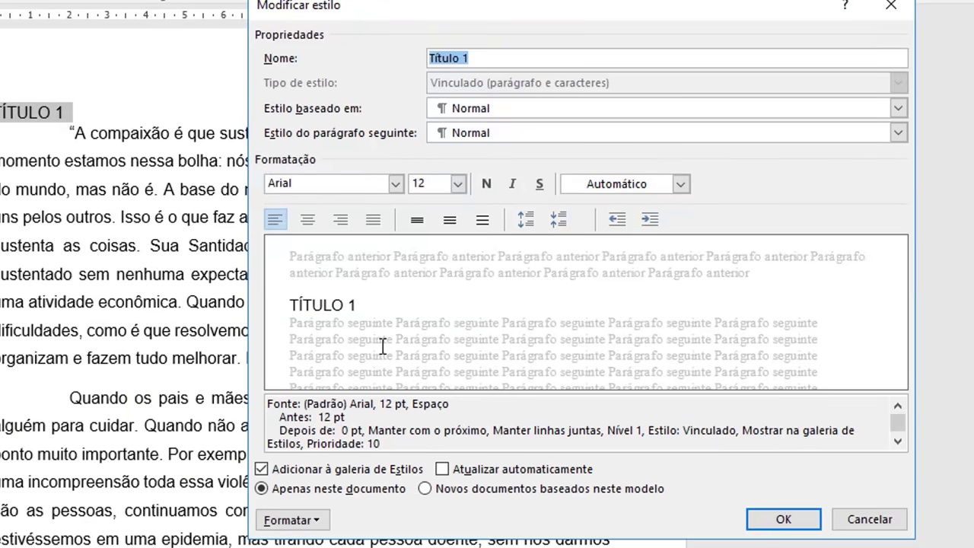
left_click(323, 521)
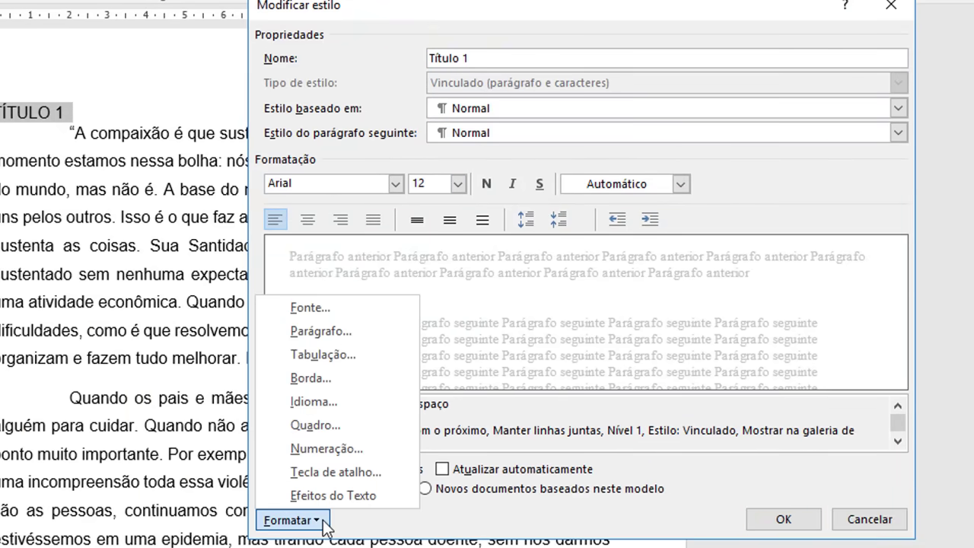
left_click(332, 449)
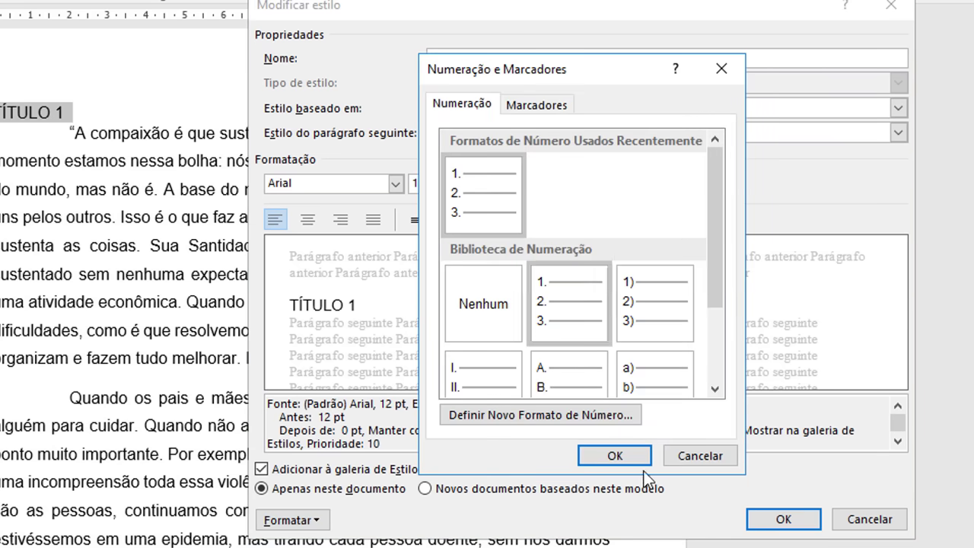
left_click(617, 455)
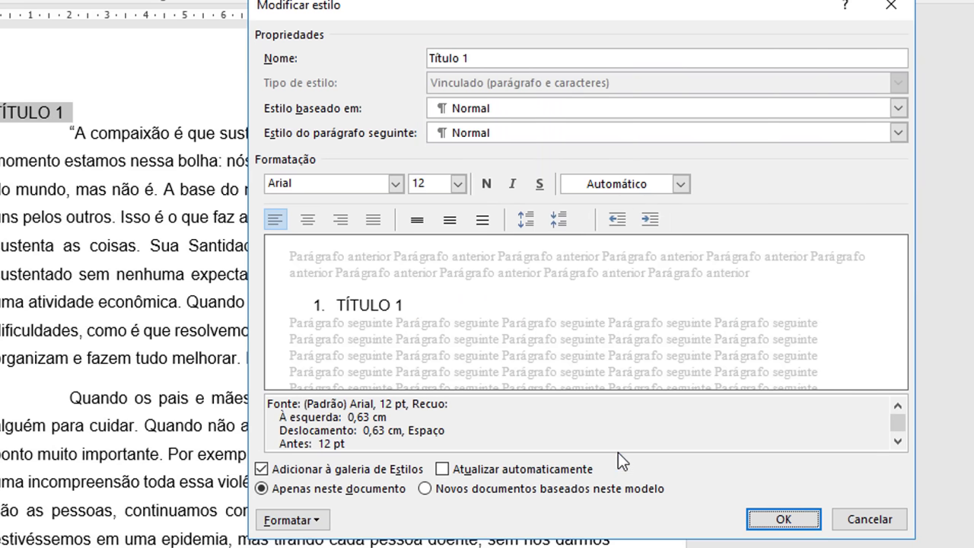
left_click(616, 220)
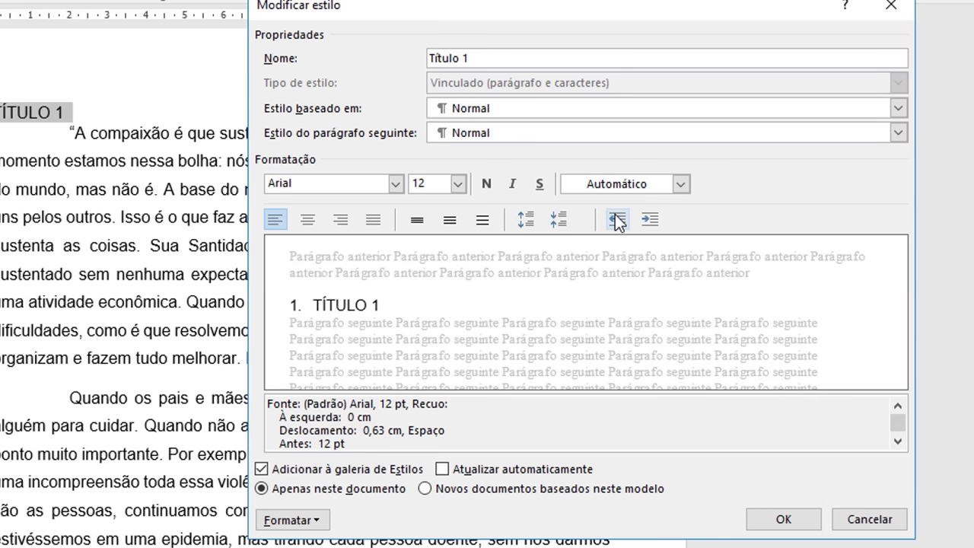
left_click(783, 520)
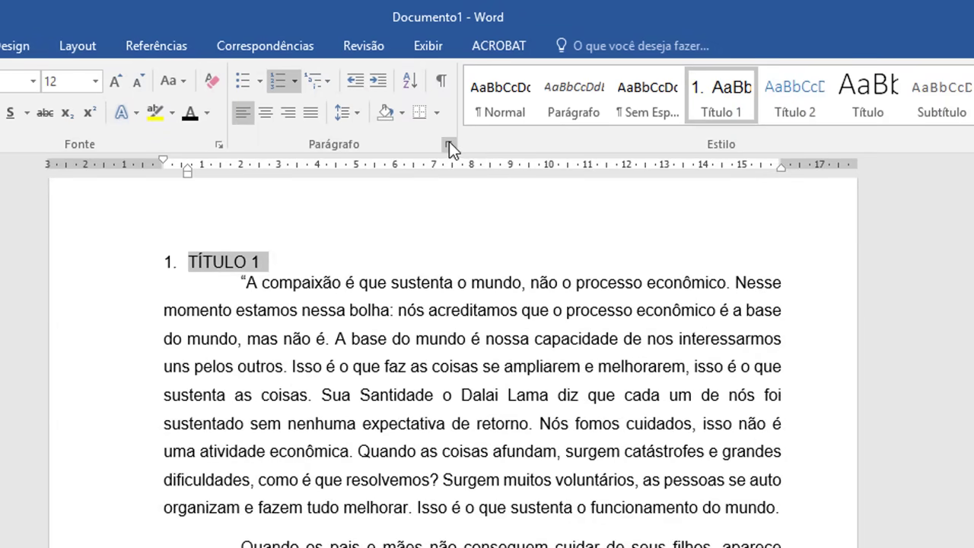
Step: Set the TÍTULO 1 heading's line spacing to 1,5 linhas
left_click(449, 143)
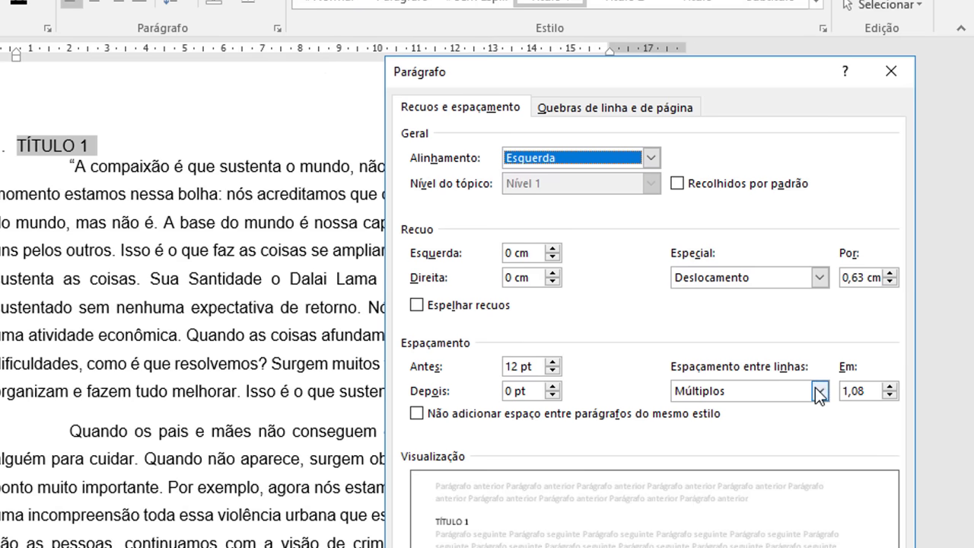
left_click(944, 476)
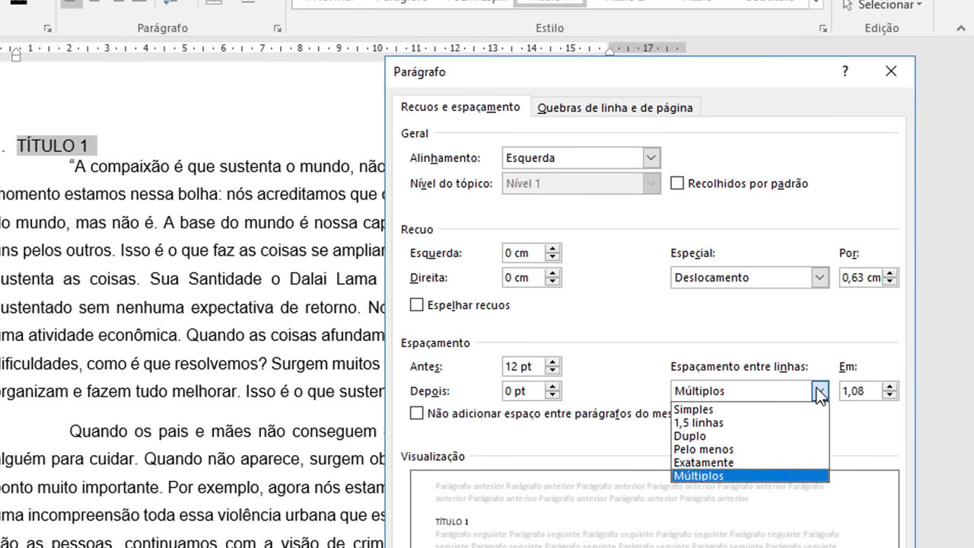
left_click(777, 423)
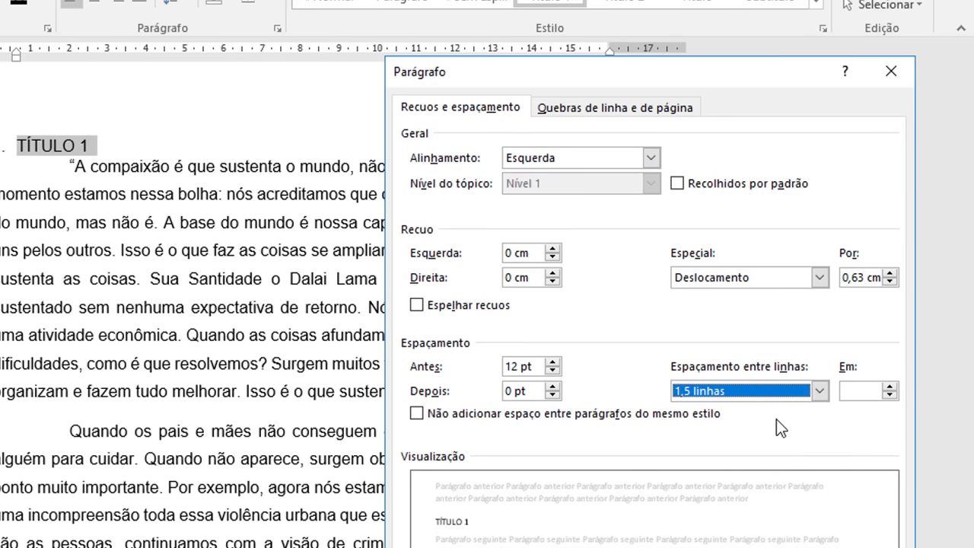
key("Return")
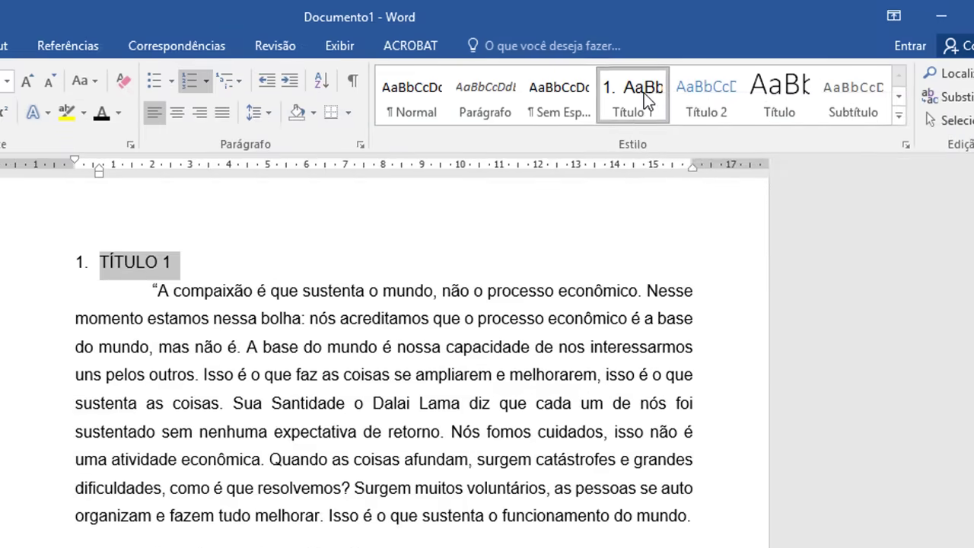
Step: Update the Título 1 style to match the heading and review its settings
right_click(644, 93)
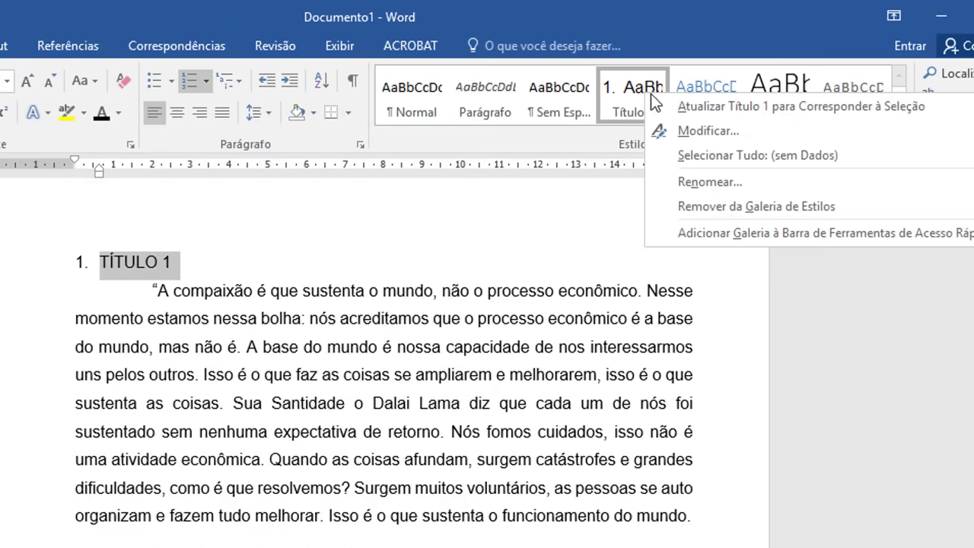
left_click(704, 107)
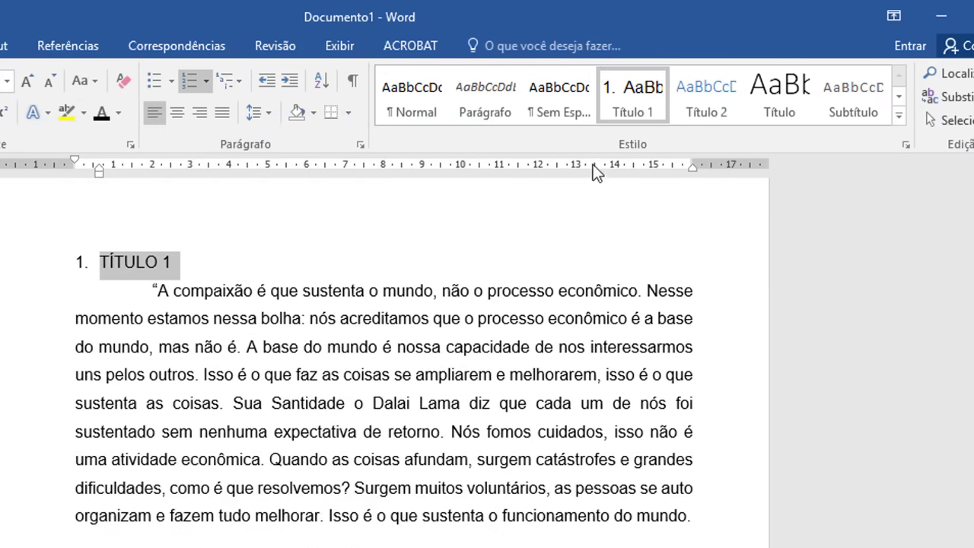
right_click(629, 93)
left_click(640, 99)
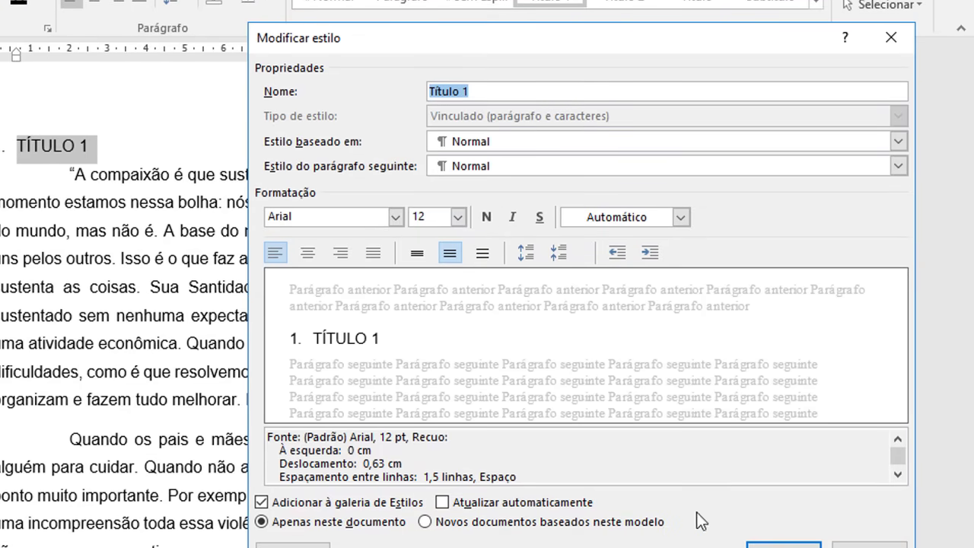
left_click(785, 545)
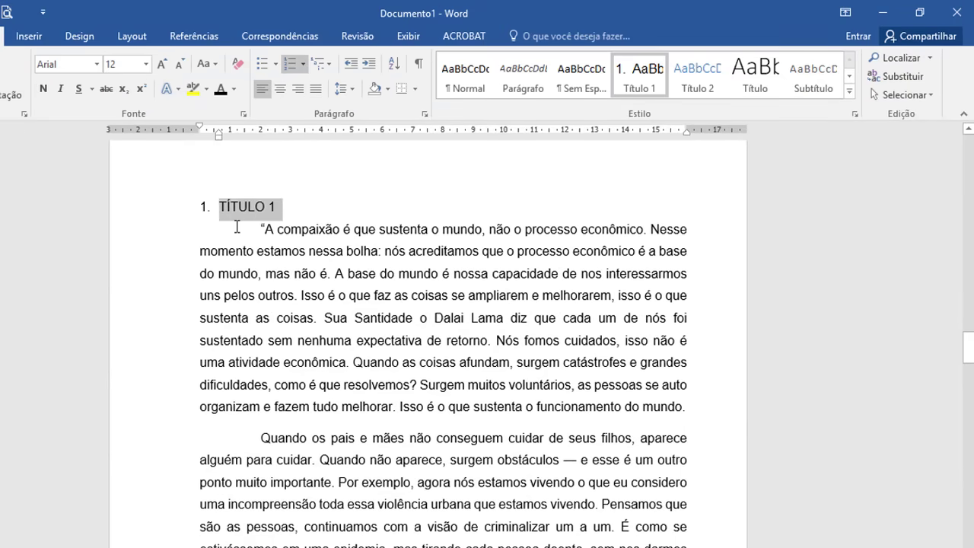
Step: Scroll down and select the Título 2 line
scroll(284, 301, "down", 5)
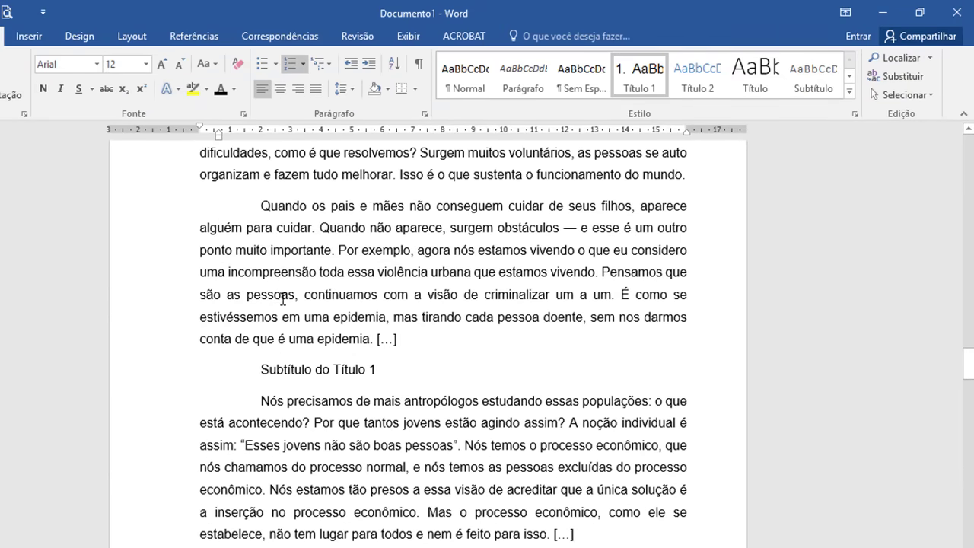
scroll(283, 301, "down", 9)
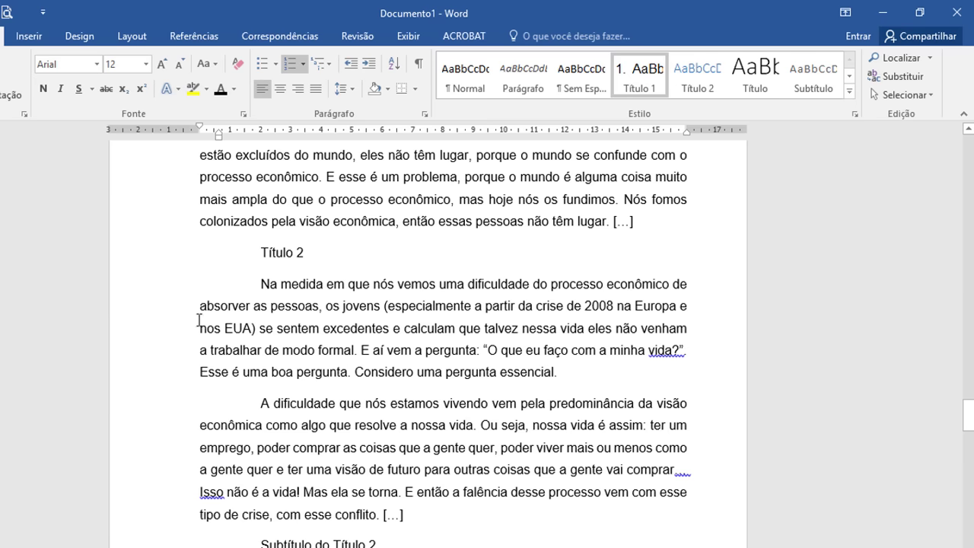
left_click(174, 267)
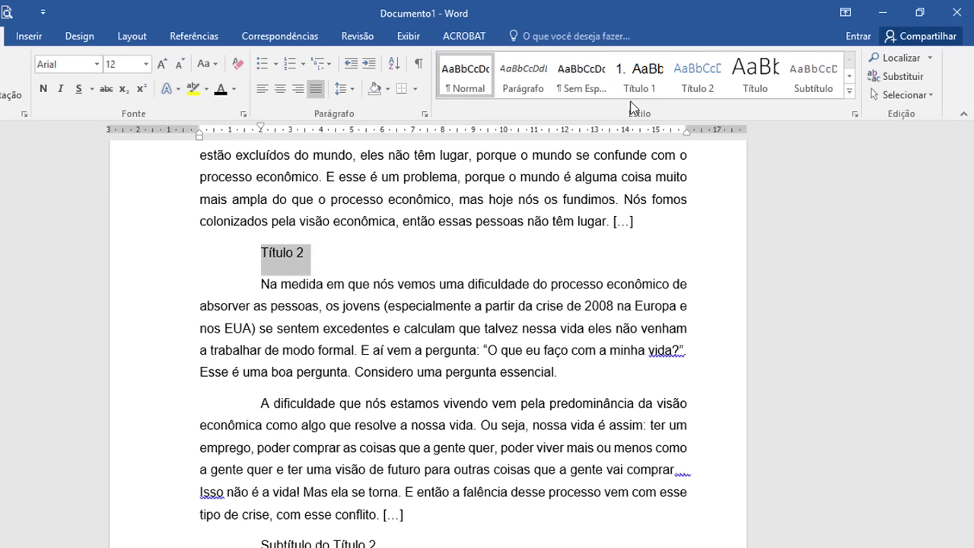
Step: Apply Título 1 to the Título 2 line and add Todas em maiúsculas to the style's font
left_click(638, 76)
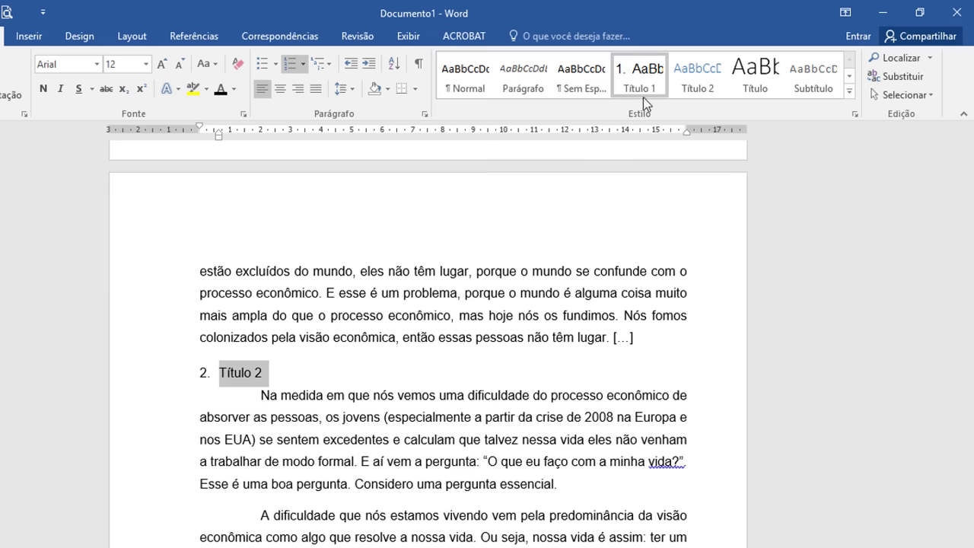
right_click(645, 84)
left_click(699, 111)
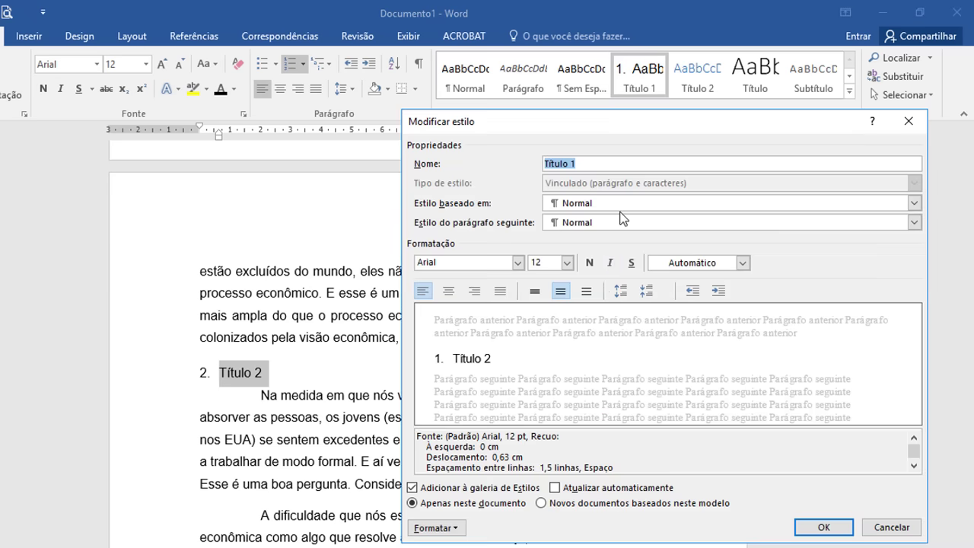
left_click(461, 528)
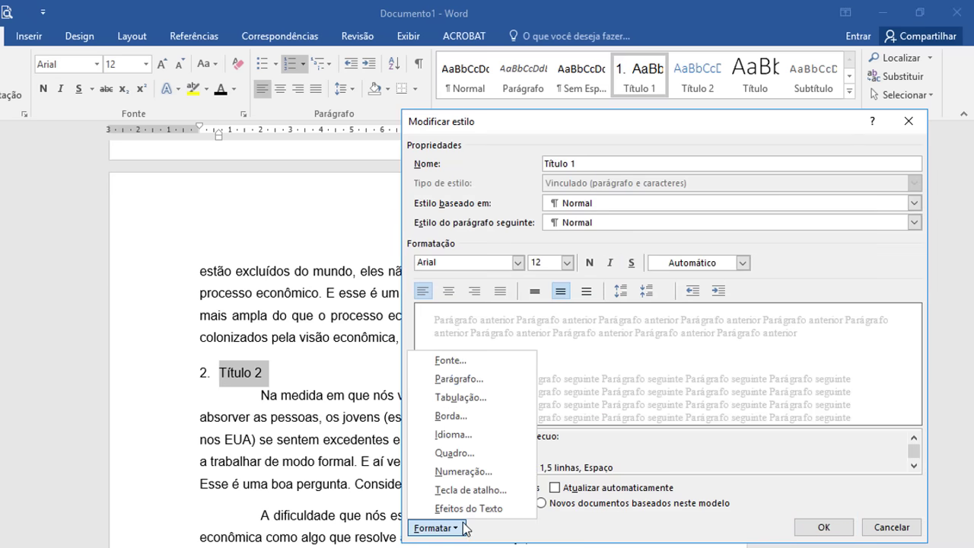
left_click(449, 362)
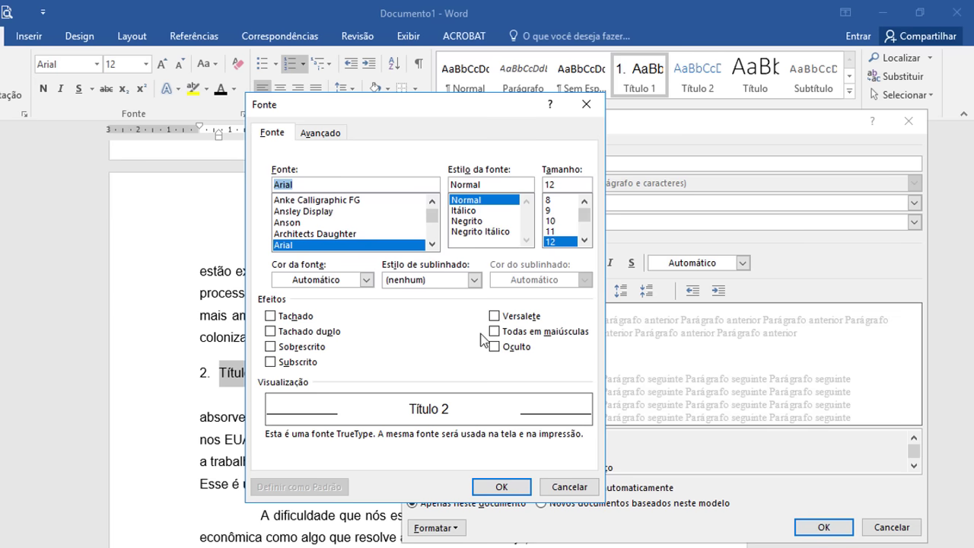
left_click(495, 331)
left_click(516, 488)
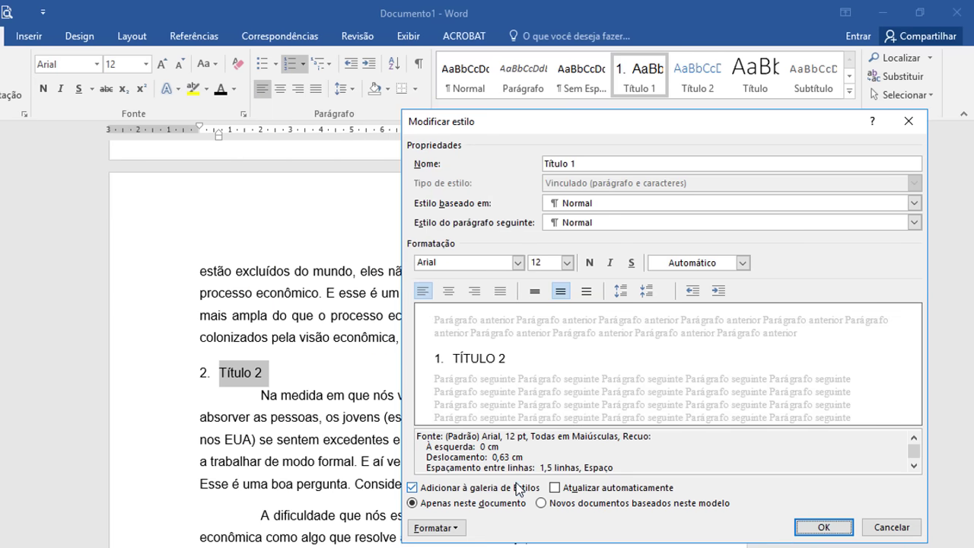
left_click(824, 528)
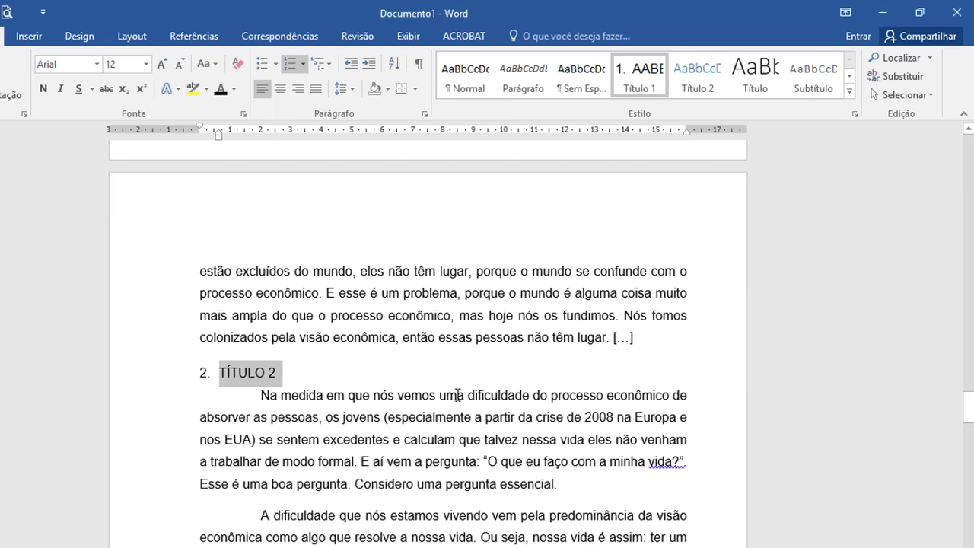
Step: Apply the Título 1 heading style to the Título 3 line
scroll(351, 351, "down", 10)
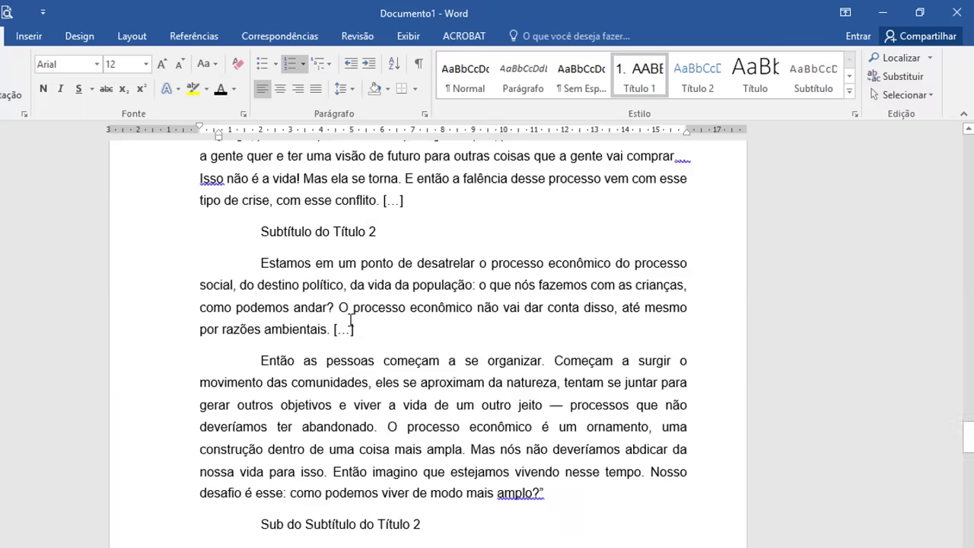
scroll(351, 320, "down", 13)
left_click(287, 278)
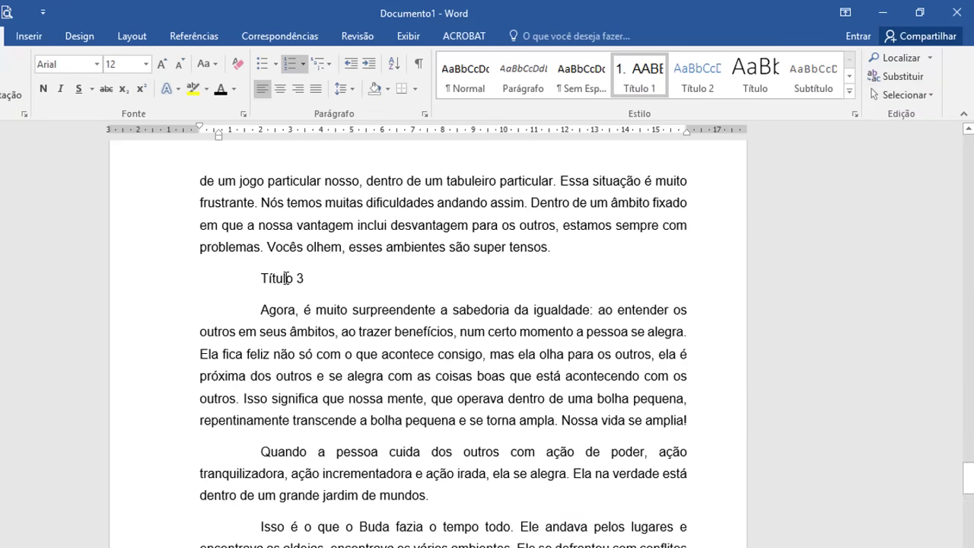
left_click(634, 88)
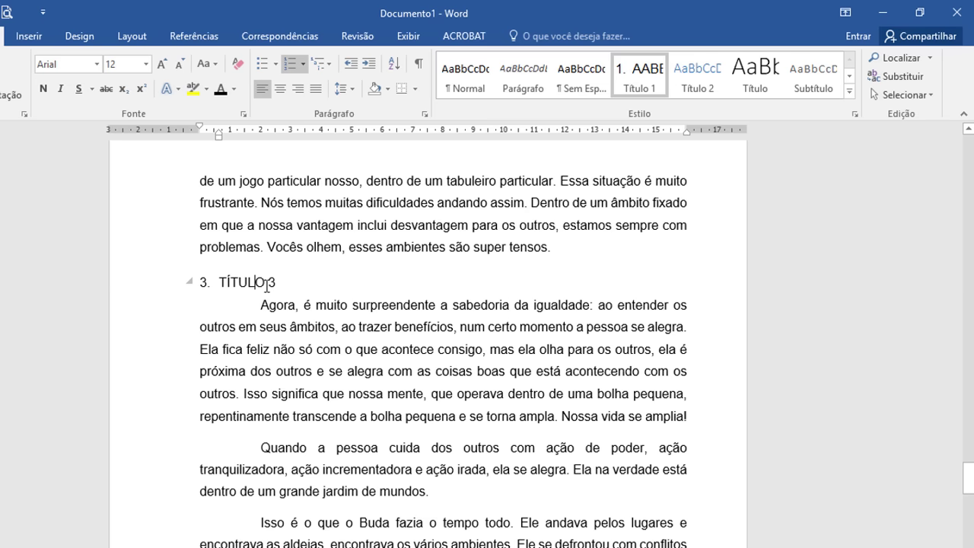
Step: Make TÍTULO 3 bold and update the Título 1 style to match it
left_click(162, 286)
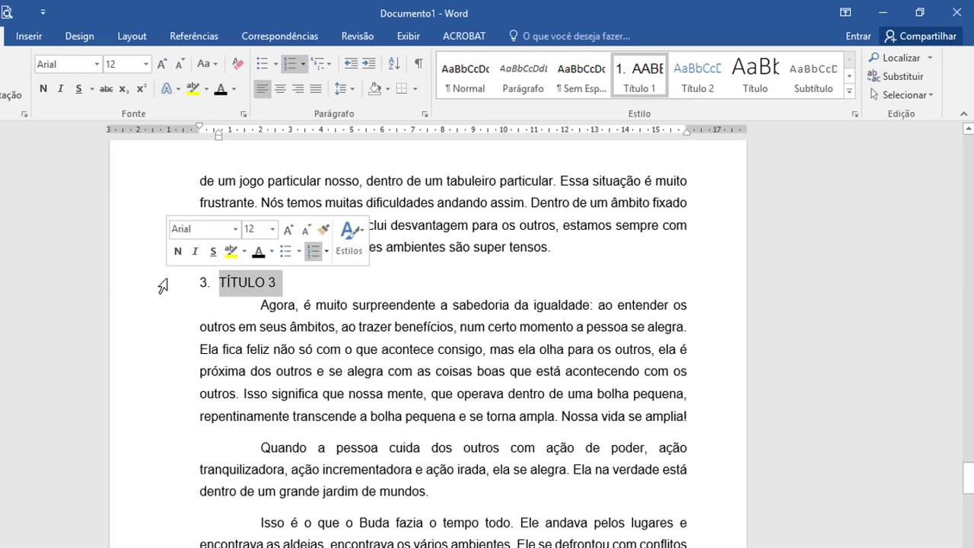
left_click(43, 89)
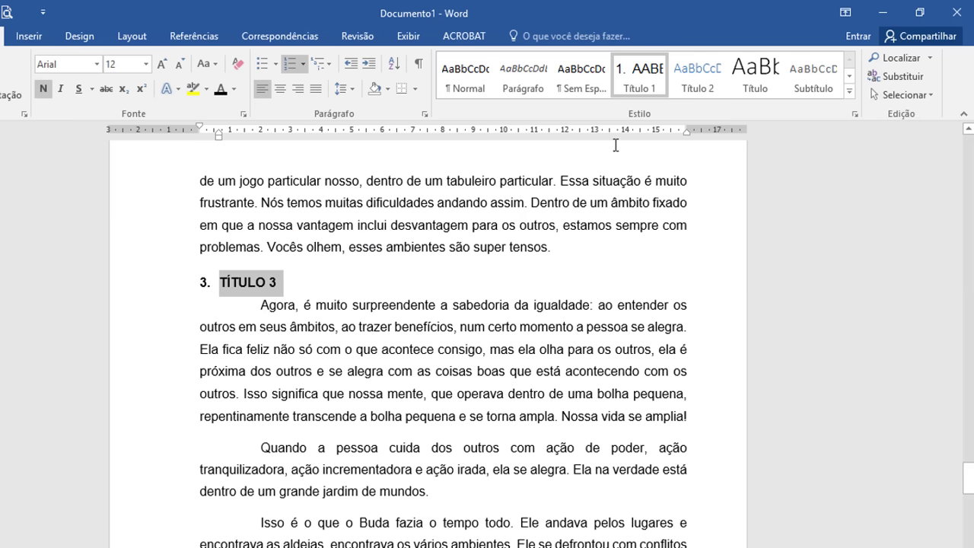
right_click(638, 79)
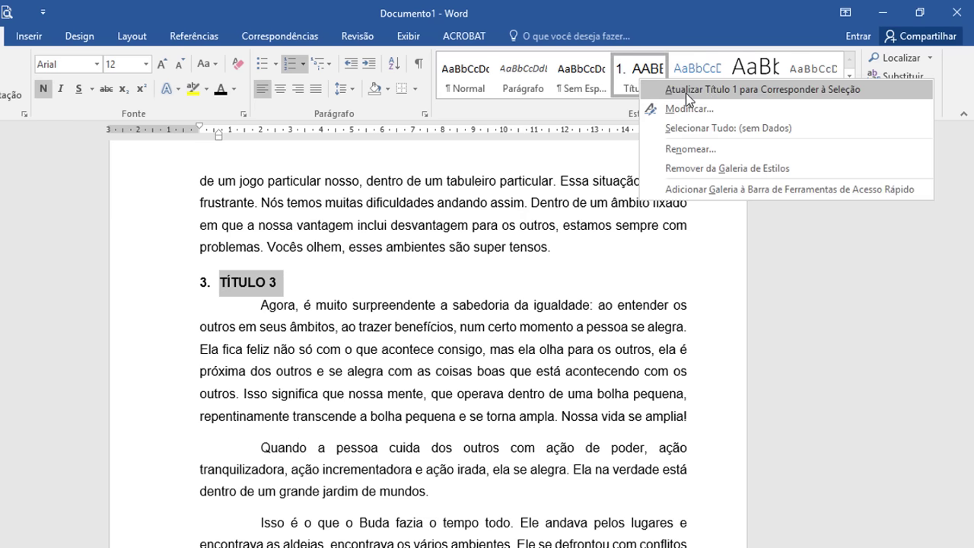
left_click(686, 89)
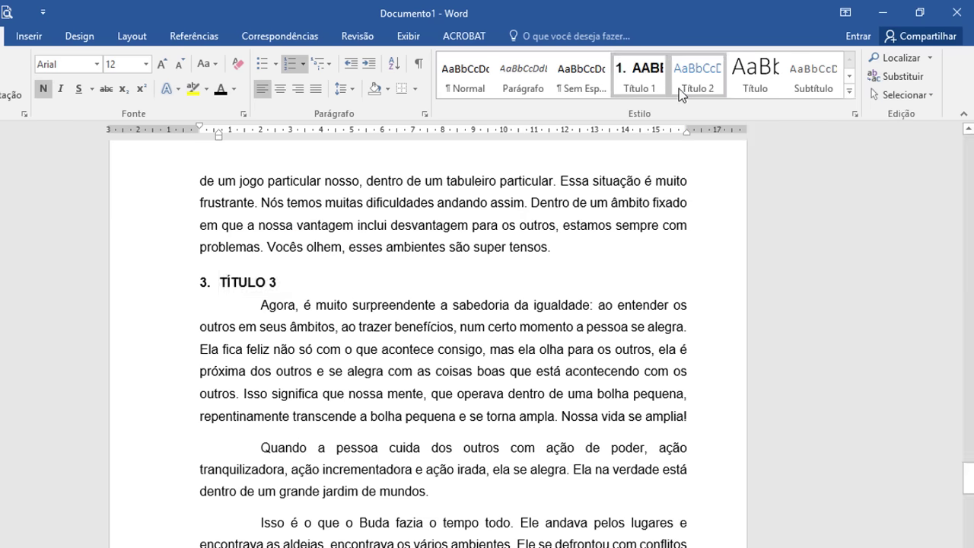
Step: Apply the Título 1 heading style to the Título 4 line, making it 4. TÍTULO 4
scroll(313, 335, "up", 15)
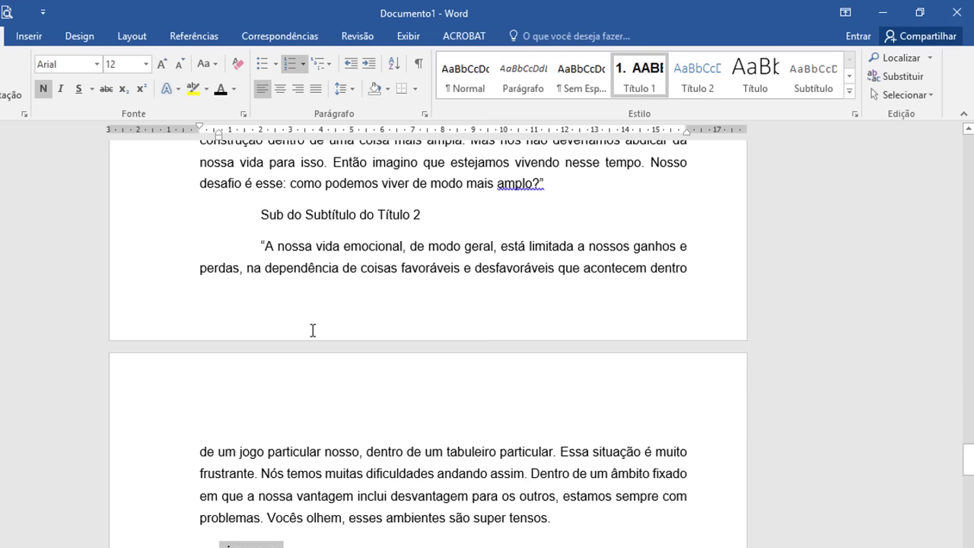
scroll(301, 339, "up", 15)
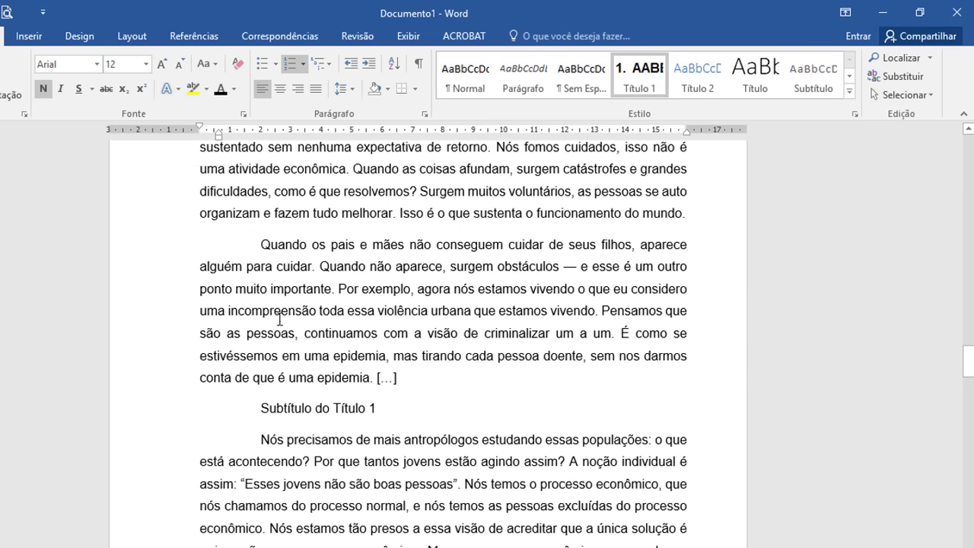
scroll(284, 325, "down", 20)
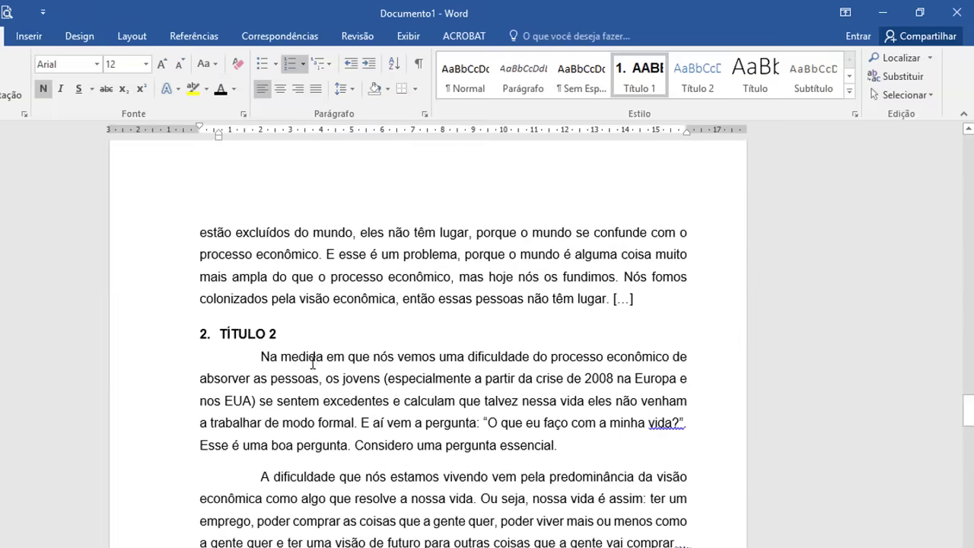
scroll(316, 369, "down", 20)
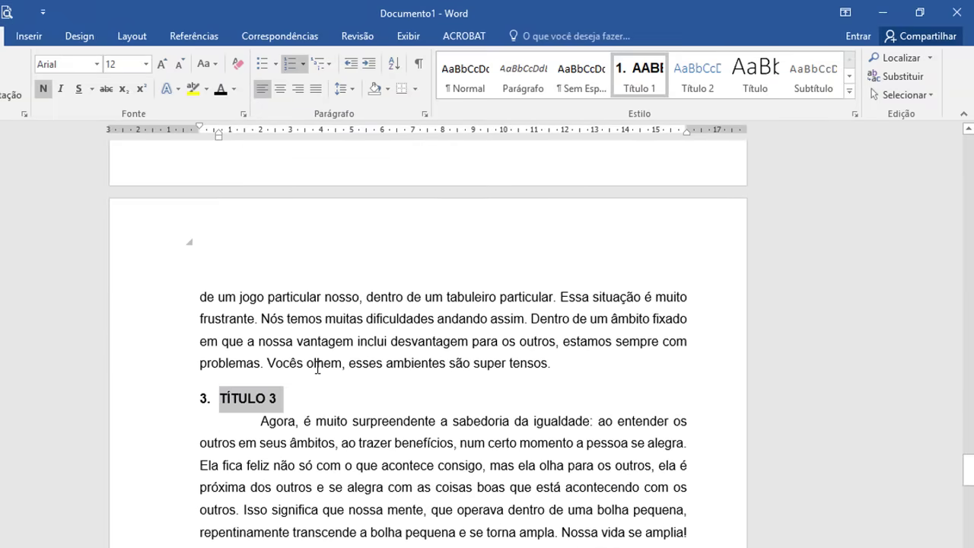
left_click(172, 342)
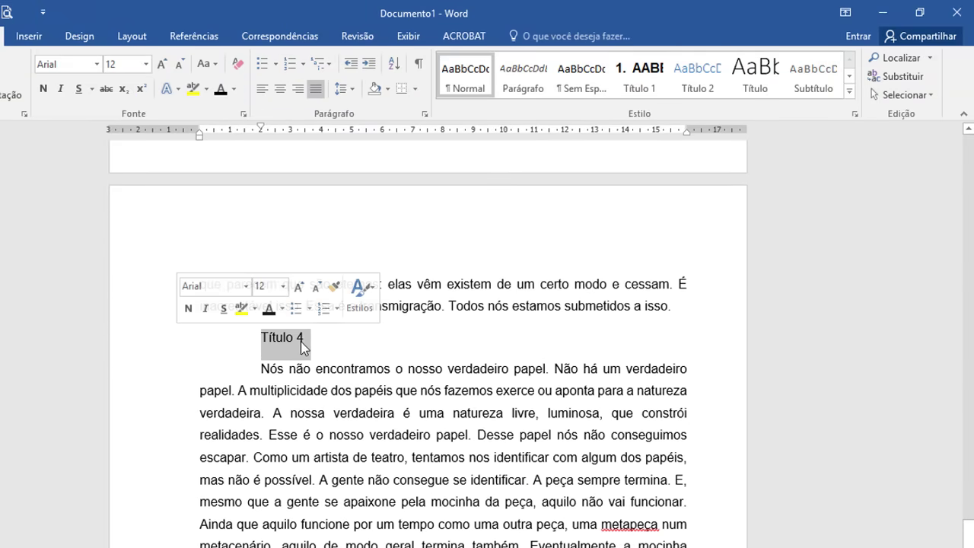
left_click(646, 85)
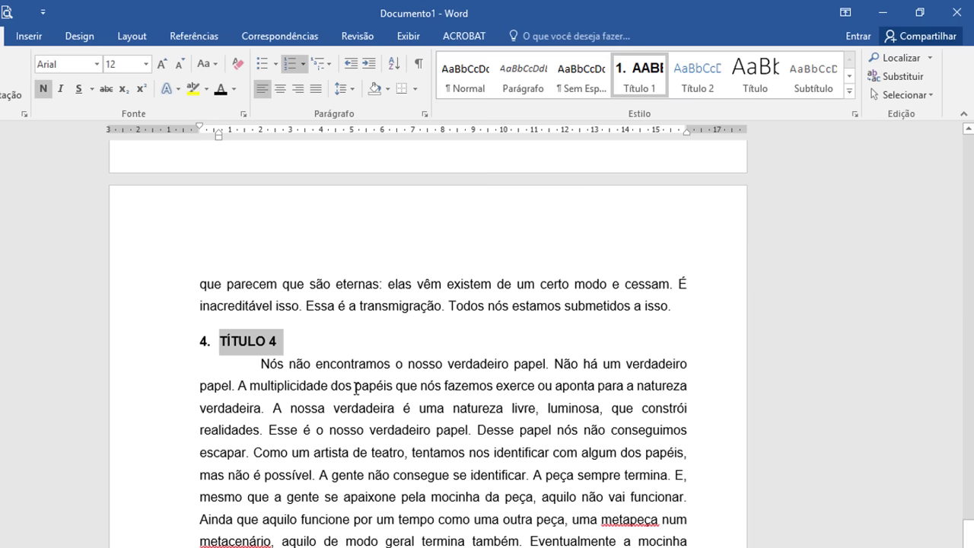
left_click(325, 340)
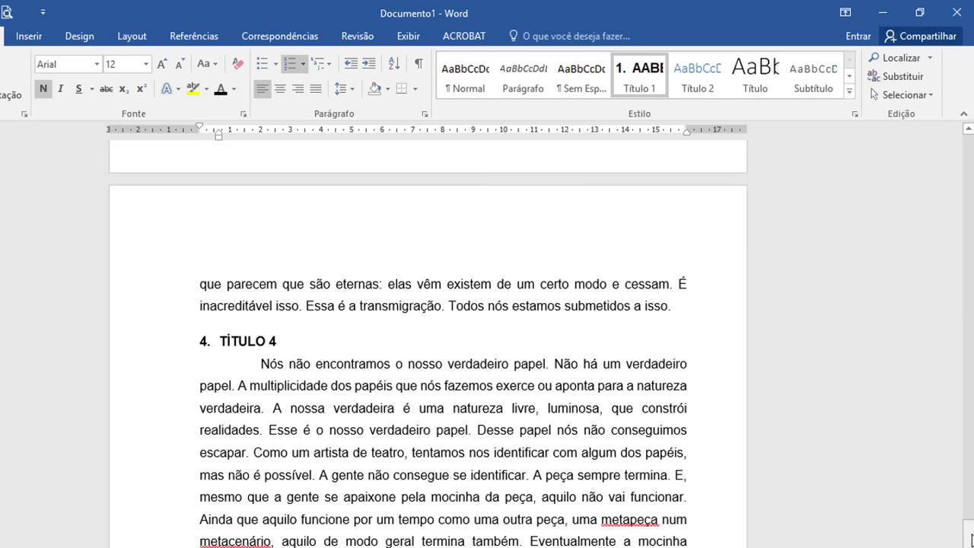
left_click_drag(971, 539, 971, 369)
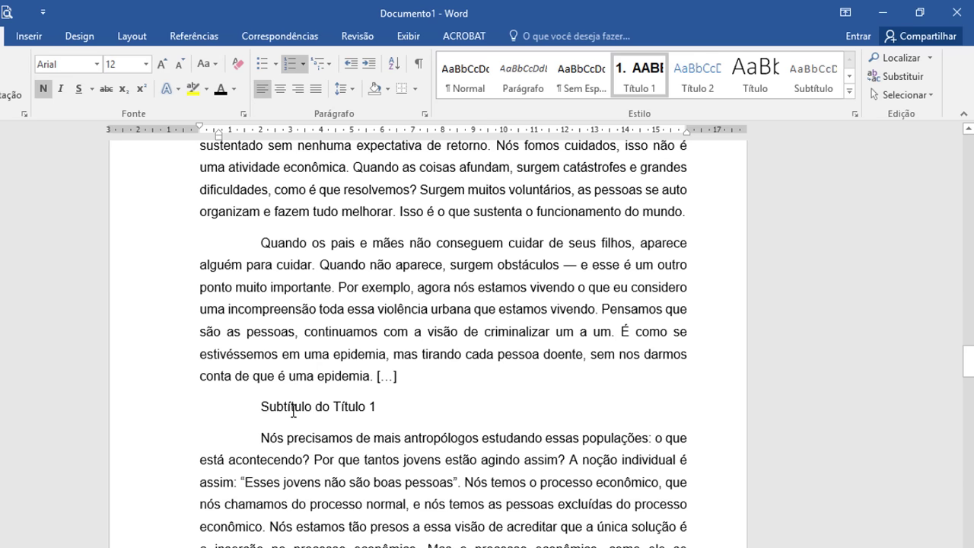
Step: Mark the Subtítulo do Título 1 line as a Nível 2 heading via Adicionar Texto
left_click(293, 411)
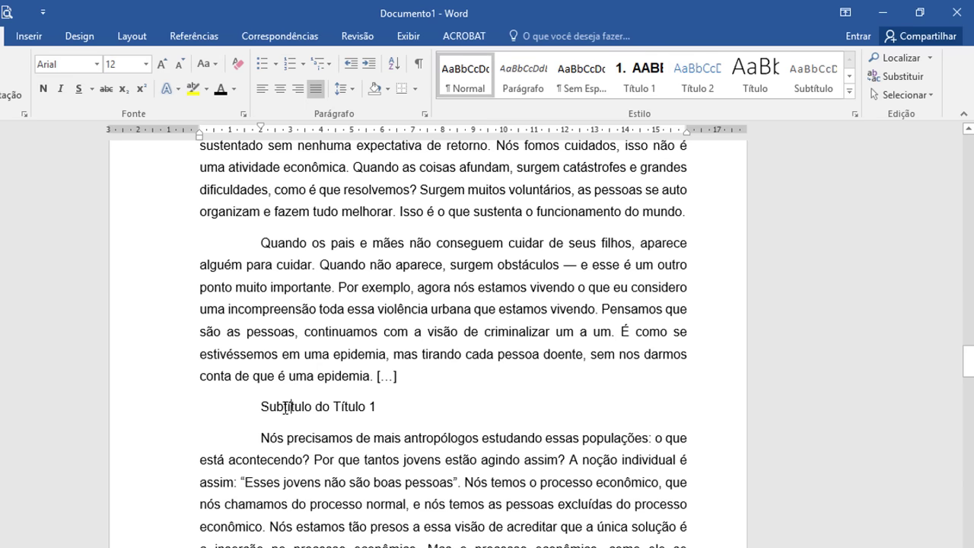
left_click(168, 409)
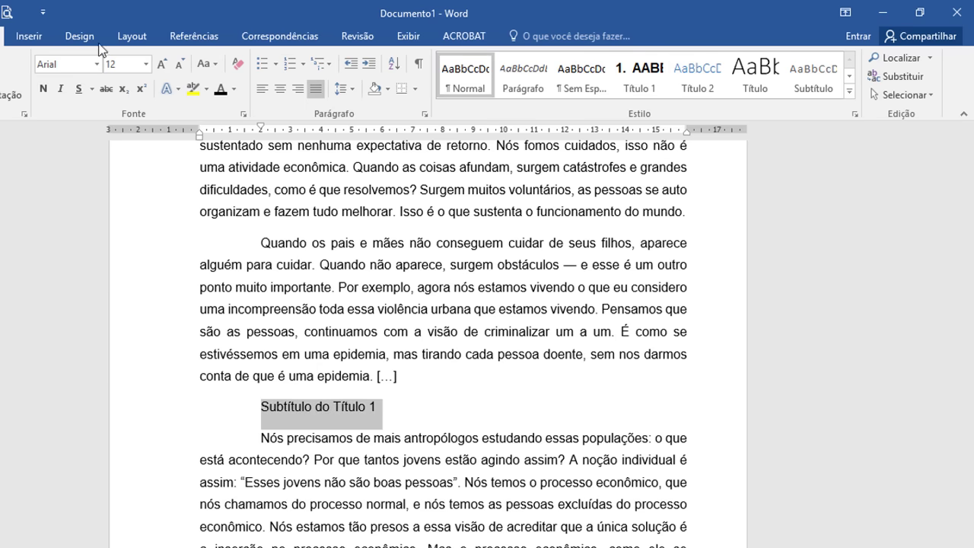
left_click(194, 36)
left_click(126, 58)
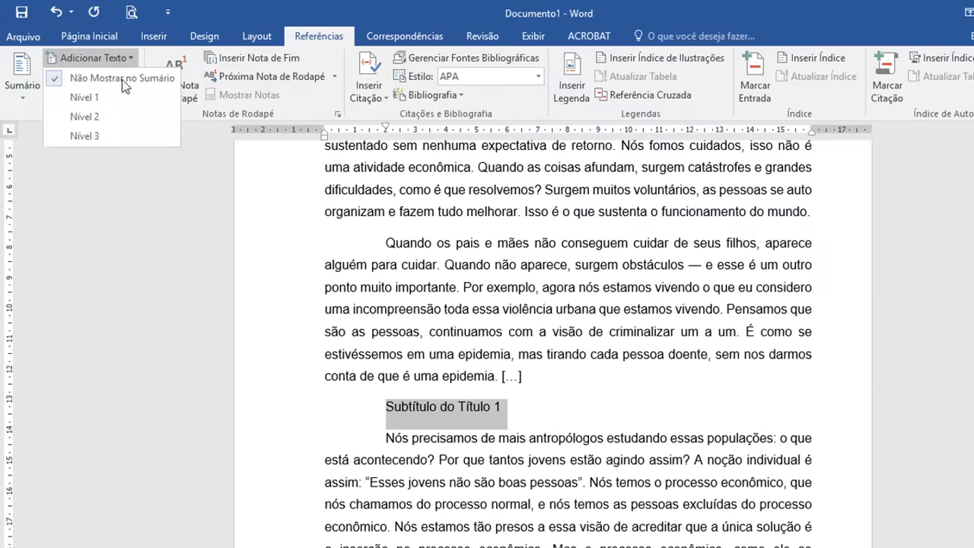
left_click(84, 114)
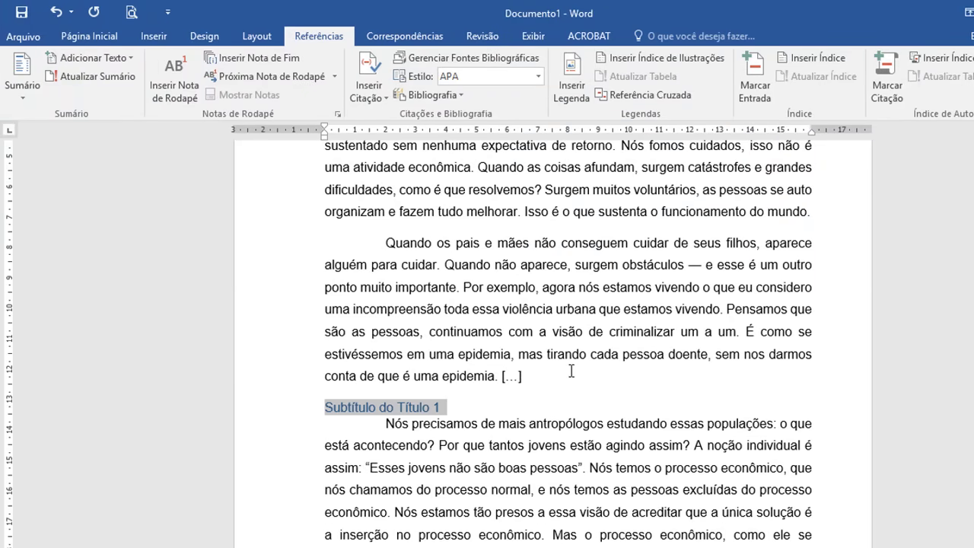
Step: Change the subtitle heading's font colour from blue to black
left_click(107, 36)
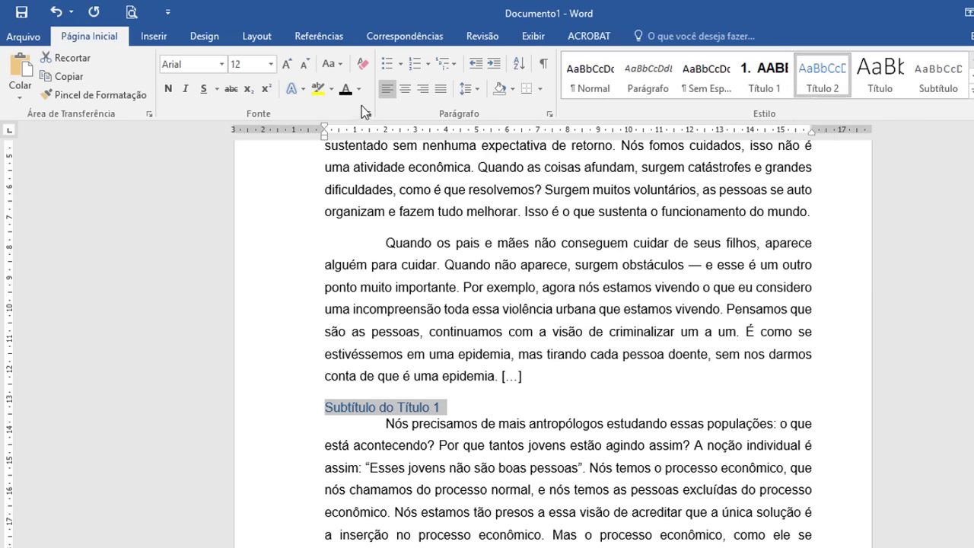
left_click(344, 89)
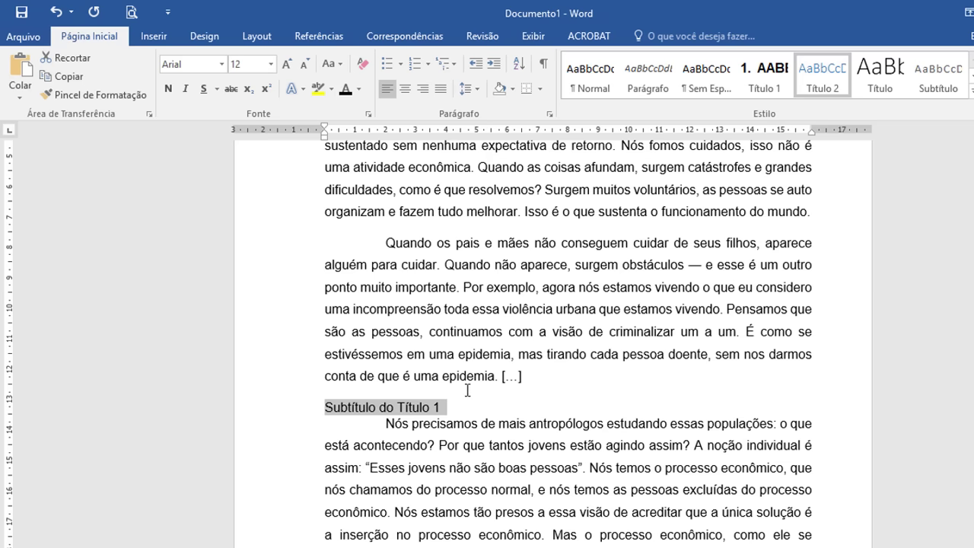
key("Left")
scroll(626, 446, "up", 1)
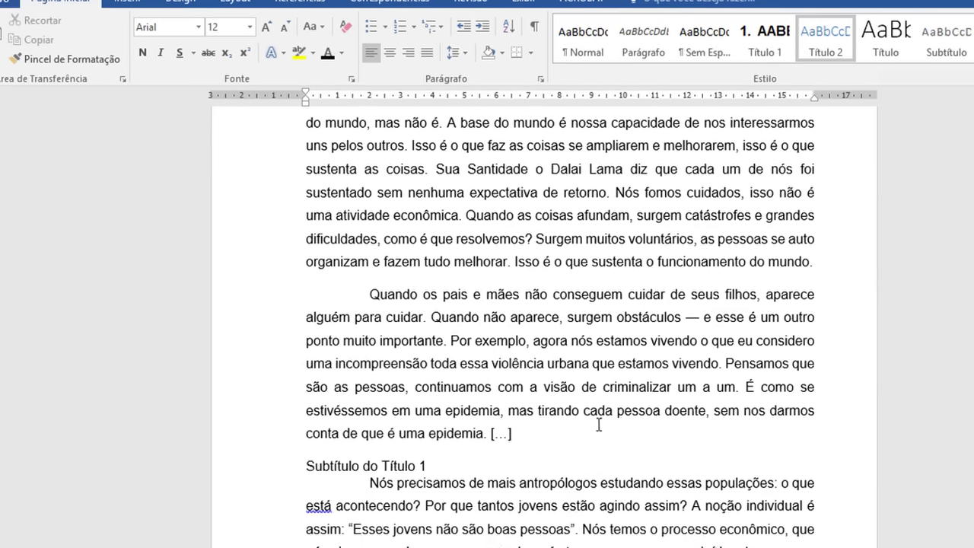
scroll(599, 432, "up", 3)
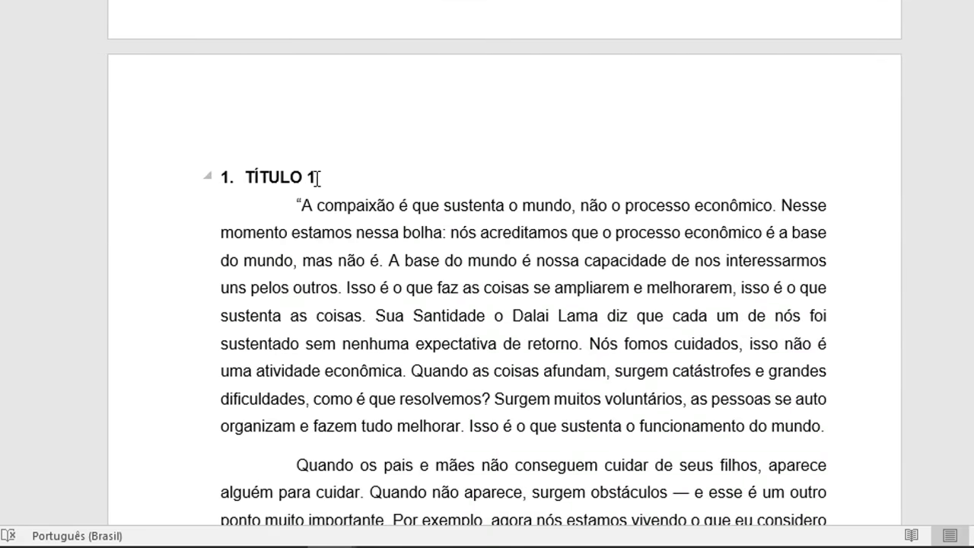
Step: Type 1.1. before Subtítulo do Título 1 so it becomes automatic list numbering
scroll(316, 179, "down", 5)
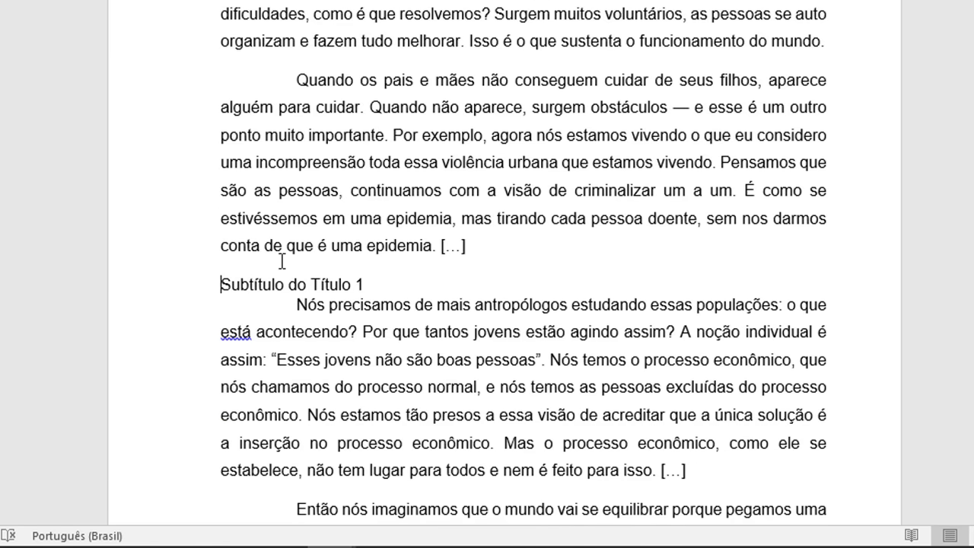
type("1.1")
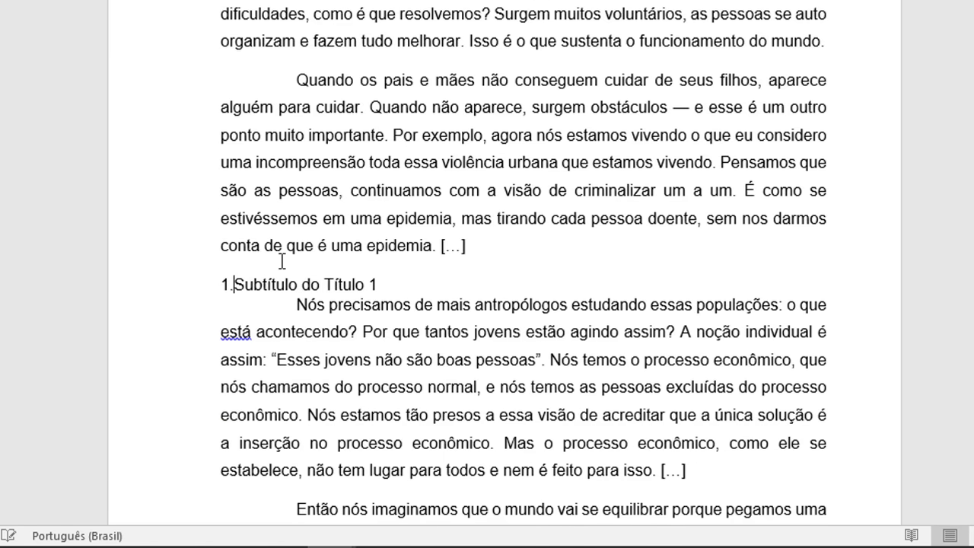
type(".")
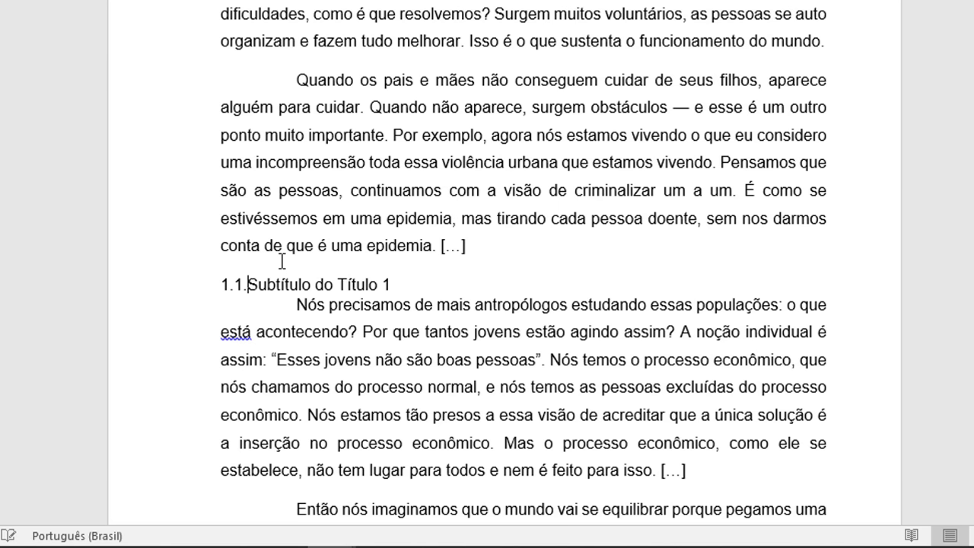
key("space")
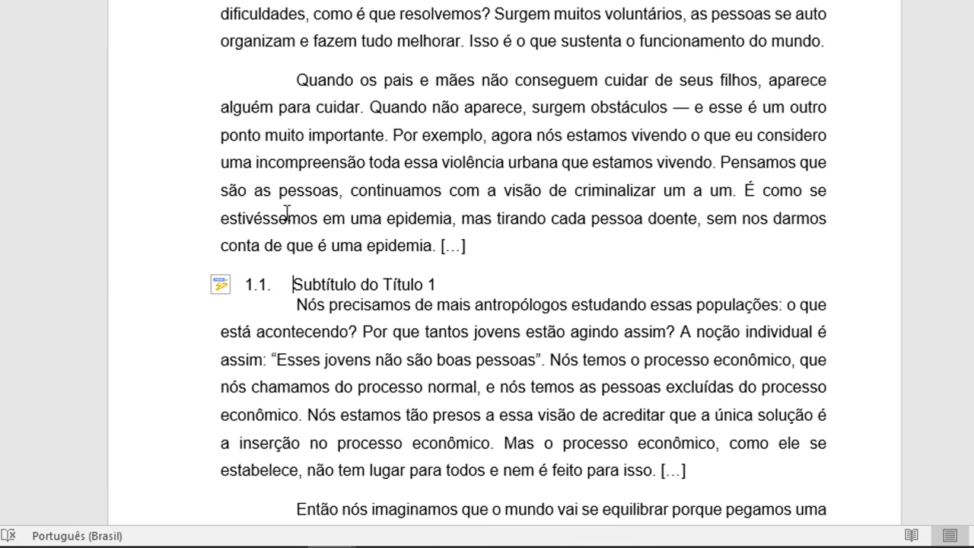
left_click_drag(450, 282, 239, 288)
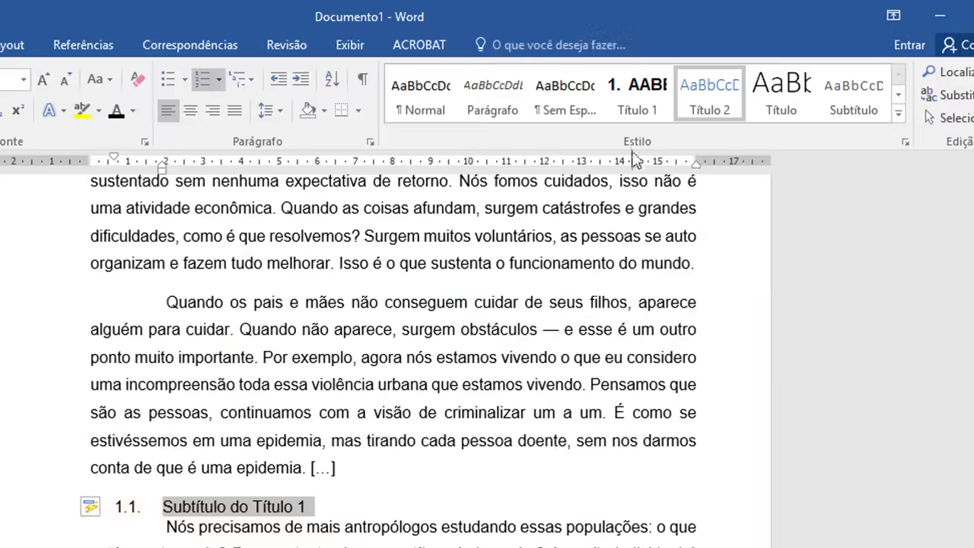
Step: Set the 1.1. heading's line spacing to 1,5 linhas
left_click(370, 142)
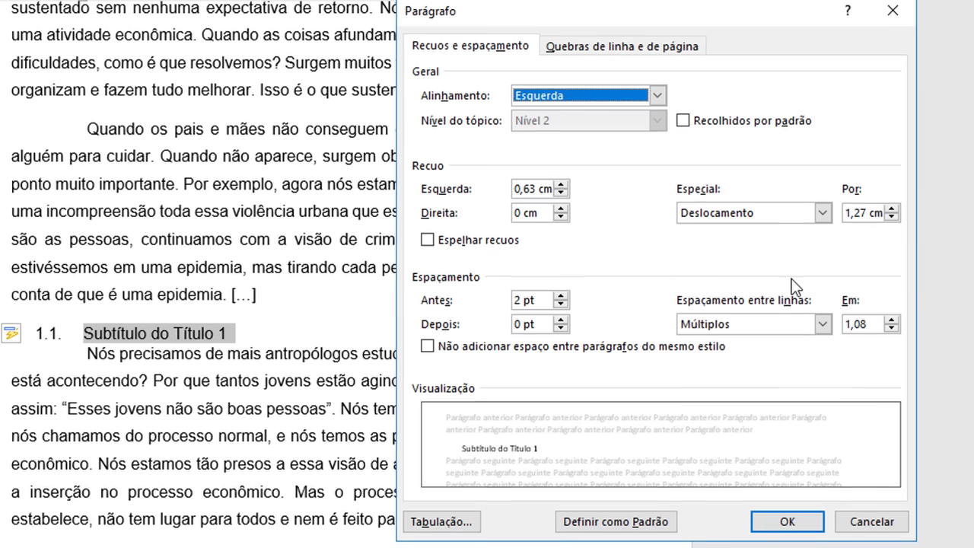
left_click(822, 324)
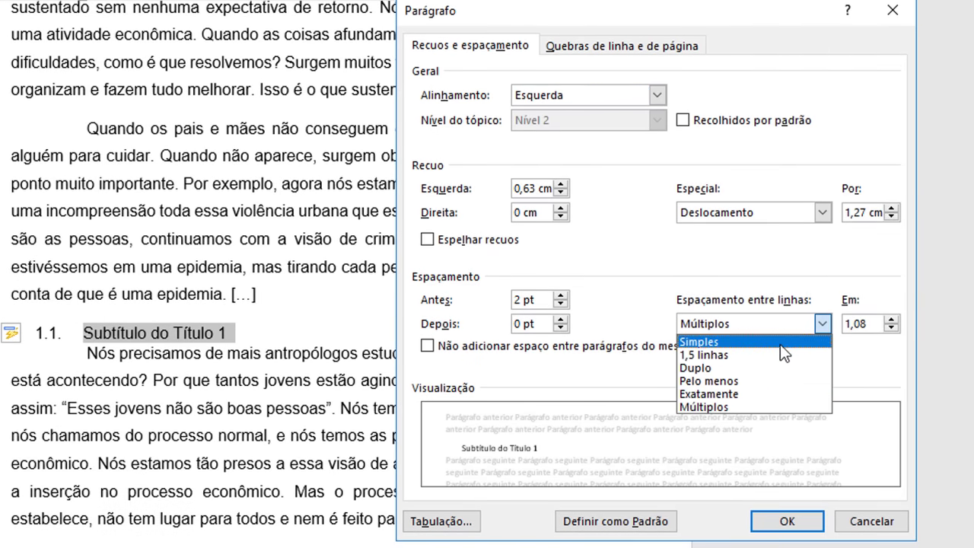
left_click(780, 353)
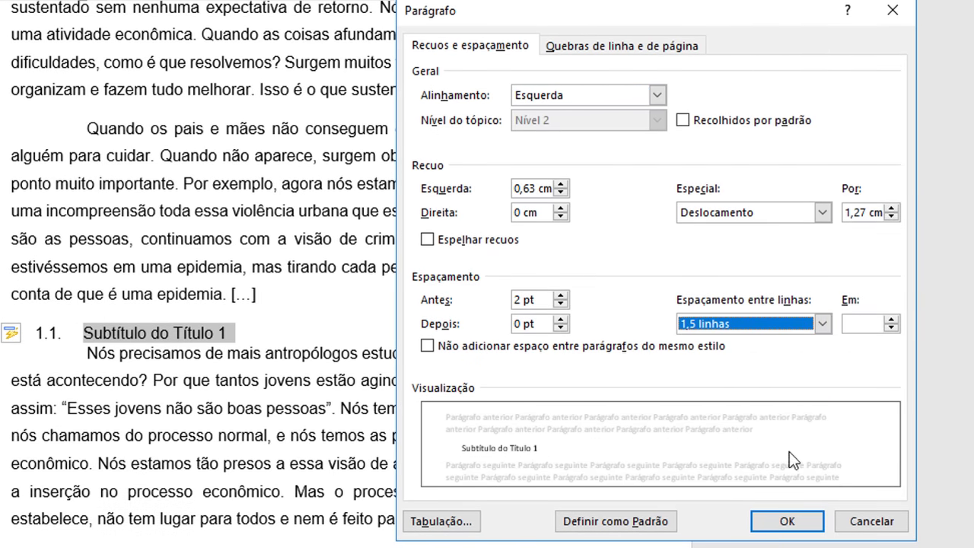
left_click(787, 522)
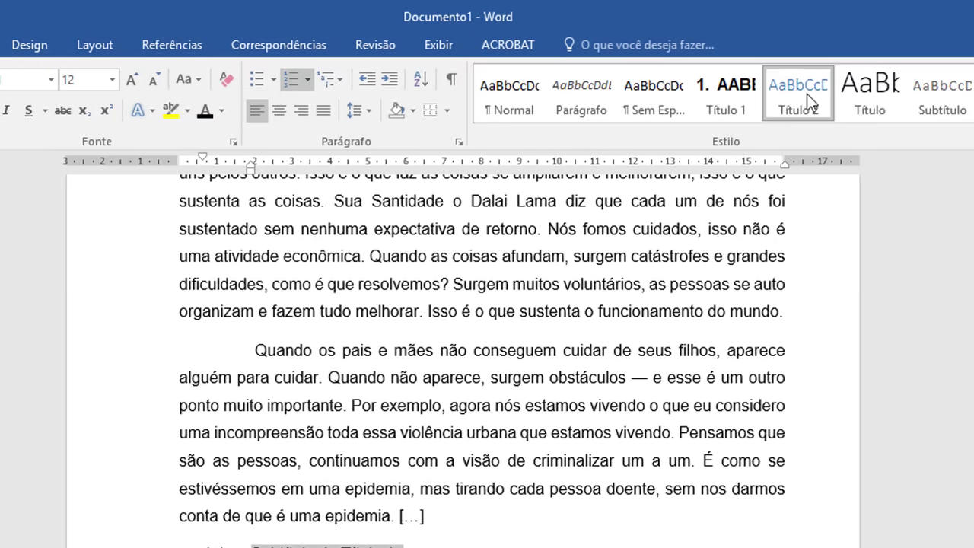
Step: Update the Título 2 style to match the heading and set its left indent to 0 cm
right_click(807, 94)
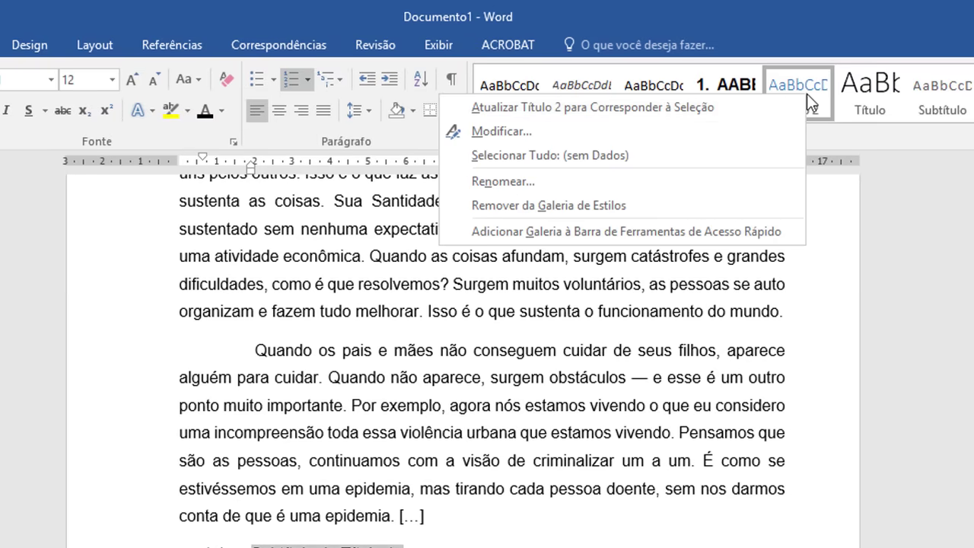
left_click(762, 105)
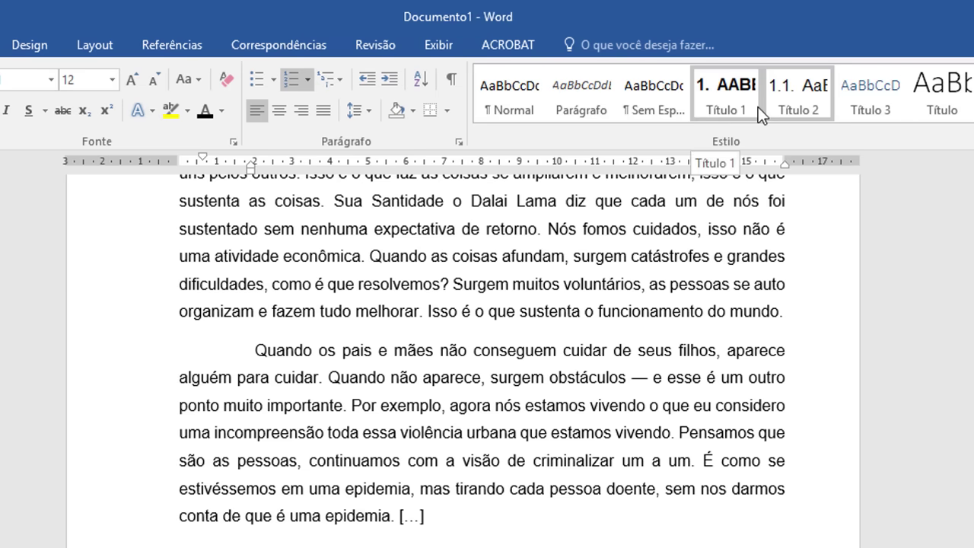
right_click(801, 102)
left_click(724, 135)
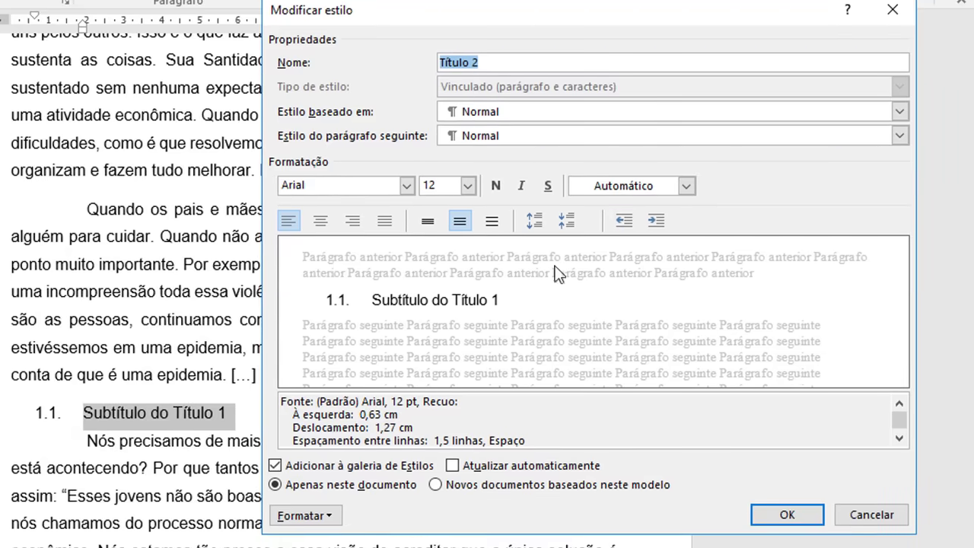
left_click(625, 221)
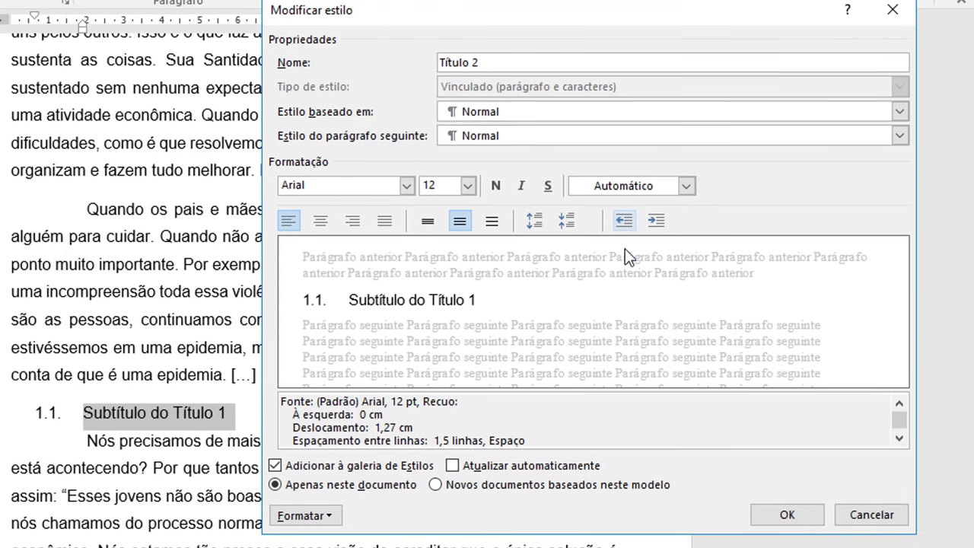
left_click(761, 514)
Step: Replace the capital T in Título with a lowercase t in the 1.1. heading
left_click(338, 411)
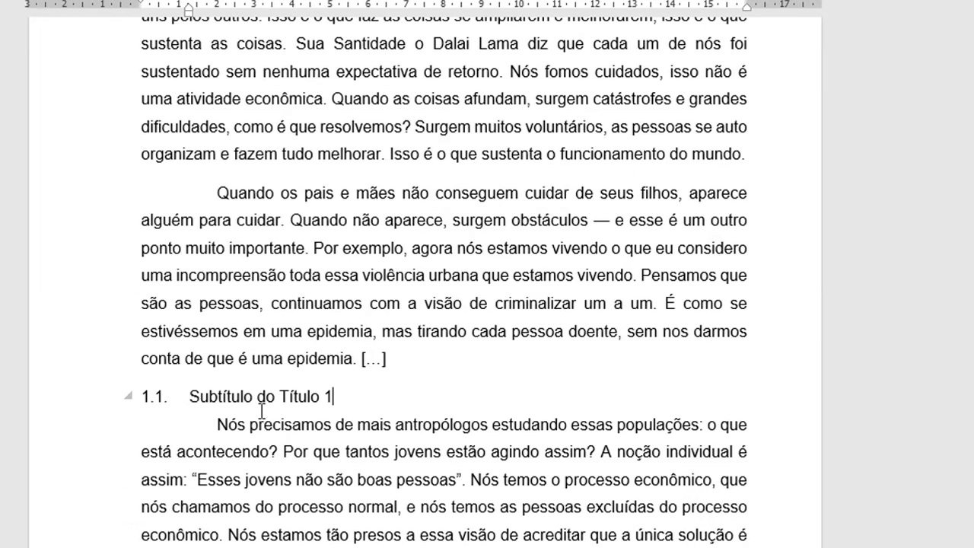
left_click_drag(193, 396, 313, 397)
left_click(326, 397)
left_click(284, 392)
key("Delete")
type("t")
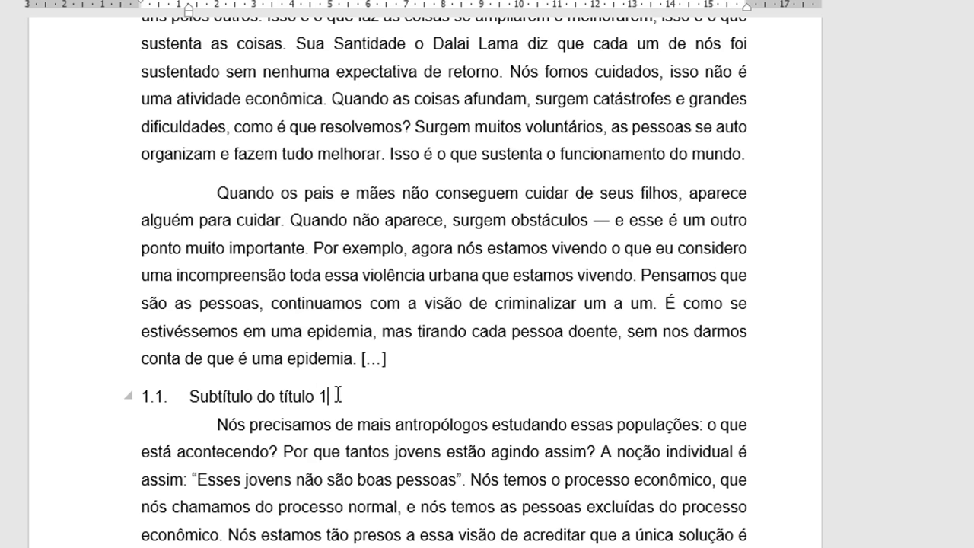
Step: Apply sentence case to the heading and update the Título 2 style to match
left_click_drag(332, 397, 190, 397)
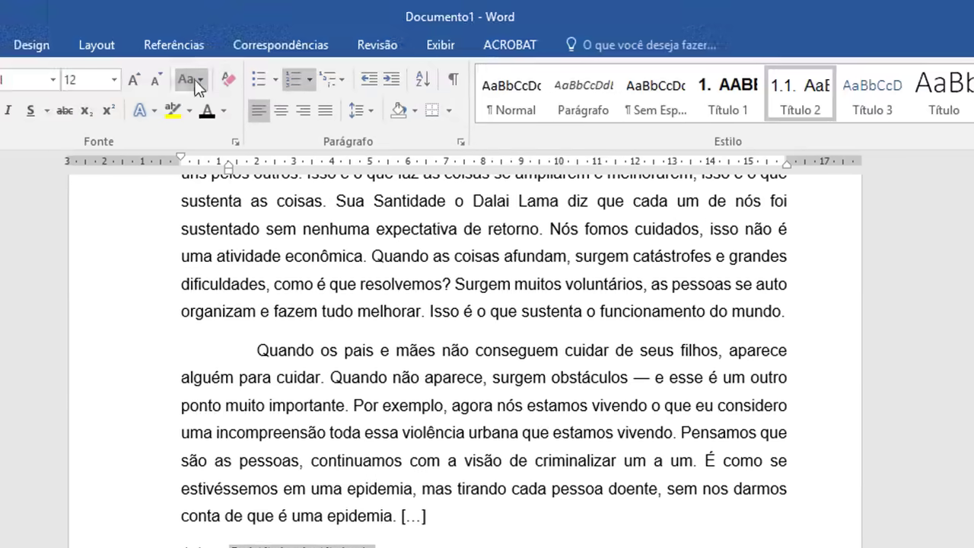
left_click(195, 79)
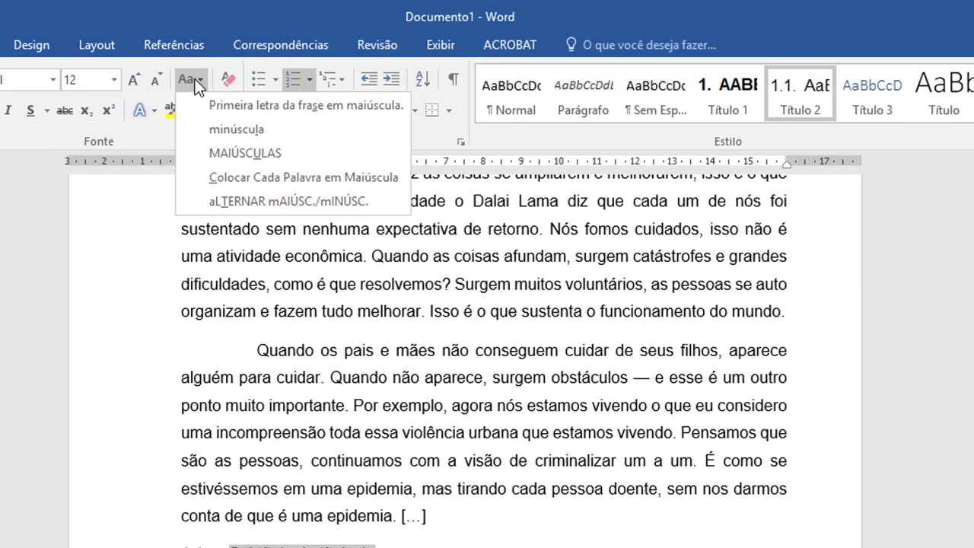
left_click(259, 105)
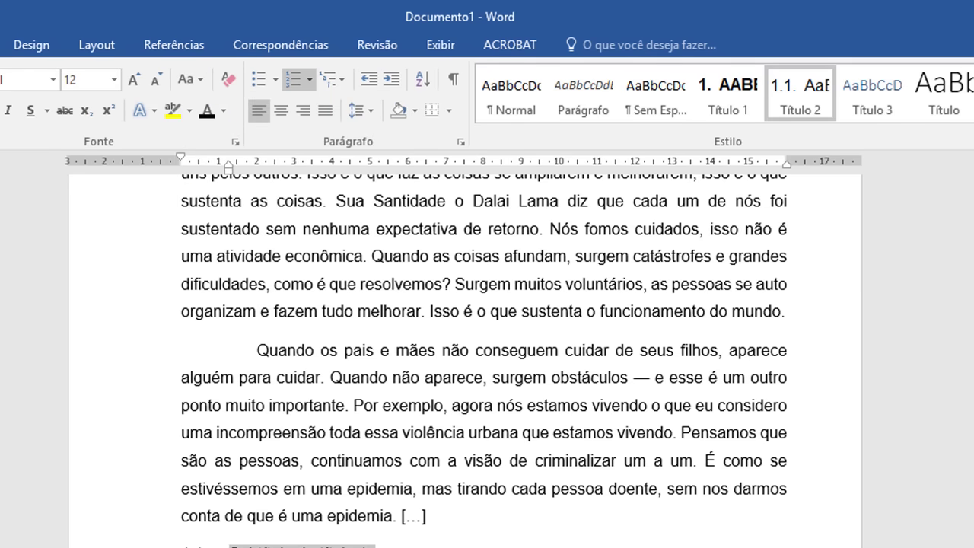
right_click(799, 94)
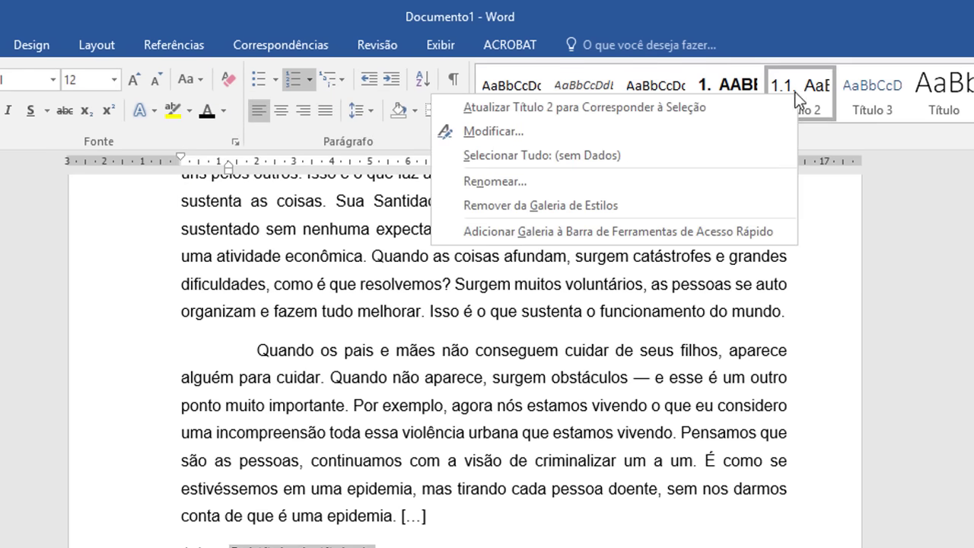
left_click(693, 106)
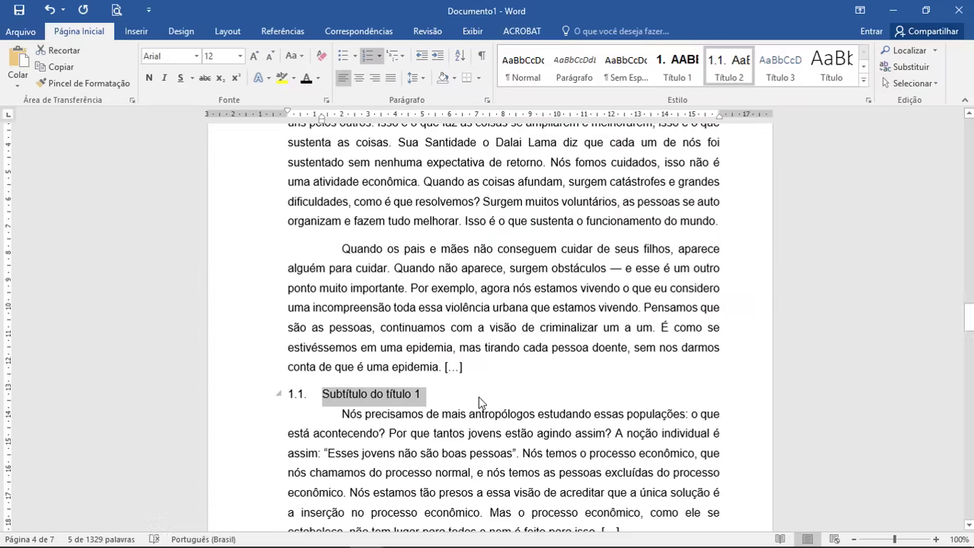
Step: Apply the Título 2 style to Subtítulo do Título 2 and Sub do Subtítulo do Título 2, numbering them 2.1 and 2.2
scroll(456, 521, "down", 2)
scroll(478, 396, "down", 2)
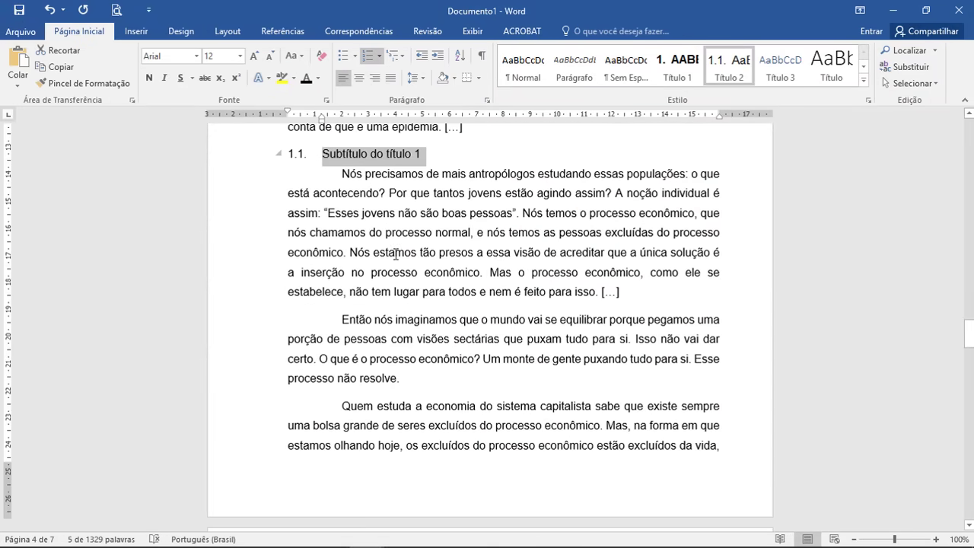
scroll(396, 253, "down", 12)
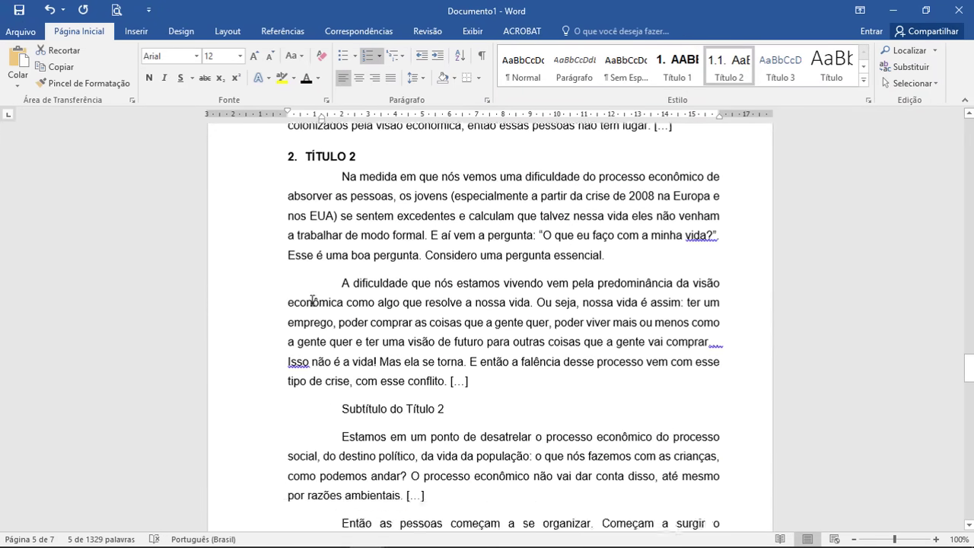
scroll(312, 301, "down", 1)
left_click(251, 379)
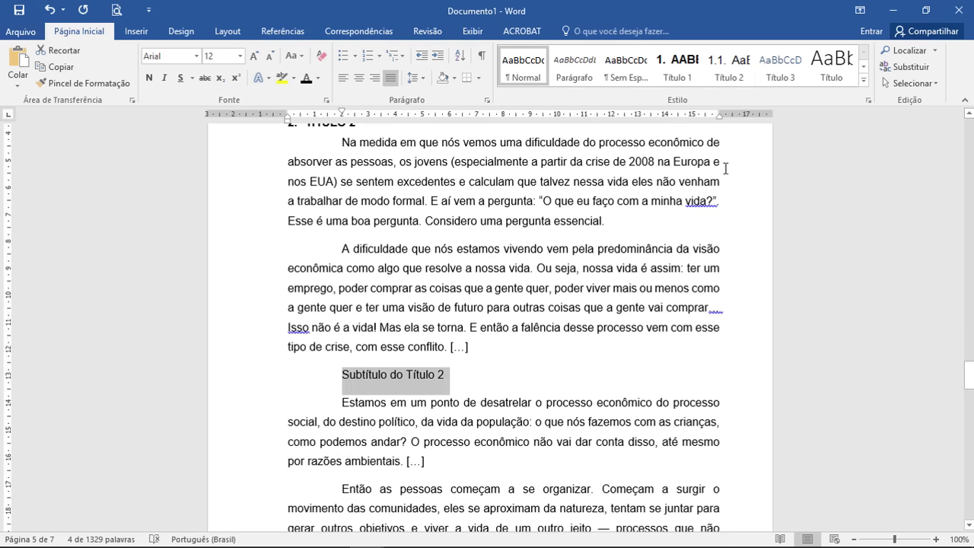
left_click(729, 65)
scroll(475, 398, "down", 6)
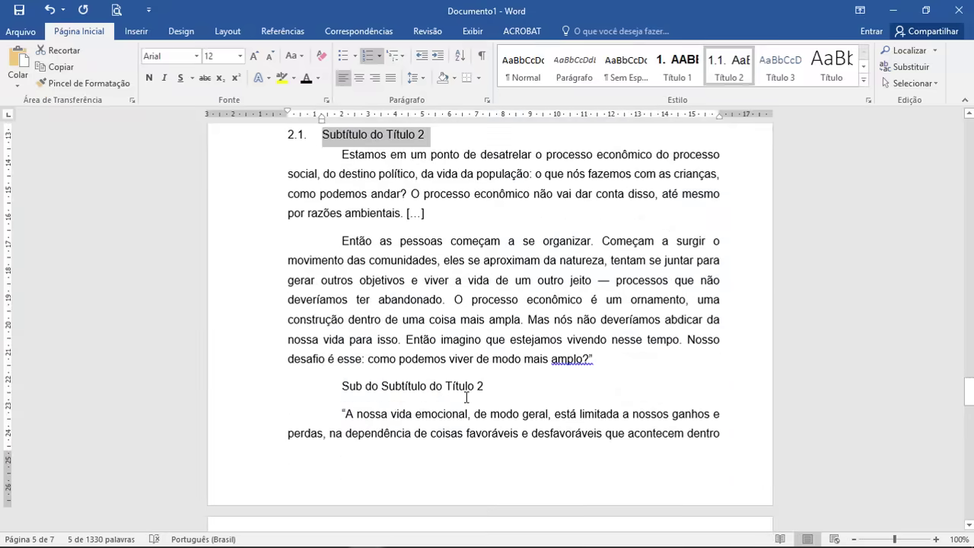
scroll(296, 407, "up", 3)
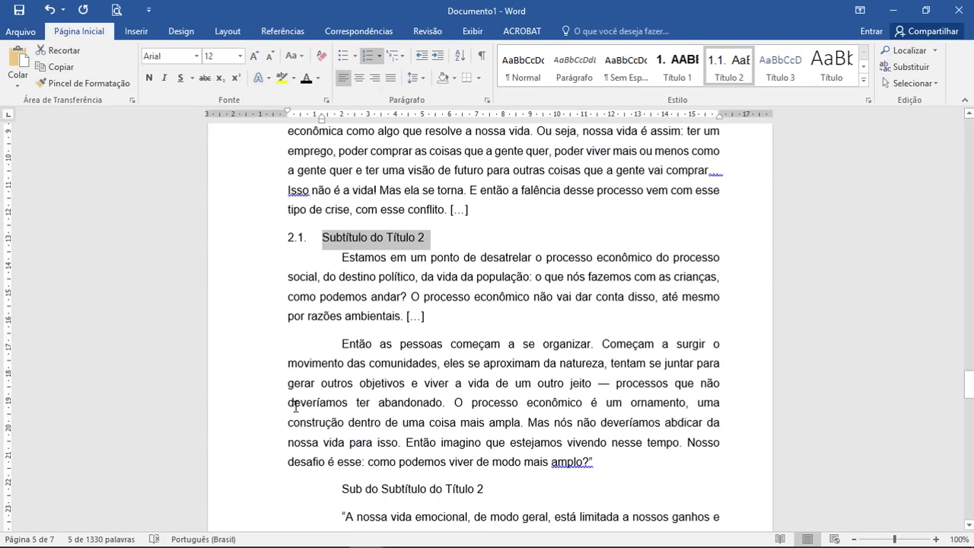
scroll(296, 407, "down", 4)
left_click(266, 355)
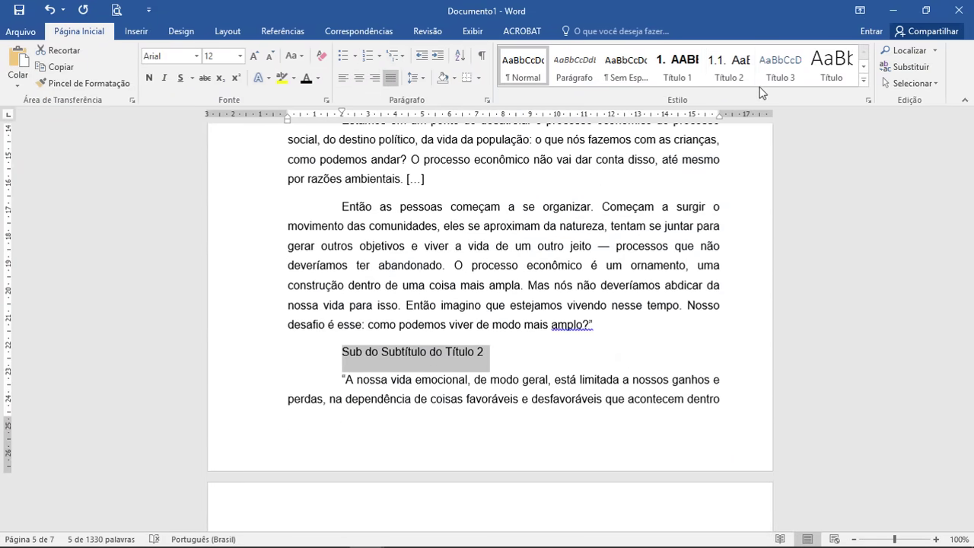
left_click(737, 73)
Step: Delete the empty line before the paragraph starting 'Nós nos construímos'
scroll(498, 357, "down", 6)
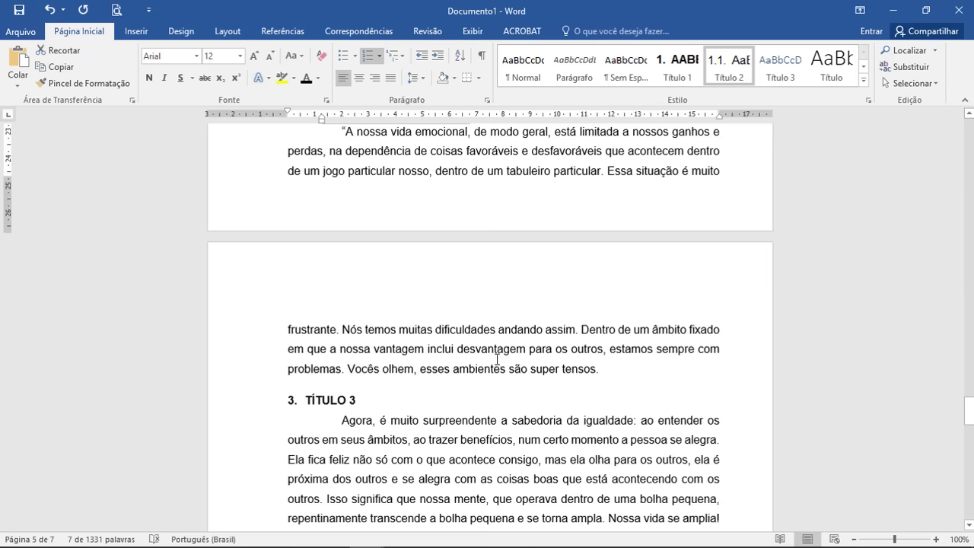
scroll(497, 359, "down", 3)
scroll(341, 328, "down", 9)
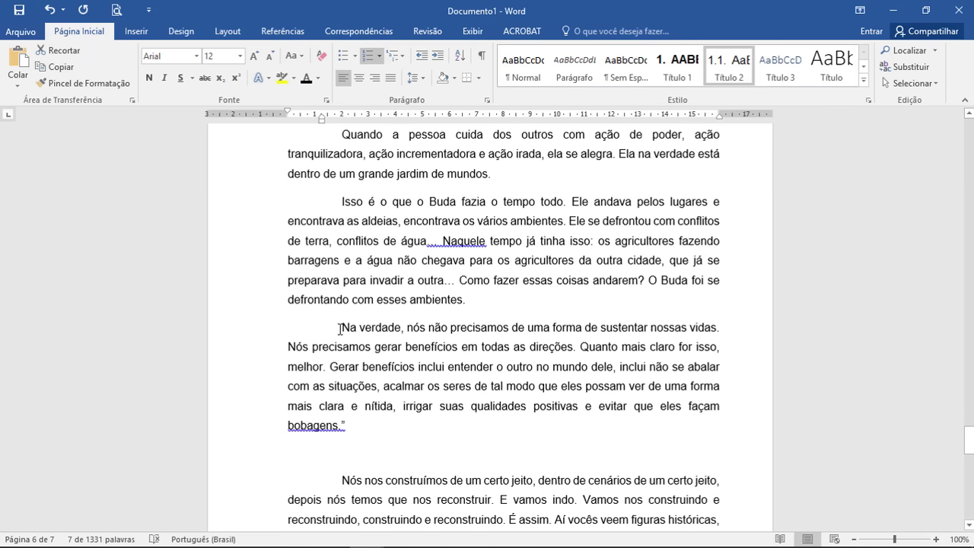
scroll(340, 328, "down", 5)
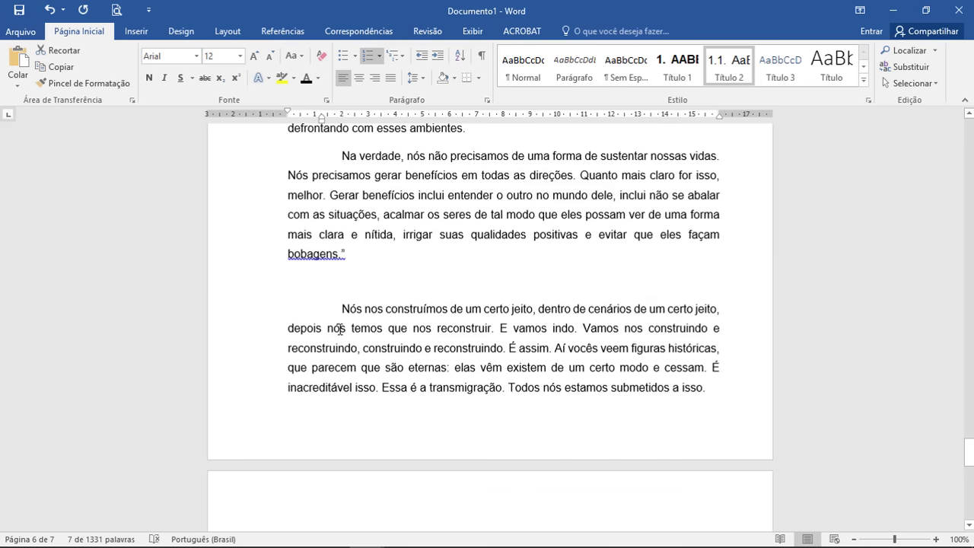
scroll(338, 328, "down", 3)
scroll(337, 307, "up", 3)
left_click(342, 283)
key("BackSpace")
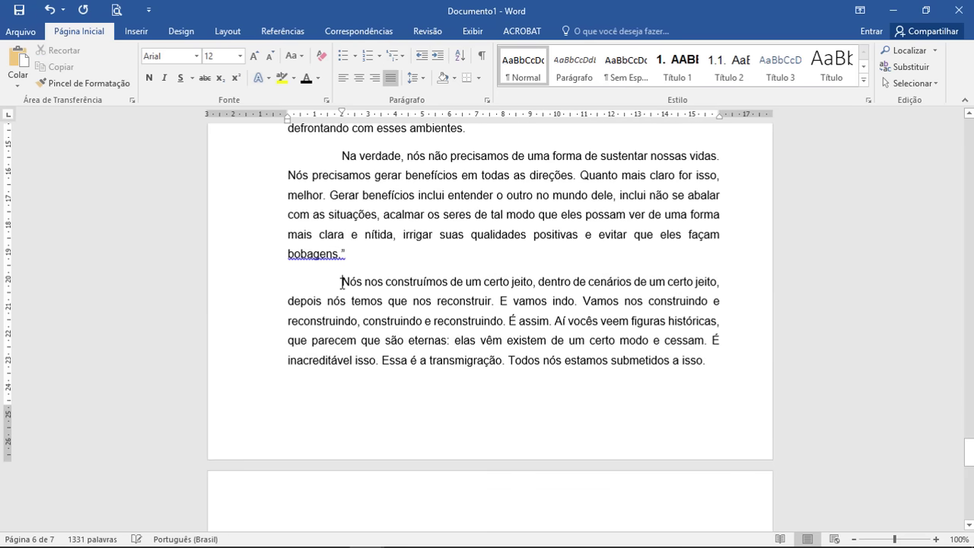
scroll(351, 293, "down", 13)
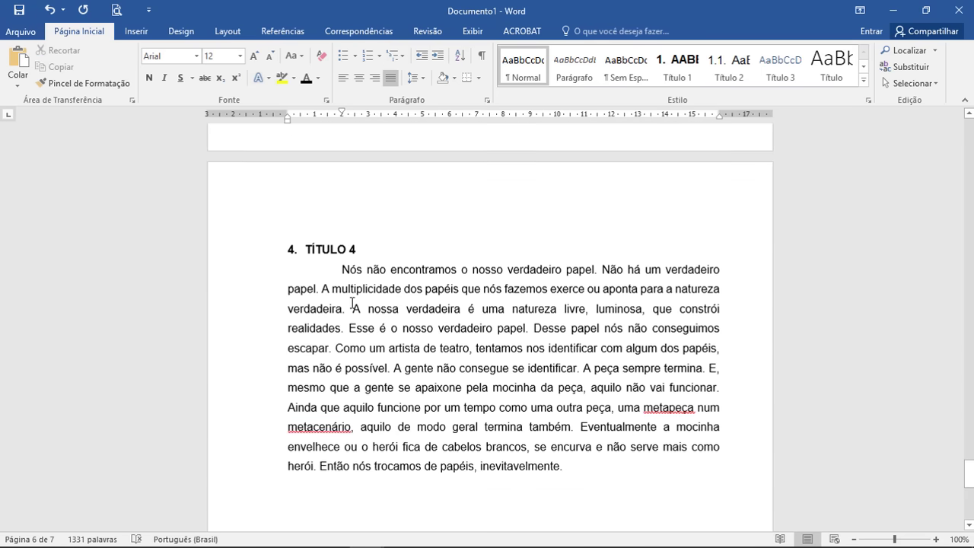
scroll(452, 343, "down", 4)
scroll(461, 354, "up", 17)
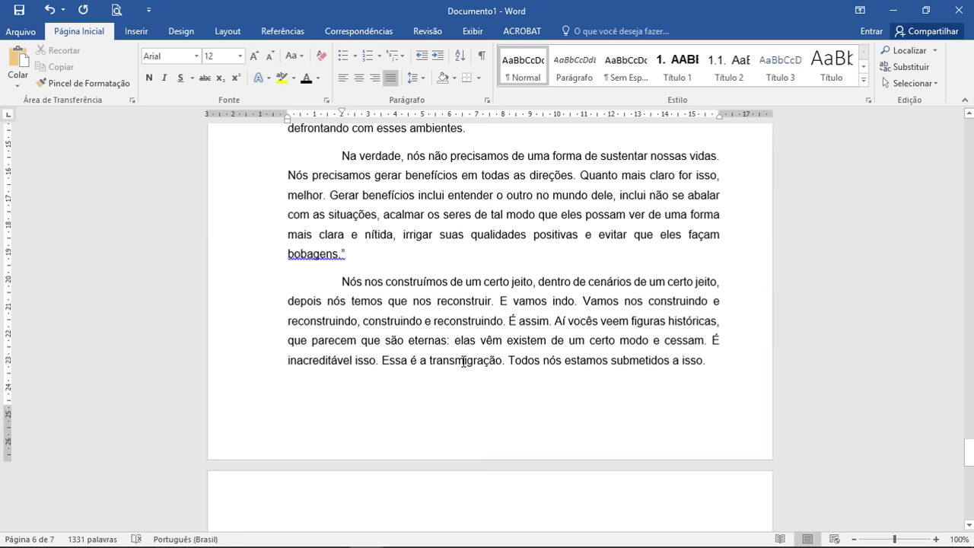
scroll(463, 361, "up", 20)
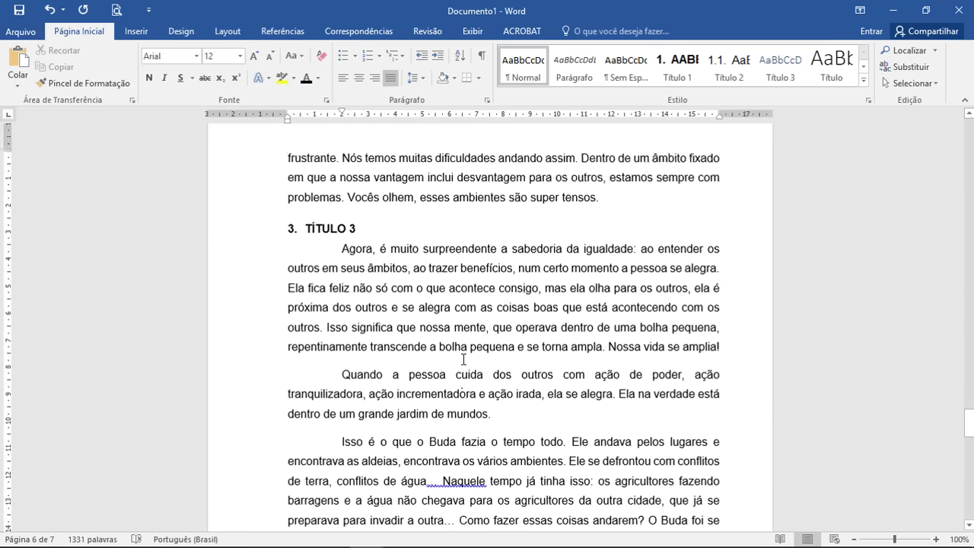
scroll(478, 417, "down", 4)
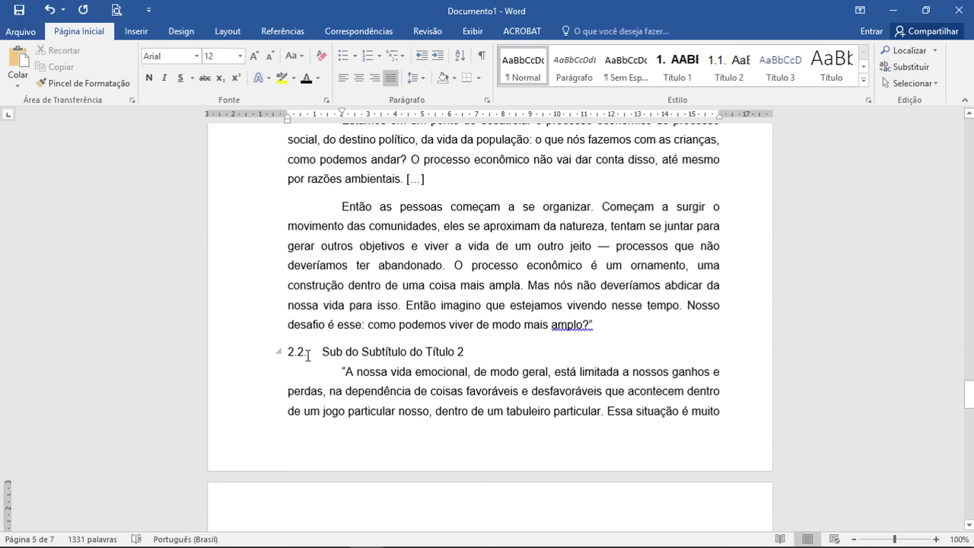
Step: Reset the Sub do Subtítulo do Título 2 line to the Normal style
left_click(260, 355)
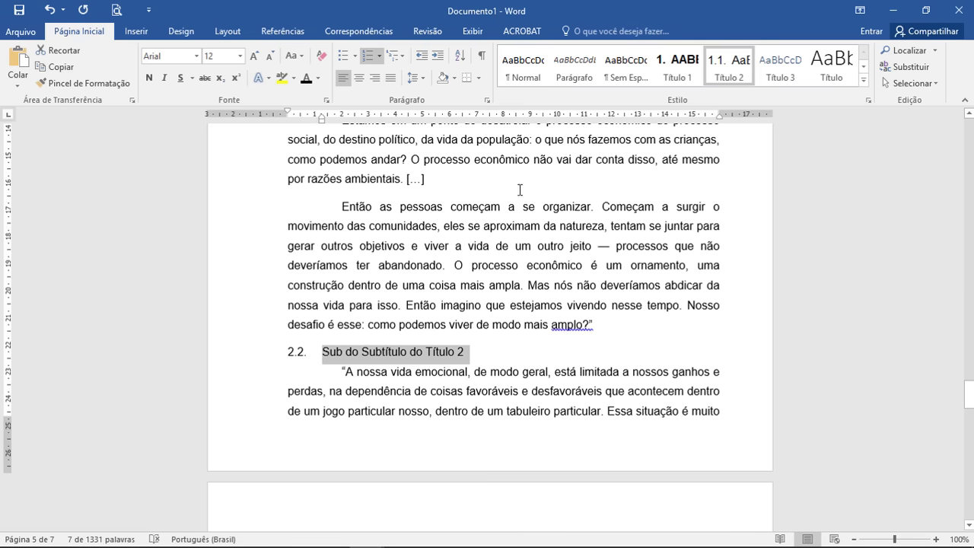
left_click(522, 76)
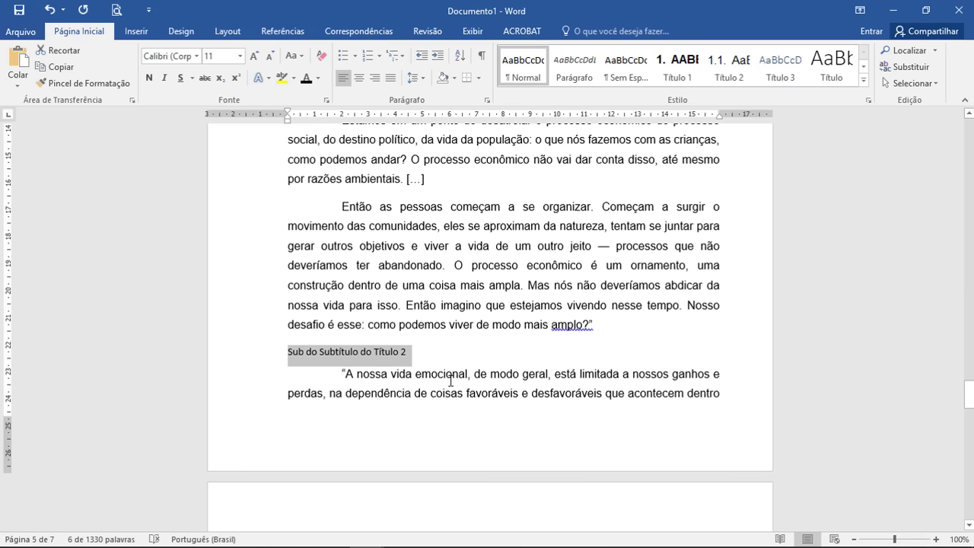
scroll(451, 380, "up", 3)
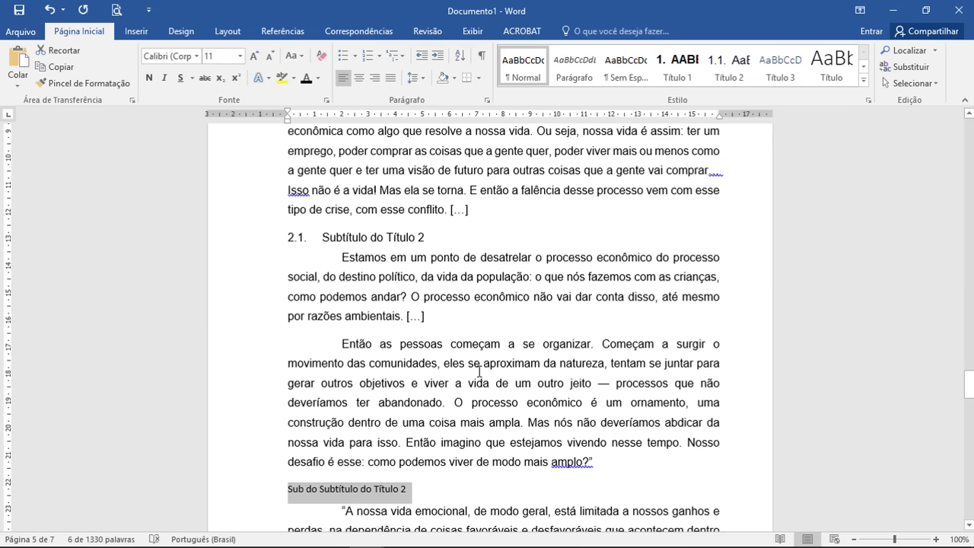
scroll(480, 373, "up", 18)
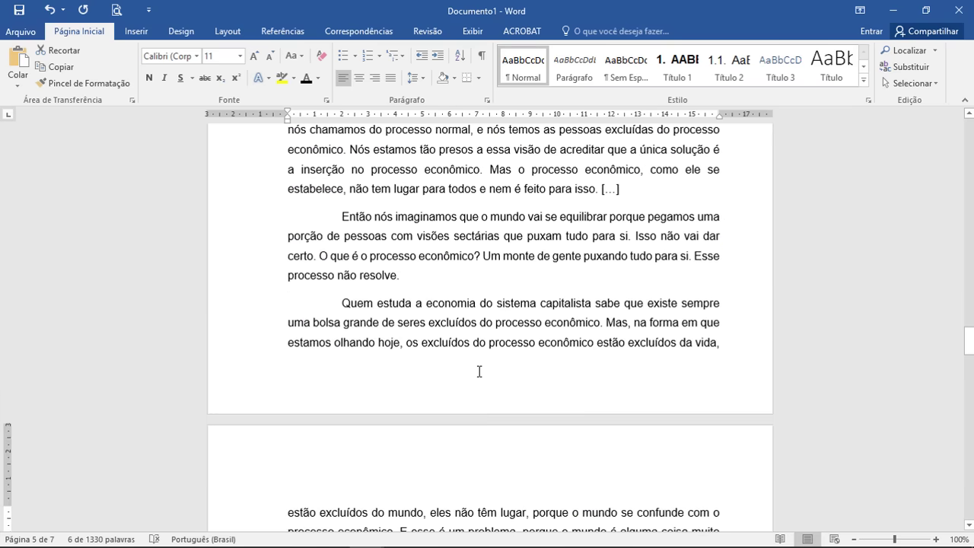
scroll(480, 371, "up", 13)
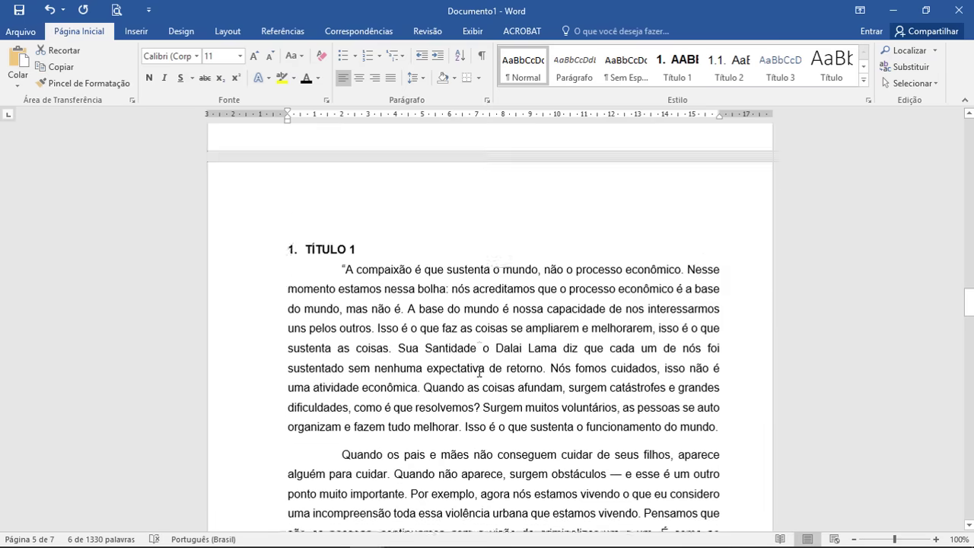
scroll(479, 372, "down", 5)
scroll(373, 318, "down", 2)
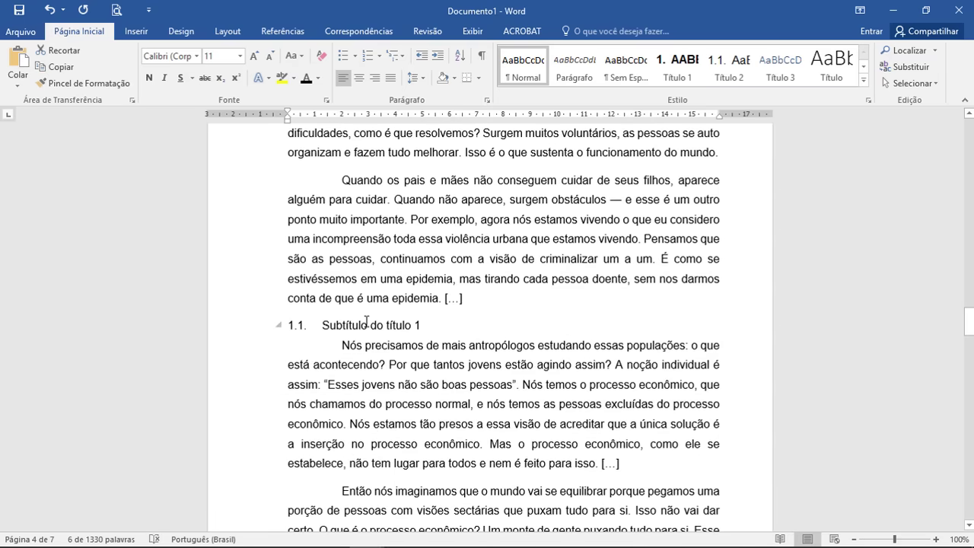
Step: Check the Subtítulo do título 1 heading's style, then reselect the Sub do Subtítulo do Título 2 line
left_click(367, 321)
scroll(381, 335, "down", 11)
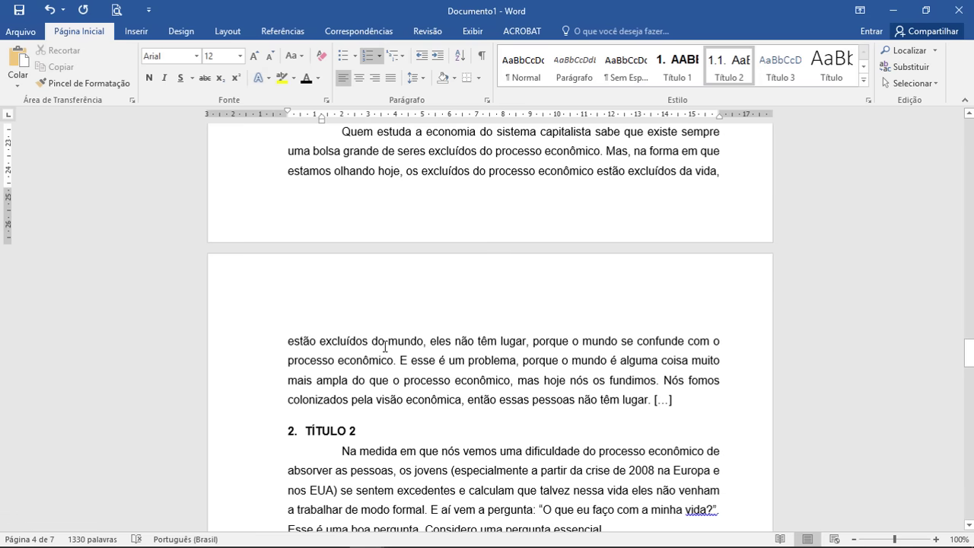
scroll(335, 431, "down", 9)
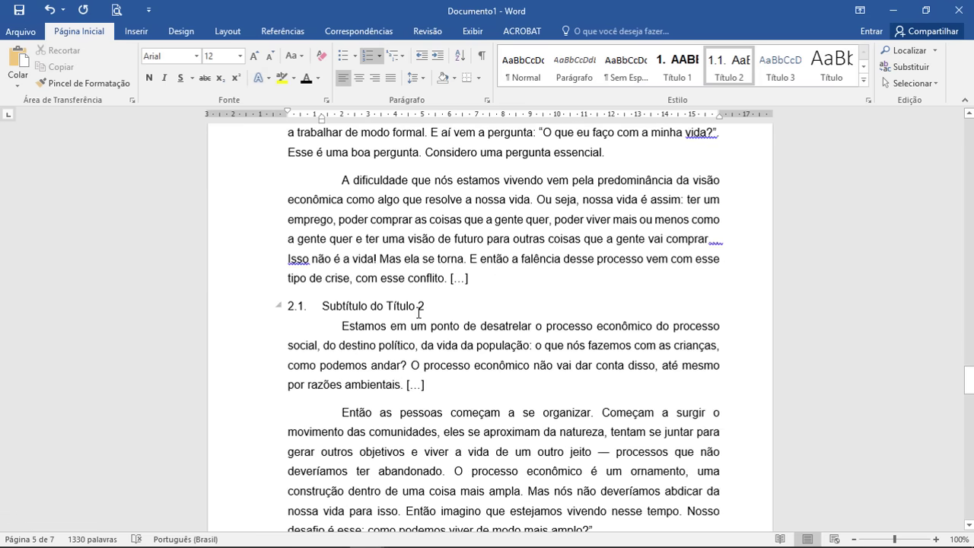
scroll(416, 305, "down", 6)
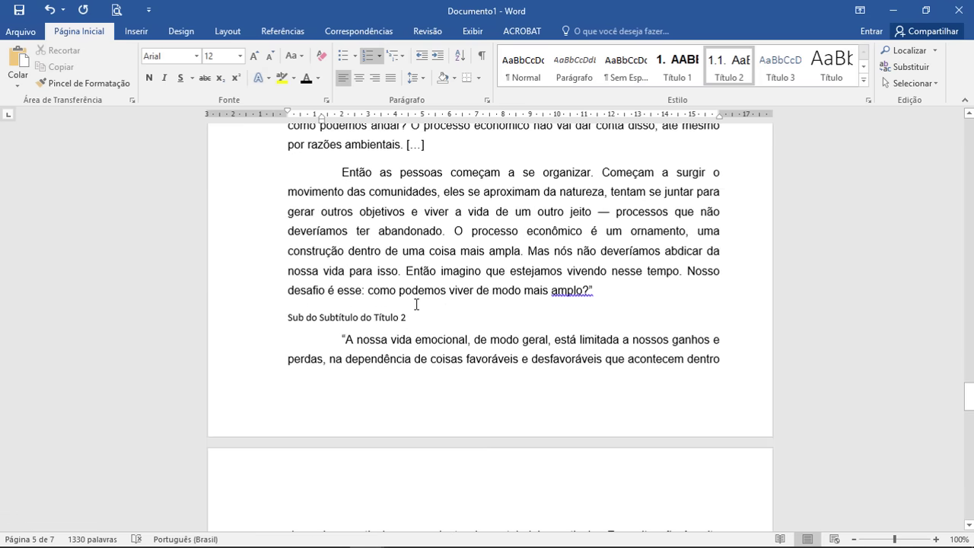
double_click(290, 319)
left_click(380, 317)
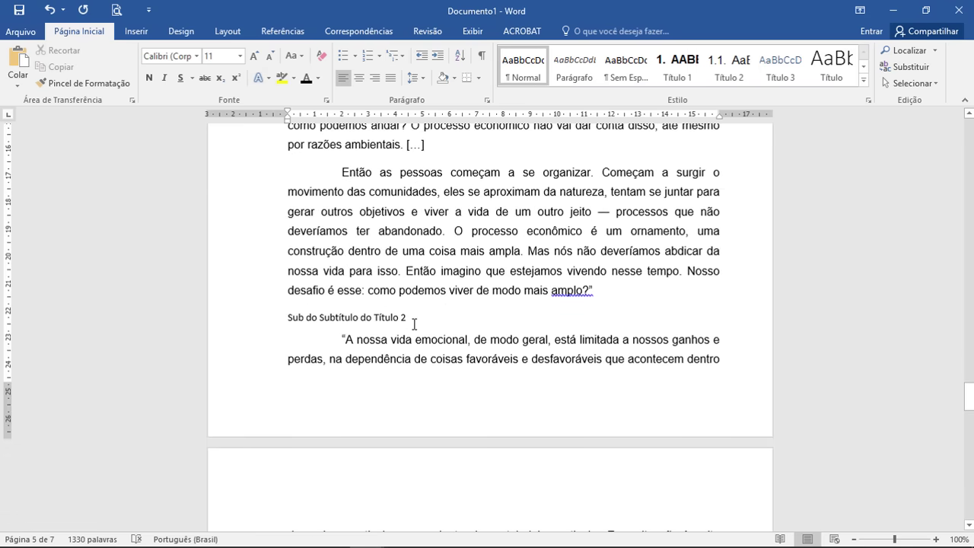
scroll(415, 324, "up", 1)
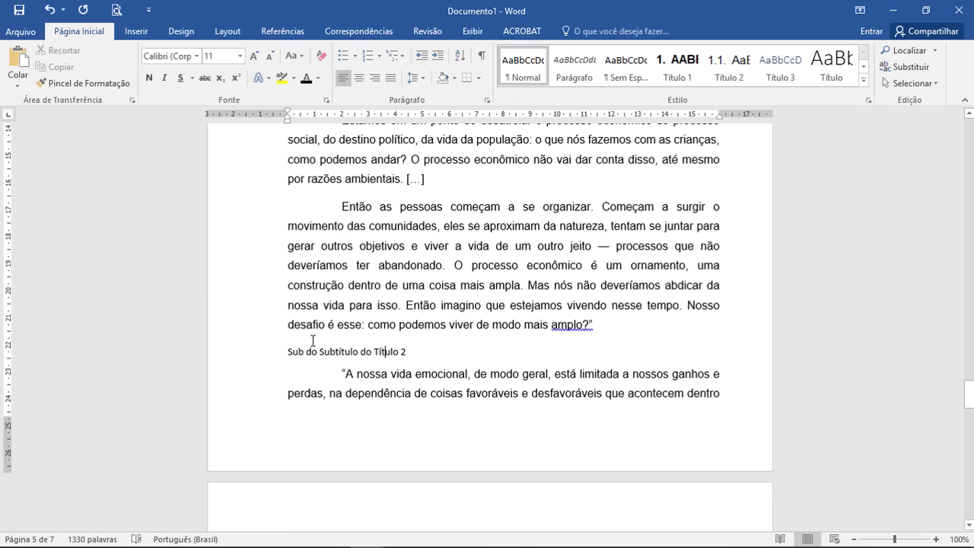
left_click(259, 355)
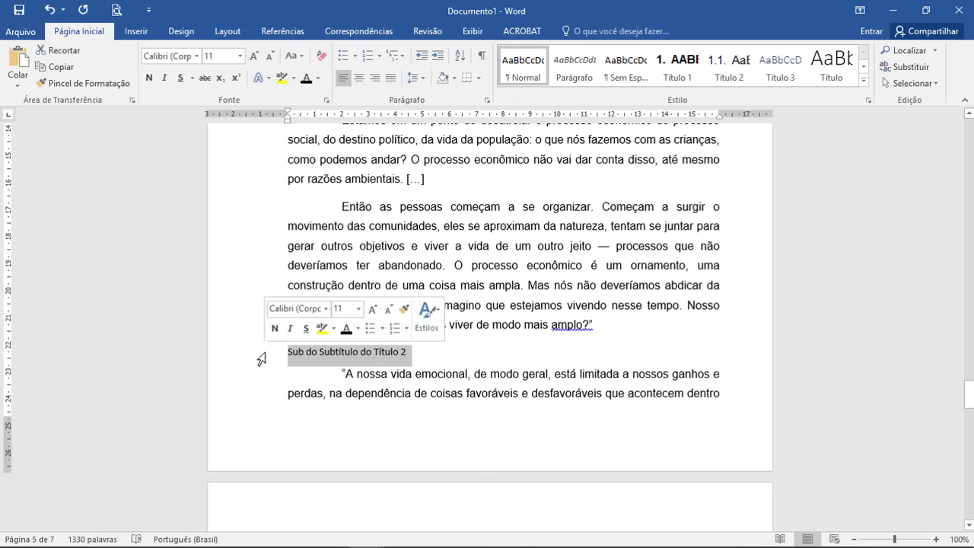
Step: Mark the 'Sub do Subtítulo do Título 2' line as a Nível 3 table-of-contents entry, giving it Título 3 style
left_click(282, 30)
left_click(98, 51)
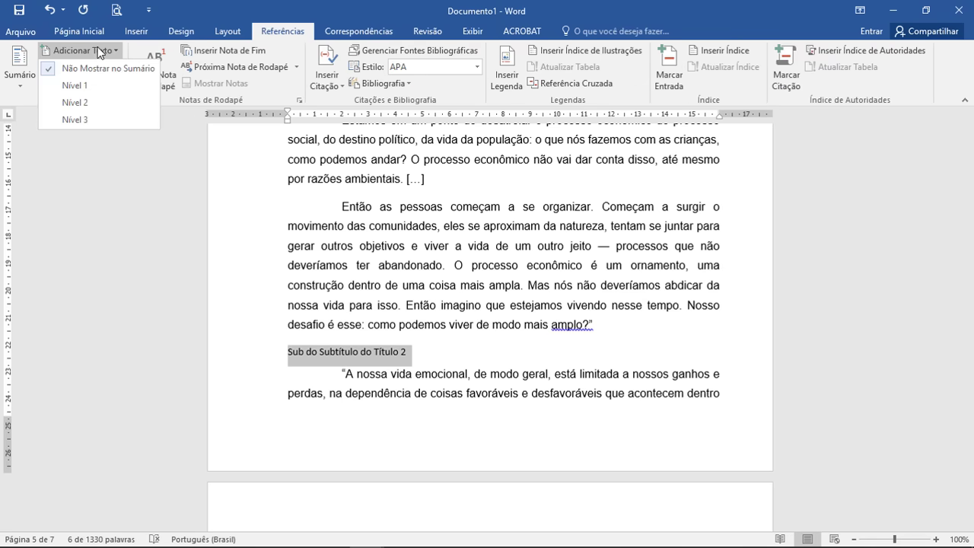
left_click(85, 119)
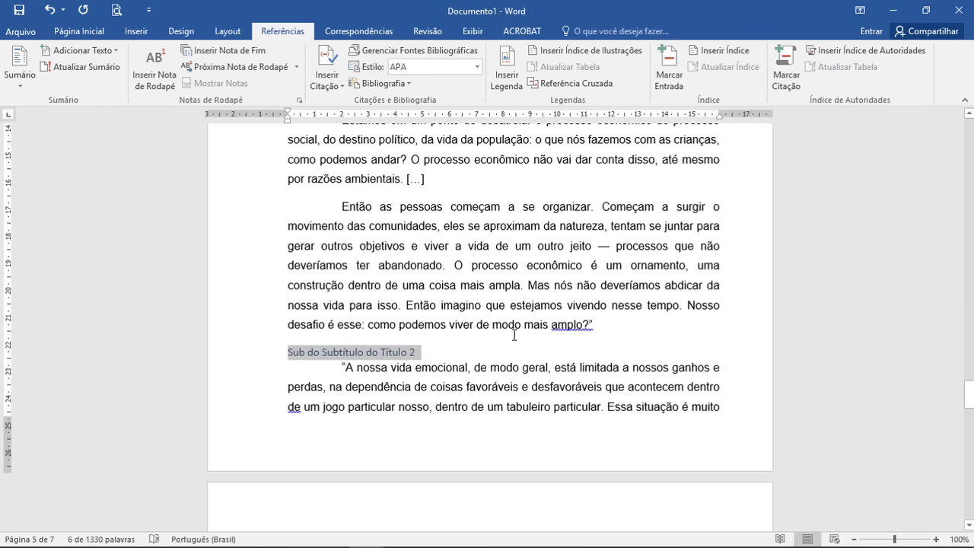
left_click(78, 31)
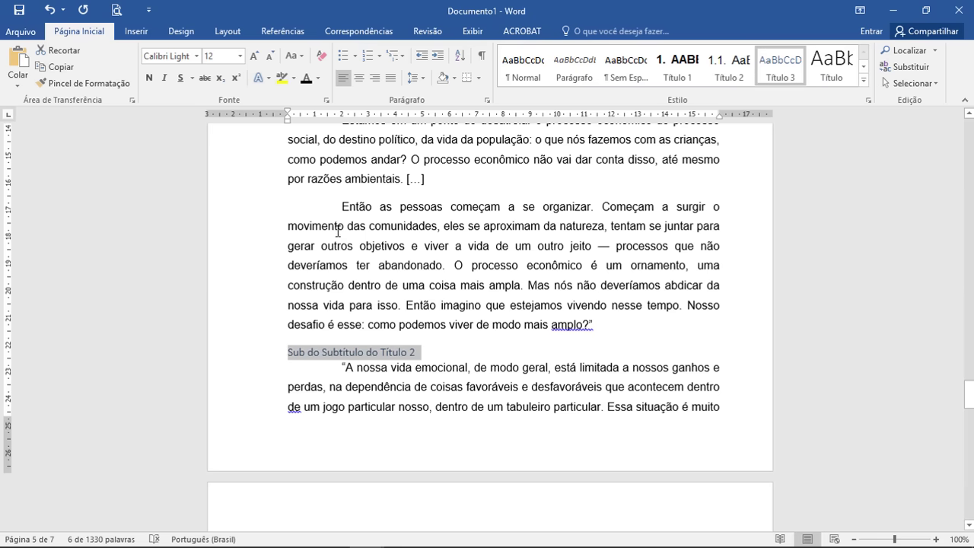
Step: Set the Sub do Subtítulo do Título 2 heading to Arial in automatic black
left_click(197, 57)
left_click(191, 141)
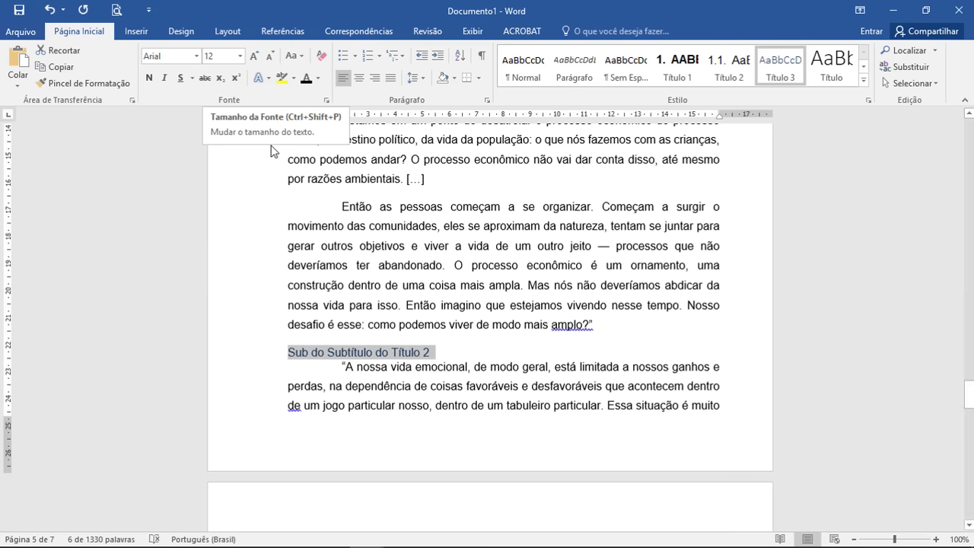
left_click(317, 78)
left_click(328, 95)
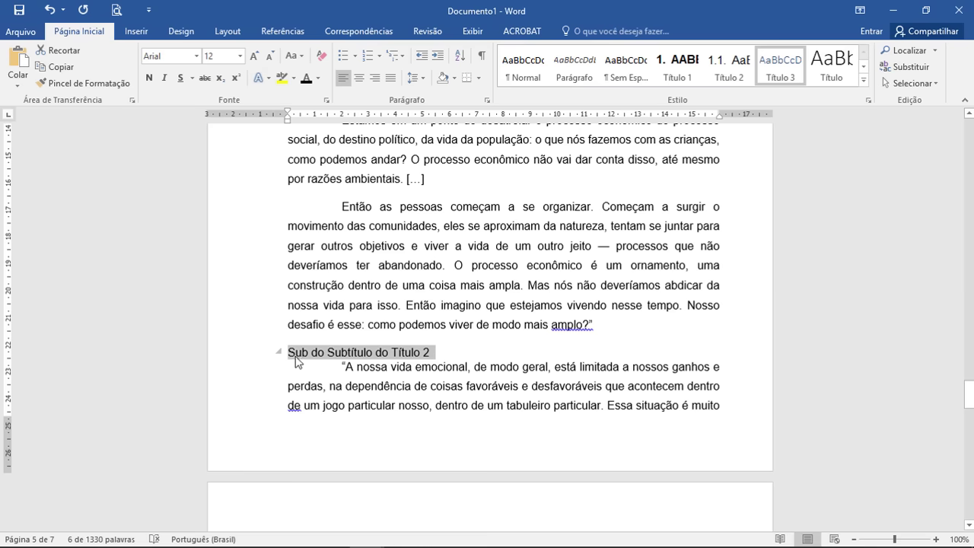
Step: Type 2.1.1. before the heading text so it becomes numbered 2.1.1
scroll(293, 358, "up", 3)
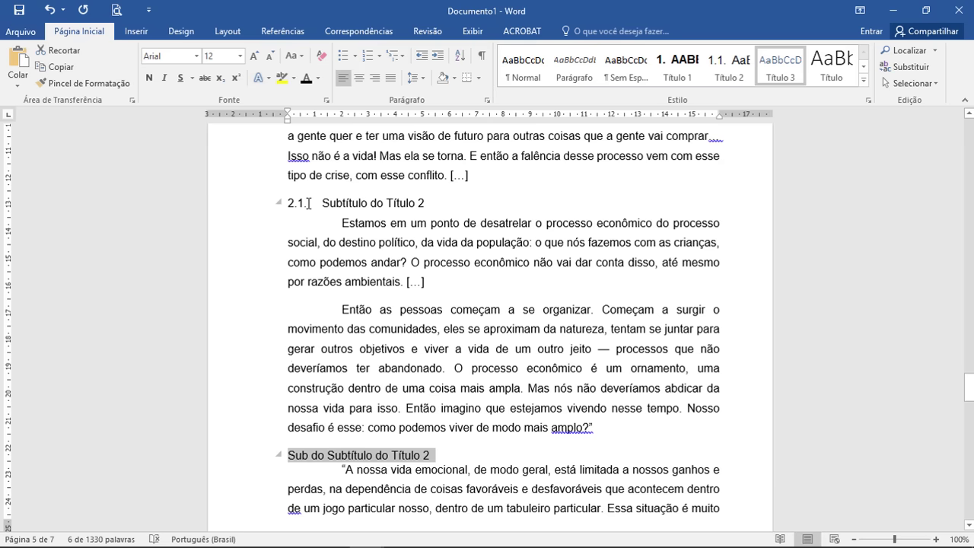
left_click(348, 222)
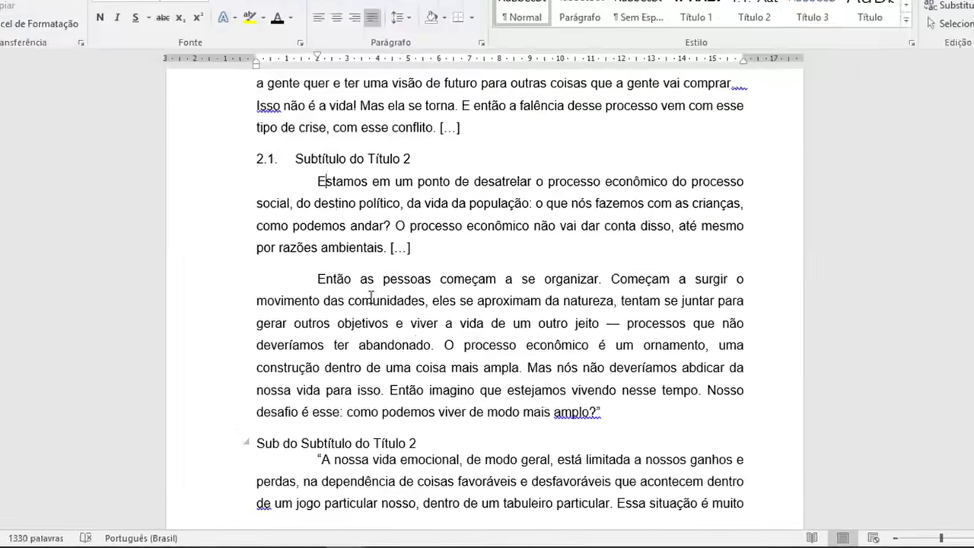
left_click(289, 455)
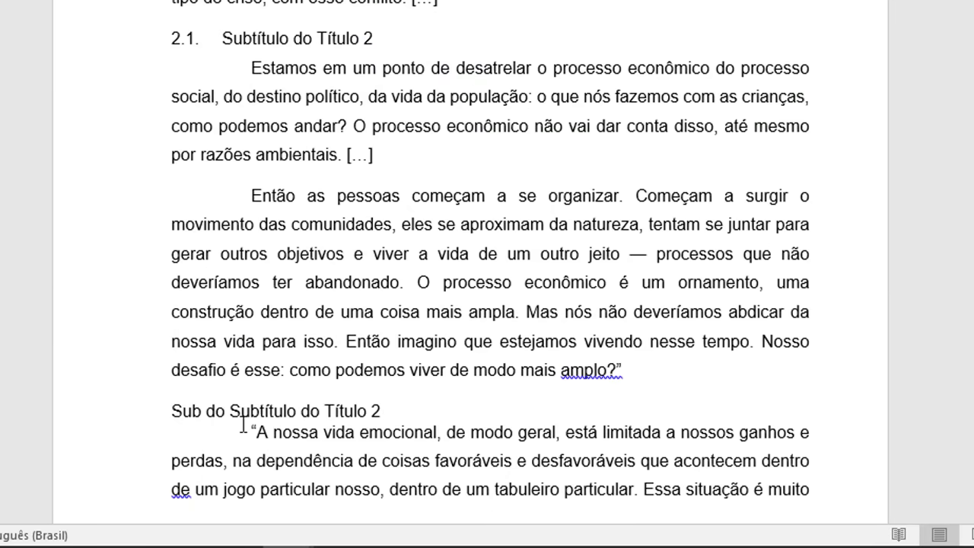
type("2.1")
type(".1")
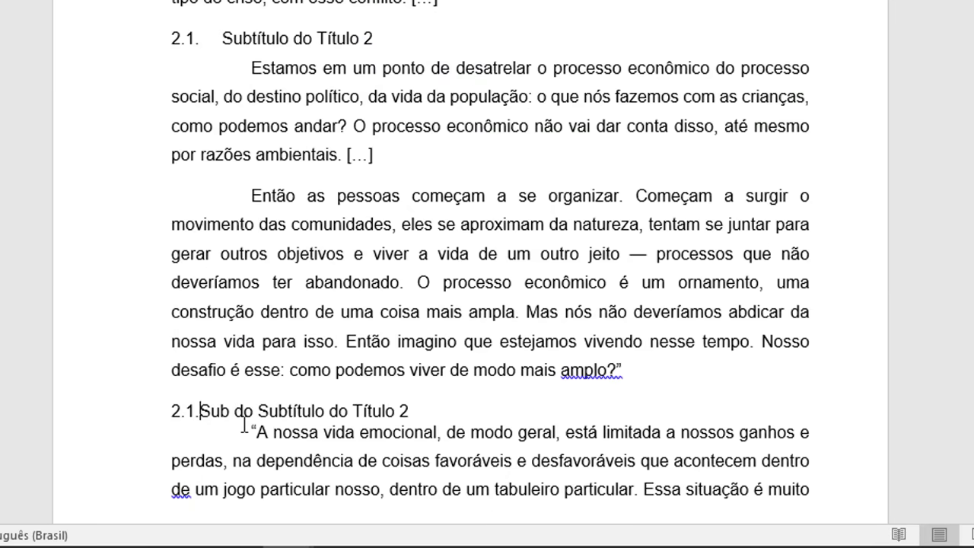
type(".")
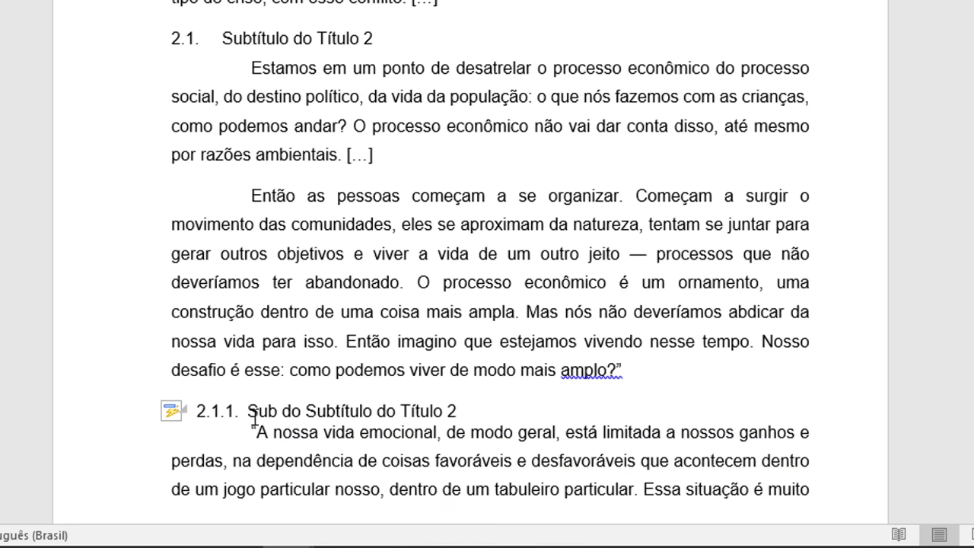
left_click(236, 412)
left_click(248, 411)
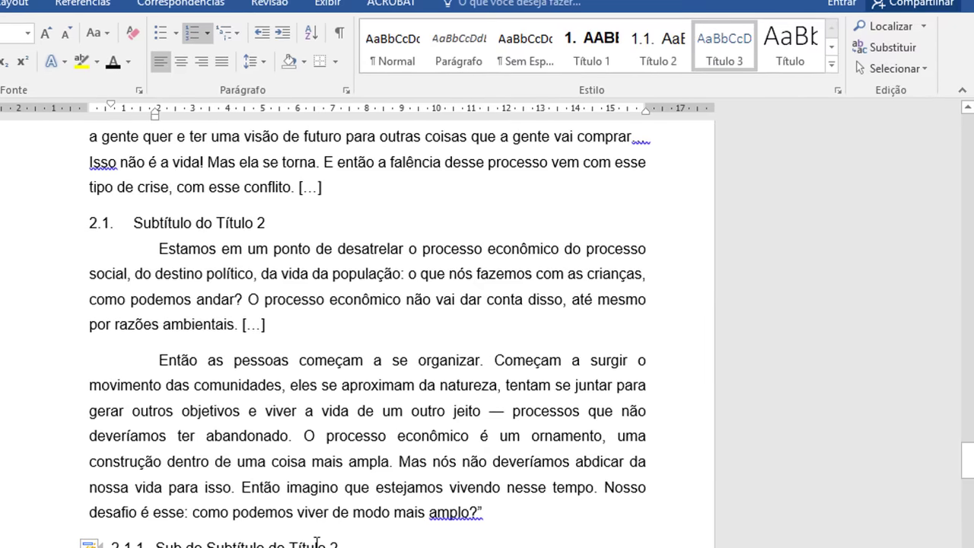
Step: Give the 2.1.1 heading 1.5 line spacing and reduce its left indent
triple_click(316, 542)
left_click(346, 90)
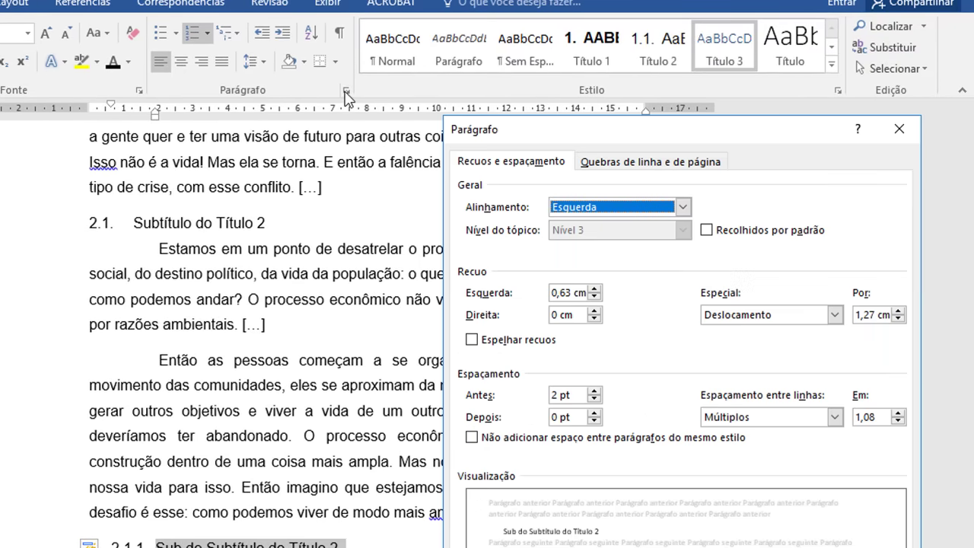
left_click(835, 418)
left_click(778, 444)
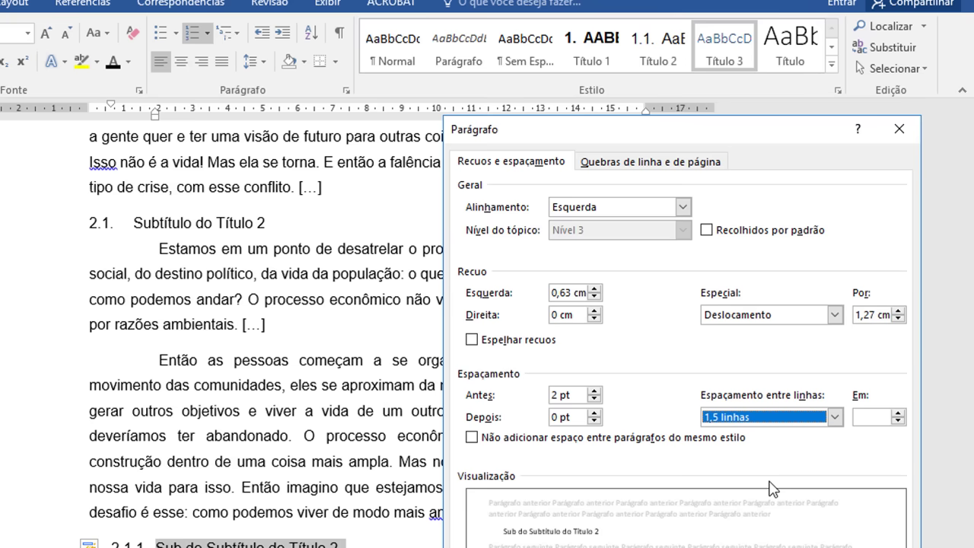
key("Return")
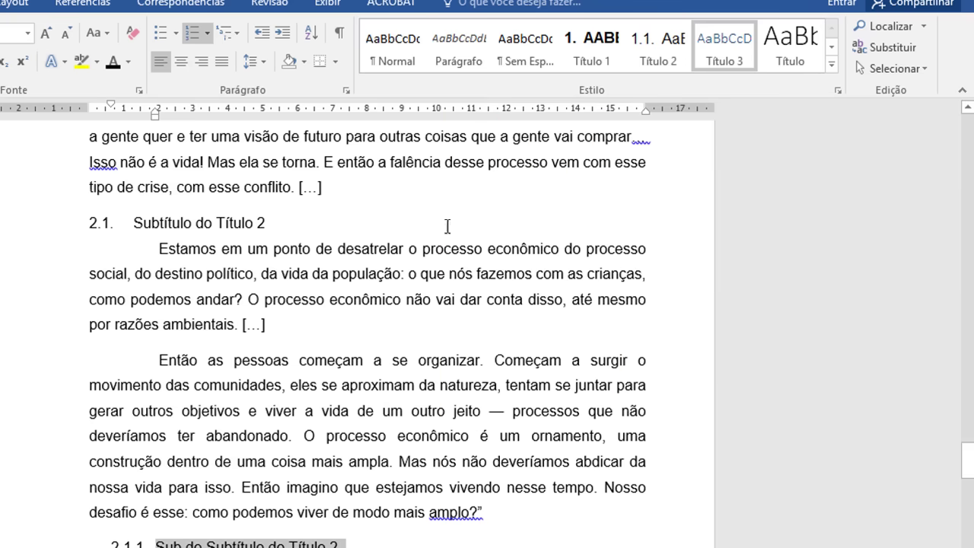
left_click(262, 33)
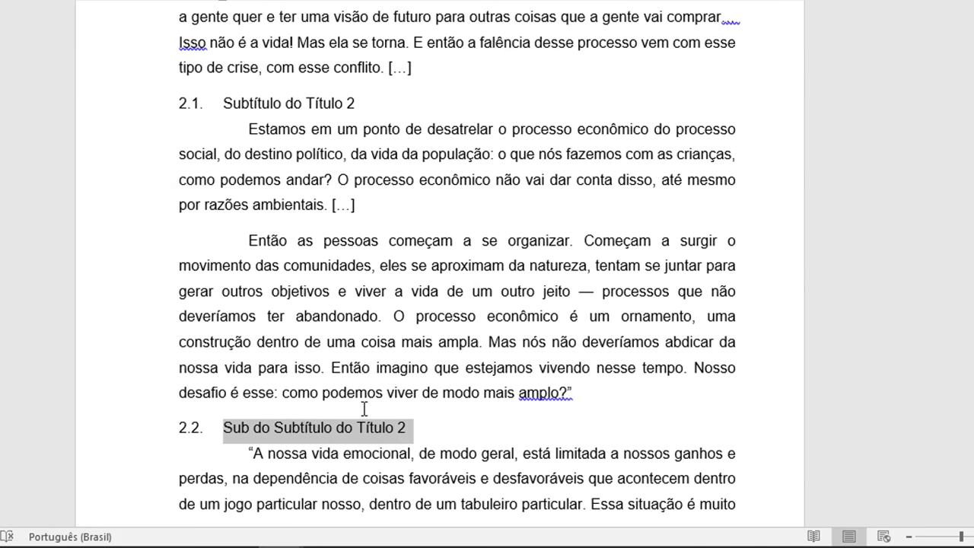
left_click(749, 16)
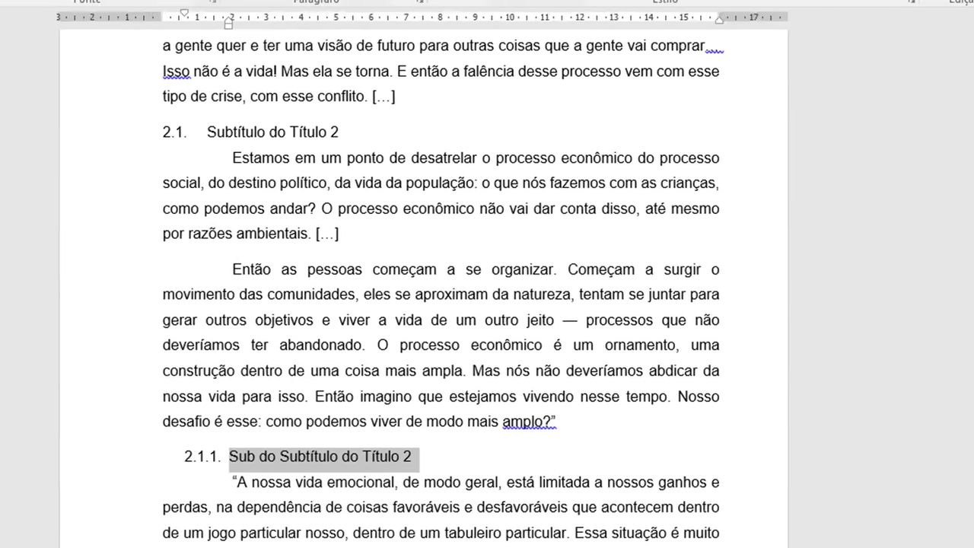
Step: Update the Título 3 style to match the heading and remove its left indent
right_click(794, 0)
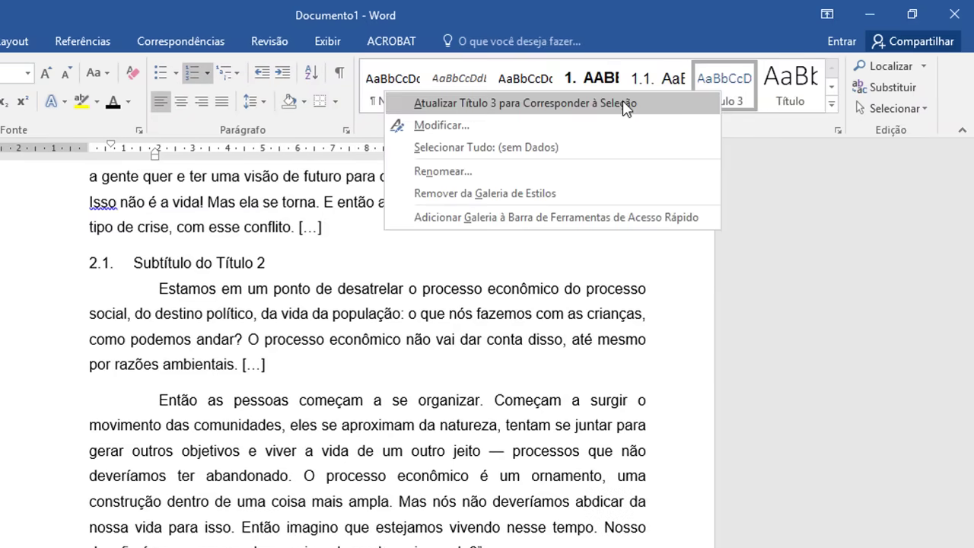
left_click(624, 104)
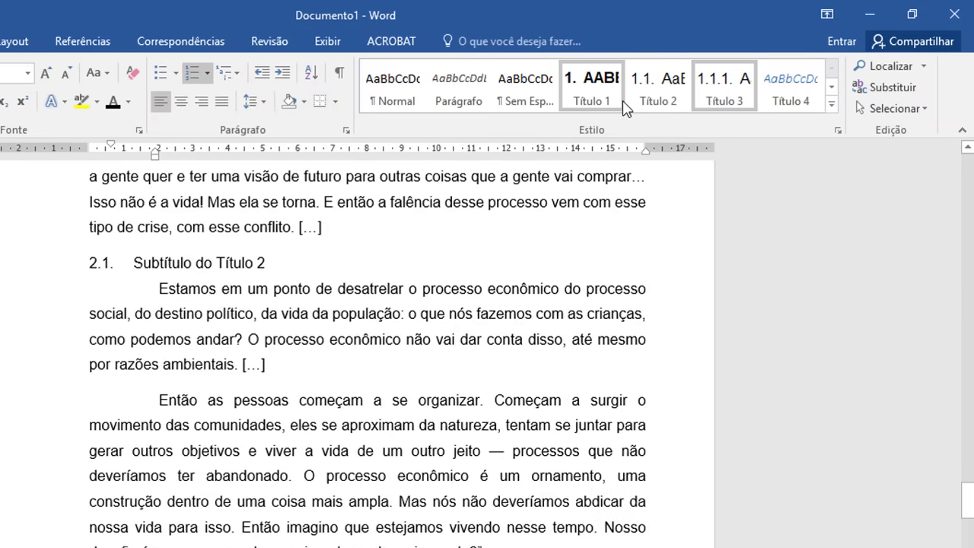
right_click(717, 85)
left_click(561, 120)
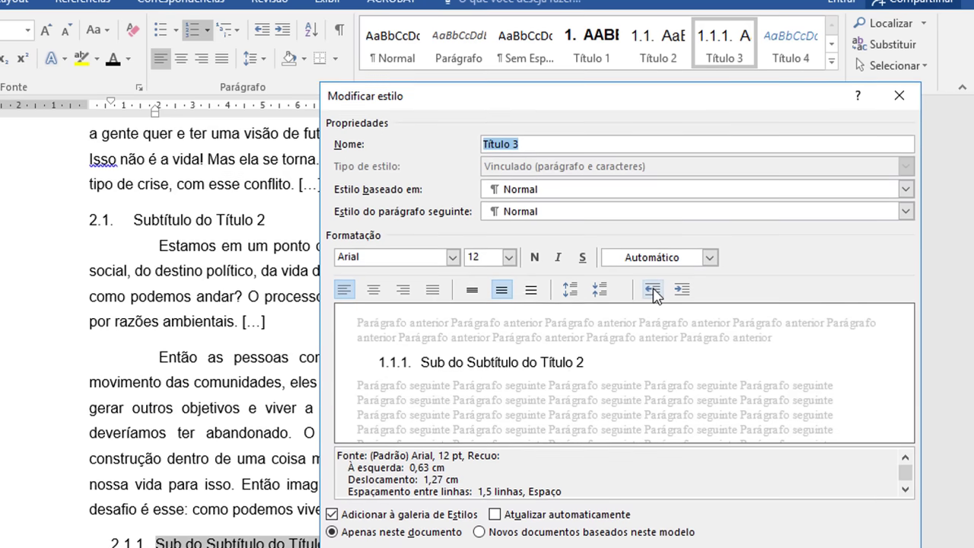
left_click(654, 290)
left_click(739, 503)
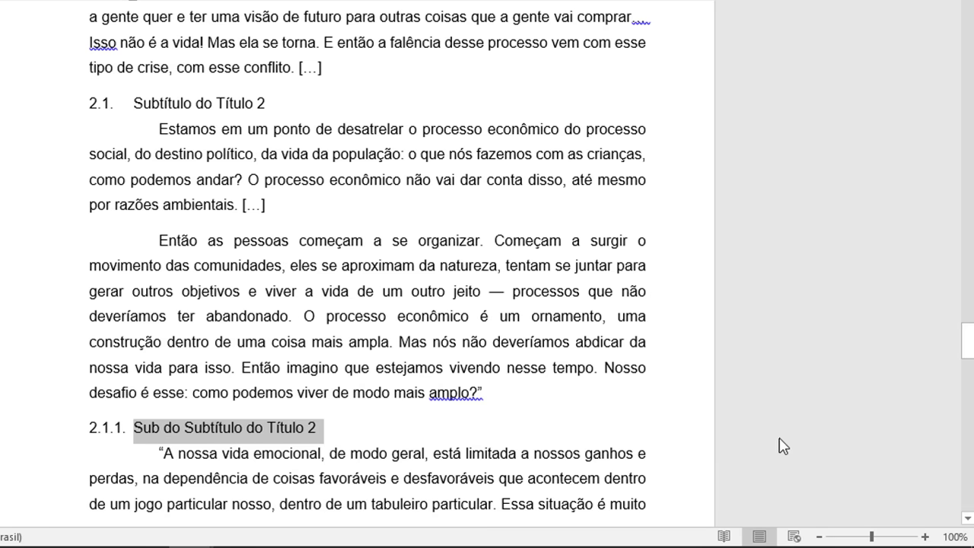
left_click(373, 434)
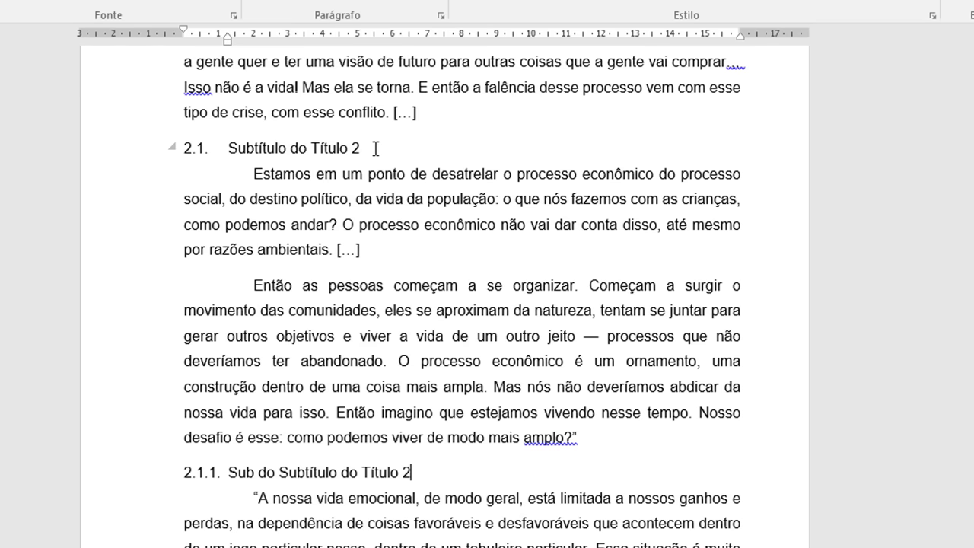
scroll(372, 189, "up", 2)
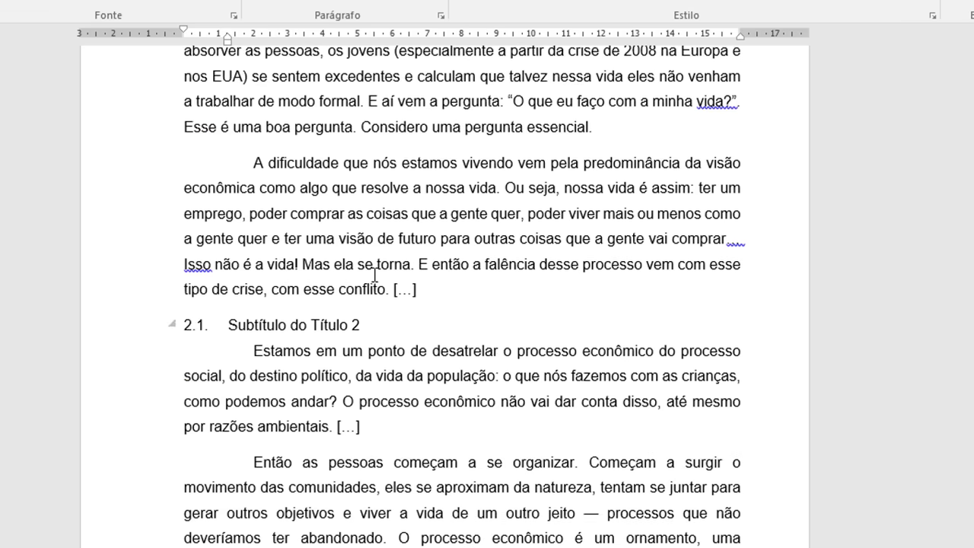
scroll(375, 276, "up", 3)
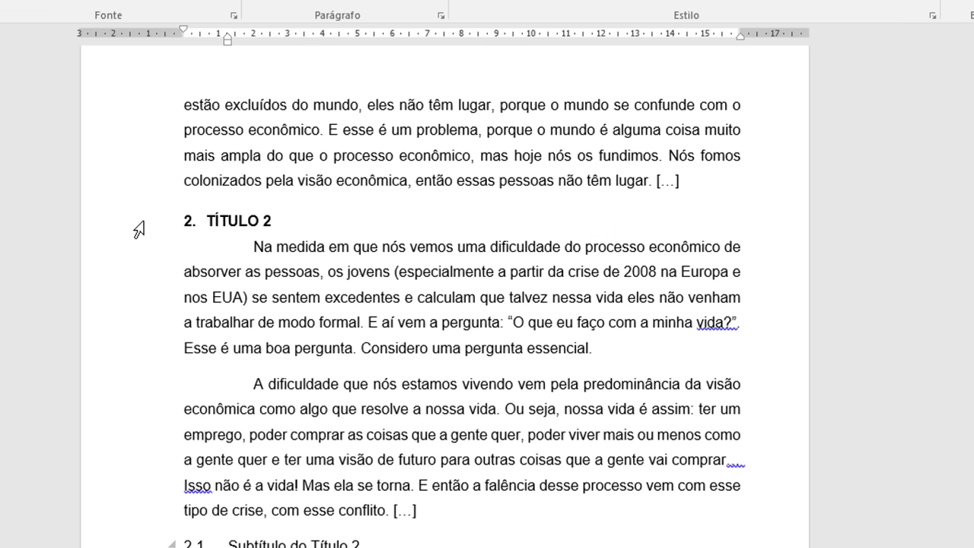
scroll(153, 290, "down", 2)
scroll(153, 291, "down", 1)
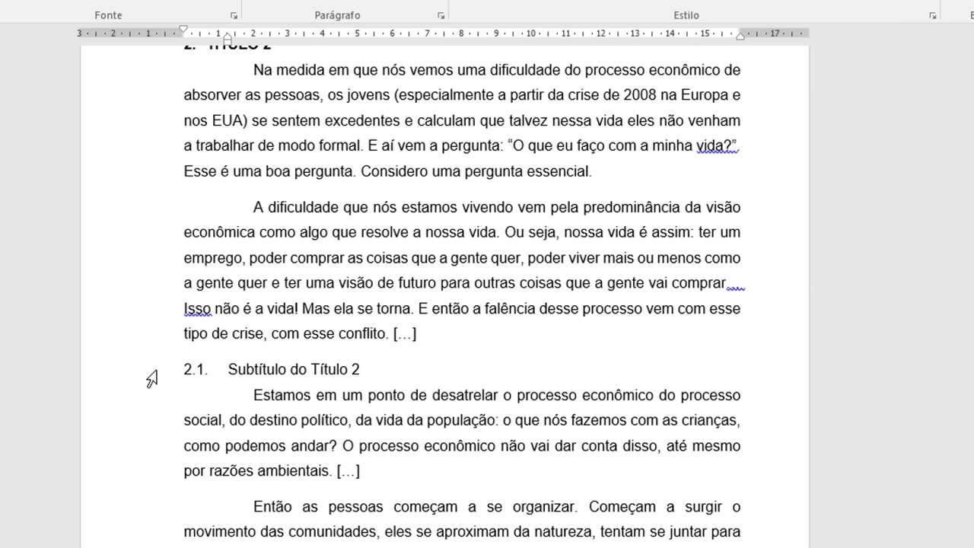
scroll(153, 378, "down", 2)
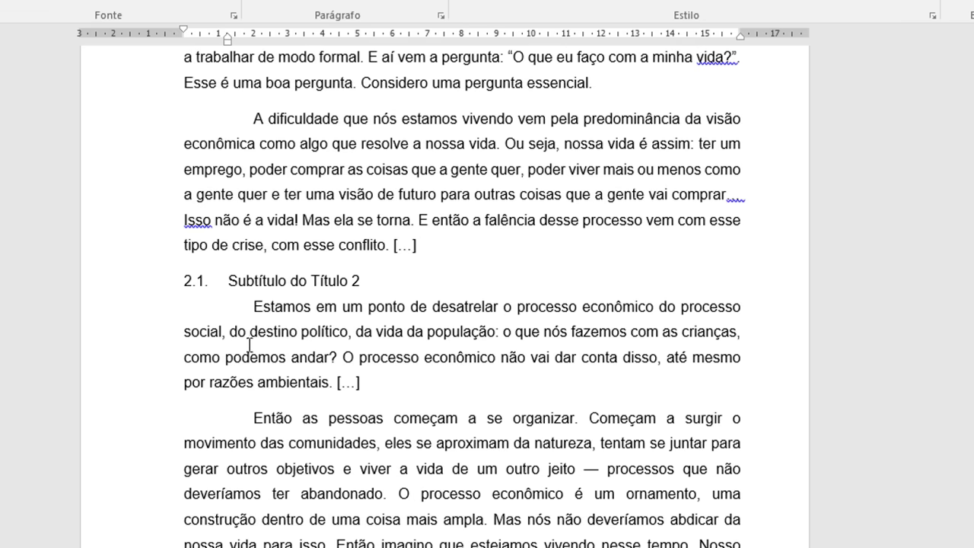
scroll(252, 344, "up", 5)
left_click(235, 312)
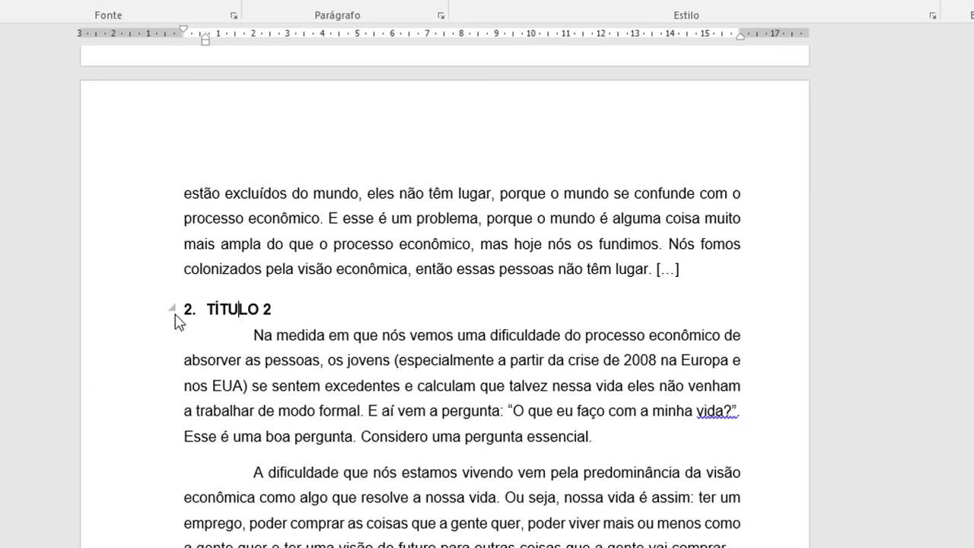
left_click(147, 318)
scroll(375, 399, "down", 7)
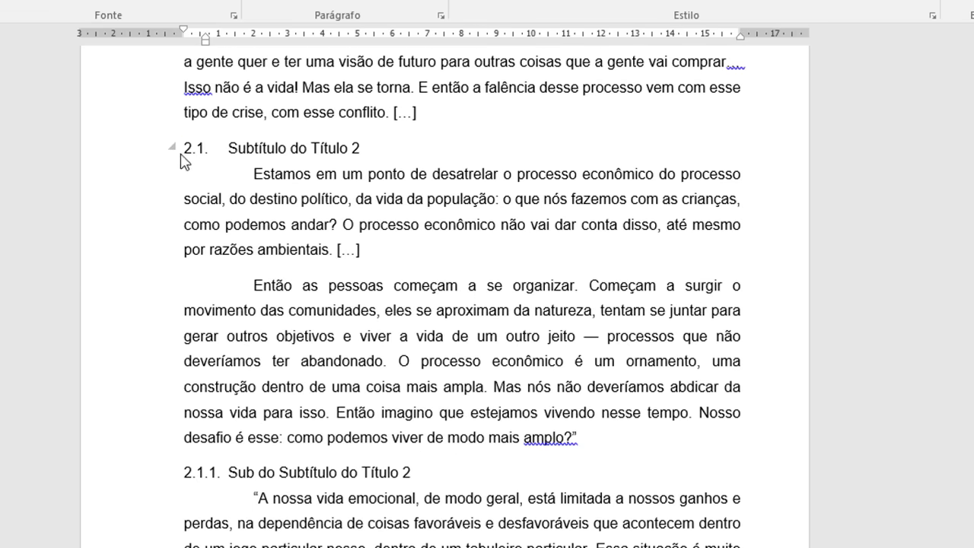
left_click(141, 154)
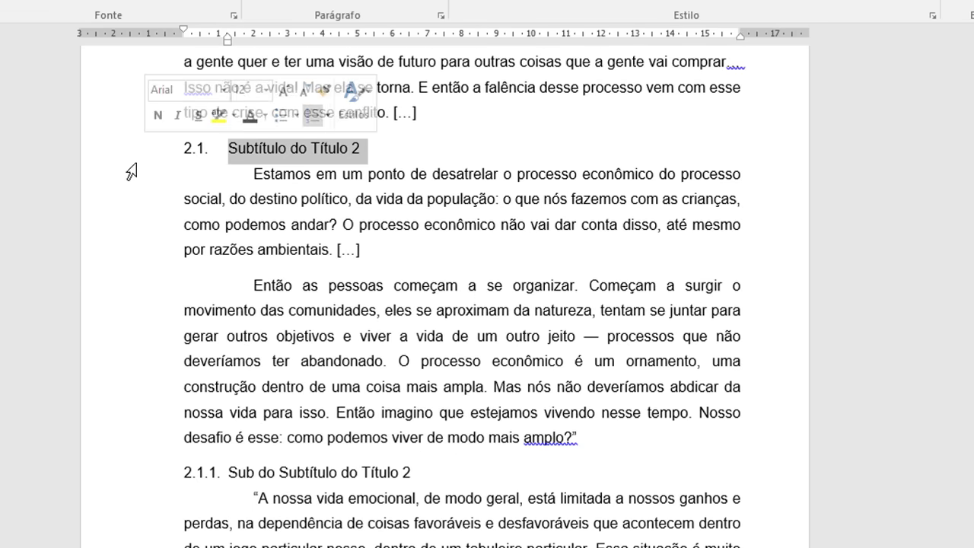
left_click(134, 480)
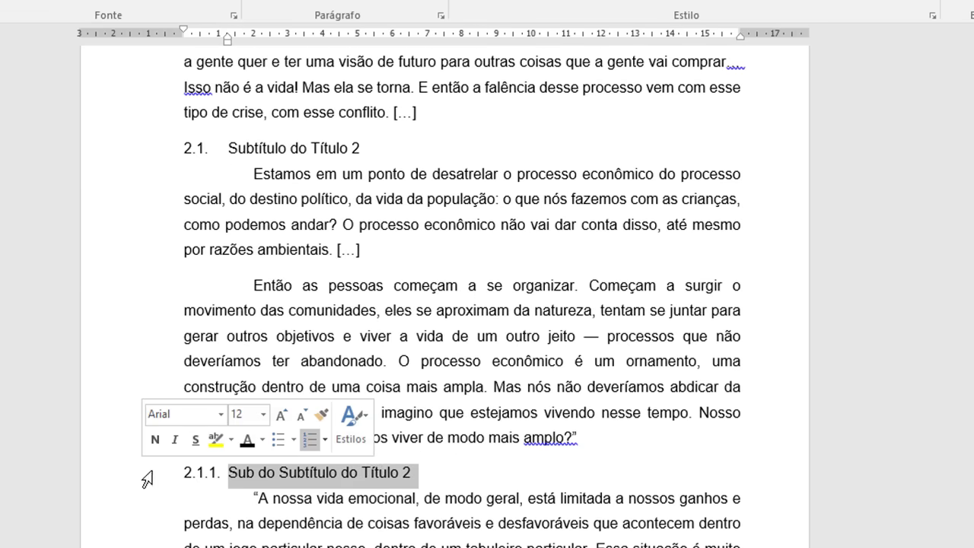
scroll(388, 456, "down", 3)
scroll(388, 362, "down", 12)
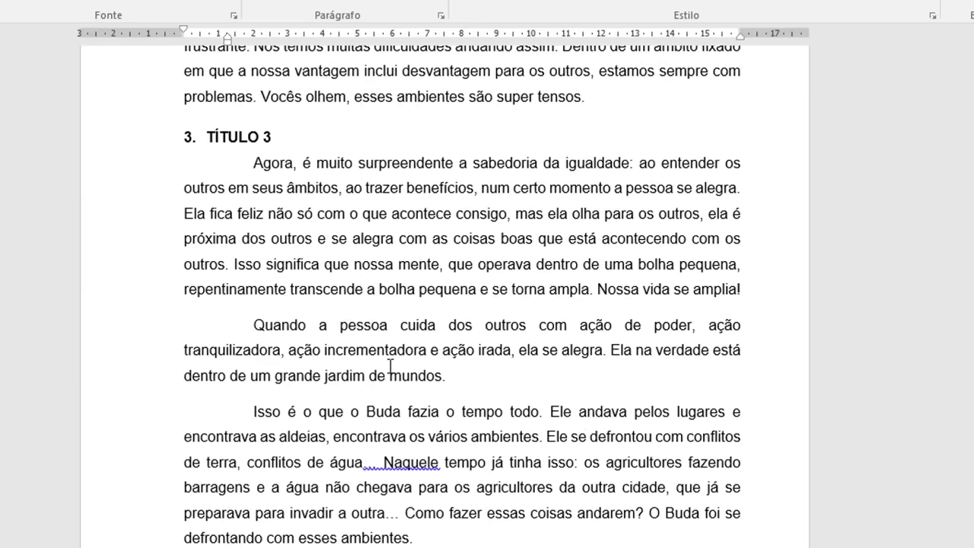
scroll(404, 368, "down", 8)
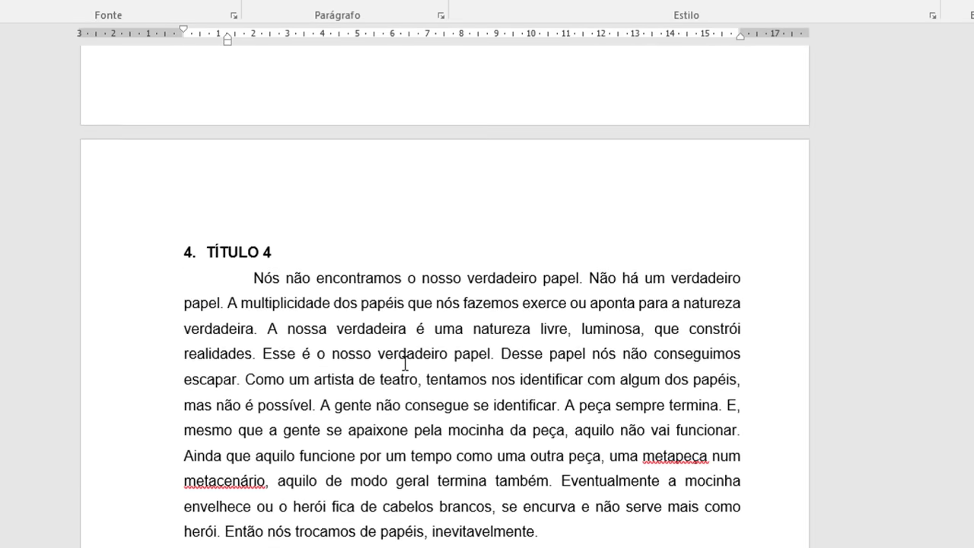
scroll(414, 366, "up", 2)
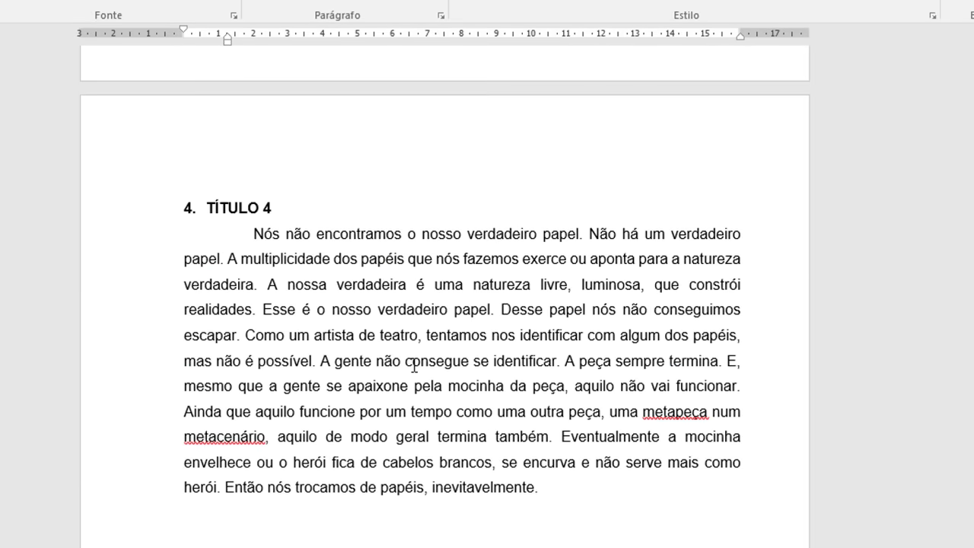
scroll(414, 365, "up", 7)
scroll(446, 378, "down", 3)
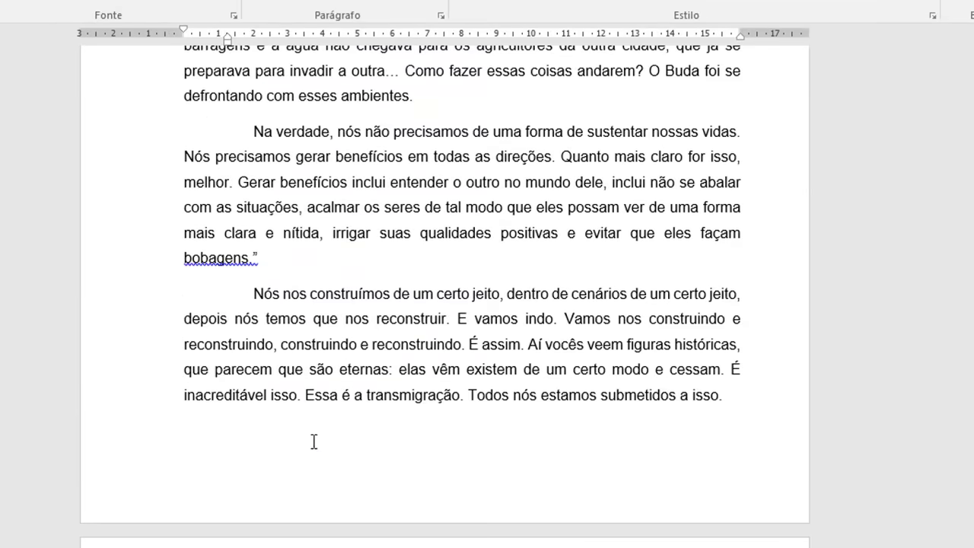
scroll(312, 442, "down", 3)
scroll(308, 440, "up", 9)
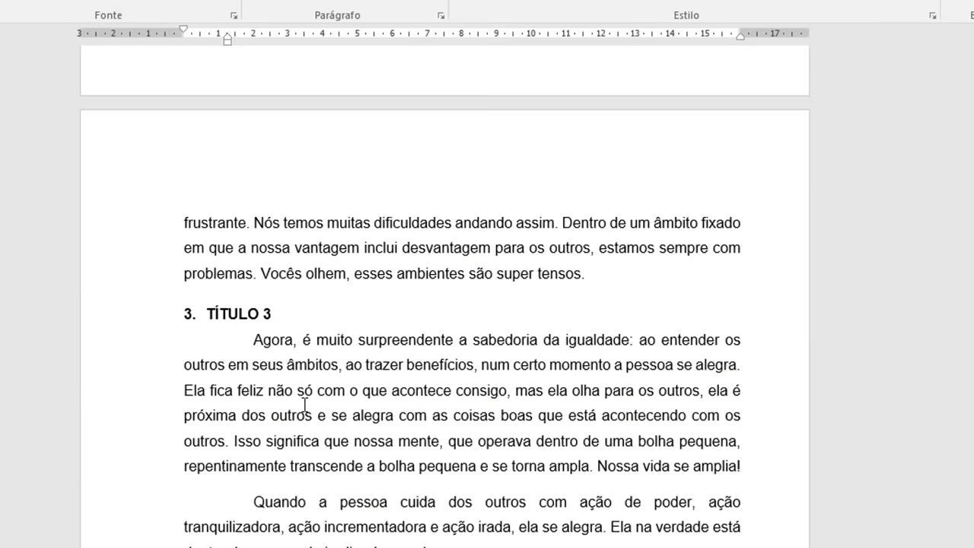
scroll(305, 403, "up", 8)
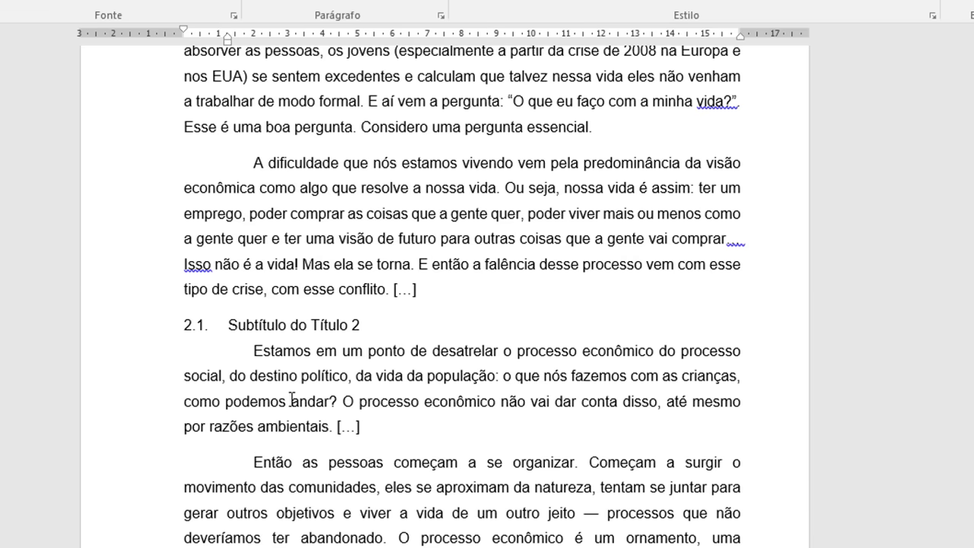
scroll(291, 399, "up", 9)
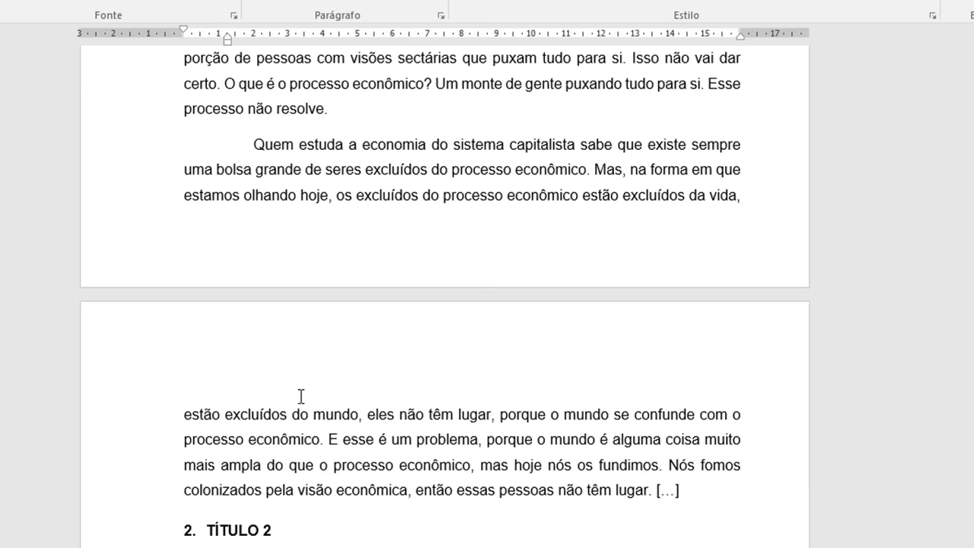
scroll(302, 397, "up", 3)
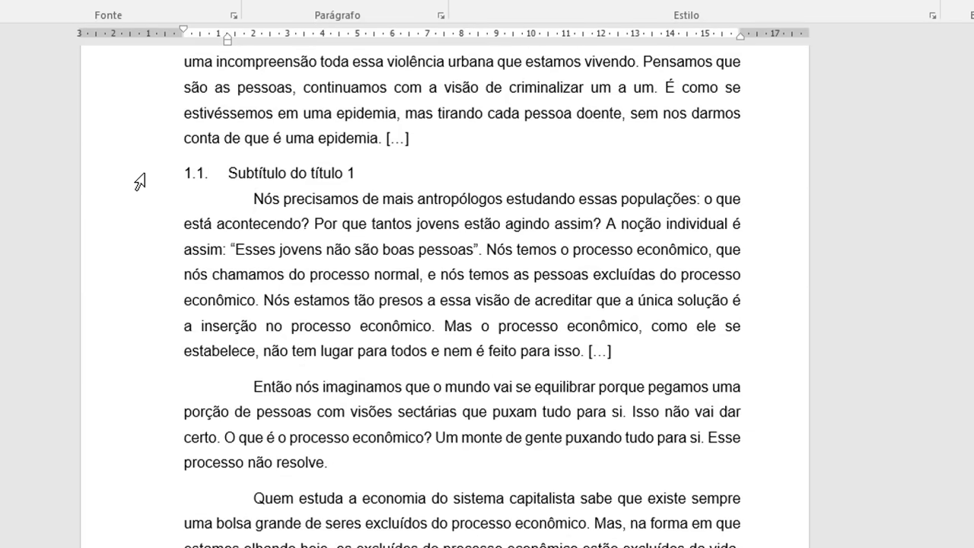
Step: Bold the Subtítulo do título 1 heading and update Título 2 to match it
left_click(139, 183)
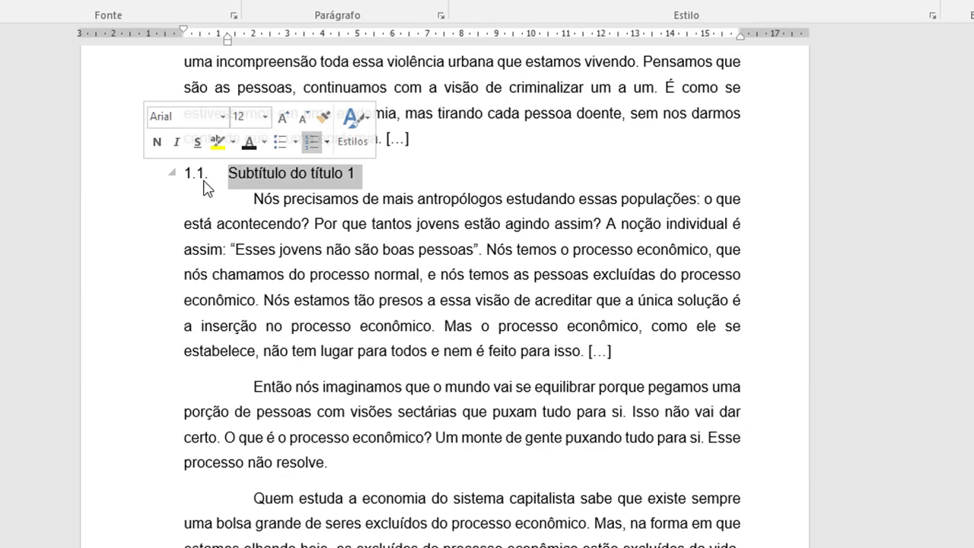
left_click(767, 67)
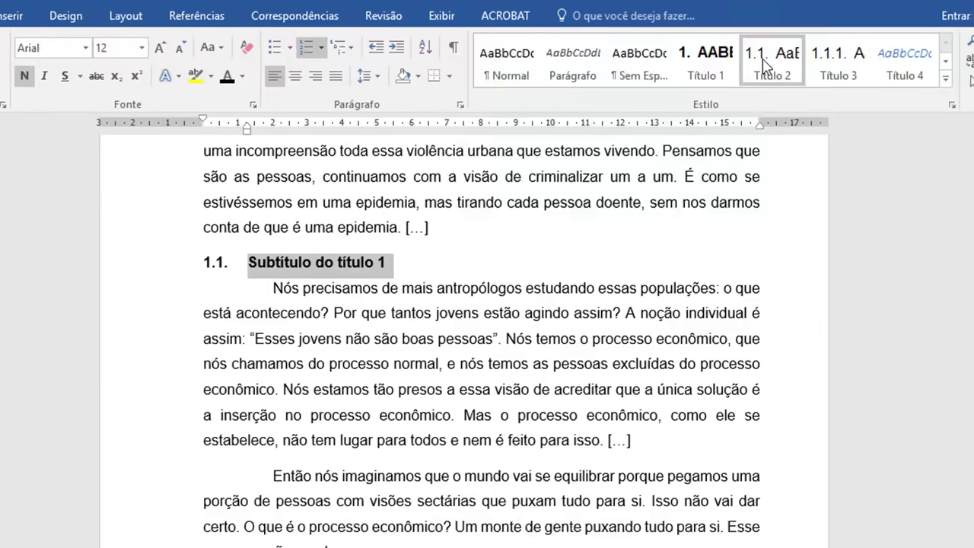
right_click(767, 67)
left_click(675, 90)
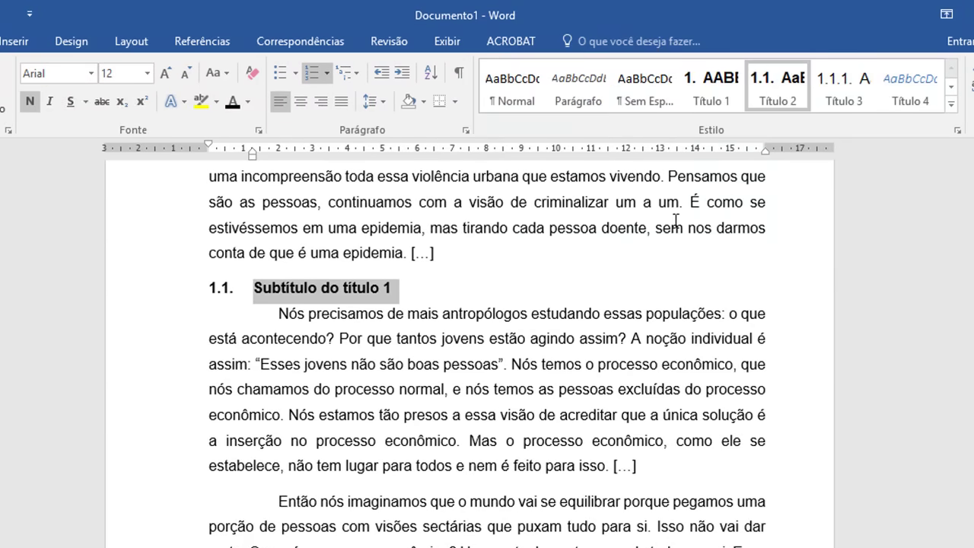
Step: Italicize the Sub do Subtítulo do Título 2 heading and update Título 3 to match it
scroll(477, 307, "down", 10)
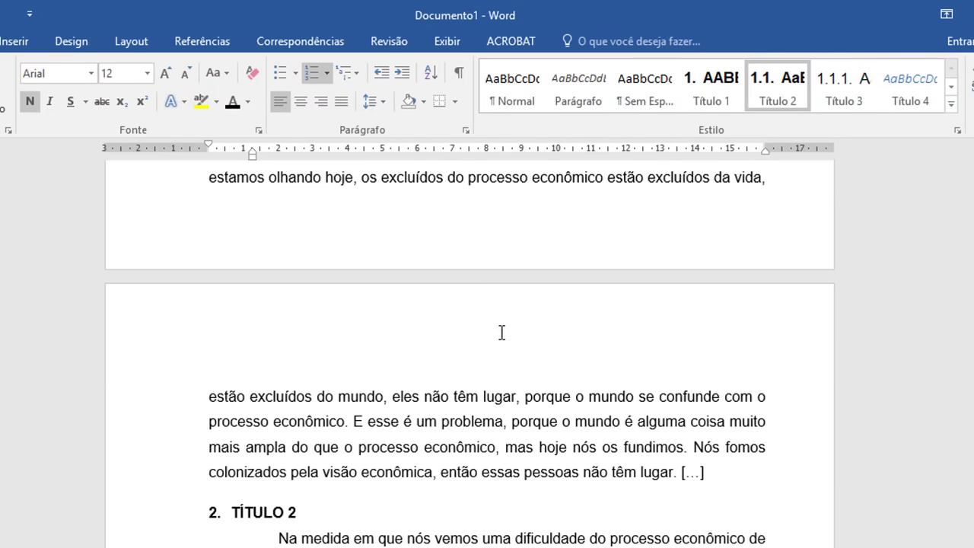
scroll(496, 354, "down", 5)
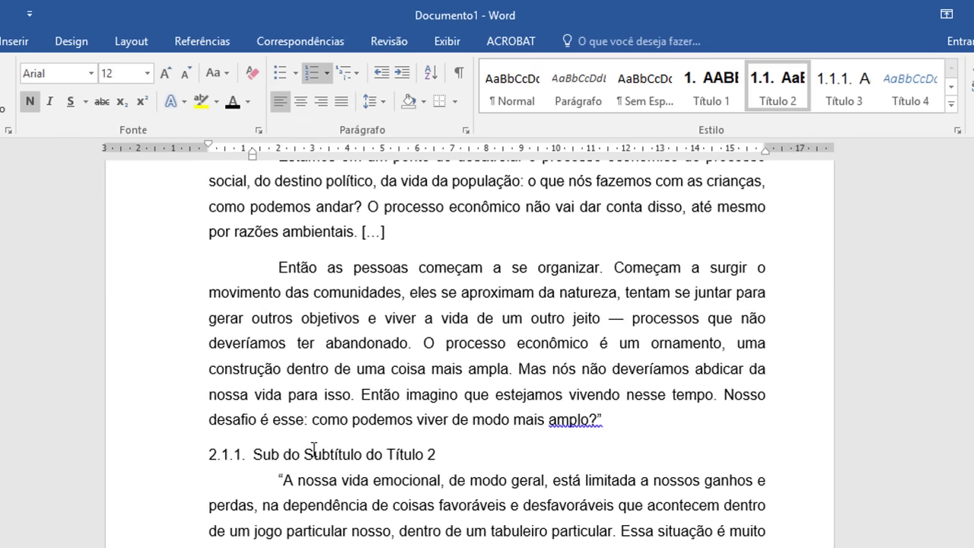
left_click(164, 465)
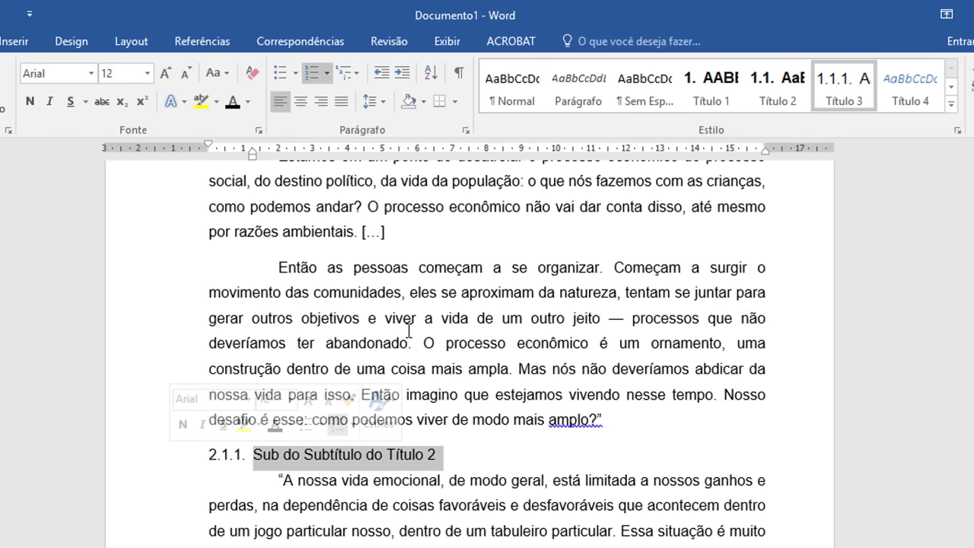
left_click(50, 101)
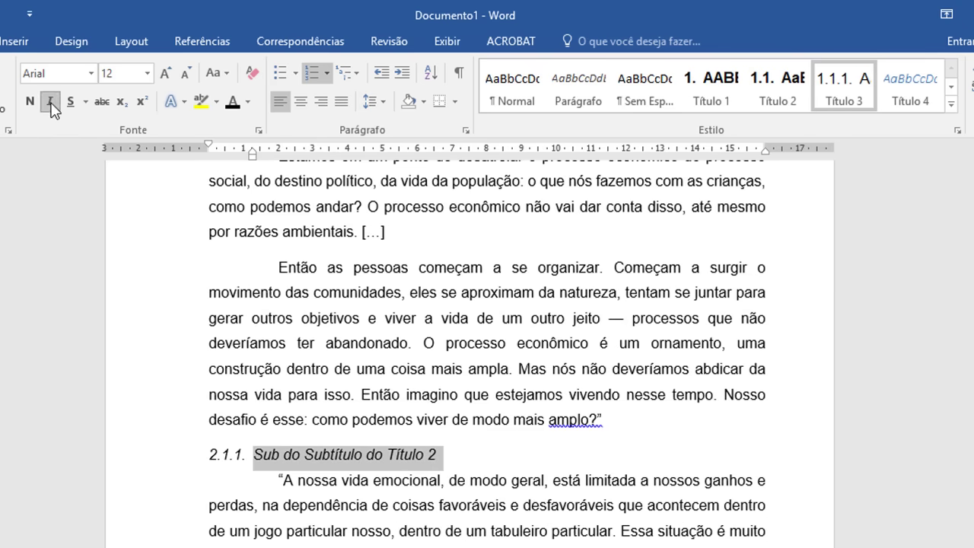
right_click(851, 84)
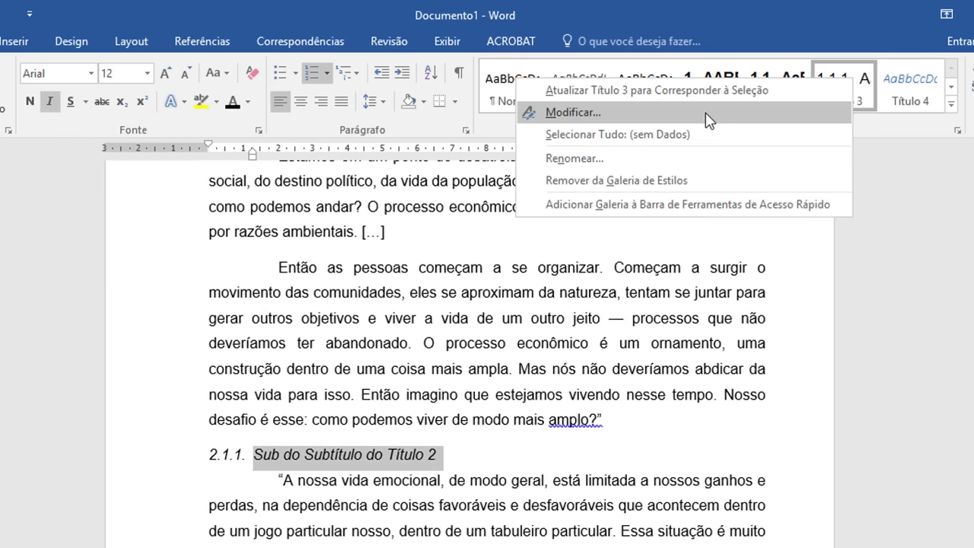
left_click(702, 92)
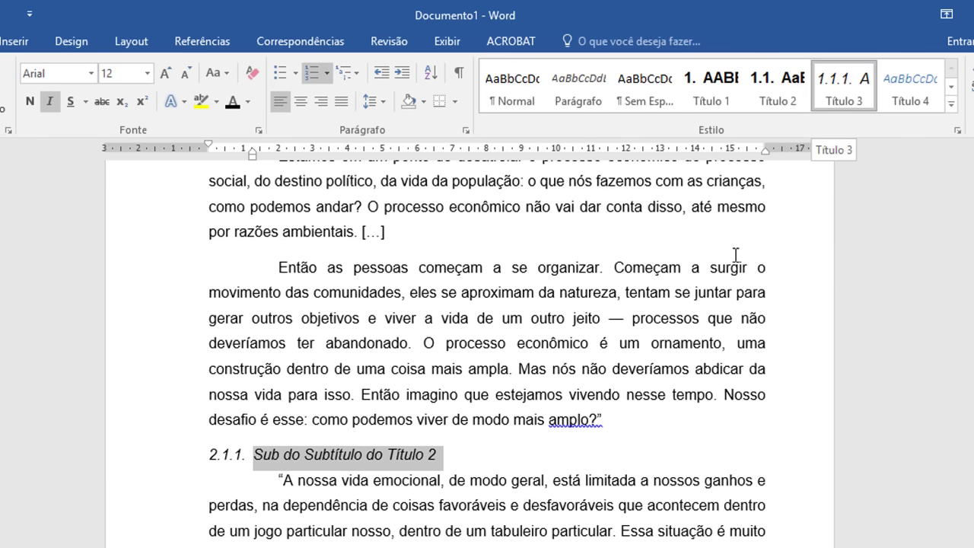
left_click(464, 491)
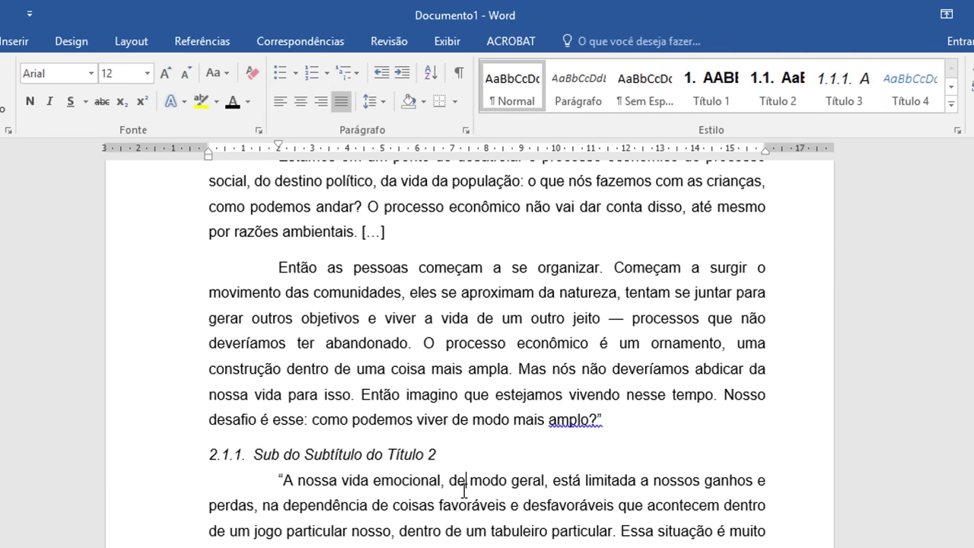
scroll(462, 492, "down", 7)
Step: Insert a page break after the TÍTULO 4 section
scroll(460, 493, "down", 13)
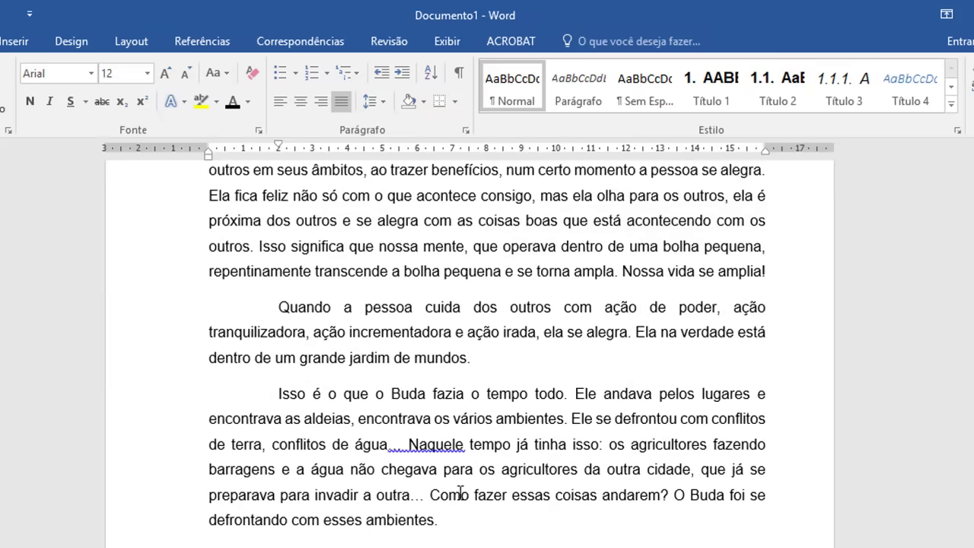
scroll(460, 494, "down", 4)
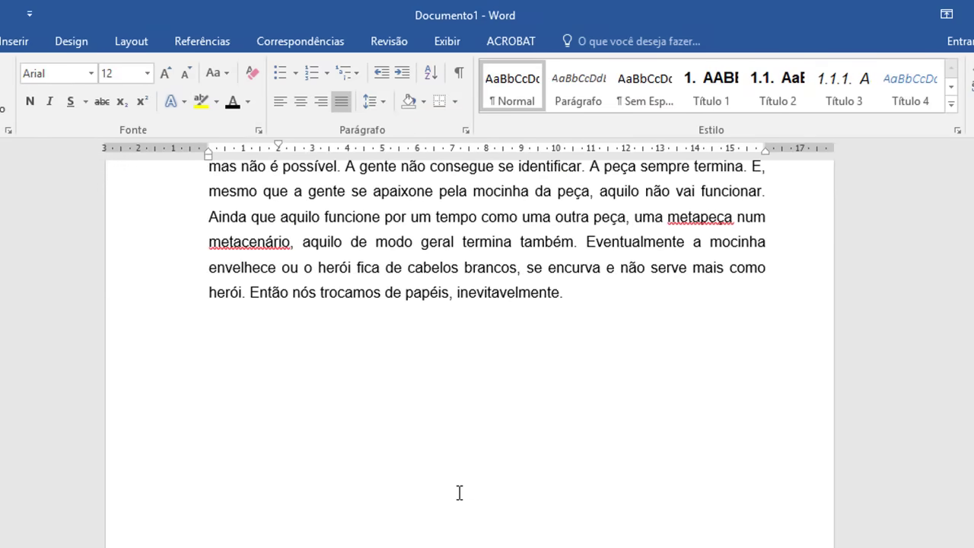
scroll(459, 493, "up", 2)
scroll(459, 493, "up", 1)
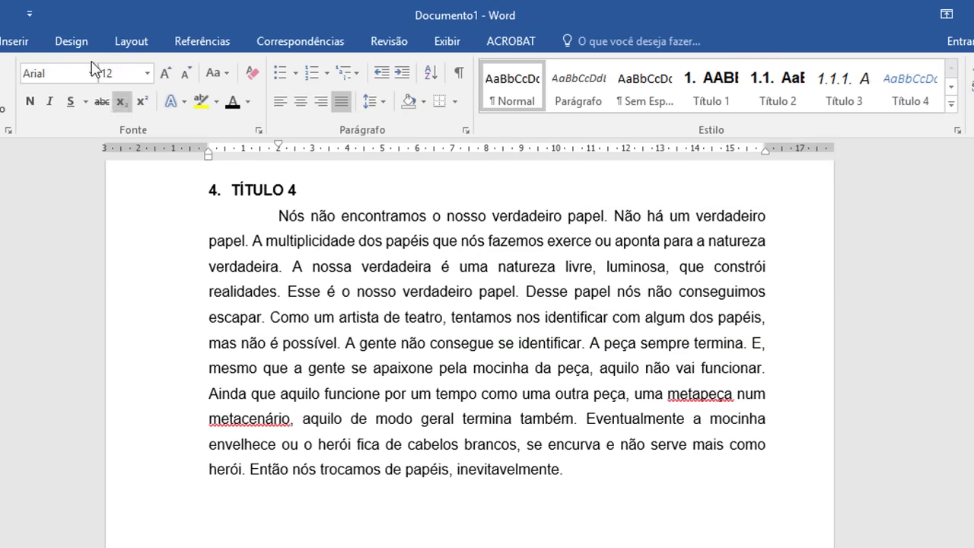
left_click(140, 32)
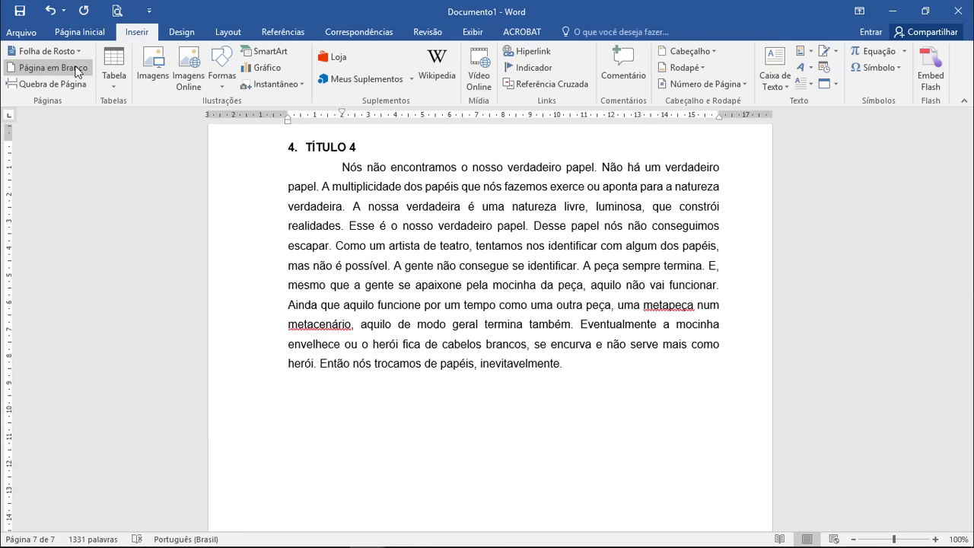
left_click(53, 83)
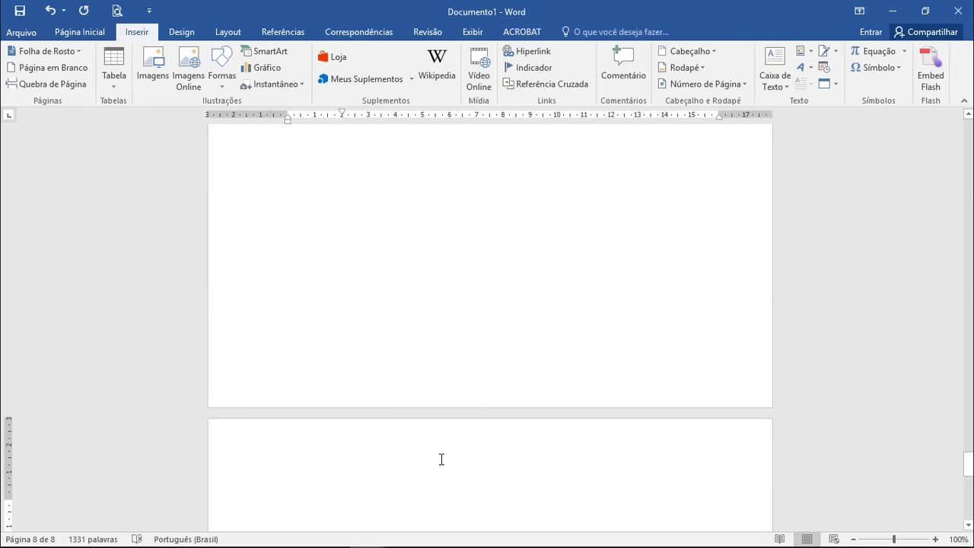
Step: Type BIBLIOGRAFIA, apply Título 1 so it becomes heading 5., and start a new line
type("B")
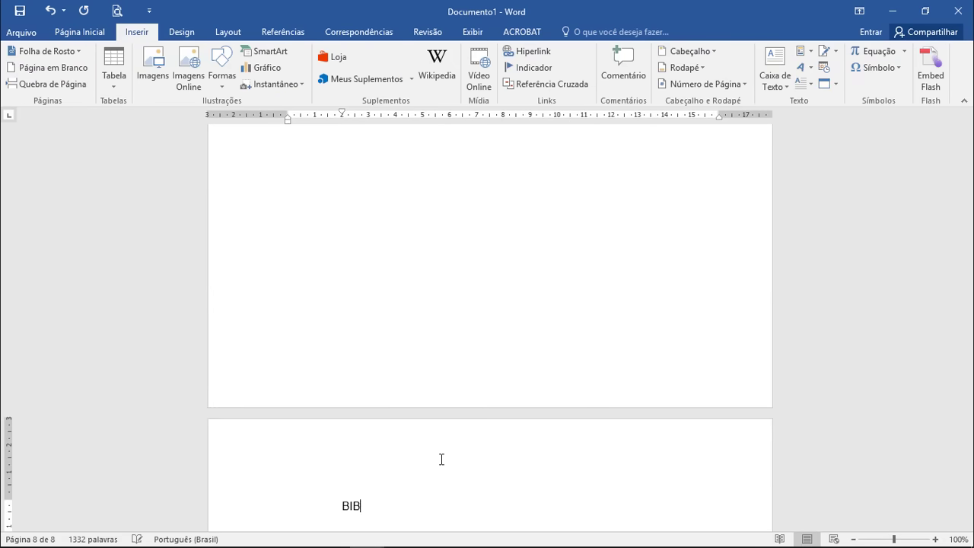
type("lBLIOGRAFIA")
scroll(389, 348, "down", 3)
left_click(76, 32)
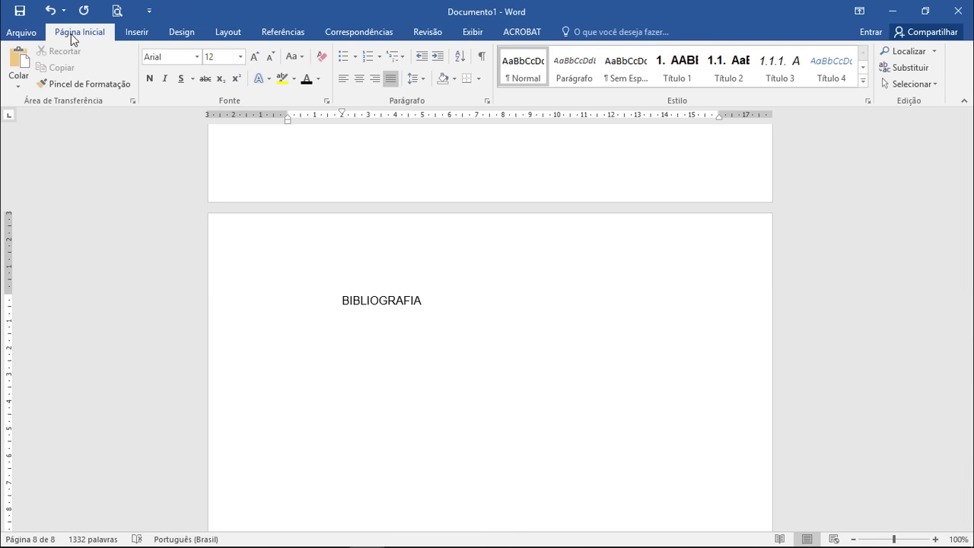
left_click(680, 70)
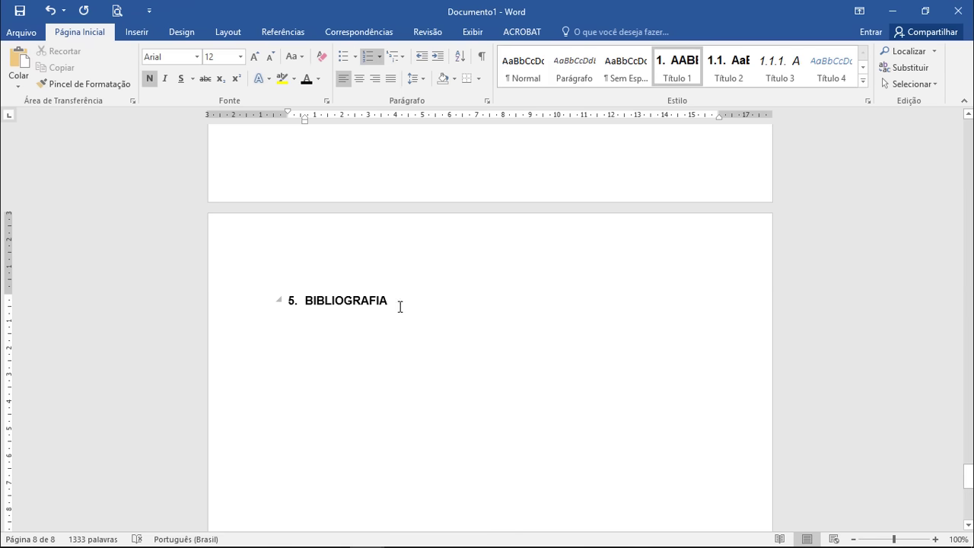
key("Return")
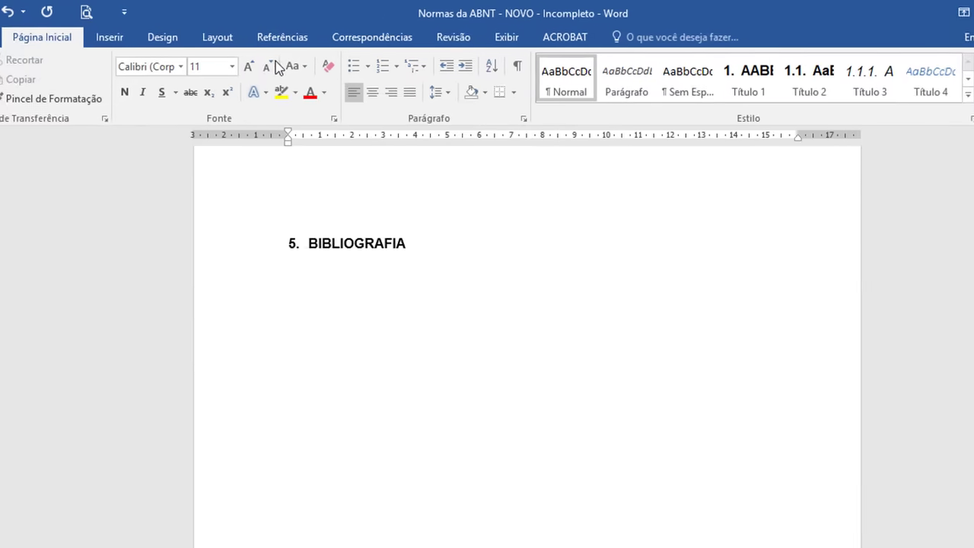
Step: Choose ABNT NBR 6023:2002* as the bibliography style on the Referências tab
left_click(277, 32)
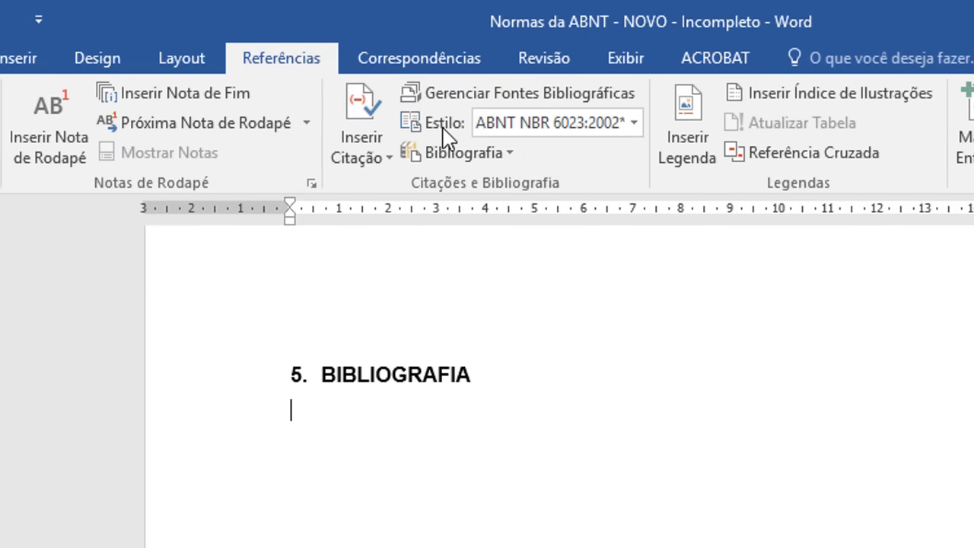
left_click(634, 124)
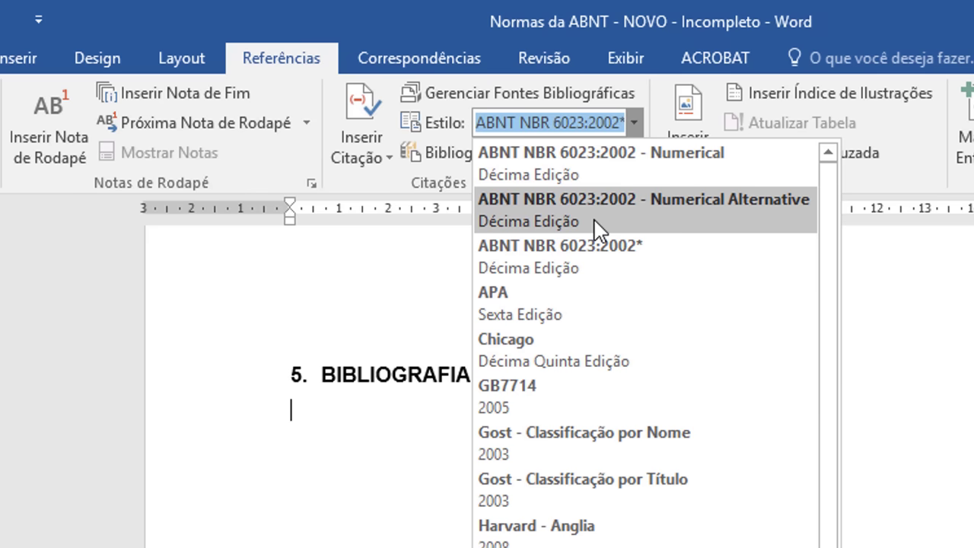
left_click(589, 270)
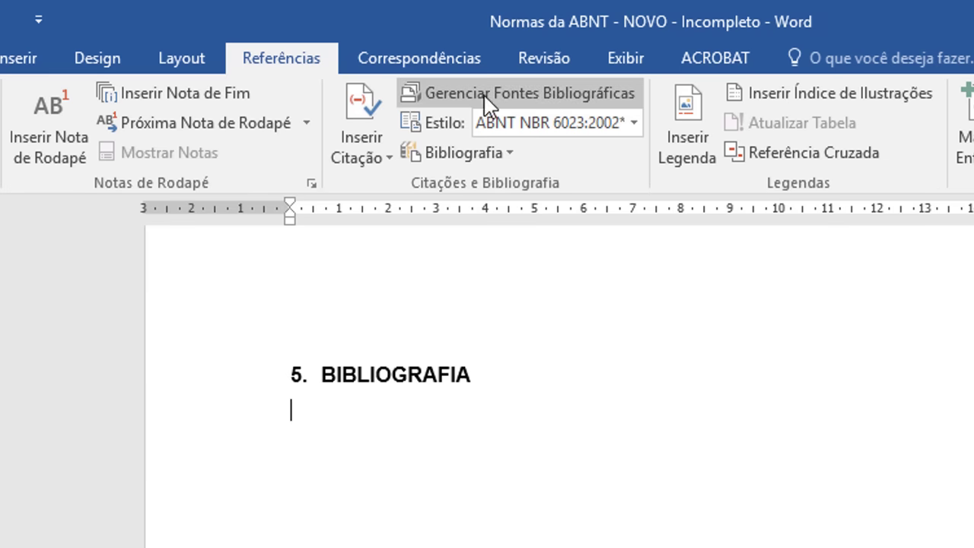
Step: Create a Livro source: Criando Programas Avançados em Python, 2017, São Paulo, Zyon, 2ª edição
left_click(545, 97)
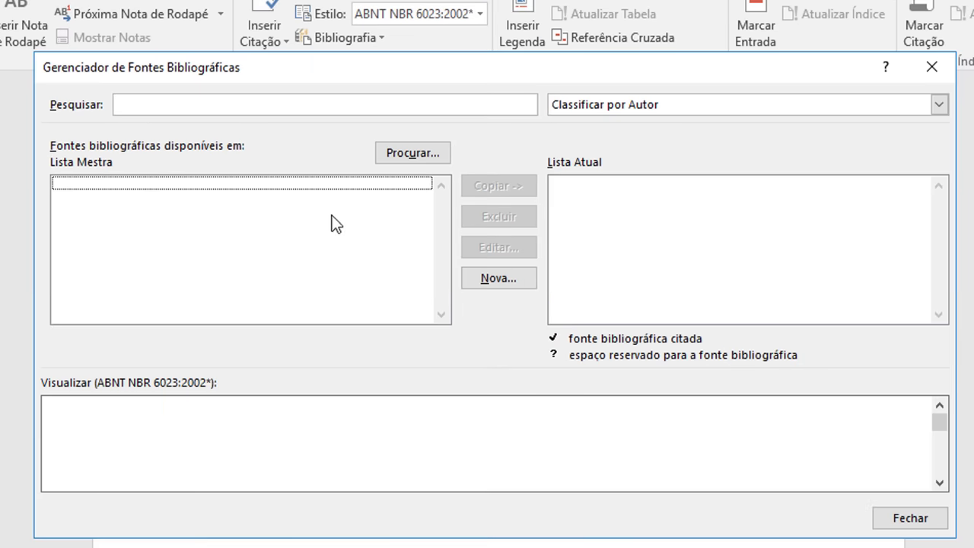
left_click(498, 279)
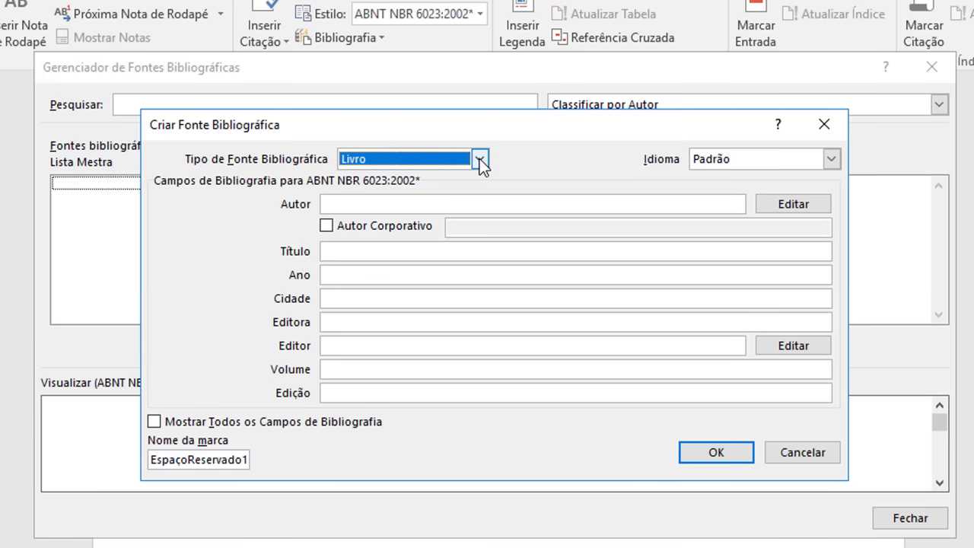
left_click(480, 158)
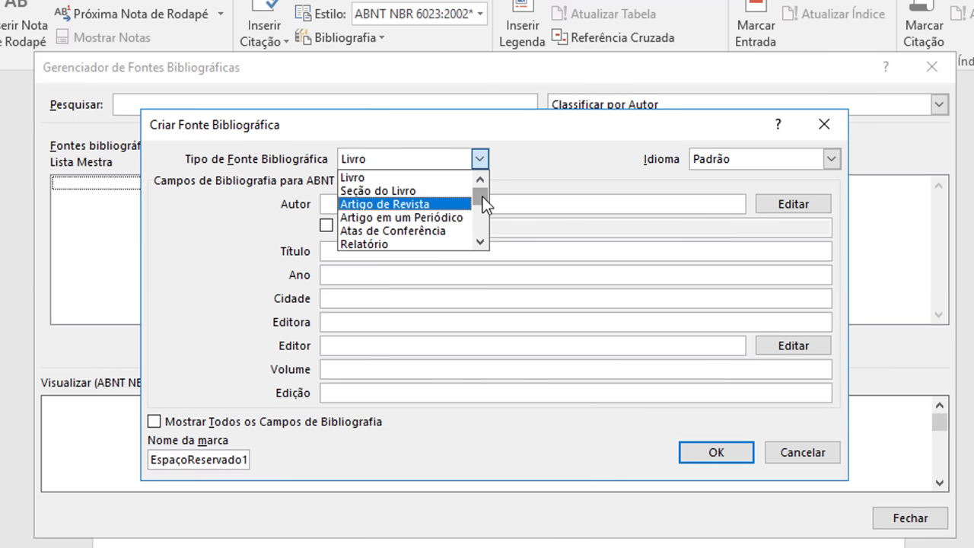
left_click_drag(482, 197, 480, 186)
scroll(444, 224, "down", 2)
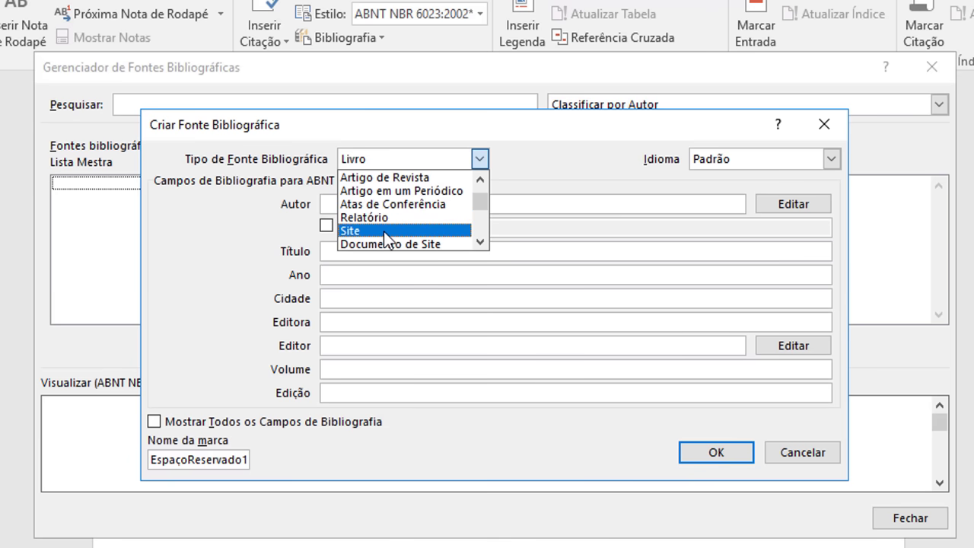
scroll(457, 179, "up", 1)
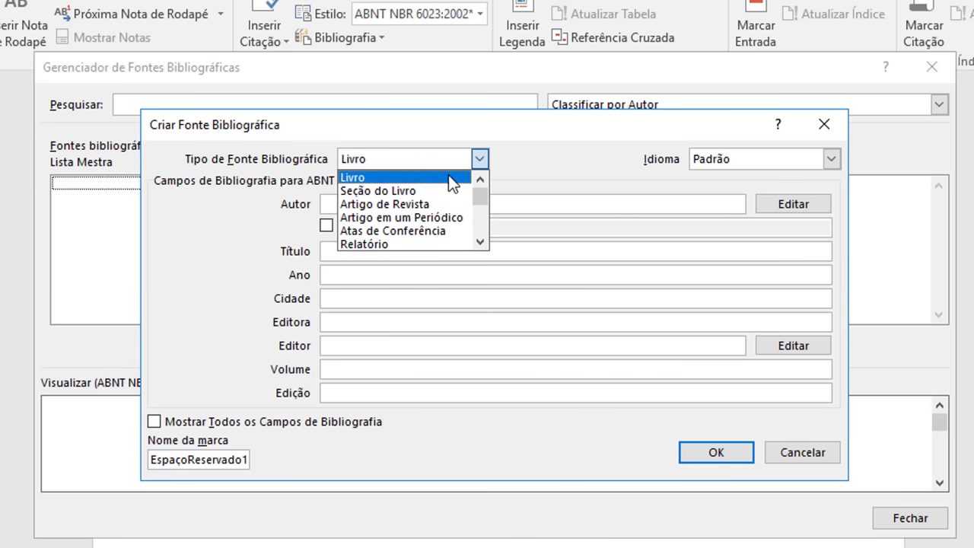
left_click(448, 178)
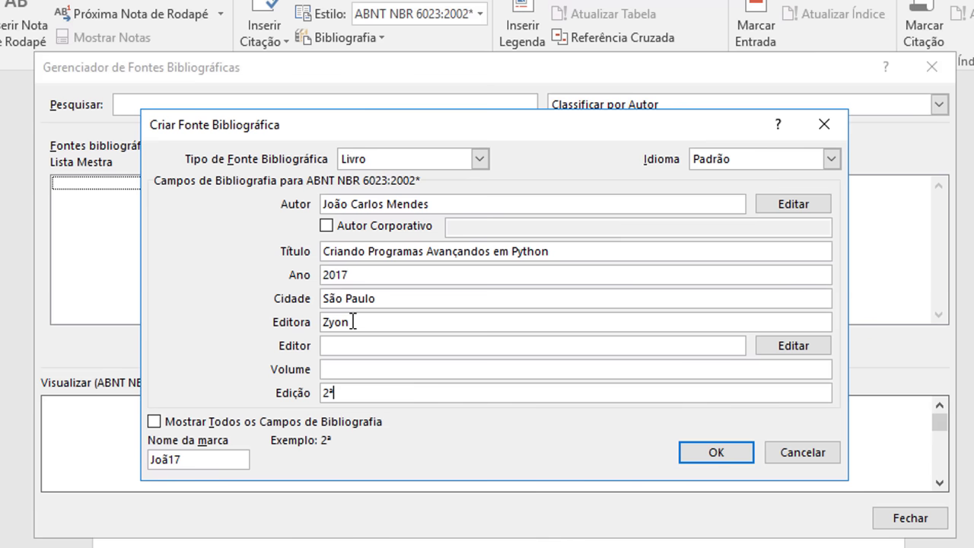
left_click(450, 200)
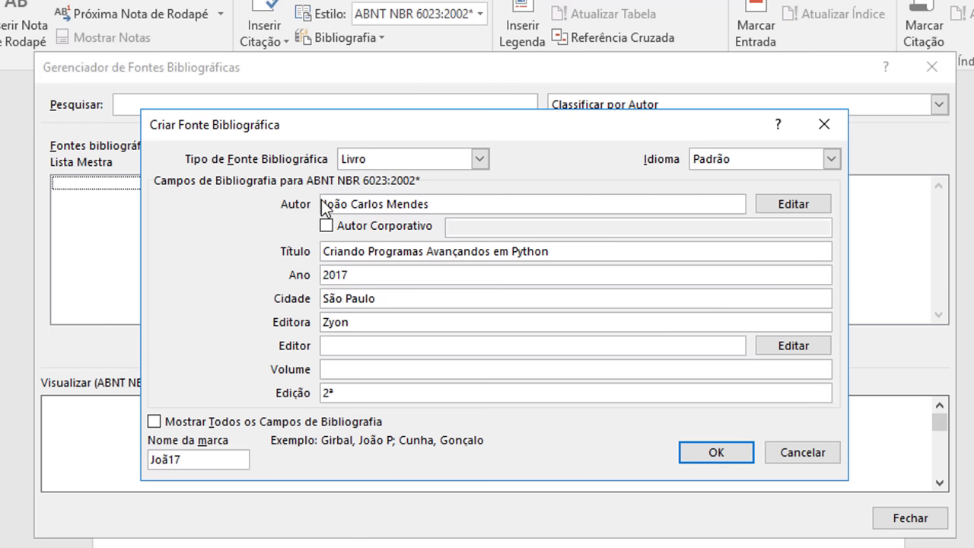
Step: Format the author name surname-first, retyping the surname in capitals
left_click(793, 204)
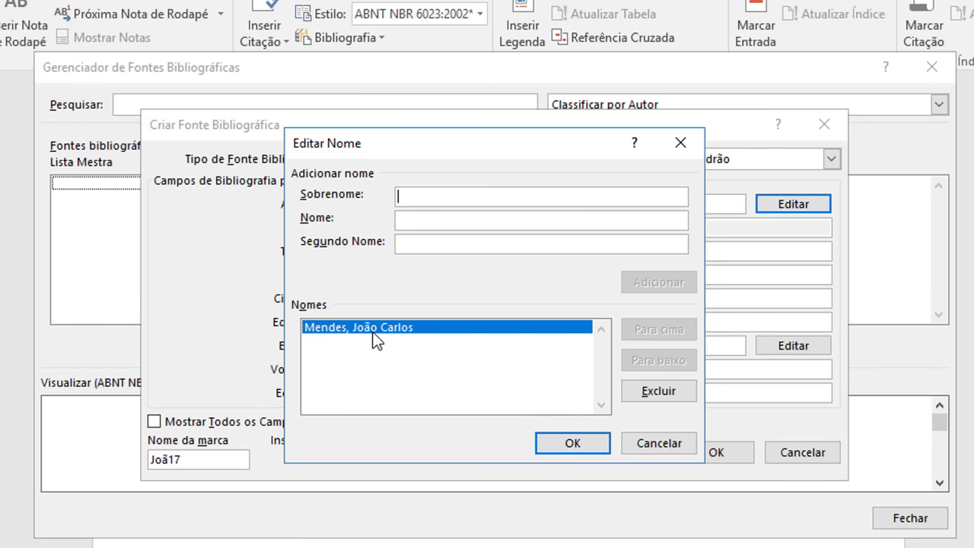
left_click(583, 443)
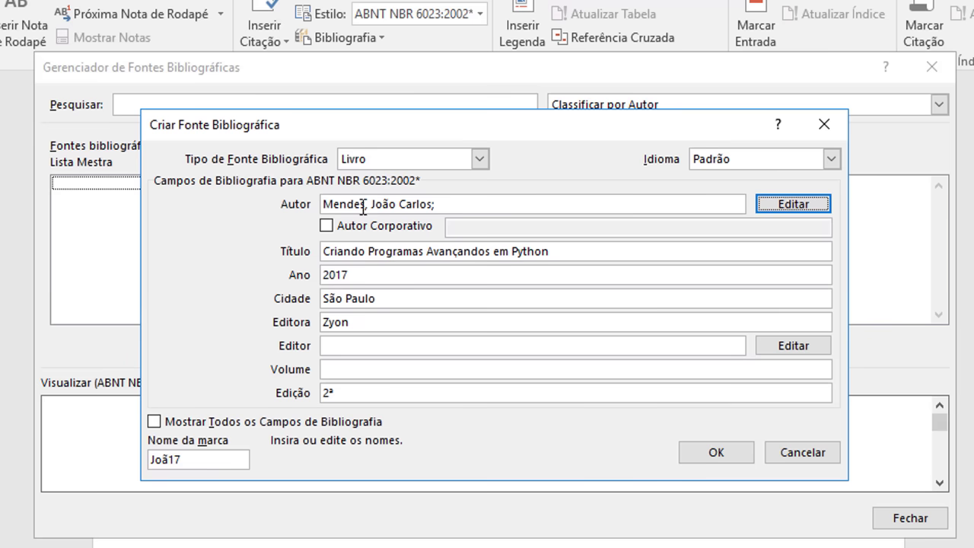
left_click_drag(366, 204, 302, 201)
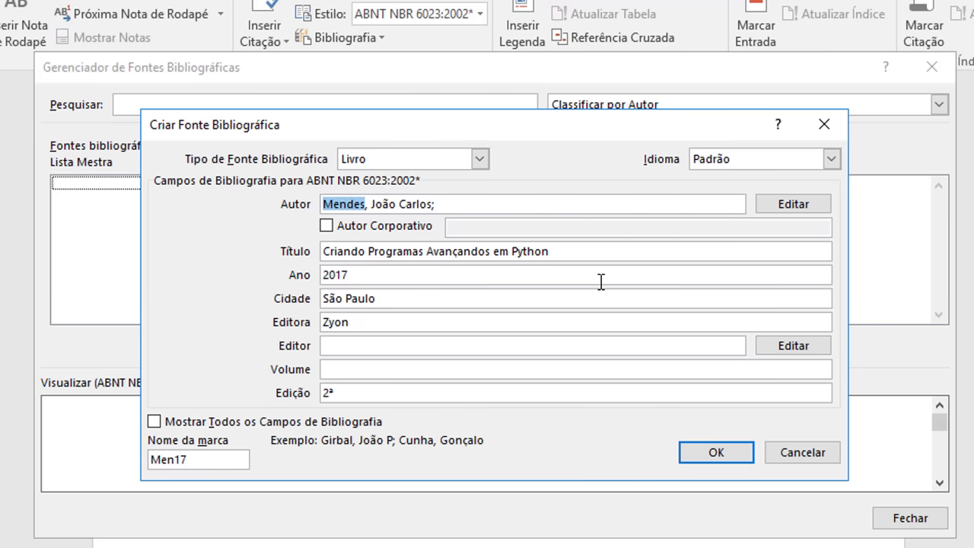
type("MENDES")
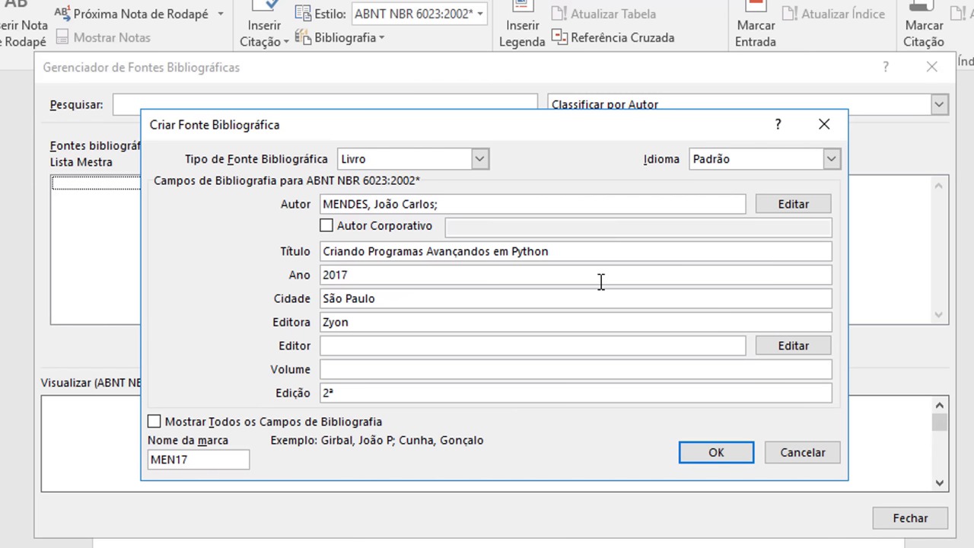
type(",")
Step: Review the title, year, city, publisher and edition fields, then save the book source
left_click(432, 251)
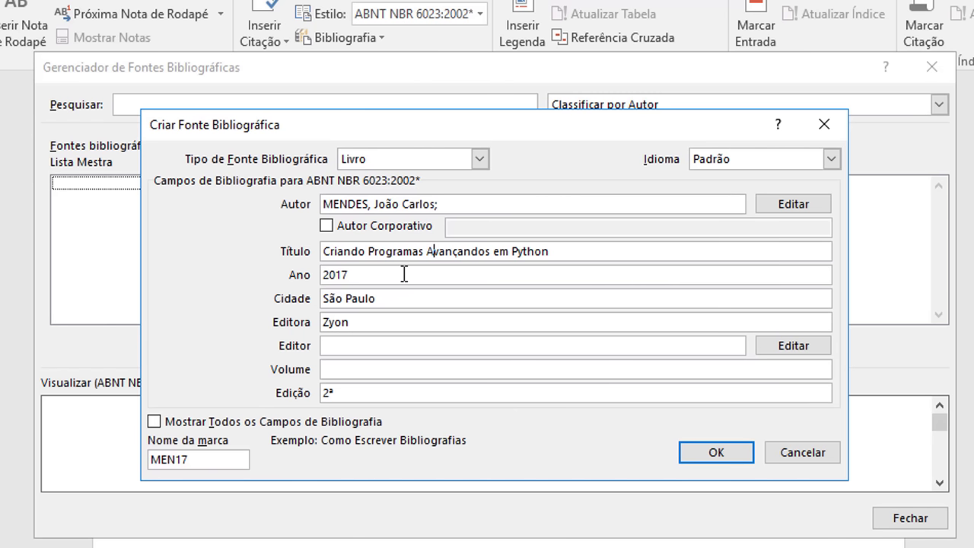
left_click(405, 274)
left_click(406, 298)
left_click(402, 322)
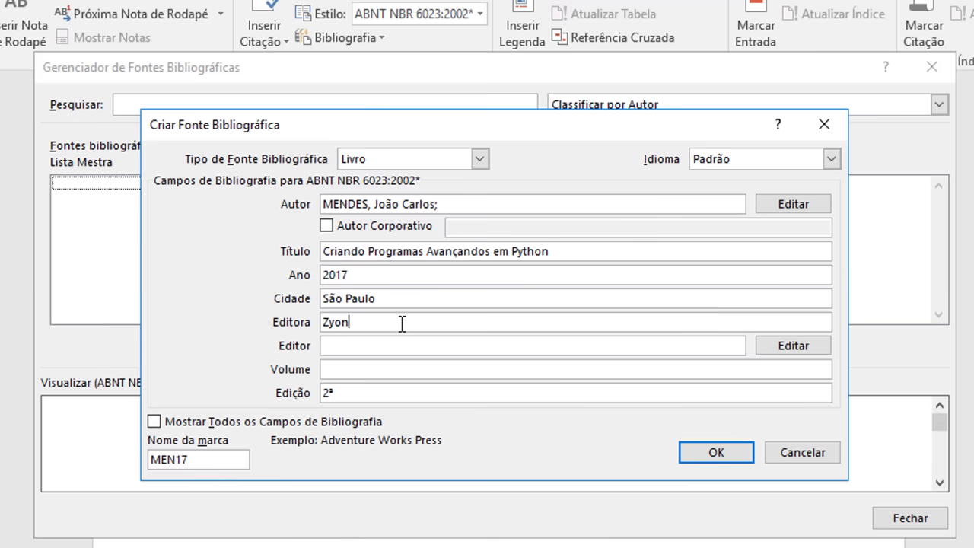
left_click(381, 392)
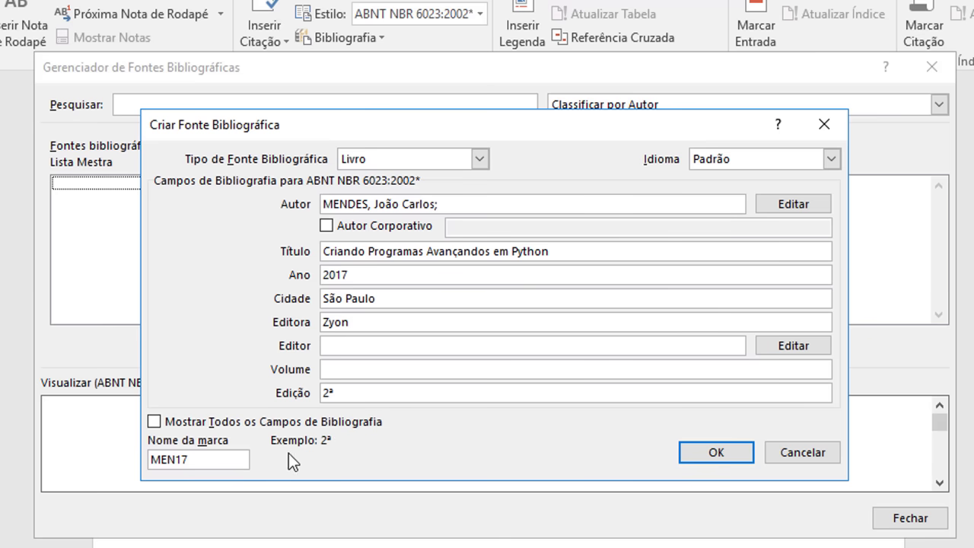
left_click(345, 370)
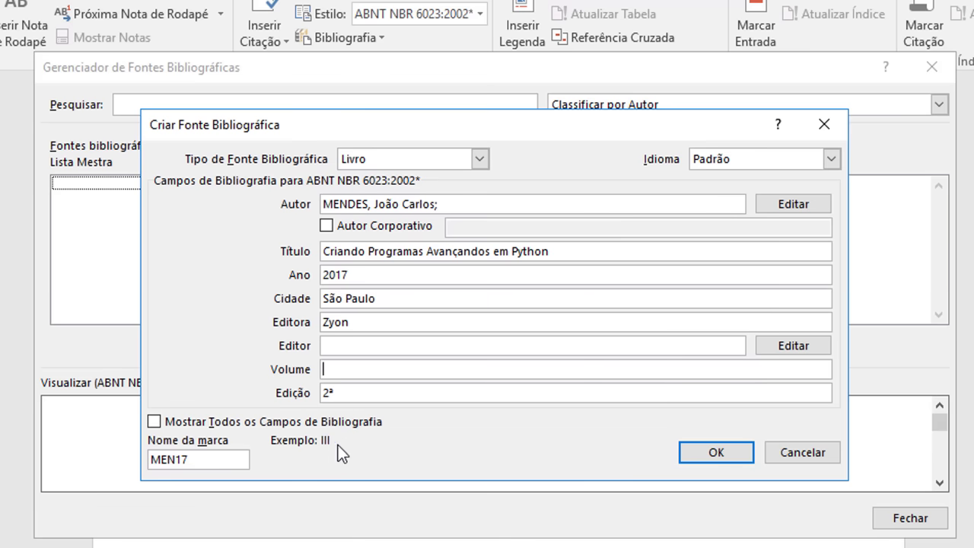
left_click(327, 346)
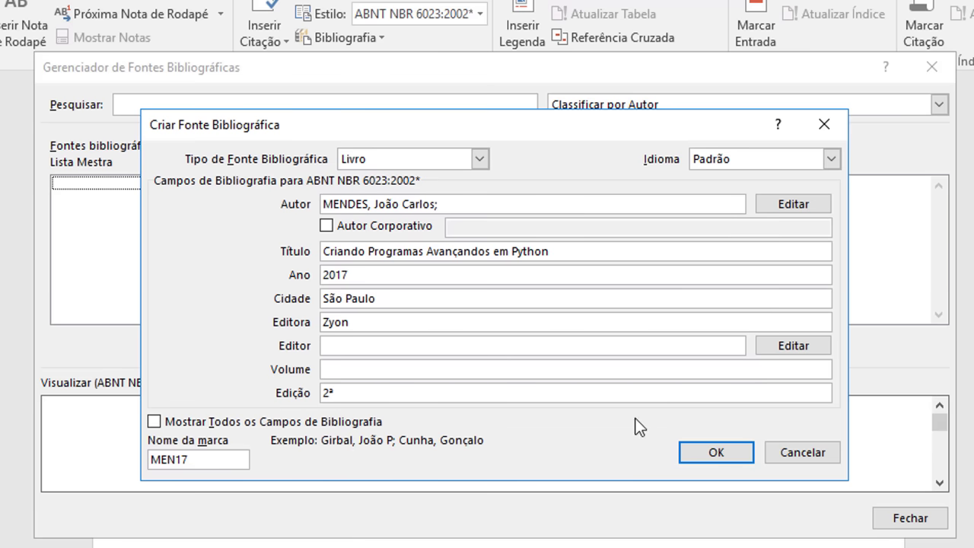
left_click(700, 452)
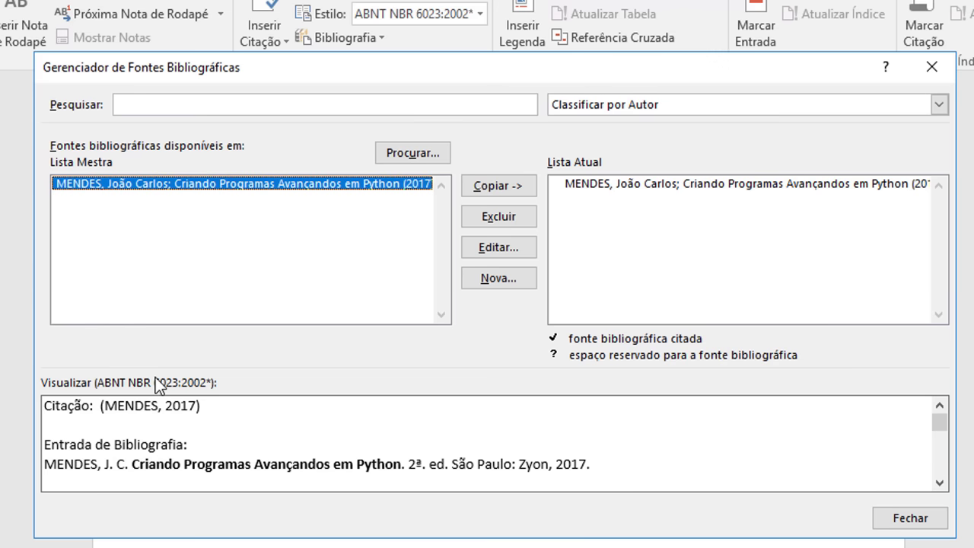
Step: Close the source manager, insert a bibliography under the heading, then undo it
left_click(911, 518)
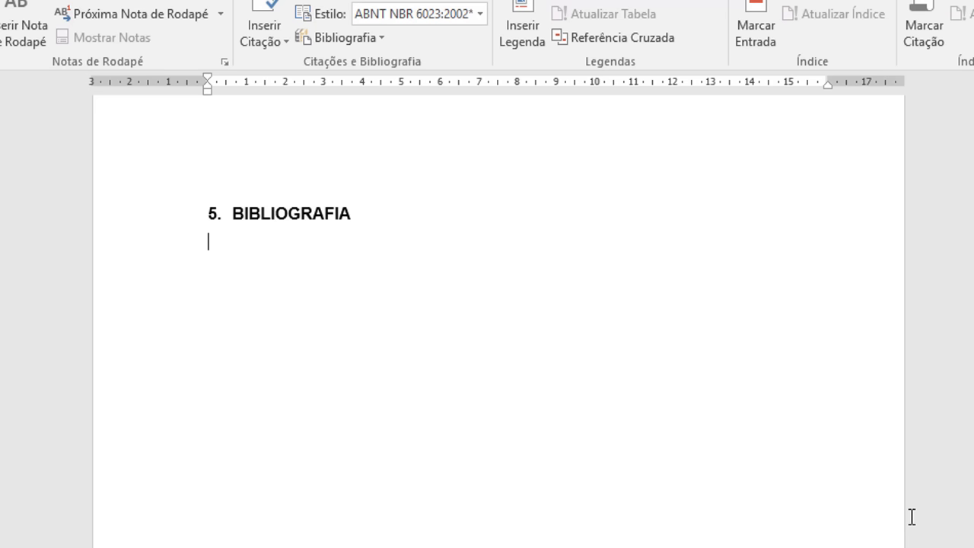
left_click(377, 38)
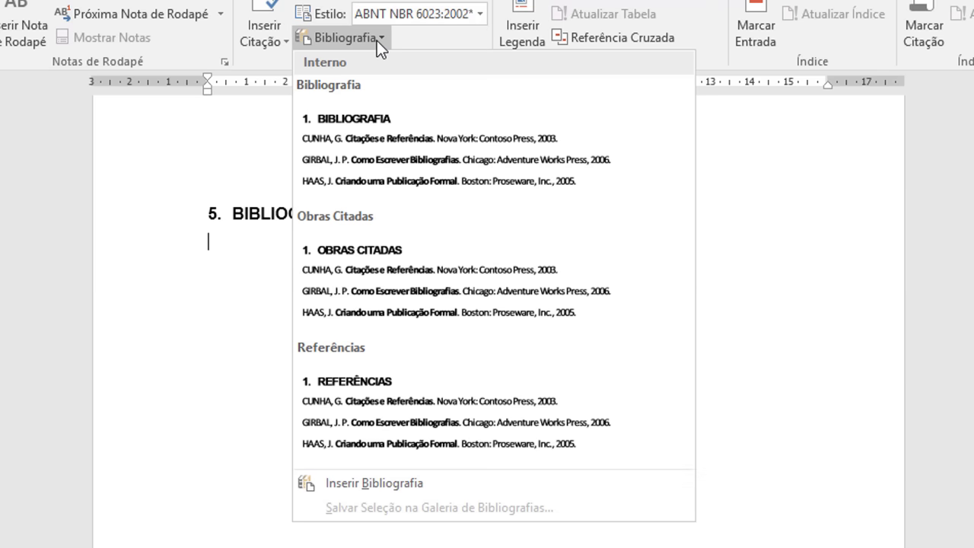
left_click(404, 483)
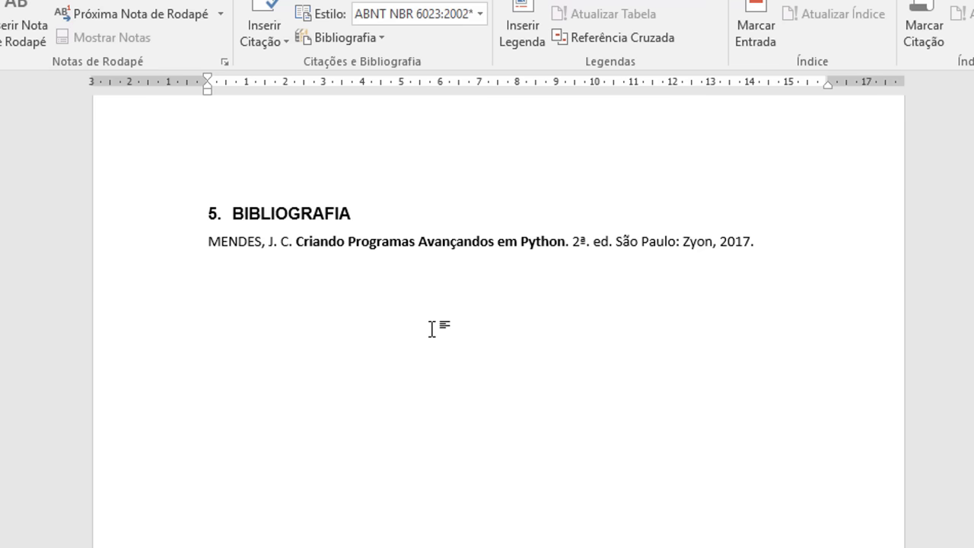
left_click(237, 214)
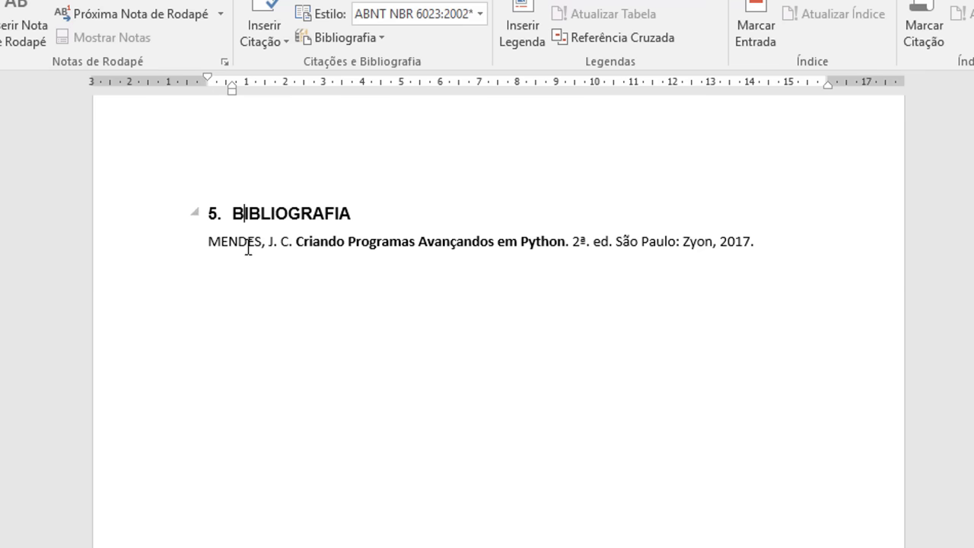
left_click(182, 254)
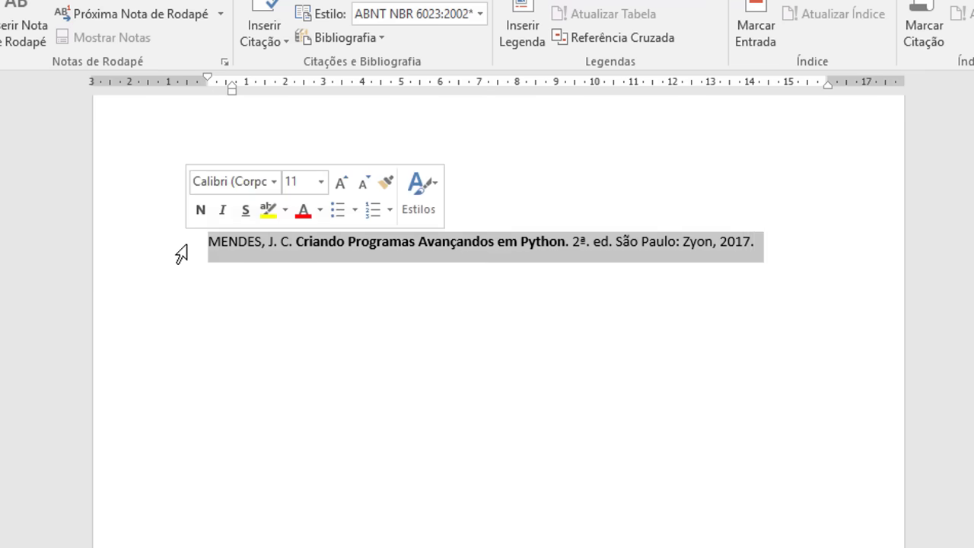
left_click(255, 272)
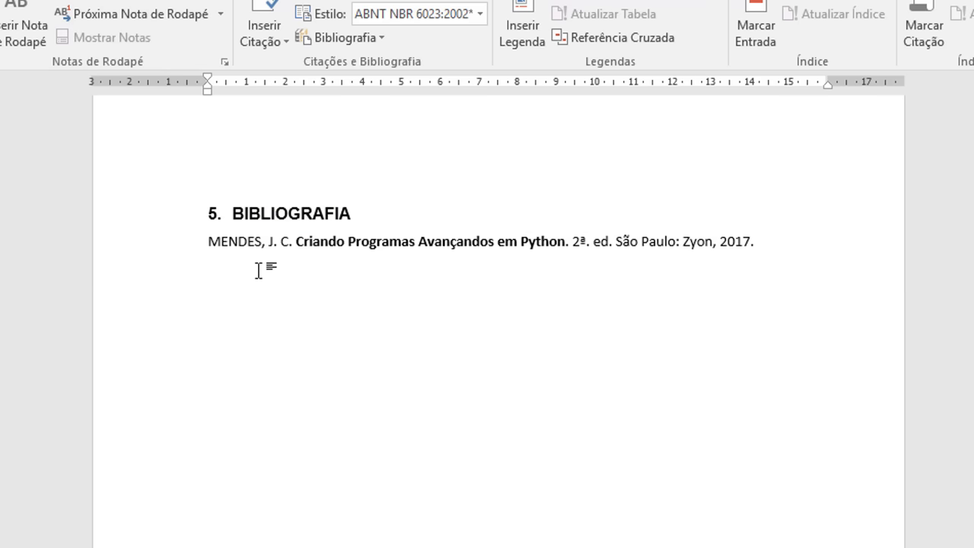
key("ctrl+z")
Step: Try the titled Bibliografia block, undo it, and insert the plain reference list under heading 5
left_click(379, 38)
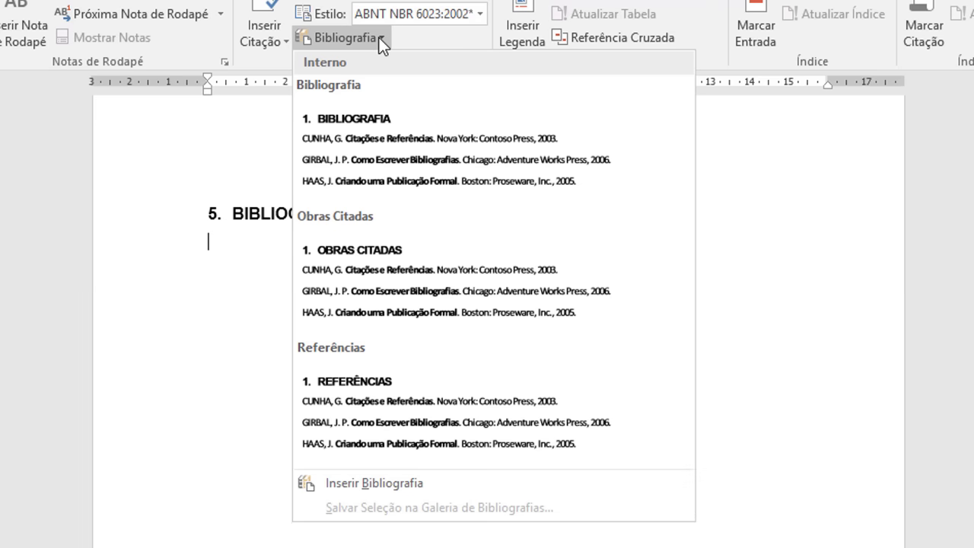
left_click(392, 164)
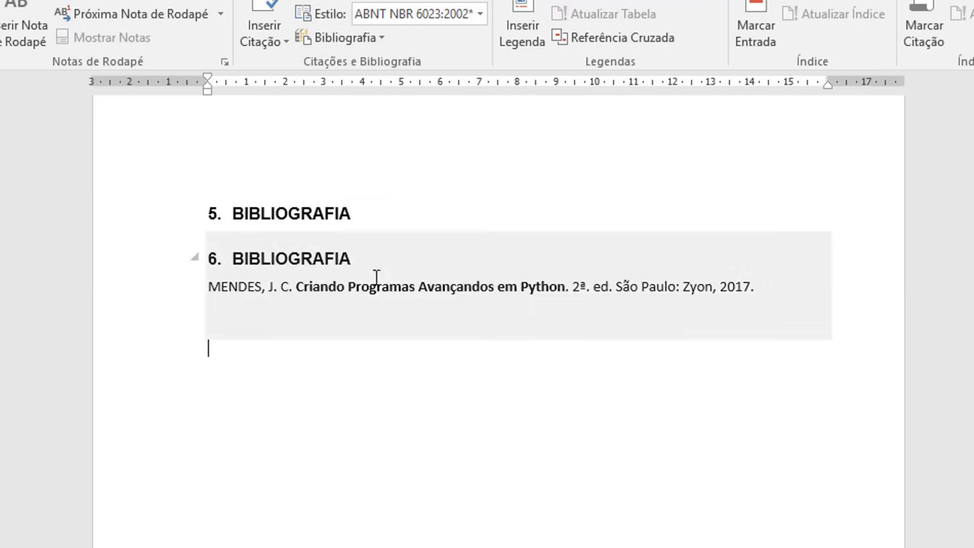
left_click(261, 258)
left_click_drag(350, 251, 218, 263)
left_click(425, 158)
key("ctrl+z")
left_click(375, 36)
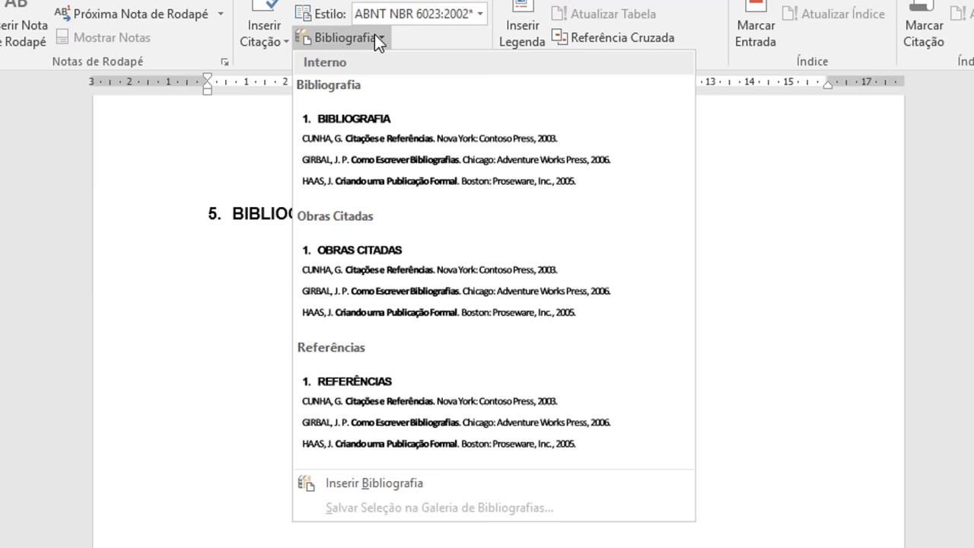
left_click(397, 484)
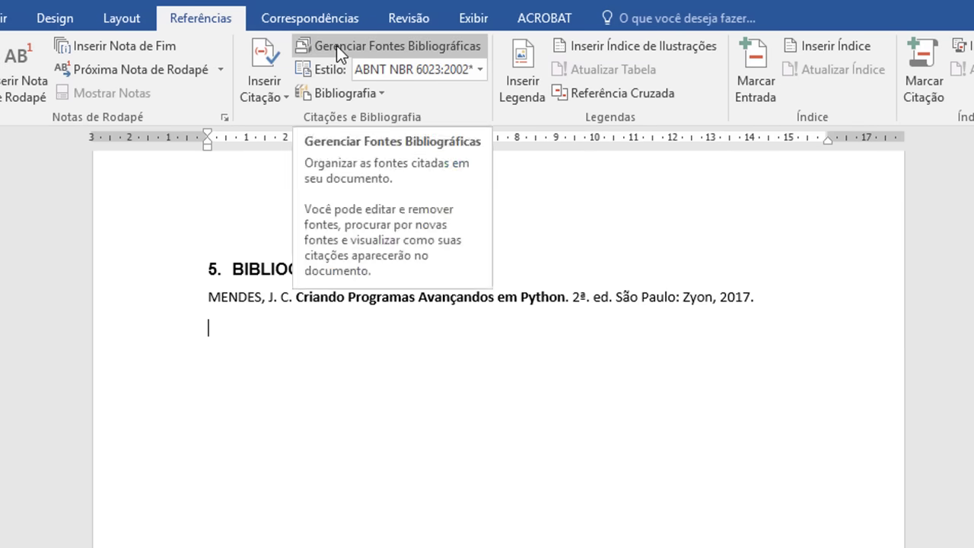
Step: Start a new source of type Site in the source manager
left_click(337, 46)
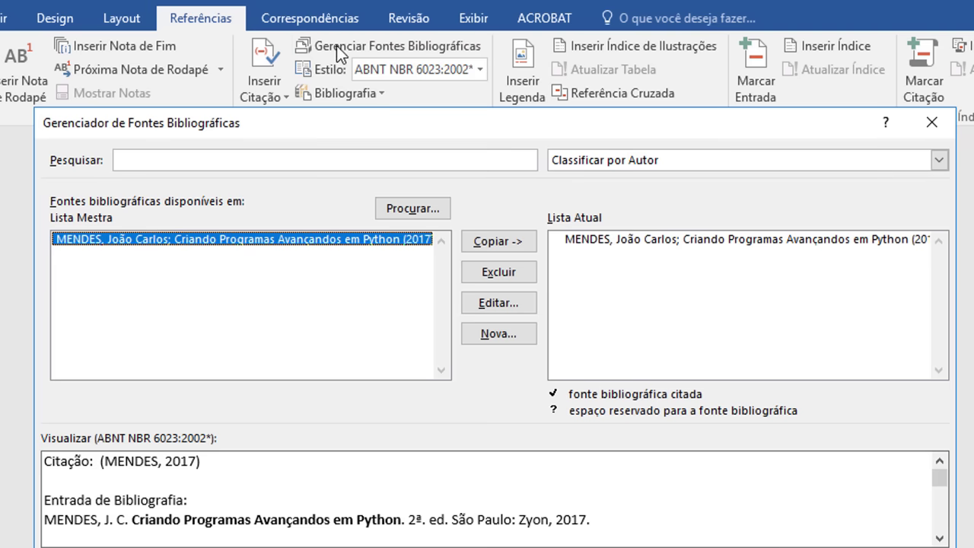
left_click(498, 337)
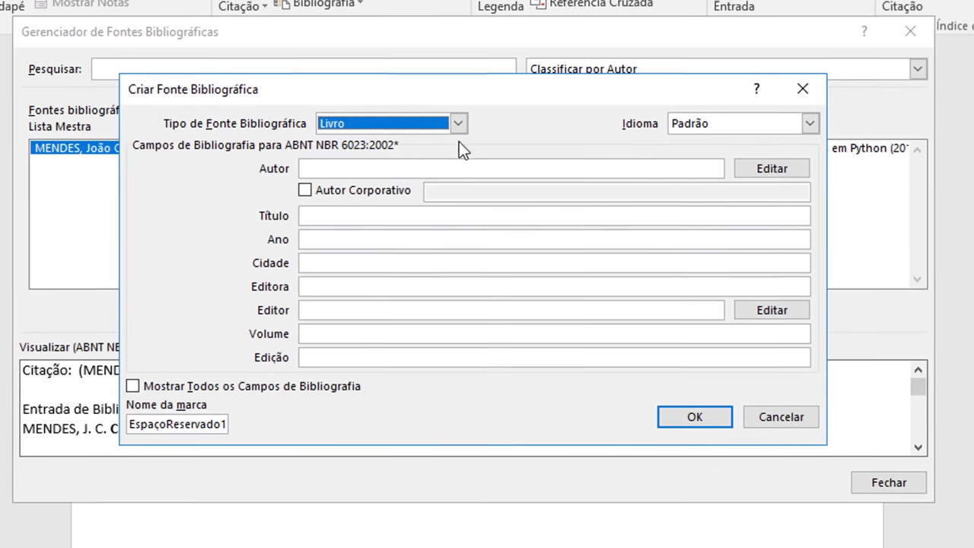
left_click(473, 189)
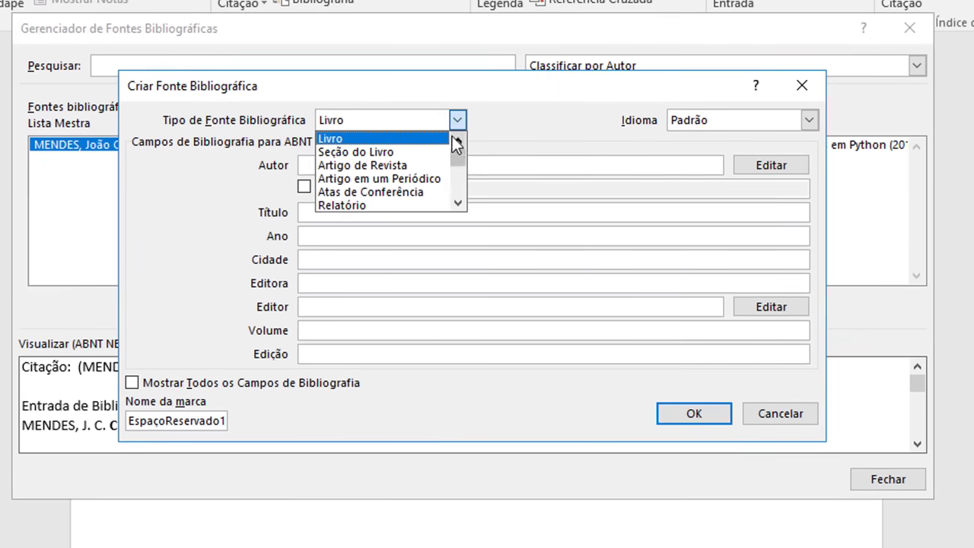
scroll(427, 245, "down", 2)
left_click(341, 191)
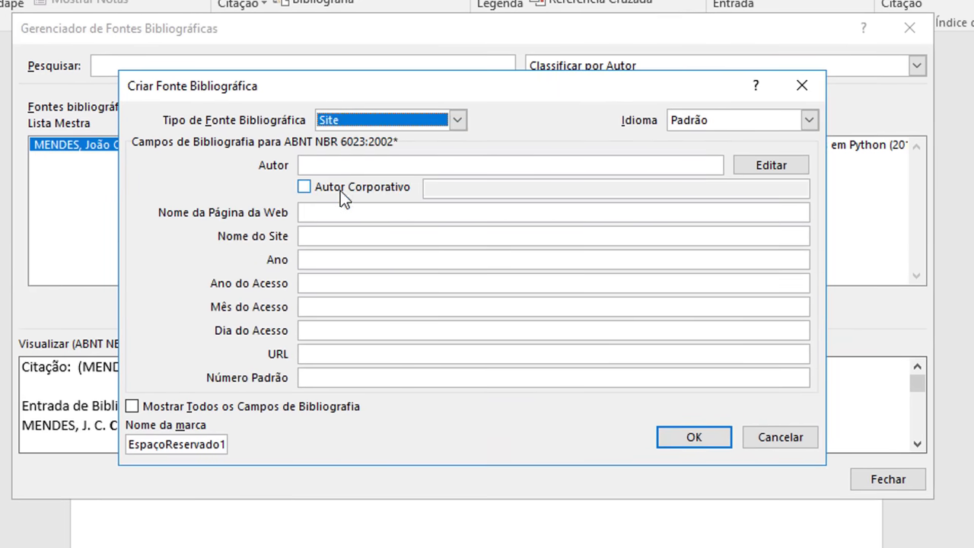
left_click(352, 165)
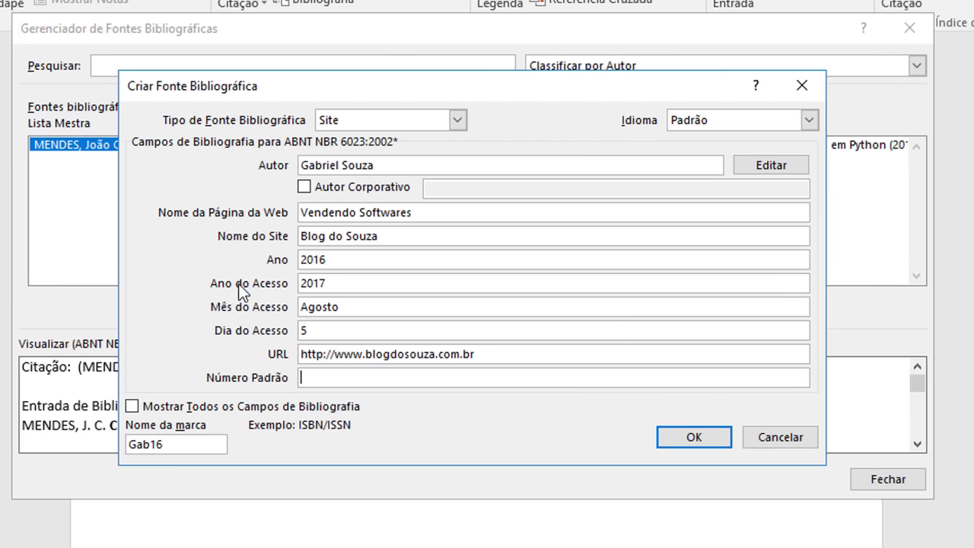
Step: Fill in the year 2016, the site name and the page name Vendendo Softwares
left_click(336, 260)
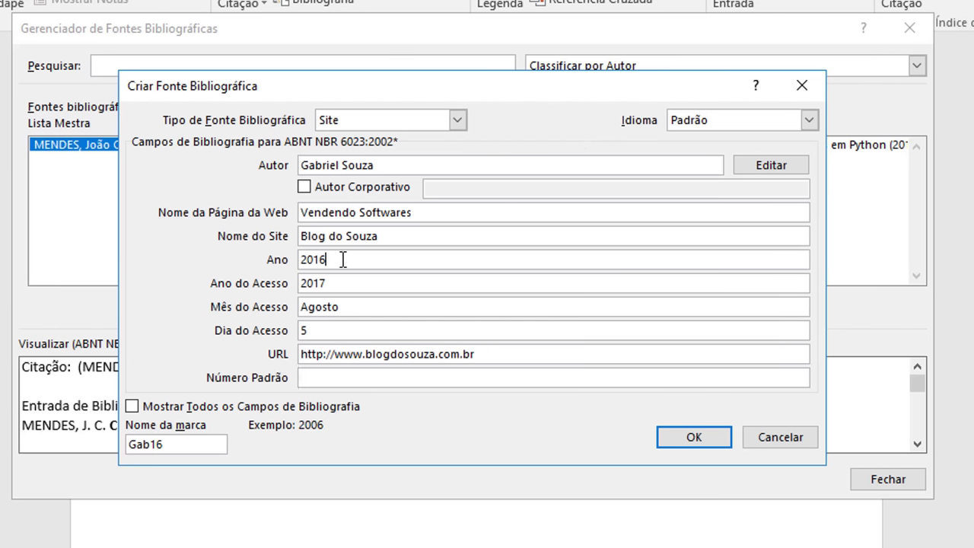
left_click_drag(340, 259, 300, 263)
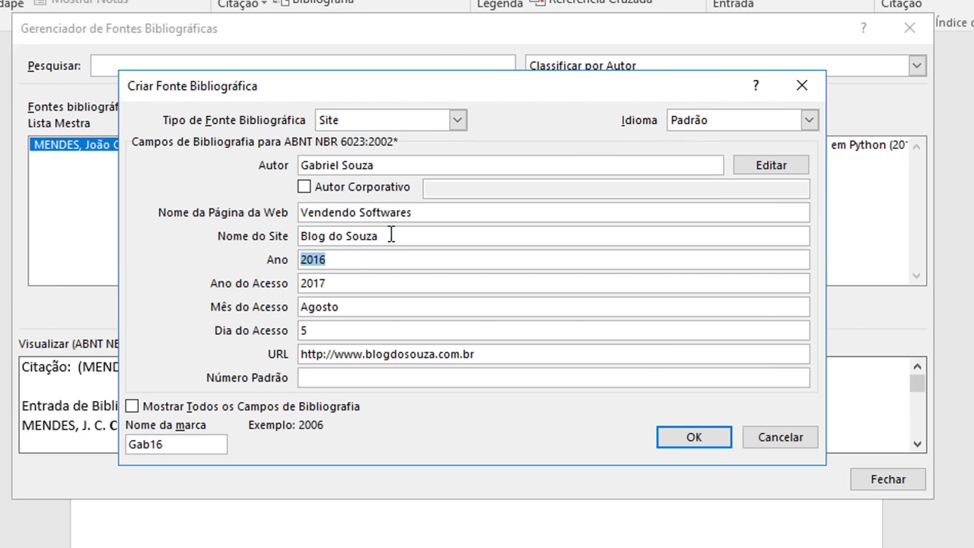
left_click_drag(391, 236, 281, 234)
left_click_drag(457, 210, 235, 222)
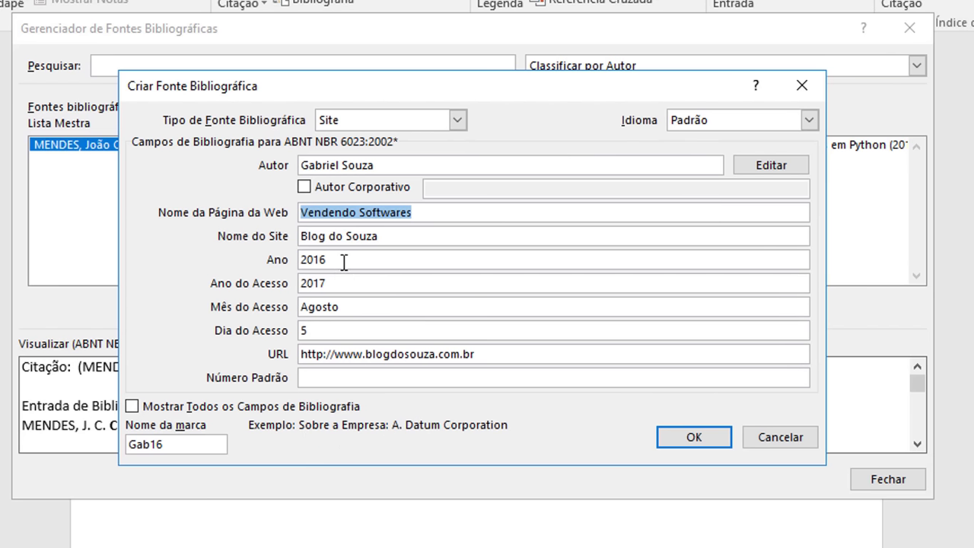
left_click(349, 234)
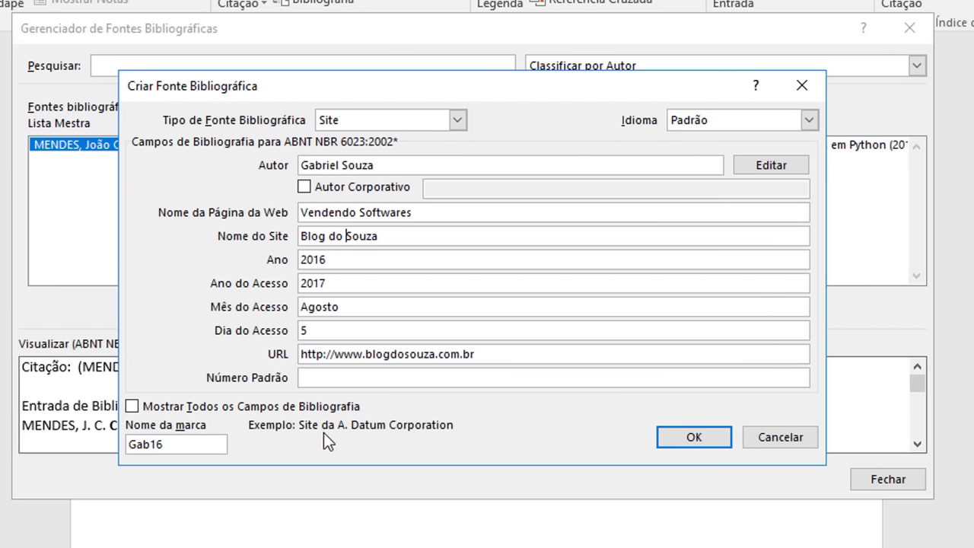
left_click_drag(416, 216, 287, 211)
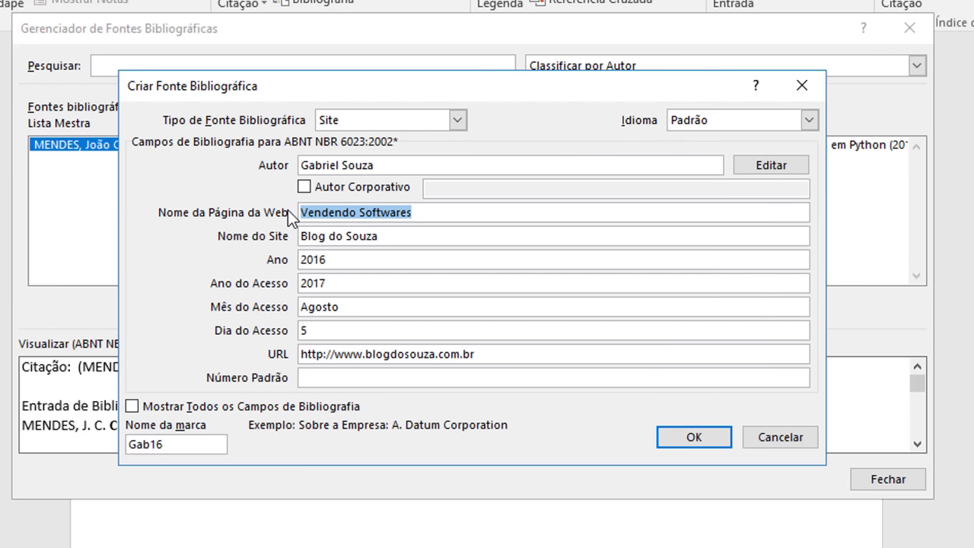
Step: Confirm the author name in Editar Nome and save the website source
left_click(541, 165)
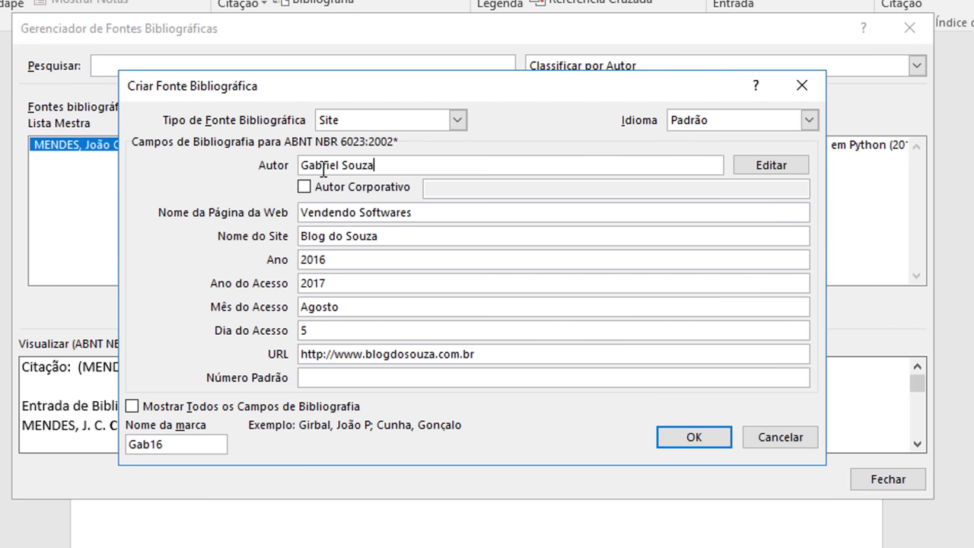
left_click(771, 165)
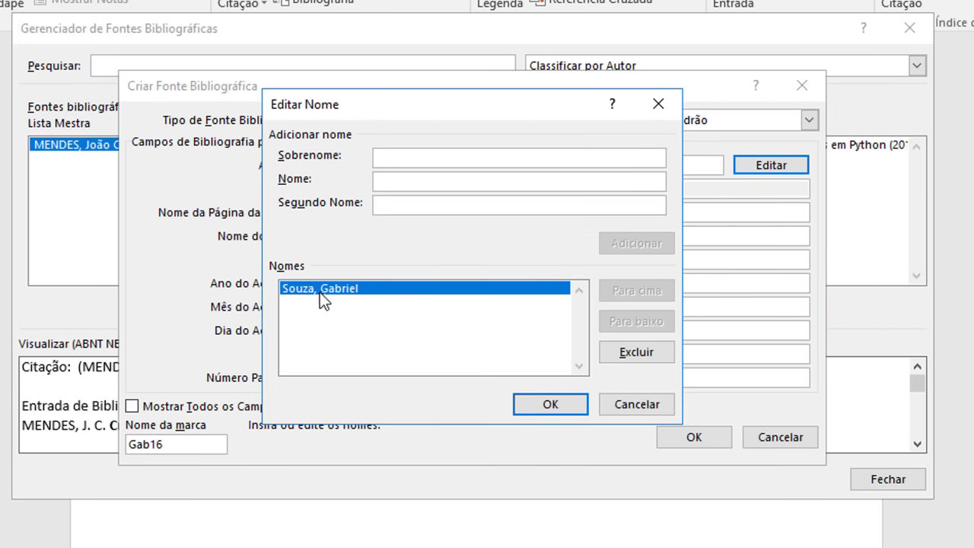
left_click(548, 406)
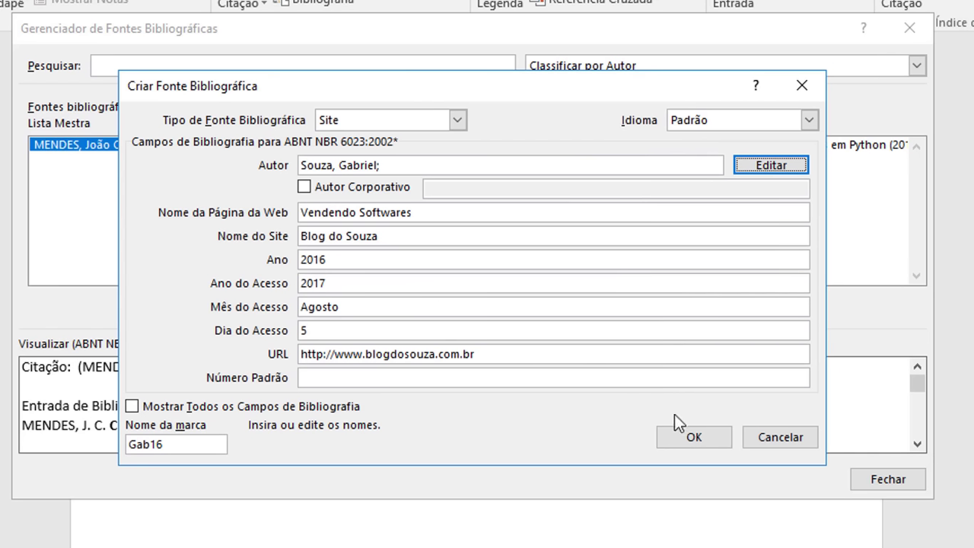
left_click(687, 441)
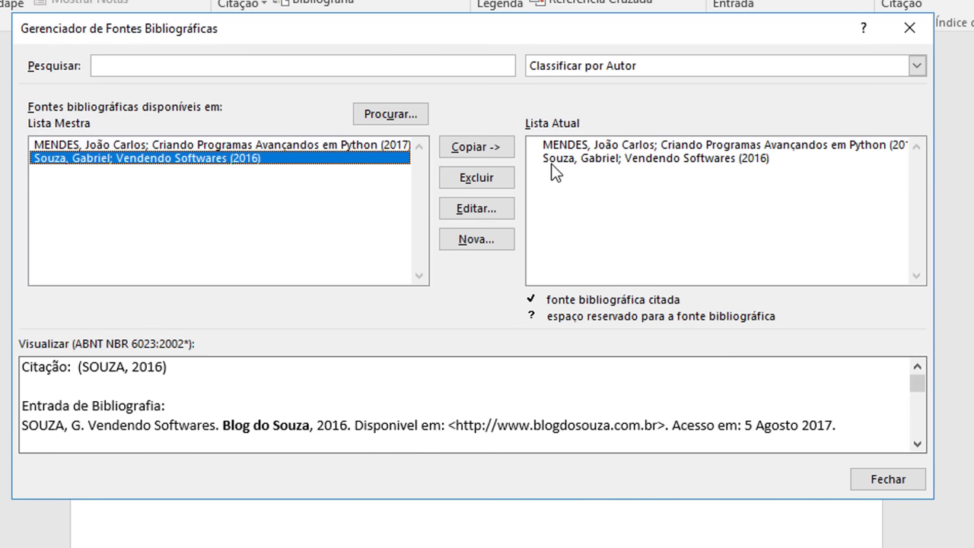
Step: Open the Vendendo Softwares source from the master list and retype the author's surname in capitals
left_click(578, 159)
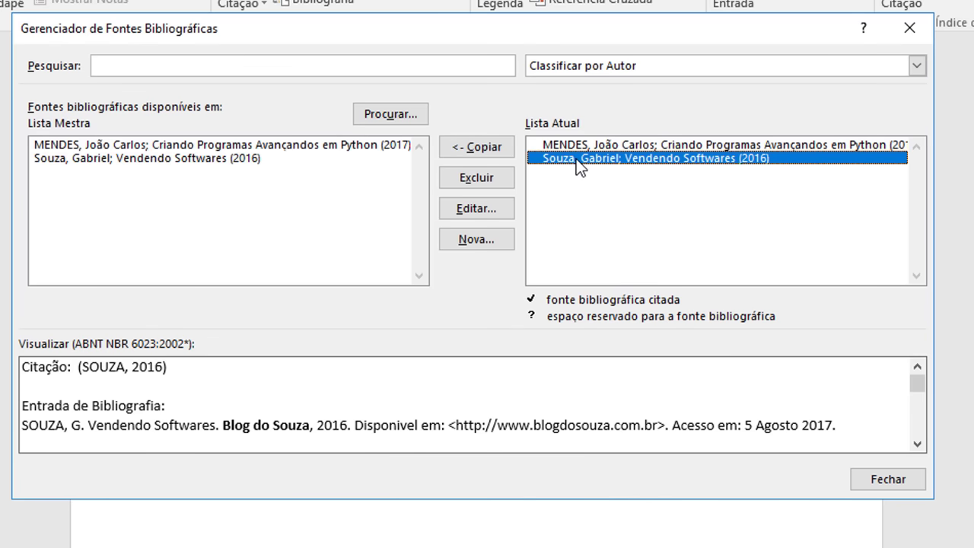
left_click(477, 208)
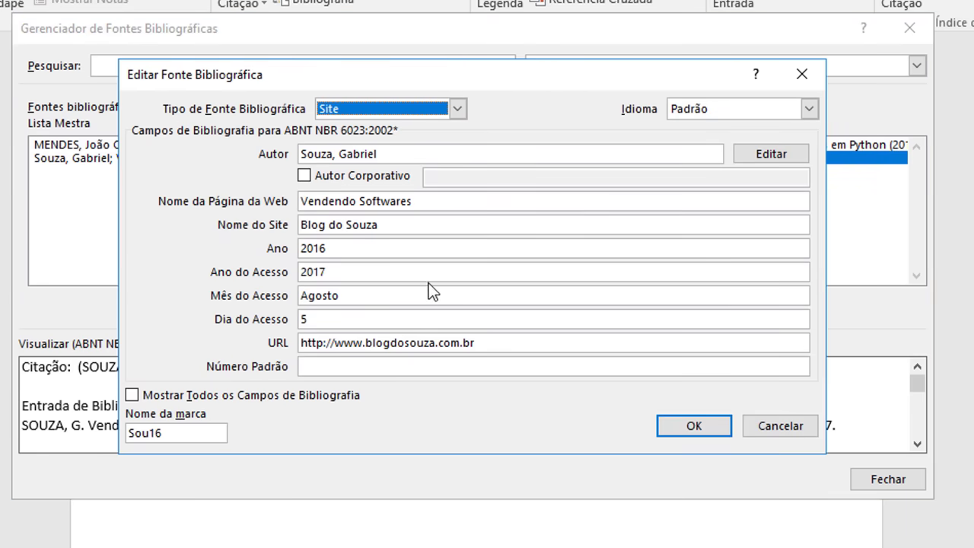
left_click(803, 432)
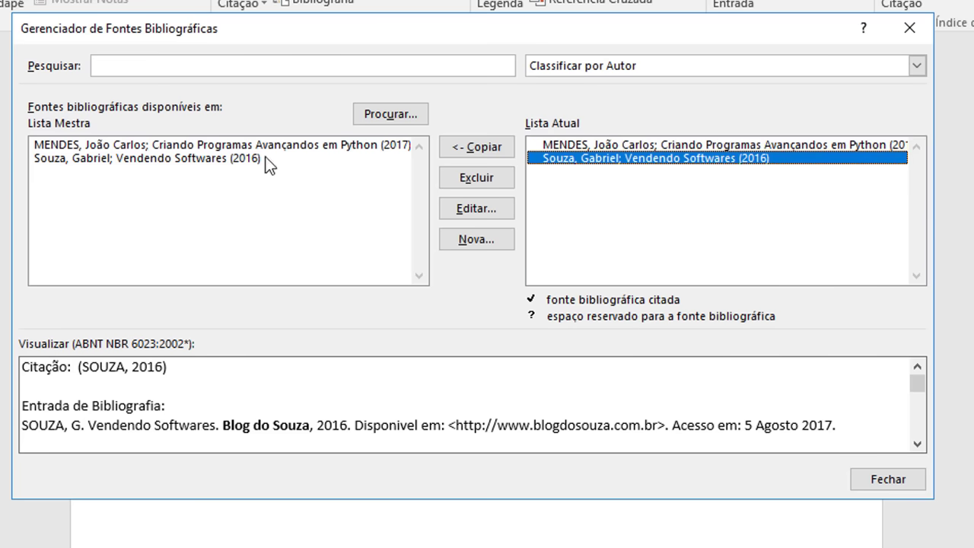
left_click(170, 161)
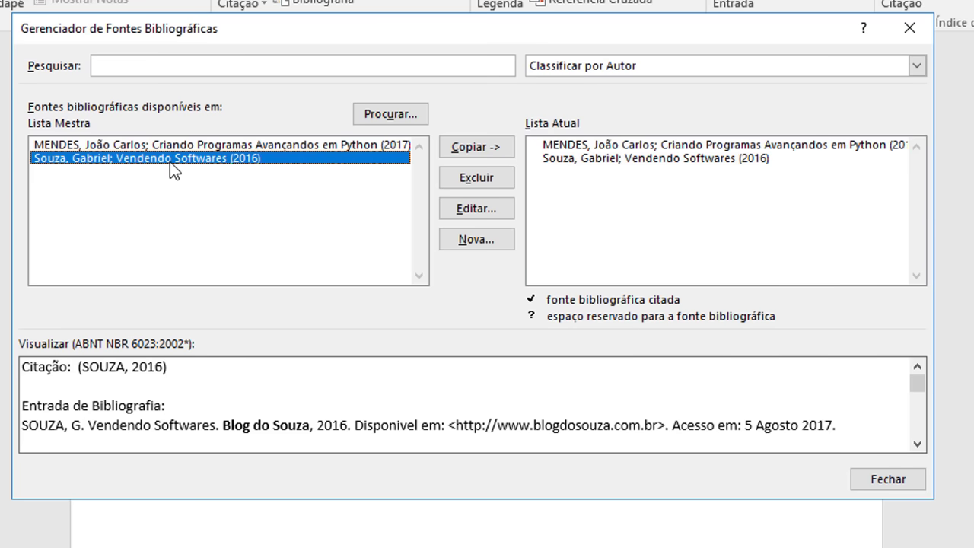
left_click(476, 208)
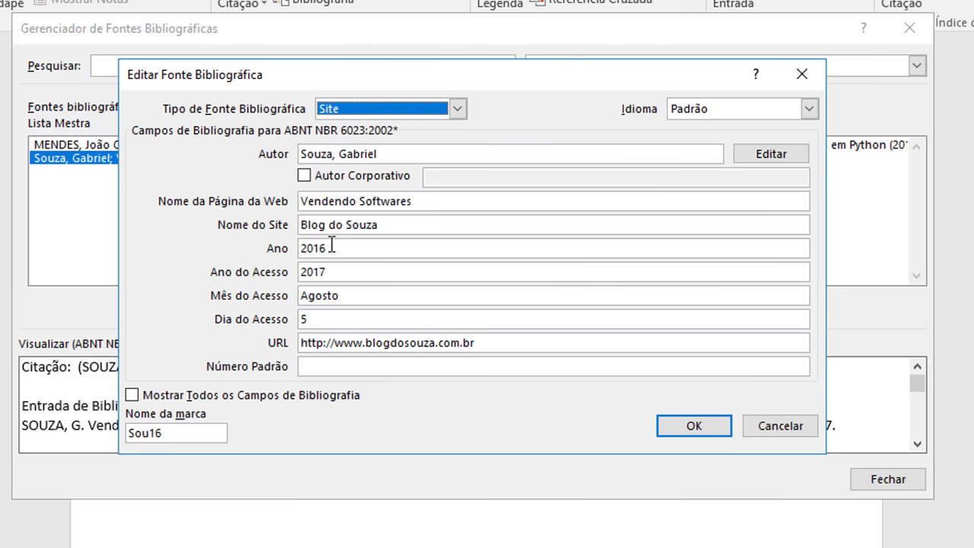
left_click_drag(332, 151, 251, 151)
type("SOUZA")
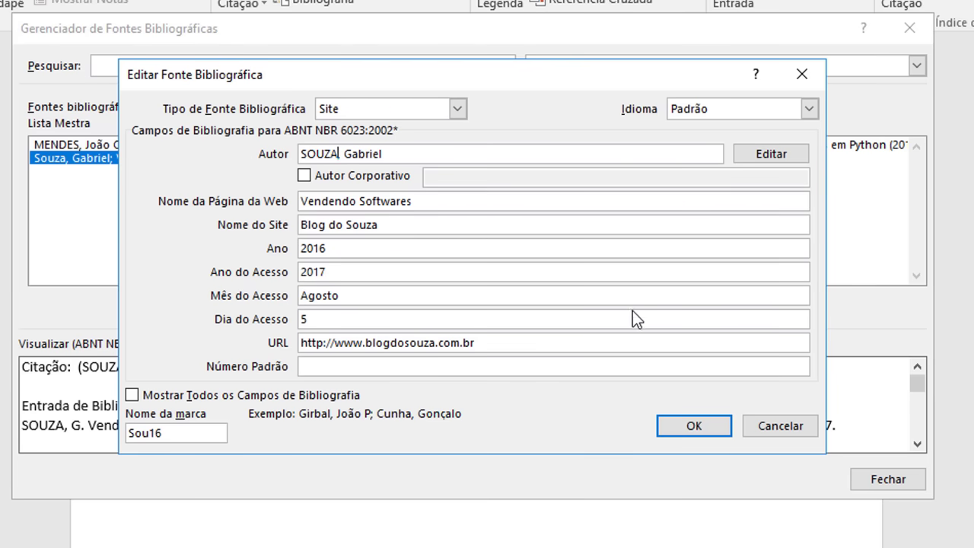
Step: Save the edit to both source lists and close the source manager
left_click(693, 426)
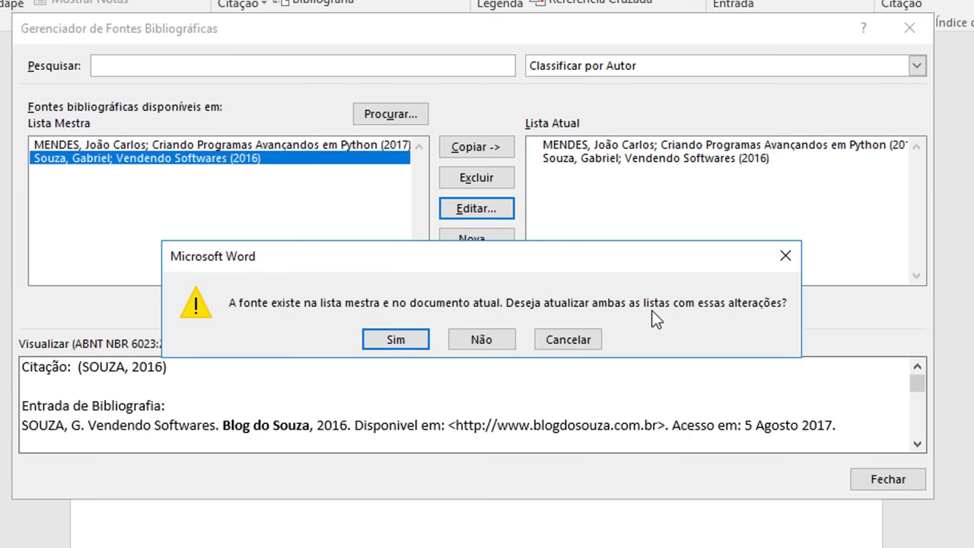
left_click(412, 341)
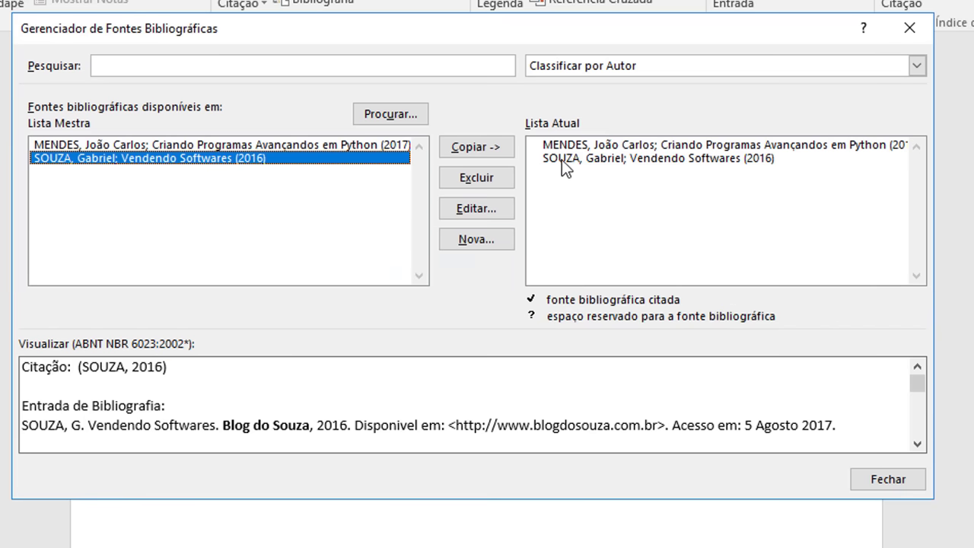
left_click(580, 163)
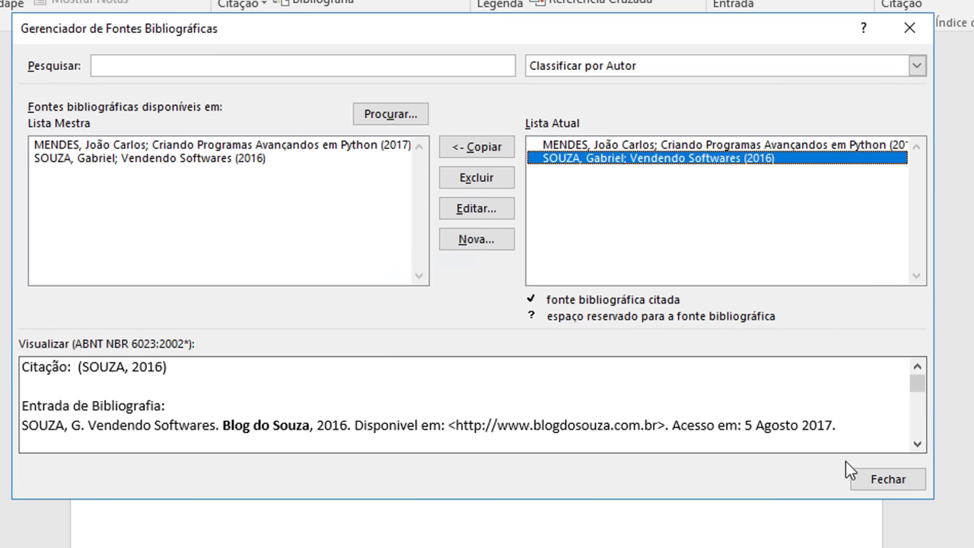
left_click(888, 479)
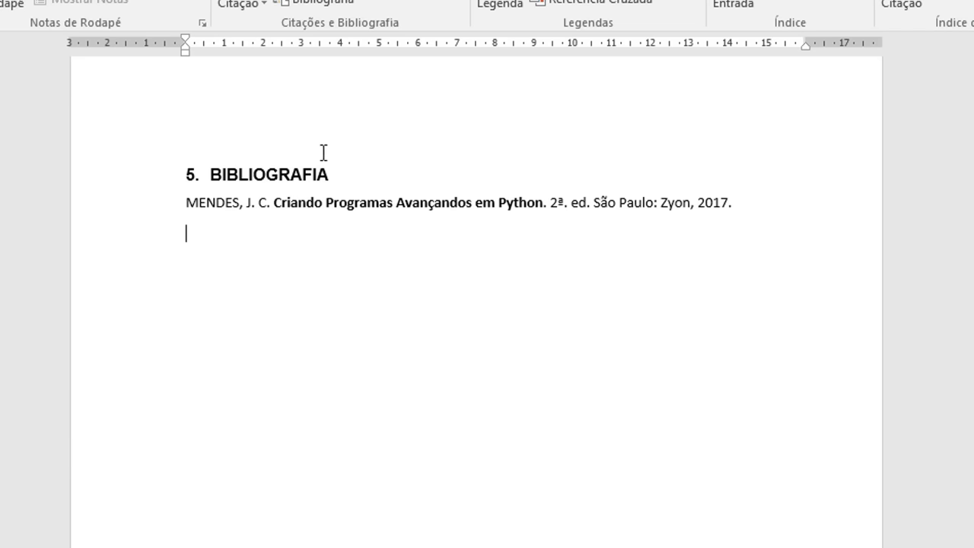
Step: Insert a bibliography of all cited sources and delete the old duplicate entry line
left_click(352, 6)
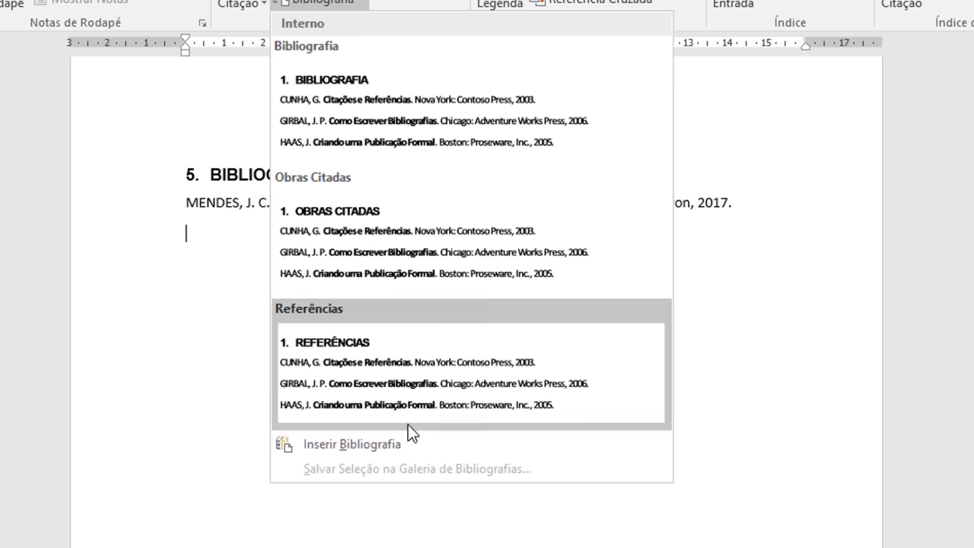
left_click(400, 443)
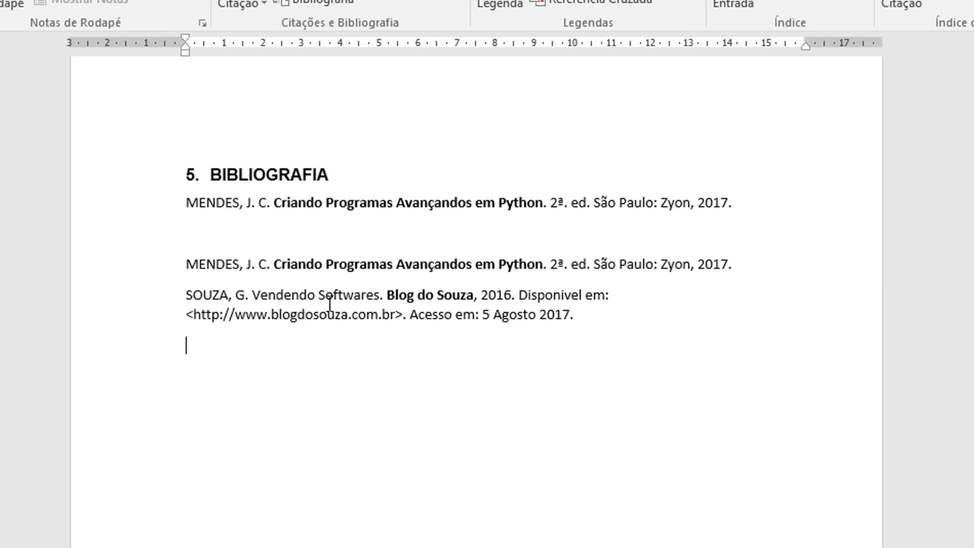
left_click(153, 212)
key("Delete")
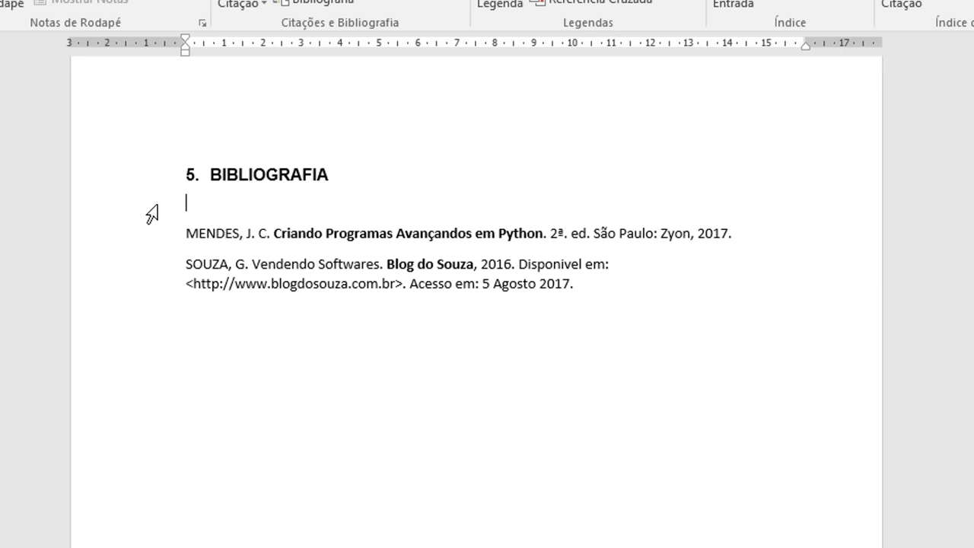
key("Delete")
Step: Add an empty paragraph below the bibliography and reopen the bibliography source manager
left_click(580, 261)
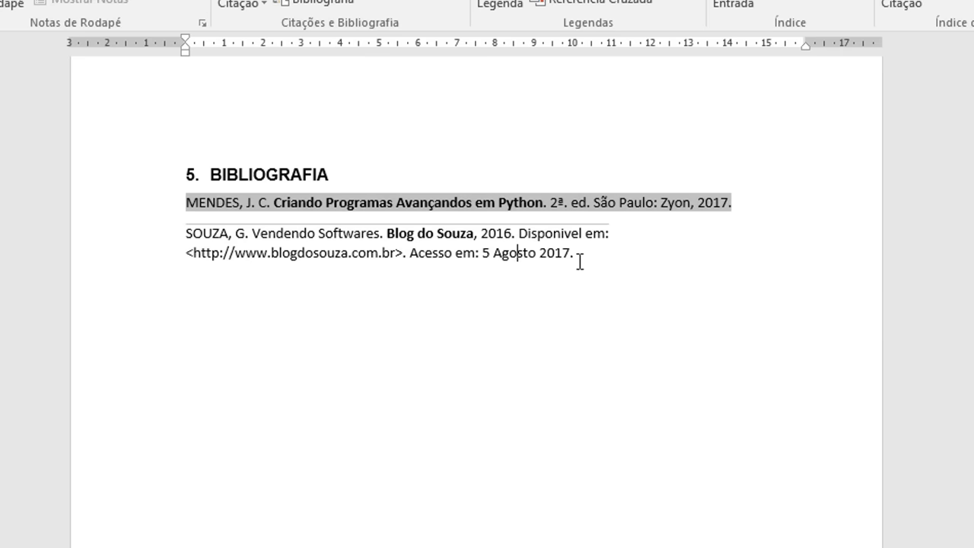
key("Return")
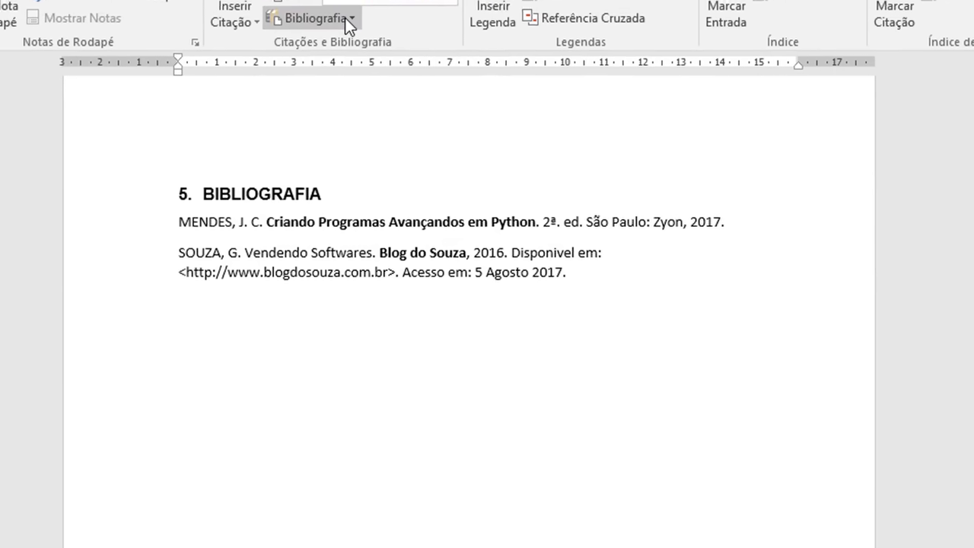
left_click(353, 2)
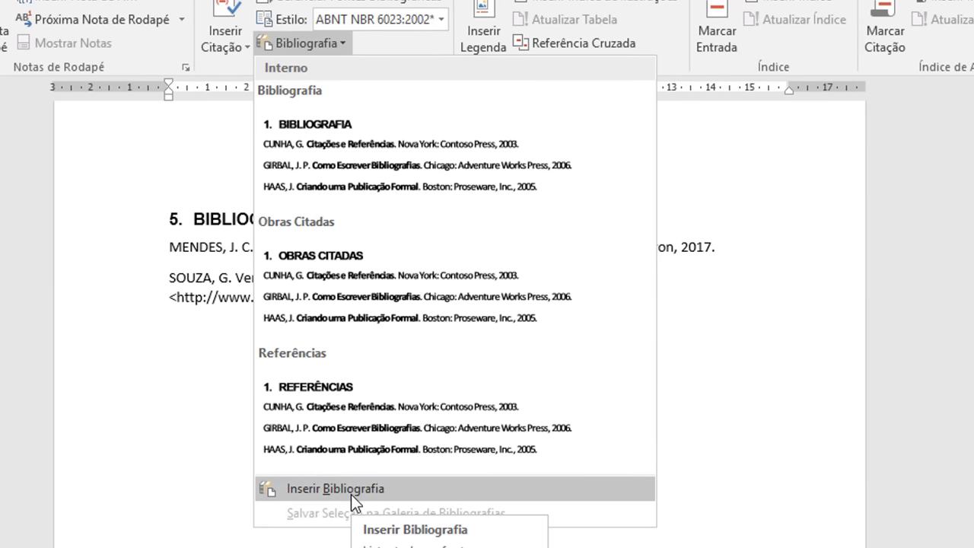
left_click(348, 2)
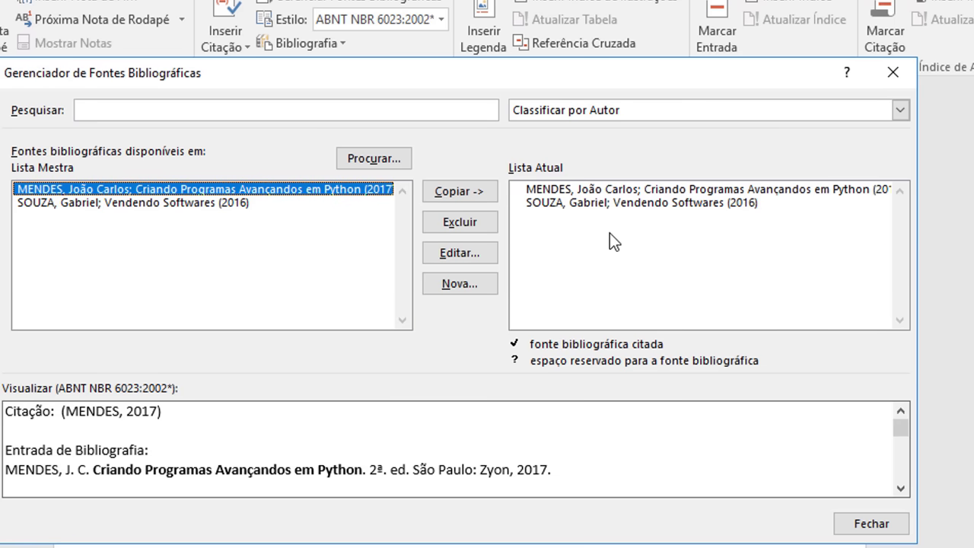
Step: Select the Vendendo Softwares website source, then close the source manager
left_click(583, 203)
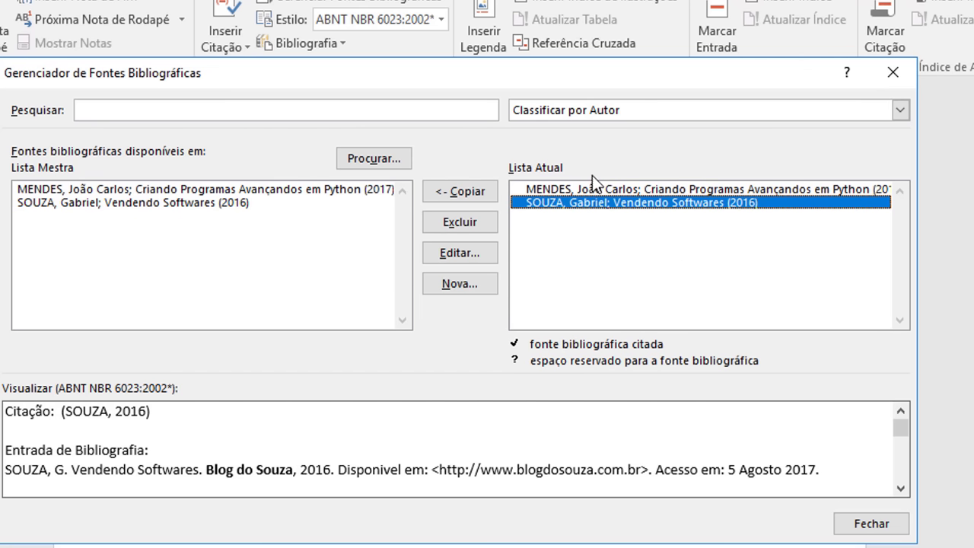
left_click(869, 523)
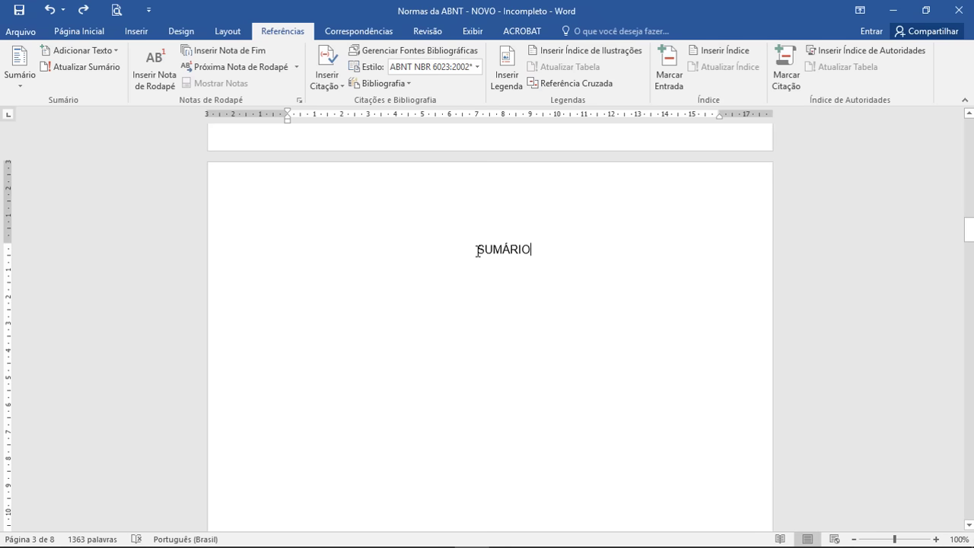
Step: Replace the SUMÁRIO title with Sumário Automático 1, listing TÍTULO 1 through BIBLIOGRAFIA on page 8
double_click(527, 247)
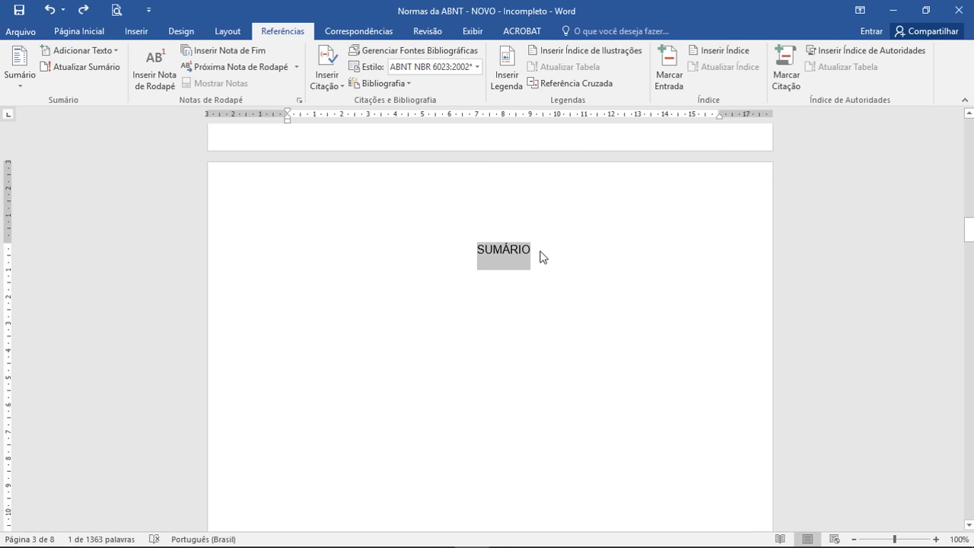
key("Delete")
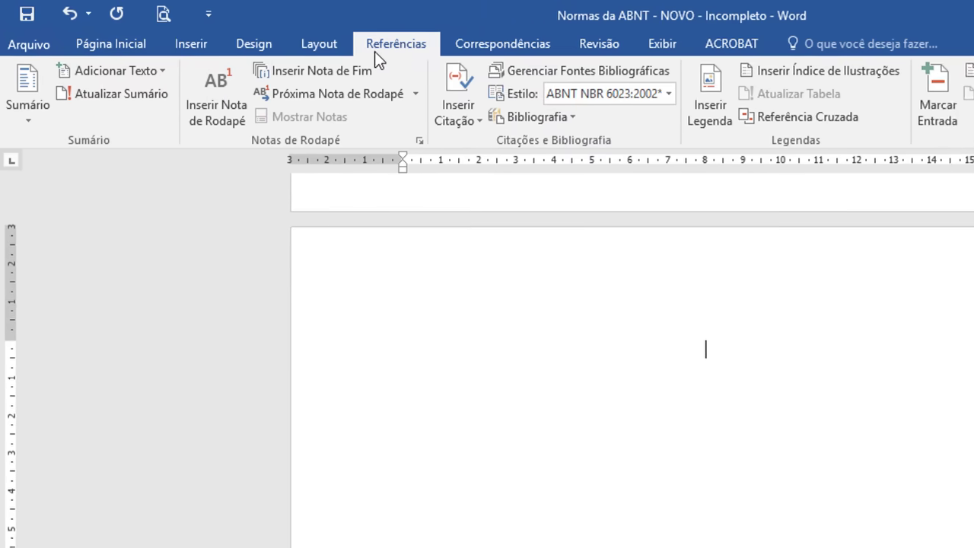
left_click(30, 115)
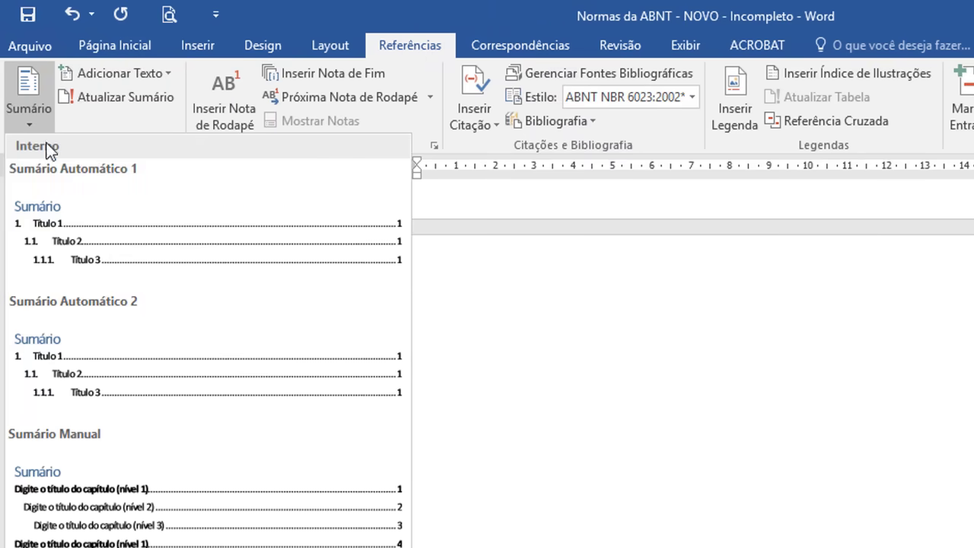
left_click(110, 244)
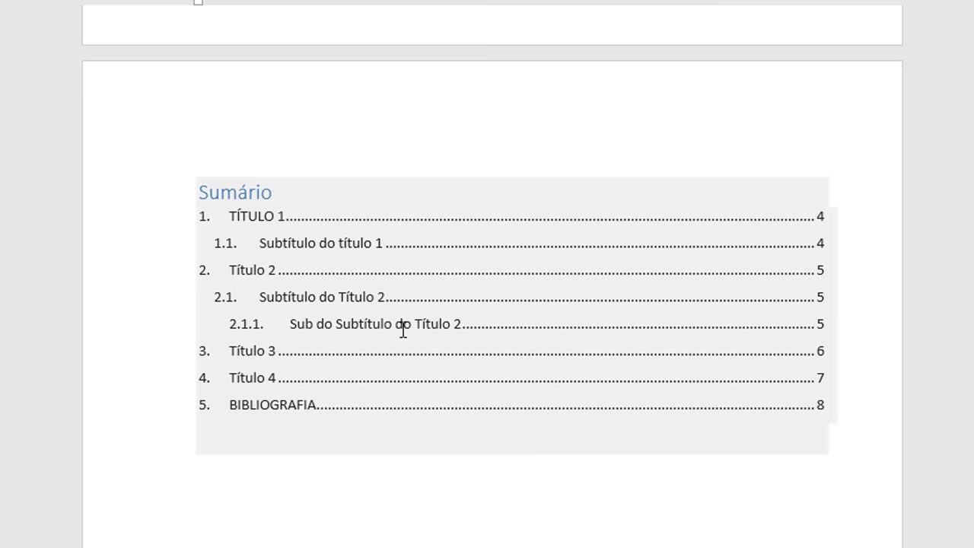
scroll(408, 334, "up", 5)
scroll(407, 333, "up", 3)
scroll(408, 333, "down", 8)
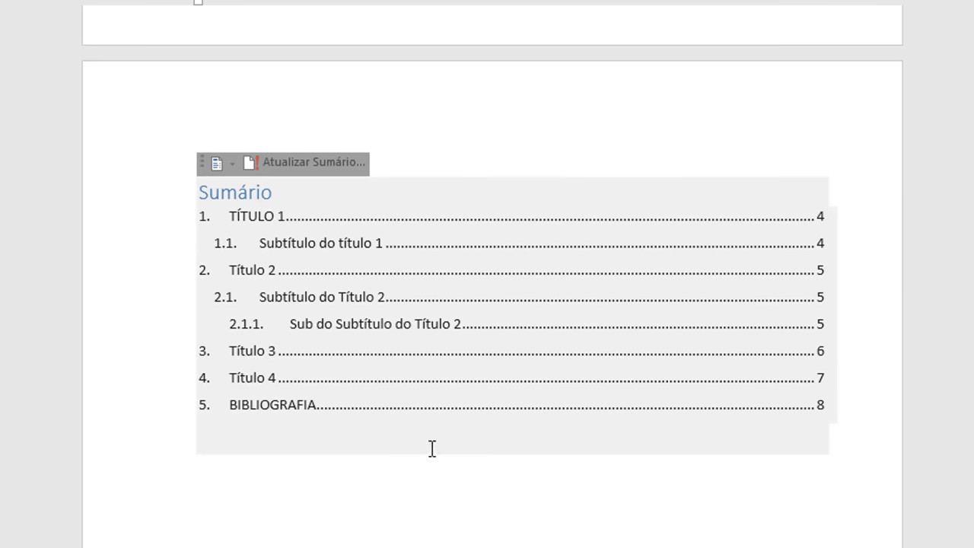
left_click(432, 454)
left_click(280, 190)
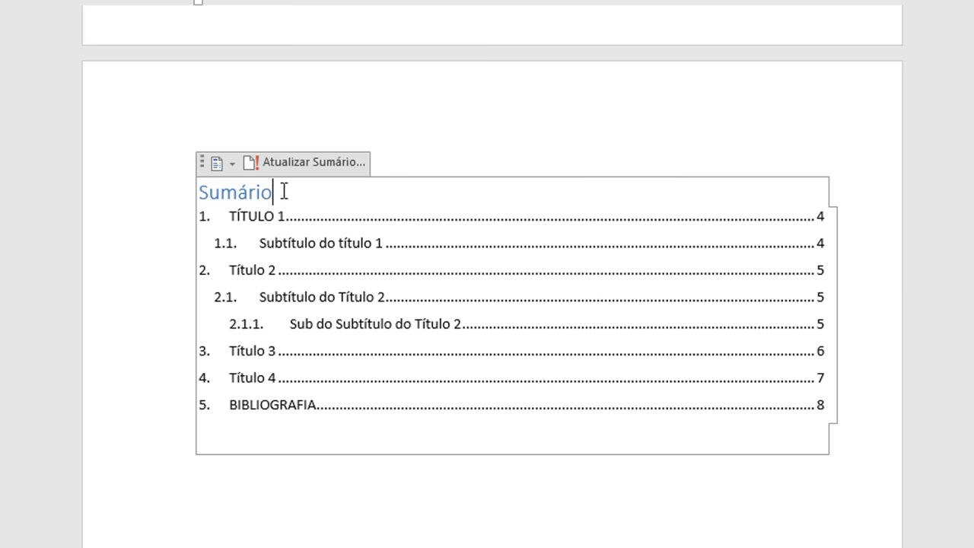
Step: Format the Sumário title as Arial, bold, Automático black font colour and centred
left_click_drag(280, 191, 198, 190)
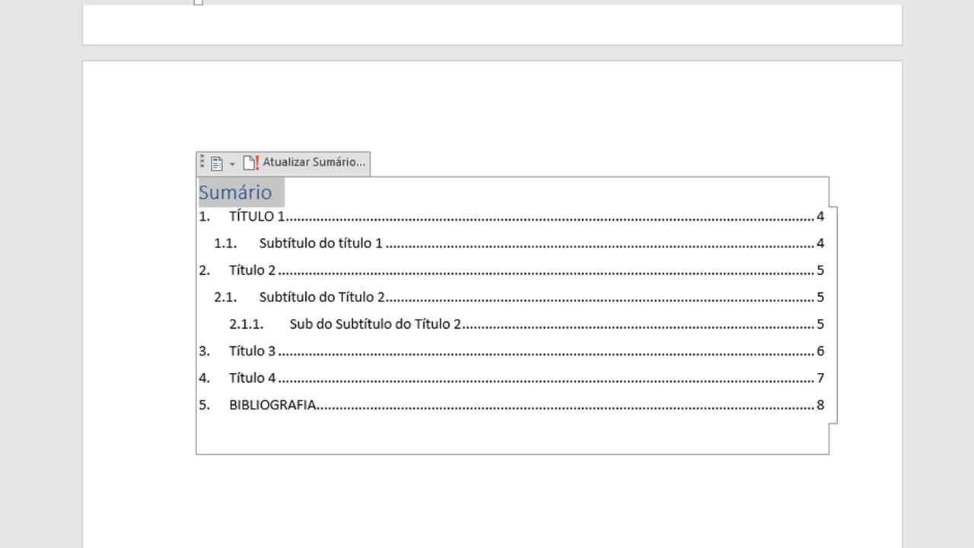
left_click(163, 87)
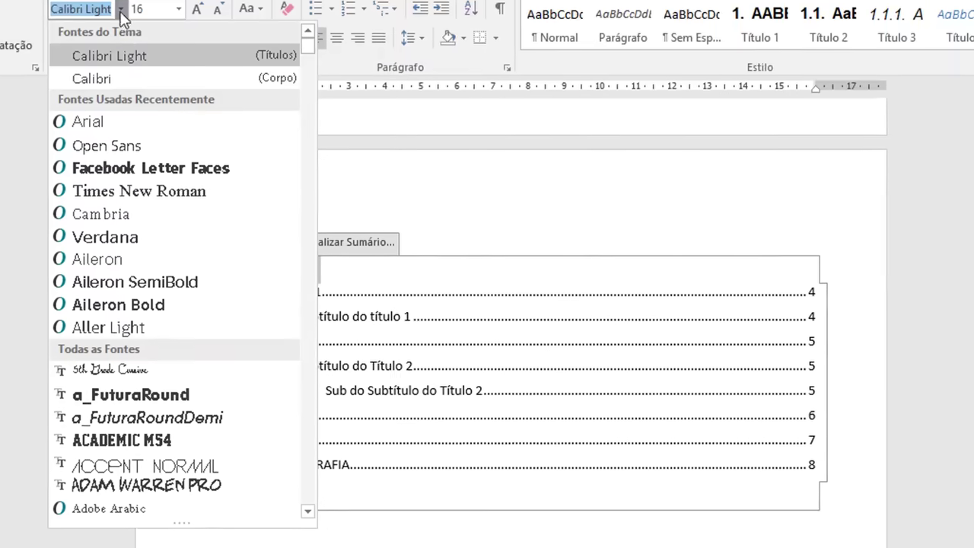
left_click(163, 195)
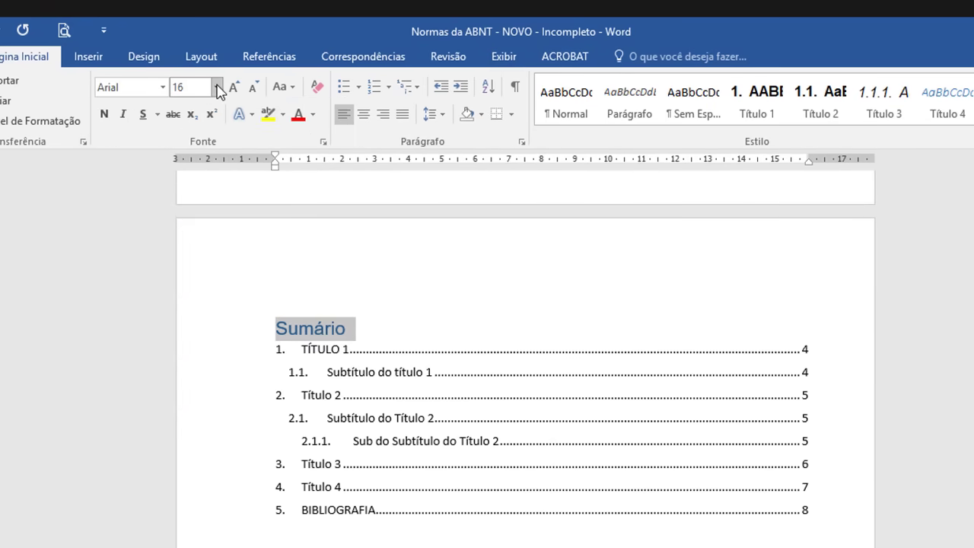
left_click(104, 115)
left_click(313, 115)
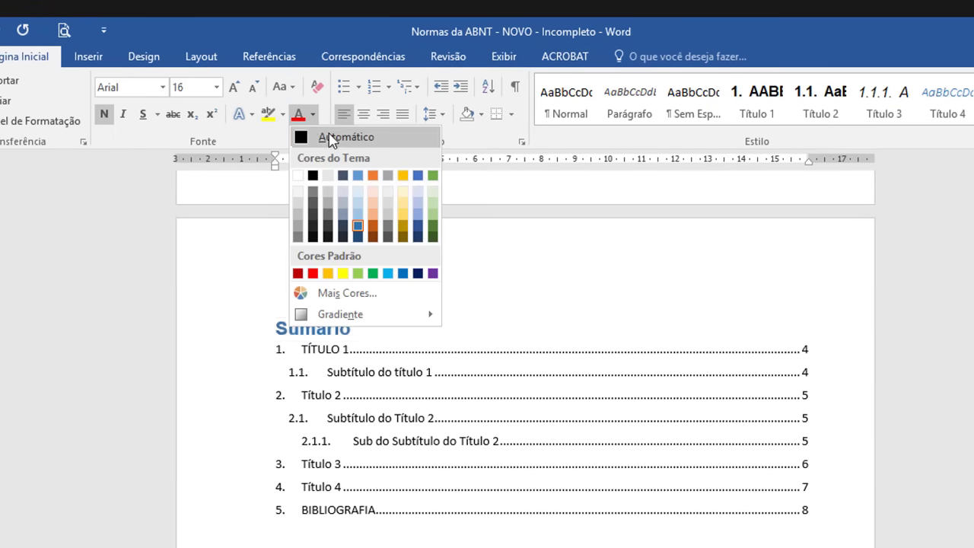
left_click(319, 135)
left_click(363, 116)
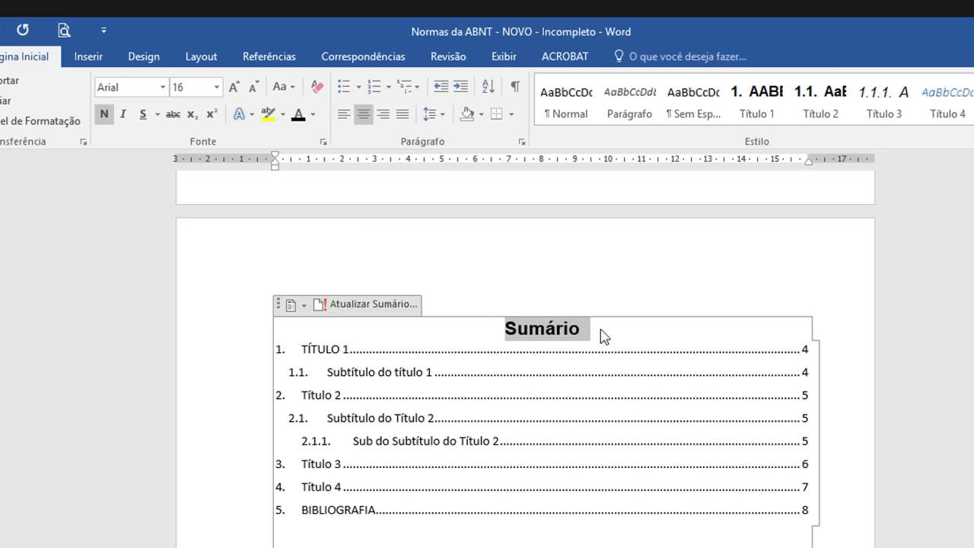
left_click(622, 332)
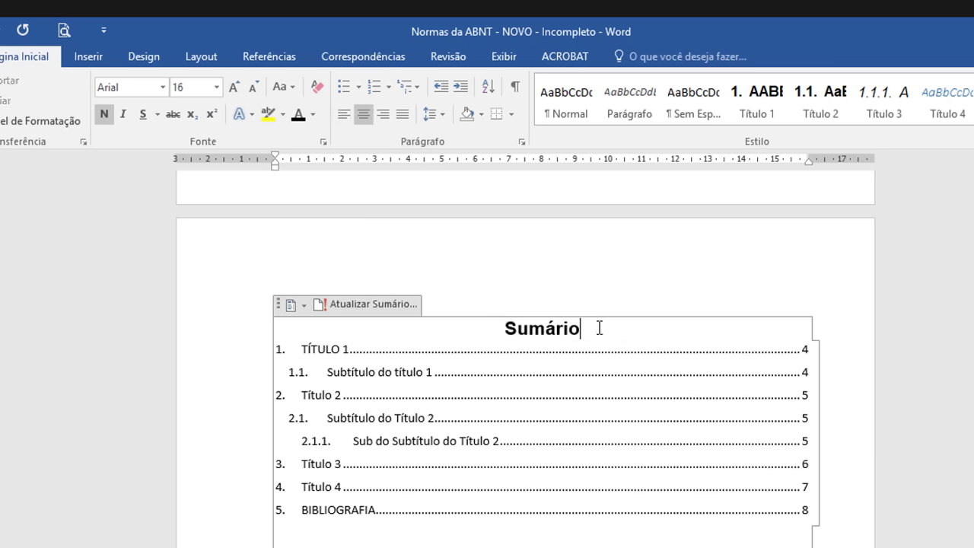
Step: Save the document and select the Título 3 entry in the table of contents
left_click(299, 349)
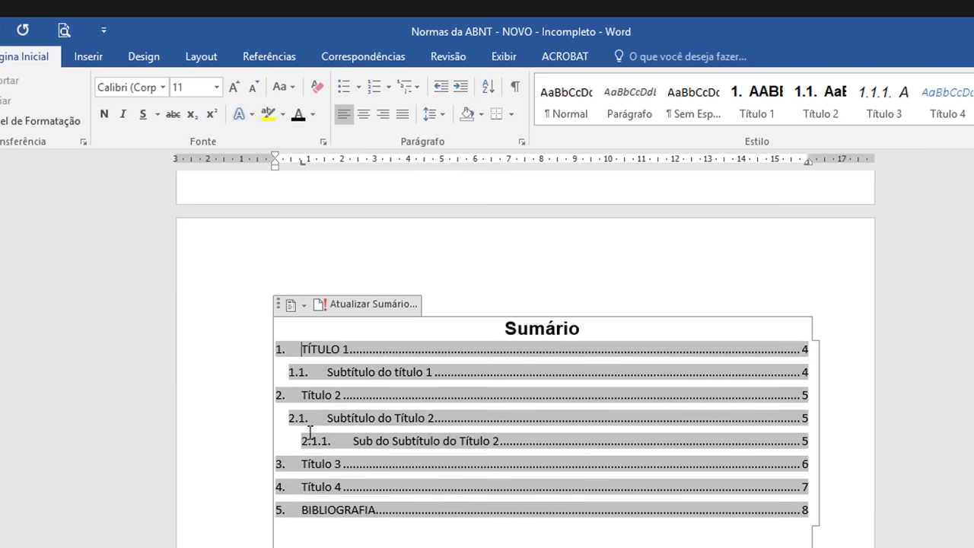
key("ctrl+s")
scroll(323, 441, "down", 1)
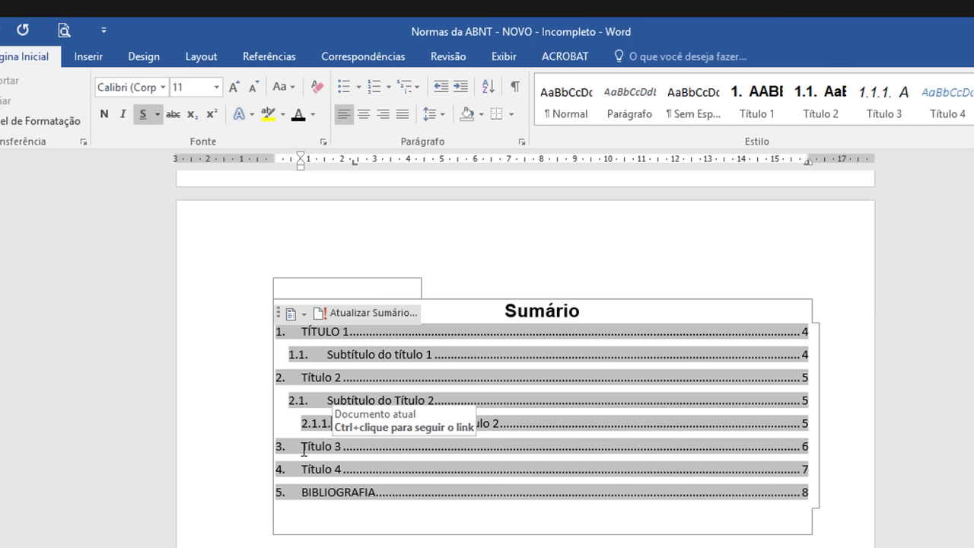
left_click_drag(300, 449, 350, 448)
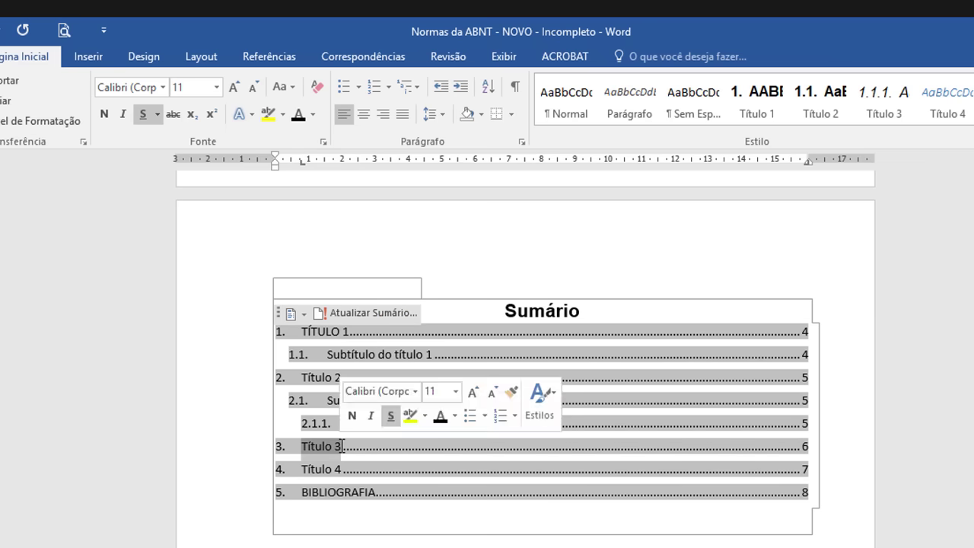
scroll(526, 353, "down", 15)
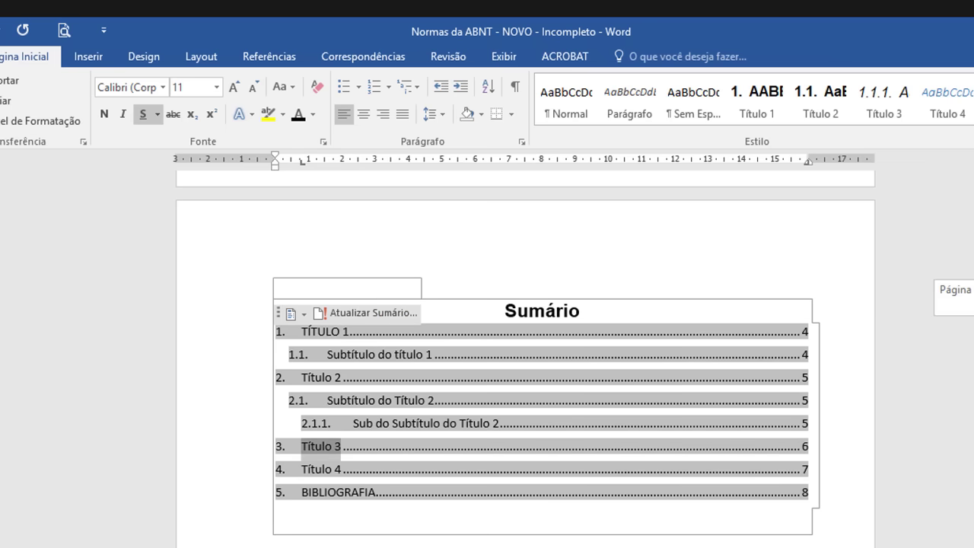
scroll(231, 389, "down", 10)
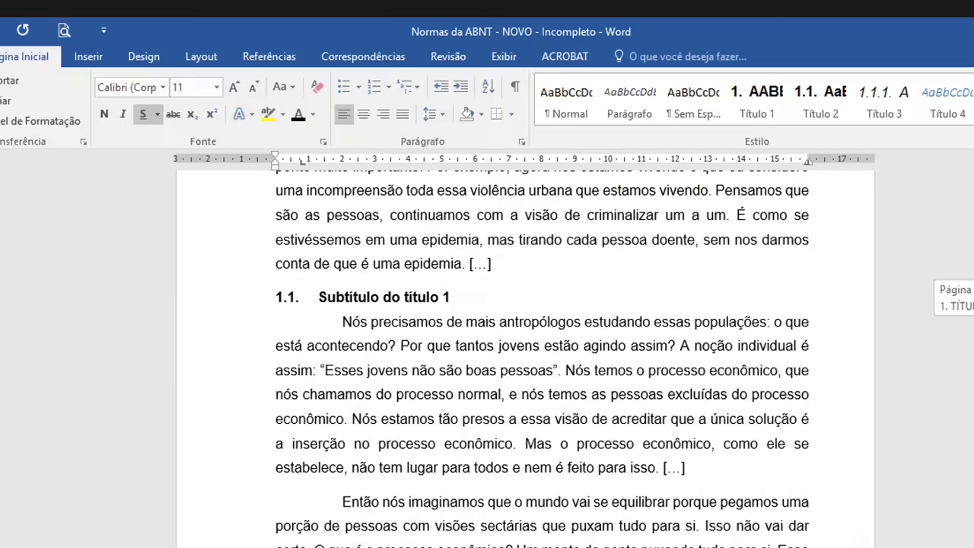
Step: Convert the TÍTULO 2 and TÍTULO 3 body headings to MAIÚSCULAS
left_click(226, 353)
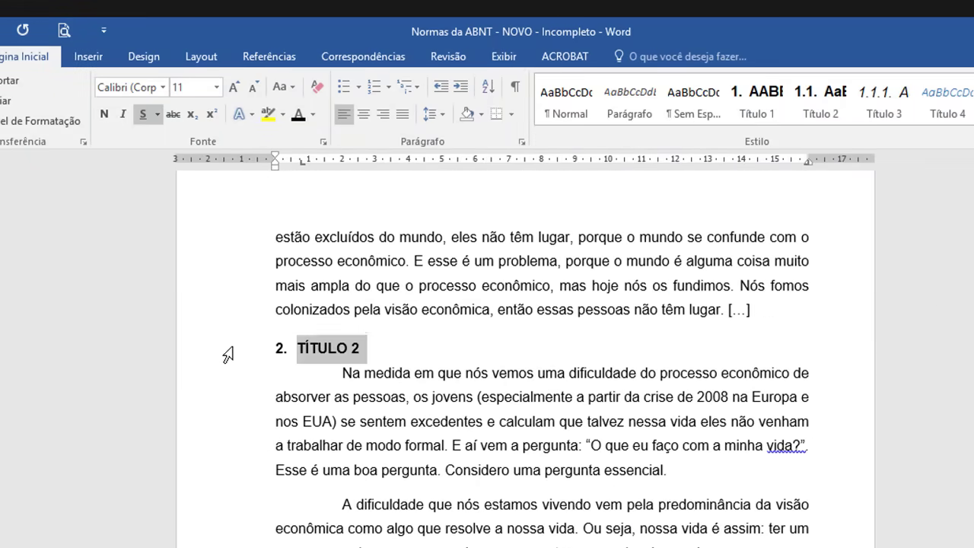
left_click(284, 88)
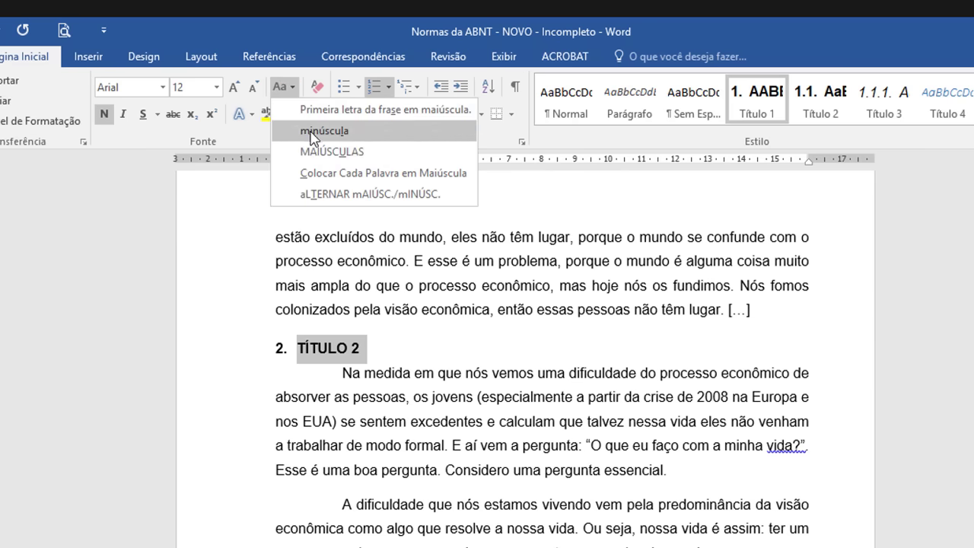
left_click(319, 154)
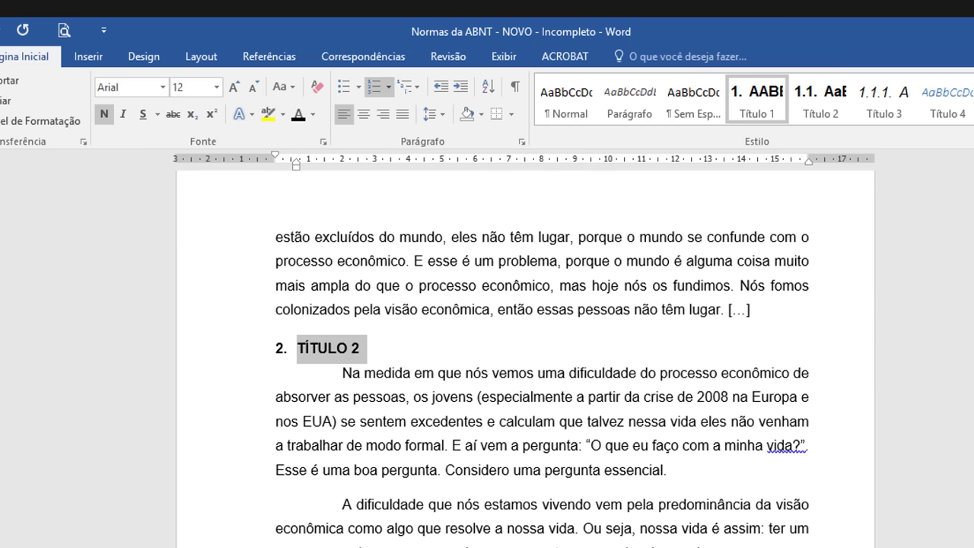
scroll(287, 411, "down", 15)
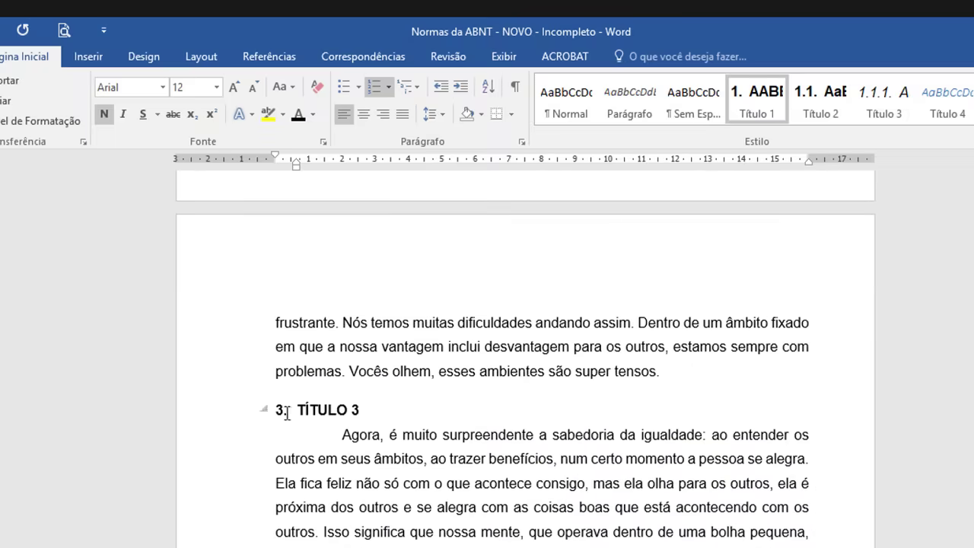
left_click(231, 417)
left_click(283, 86)
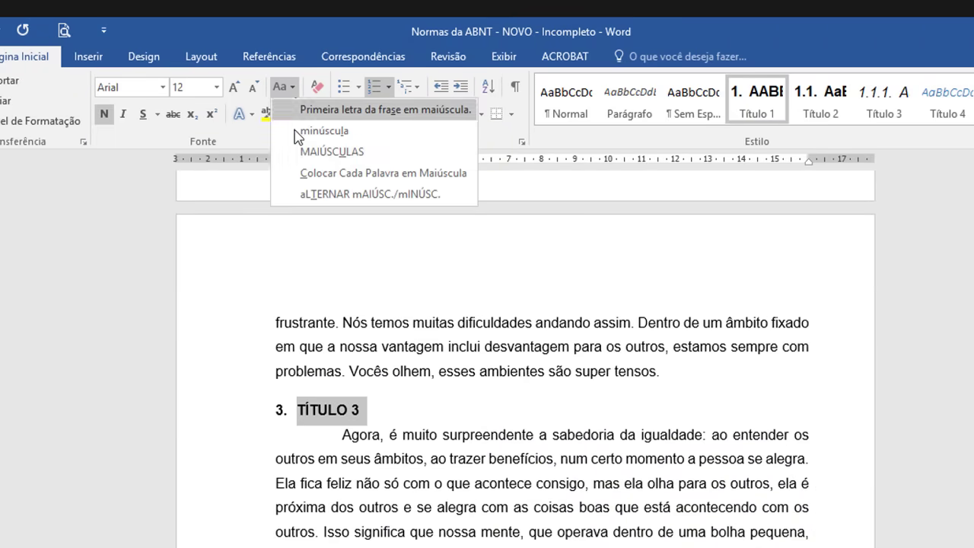
left_click(322, 152)
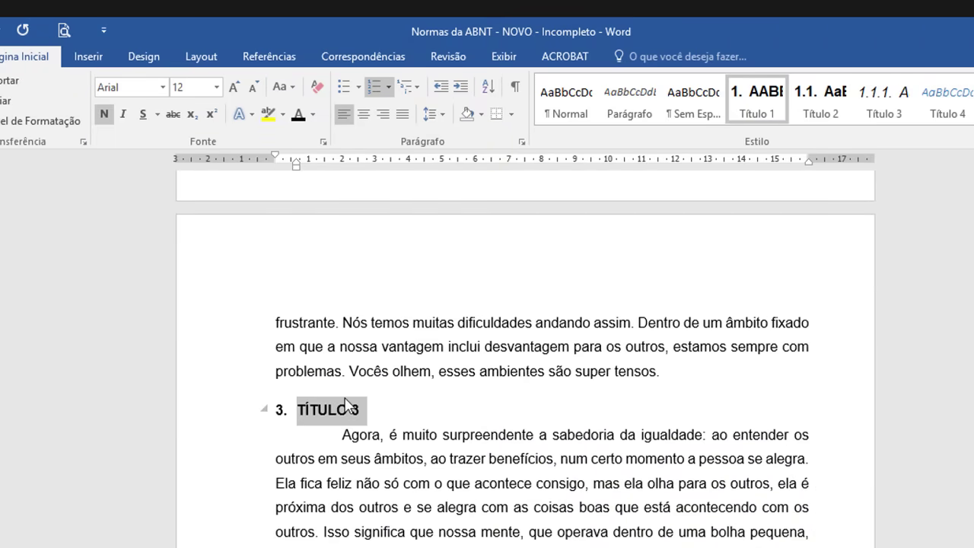
key("End")
Step: Convert the TÍTULO 4 body heading to MAIÚSCULAS as well
scroll(525, 343, "down", 15)
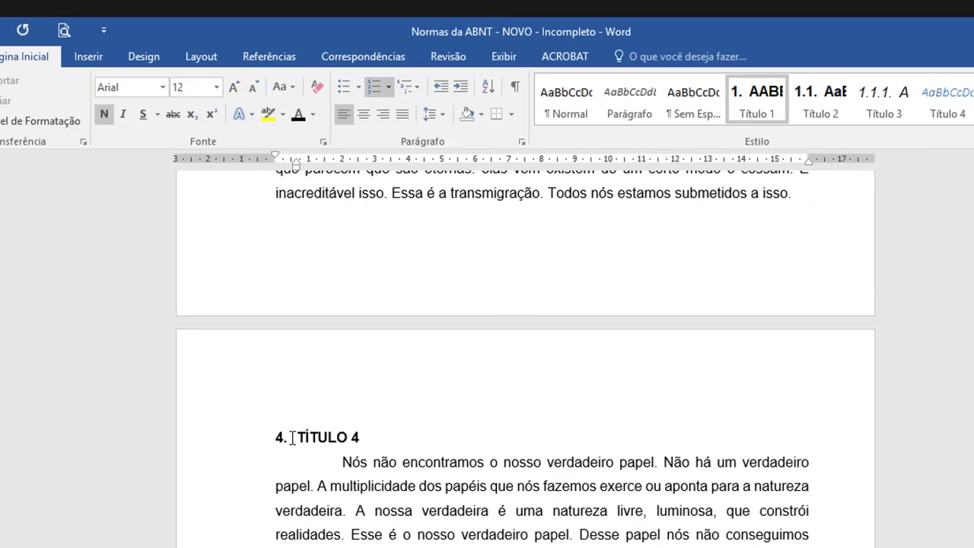
left_click(239, 441)
left_click(291, 89)
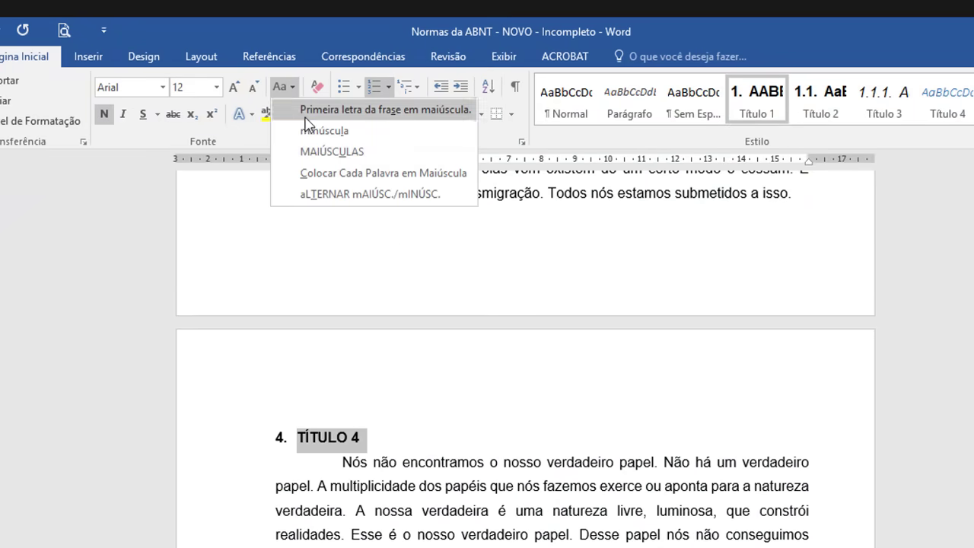
left_click(325, 150)
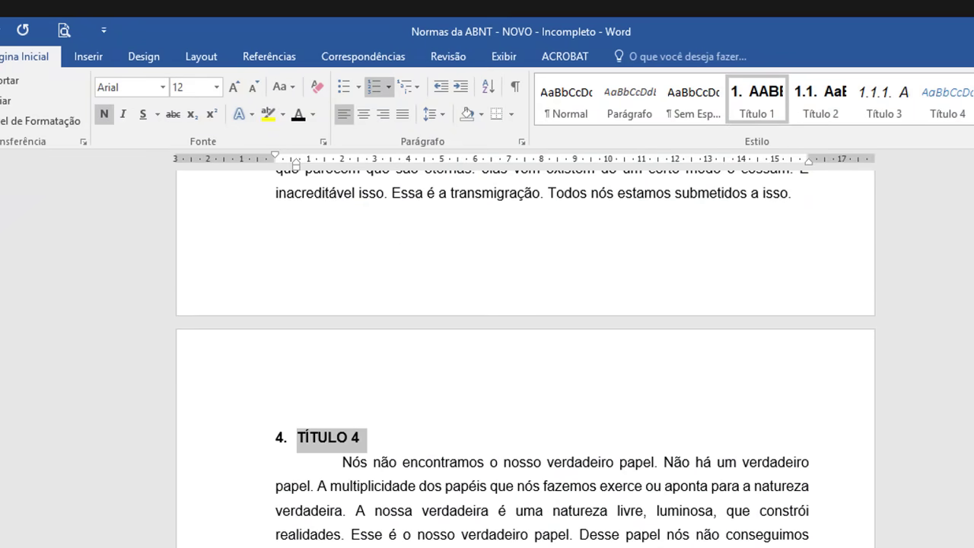
scroll(525, 343, "up", 20)
scroll(525, 343, "down", 8)
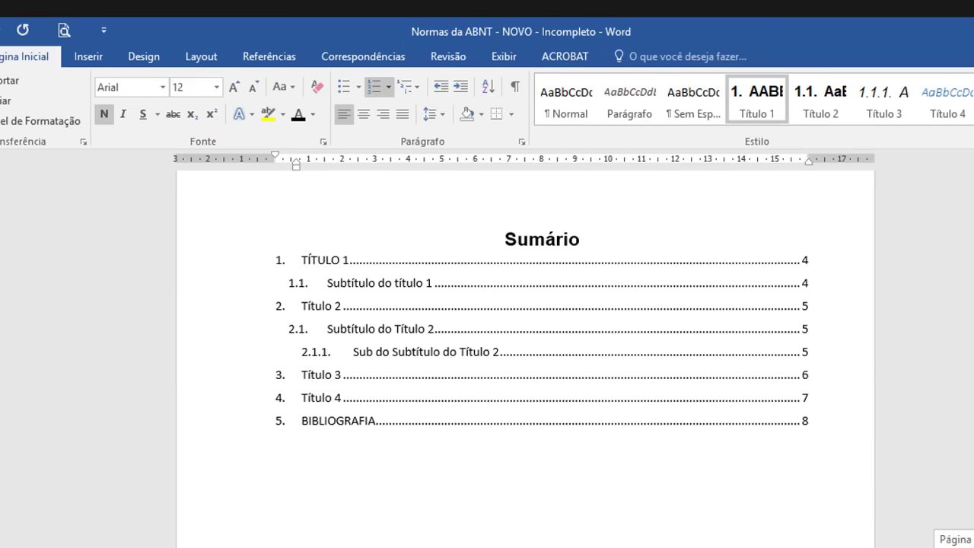
Step: Update the entire table of contents field so TÍTULO 2, 3 and 4 appear in capitals
left_click(354, 383)
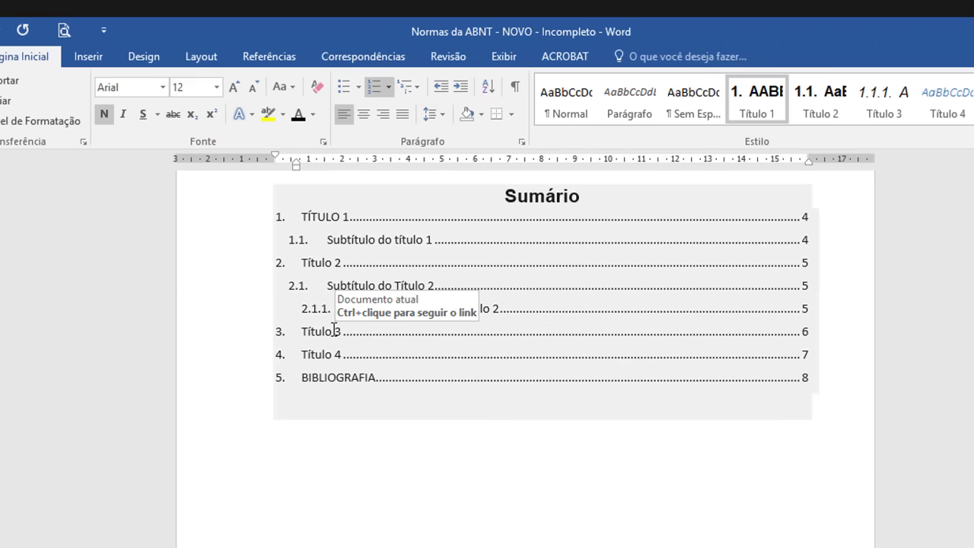
right_click(335, 330)
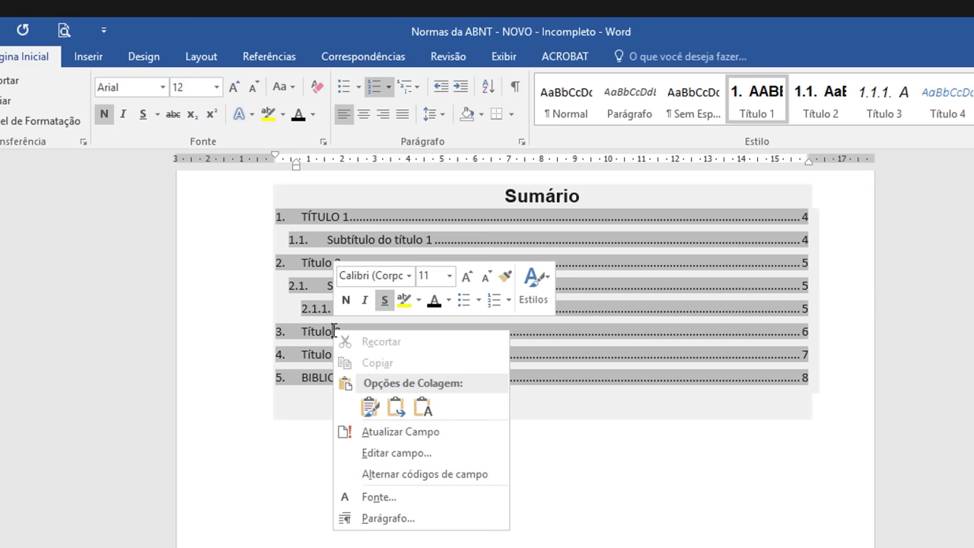
left_click(422, 437)
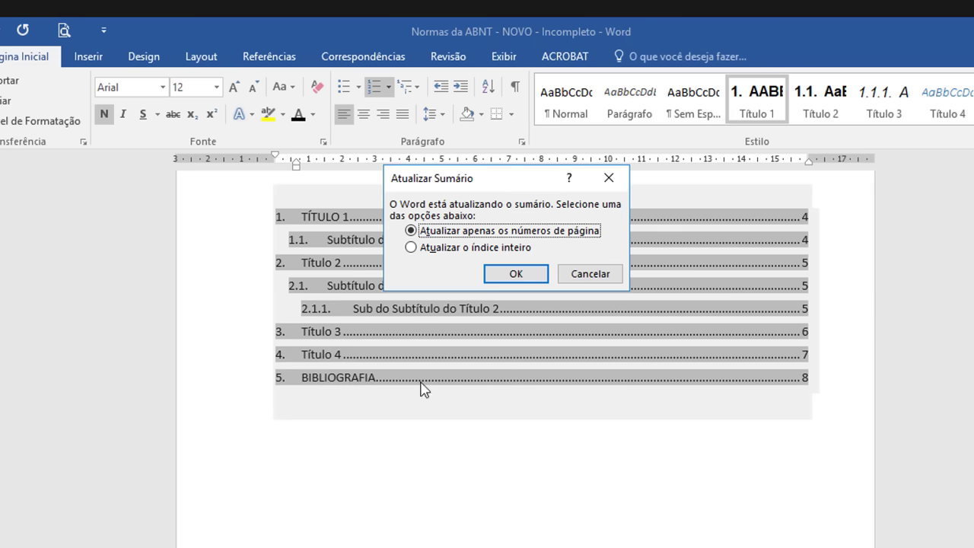
left_click(432, 249)
left_click(516, 274)
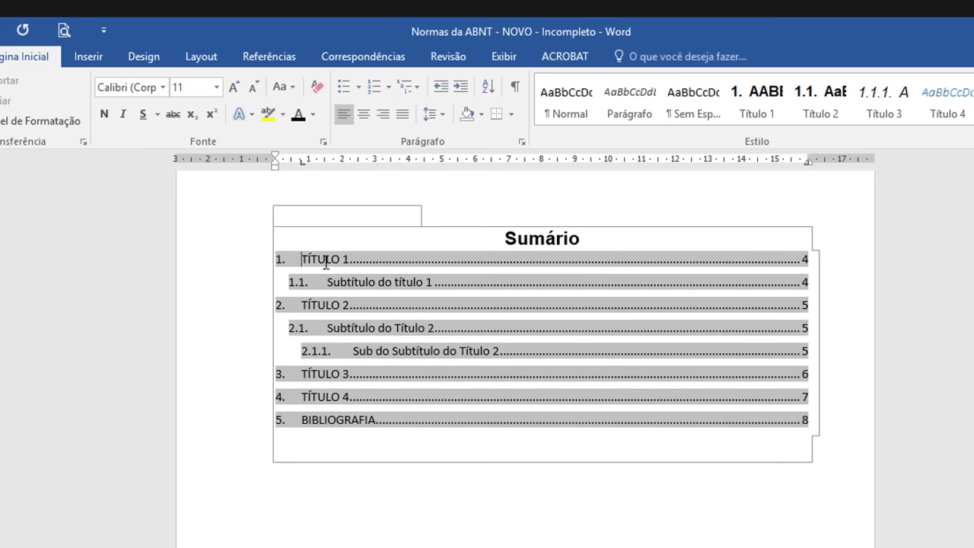
Step: Select Sumário entries and switch the TÍTULO 3 entry to sentence case
left_click_drag(305, 263, 348, 264)
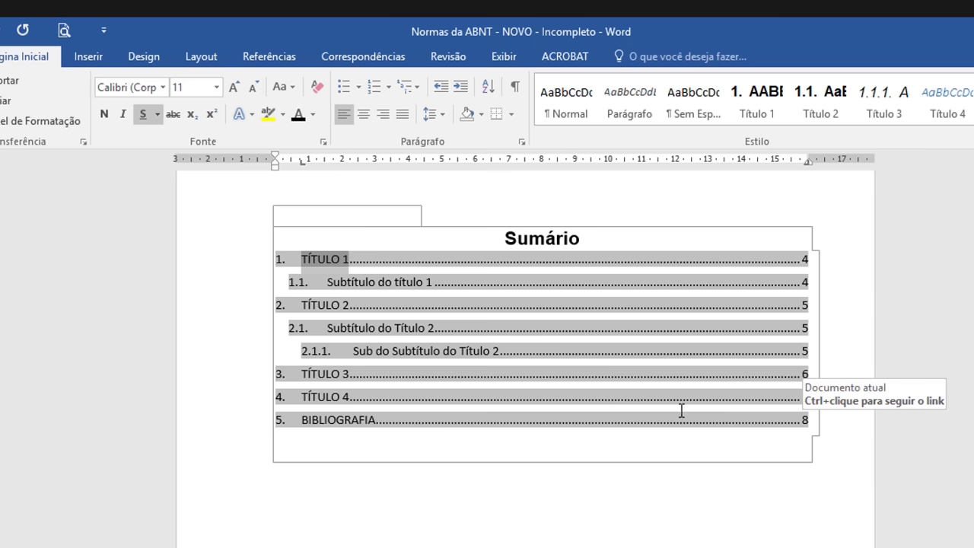
left_click(302, 259)
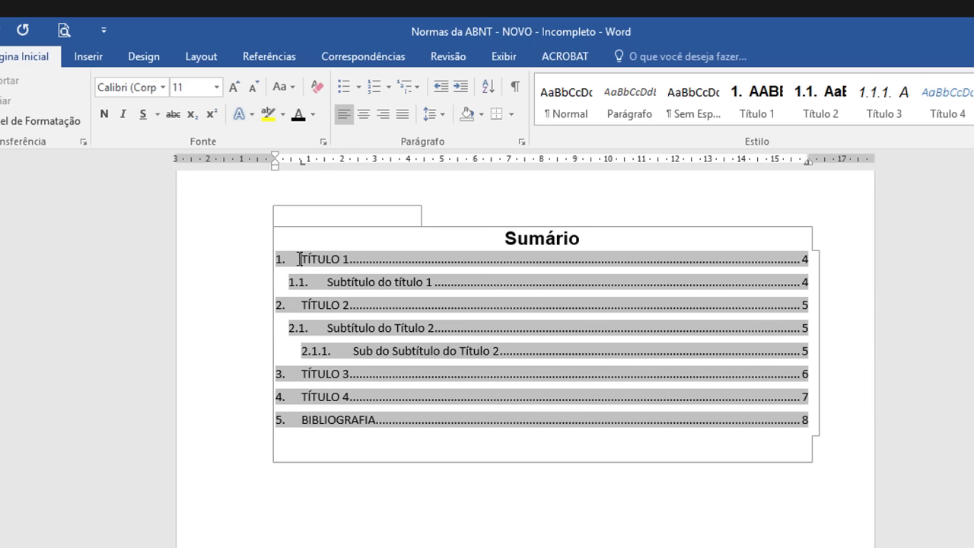
left_click_drag(302, 259, 350, 259)
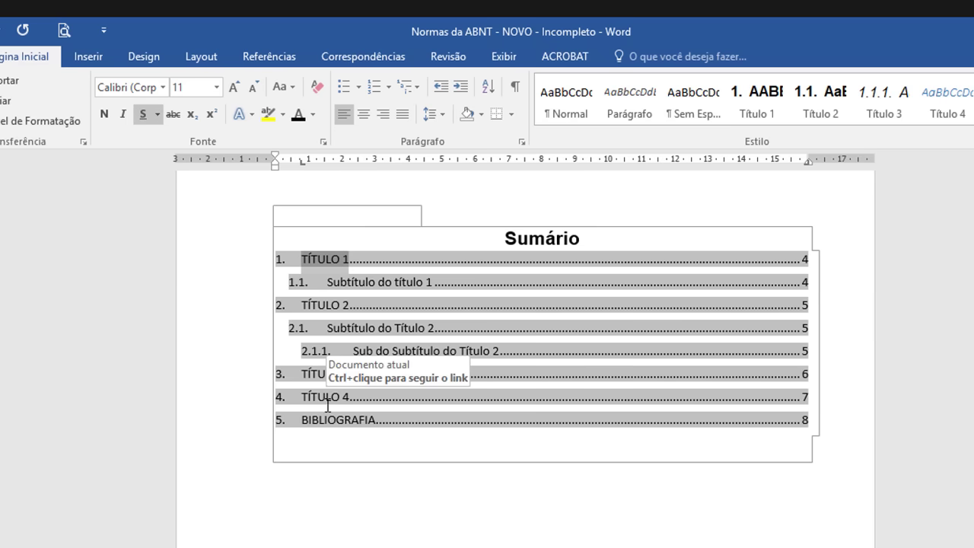
left_click_drag(304, 373, 352, 374)
left_click(300, 373)
left_click(284, 89)
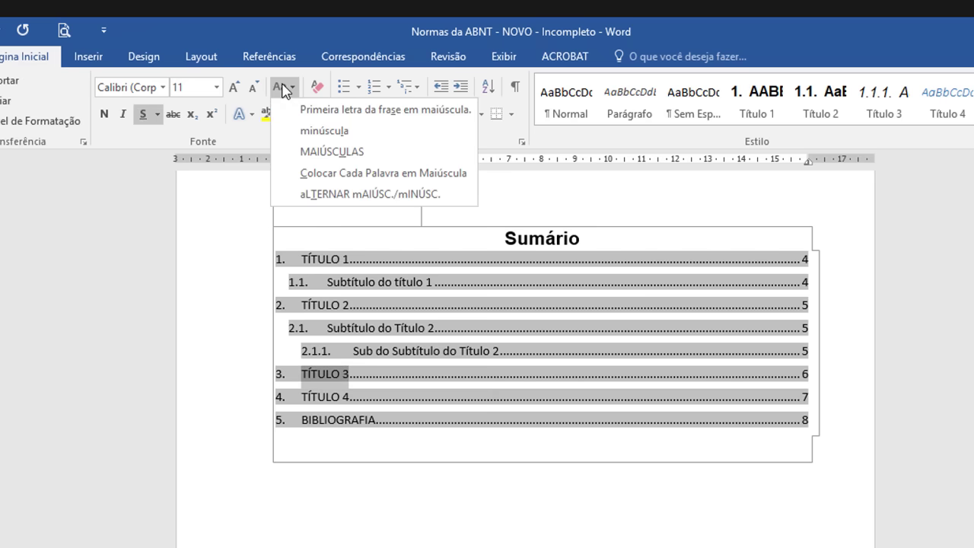
left_click(318, 112)
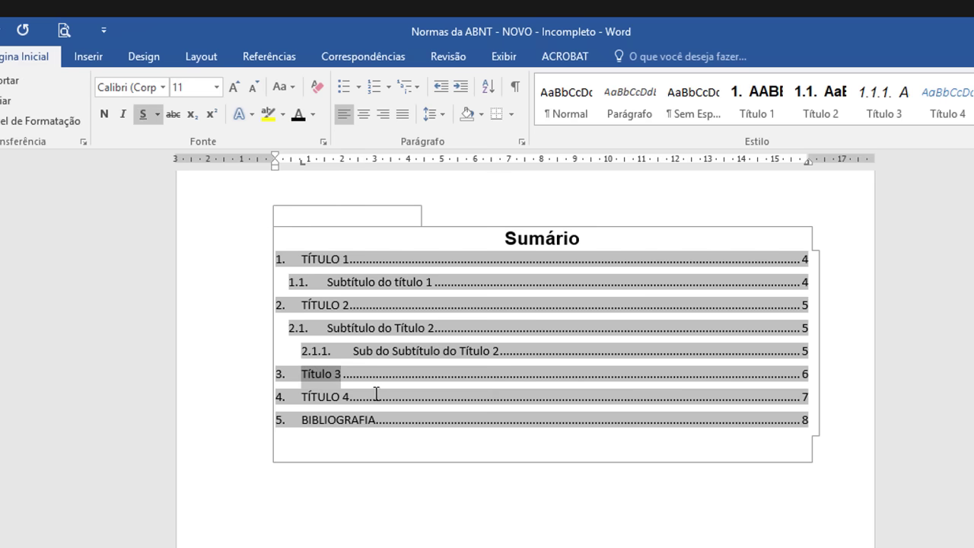
left_click(353, 402)
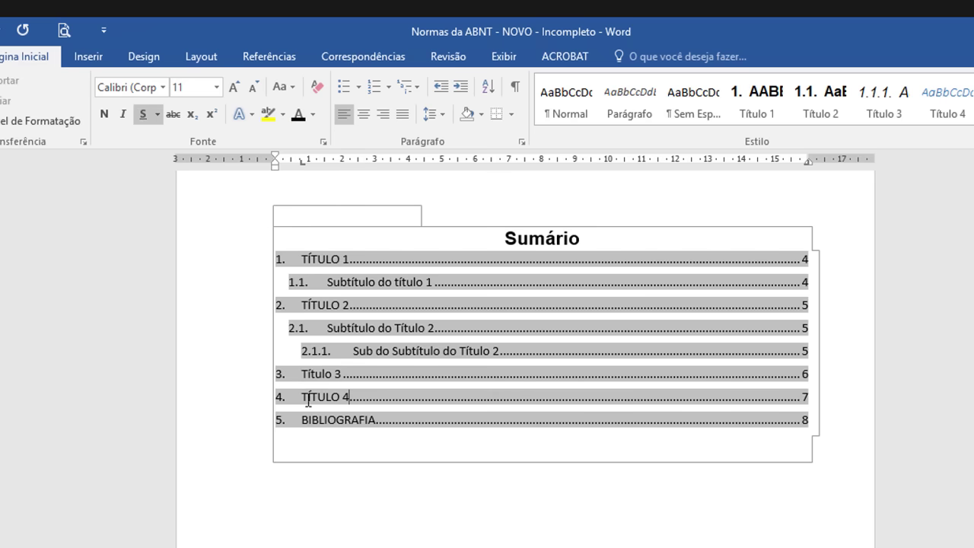
Step: Toggle the TÍTULO 4 Sumário entry to sentence case and back to all capitals
left_click_drag(302, 397, 349, 399)
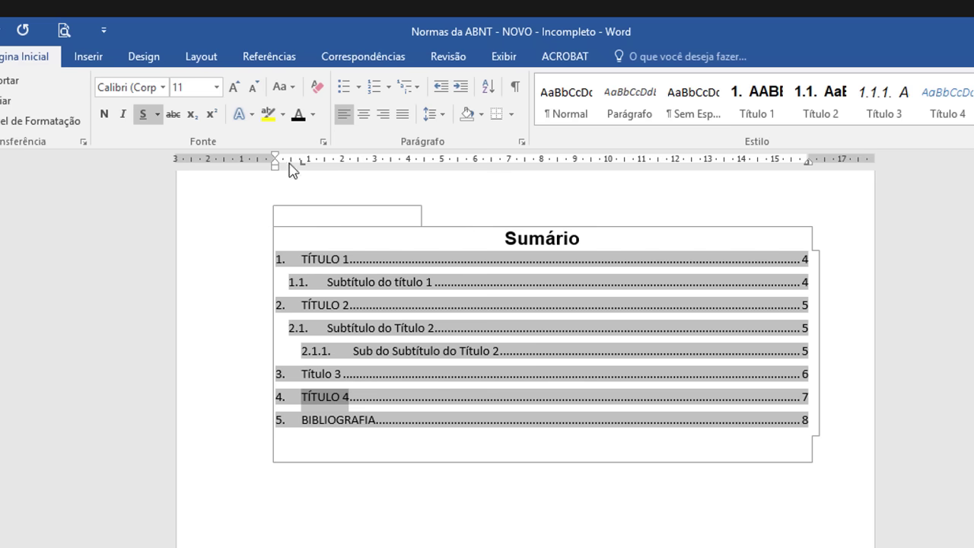
left_click(283, 87)
left_click(324, 111)
left_click(283, 87)
left_click(332, 151)
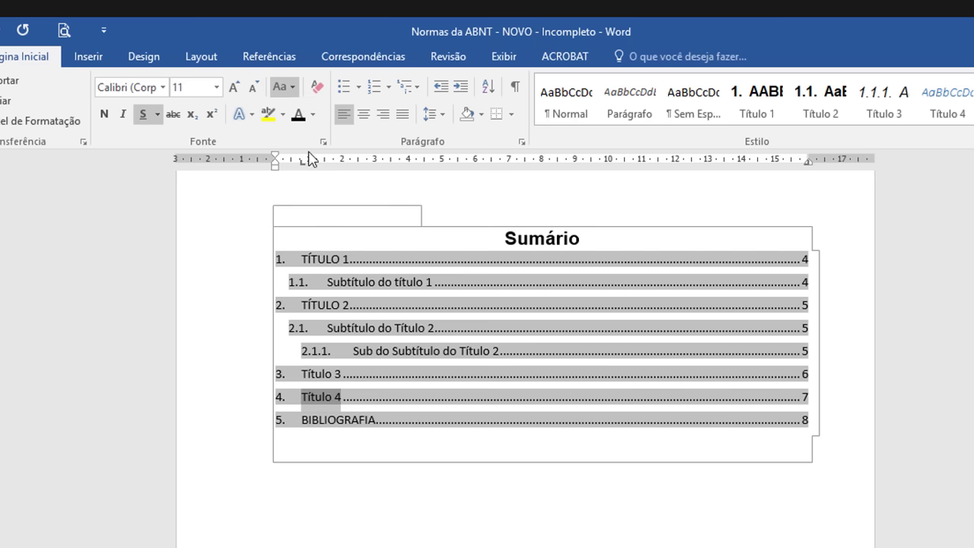
Step: Convert the Título 3 Sumário entry to MAIÚSCULAS, then click out of the table of contents
left_click_drag(301, 374, 340, 373)
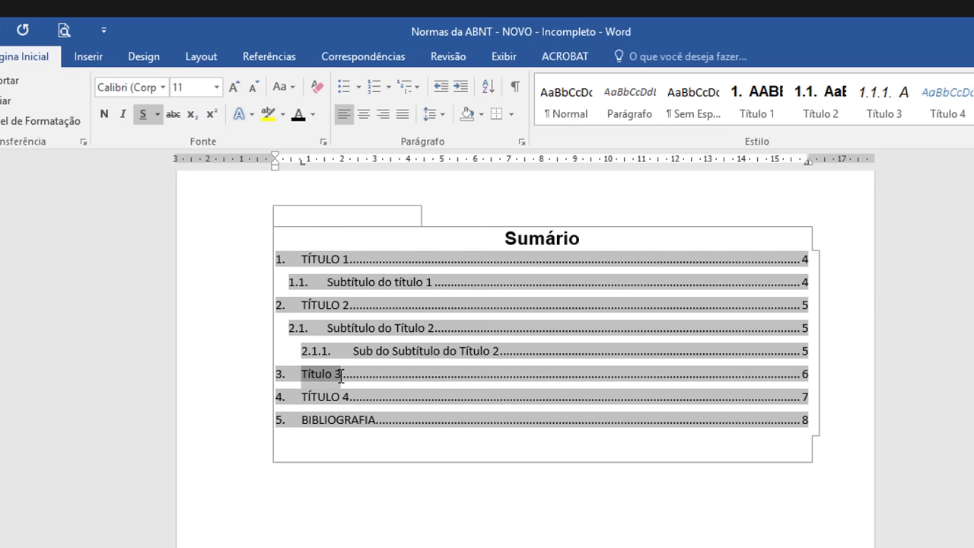
left_click(281, 87)
left_click(331, 152)
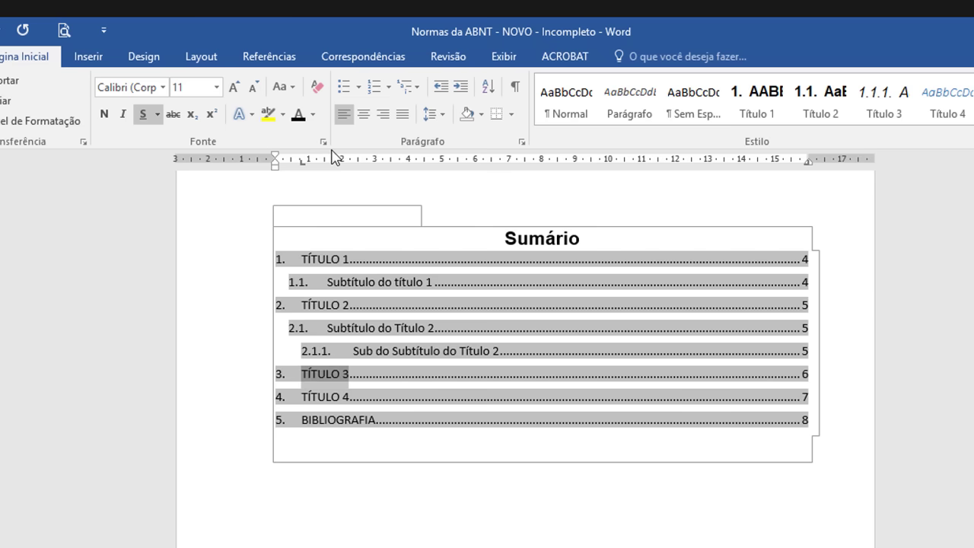
left_click(424, 410)
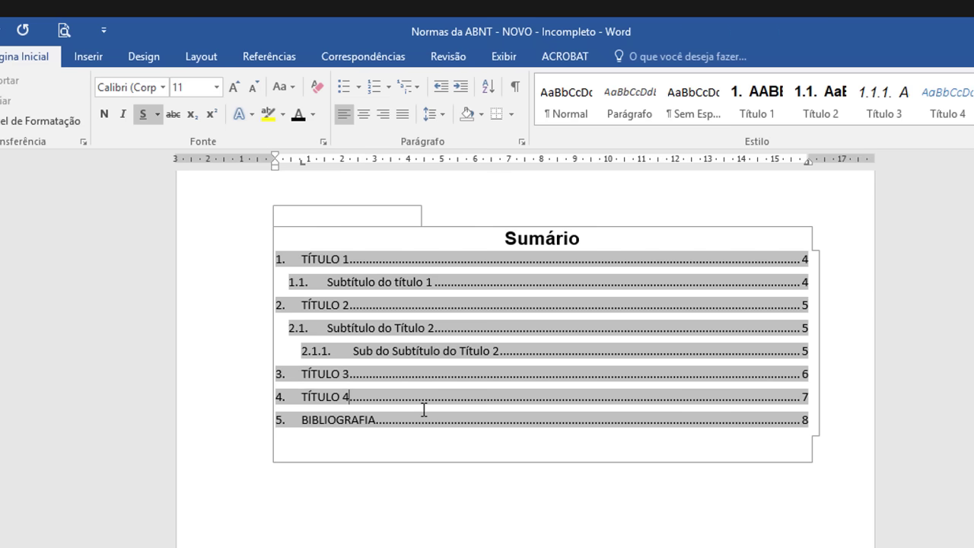
left_click(359, 282)
left_click(450, 443)
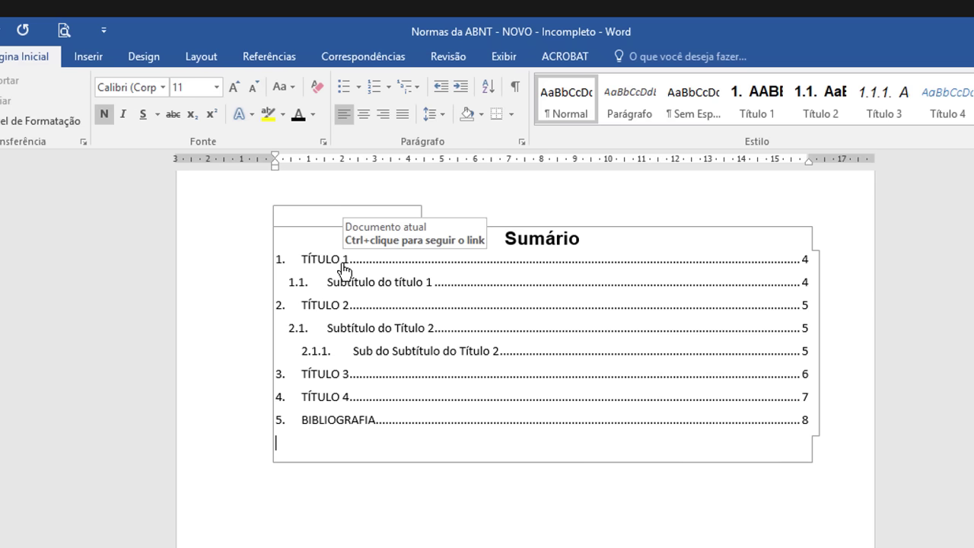
Step: Follow the Sumário links to TÍTULO 3 and then to 2.1. Subtítulo do Título 2
left_click(341, 378, "ctrl")
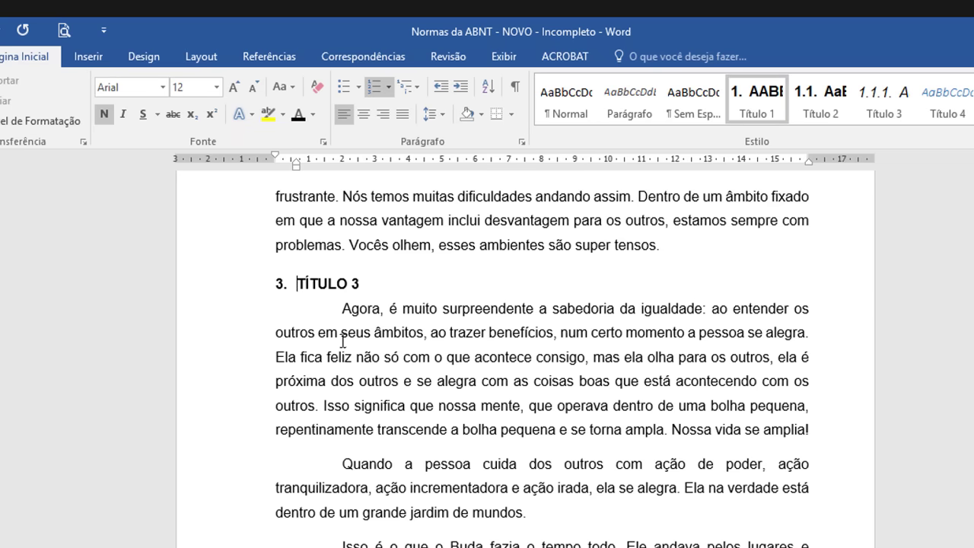
left_click_drag(973, 507, 973, 493)
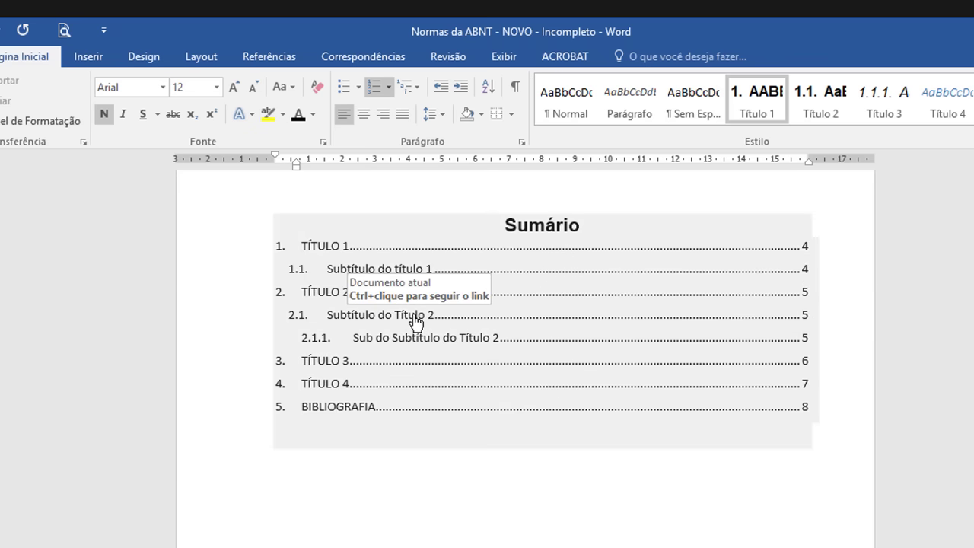
left_click(415, 316, "ctrl")
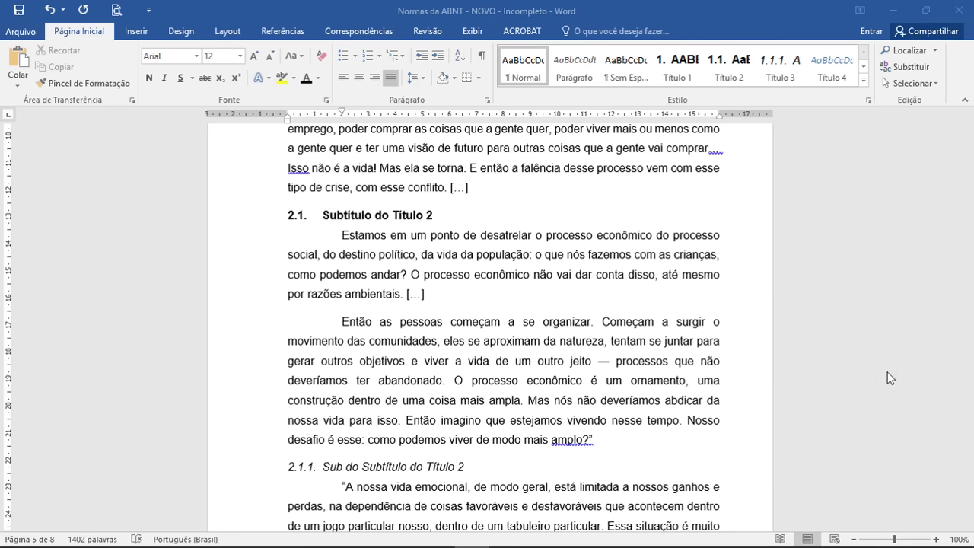
Step: Scroll to page 4 and open its header for editing above TÍTULO 1
scroll(929, 358, "up", 2)
left_click_drag(969, 347, 962, 292)
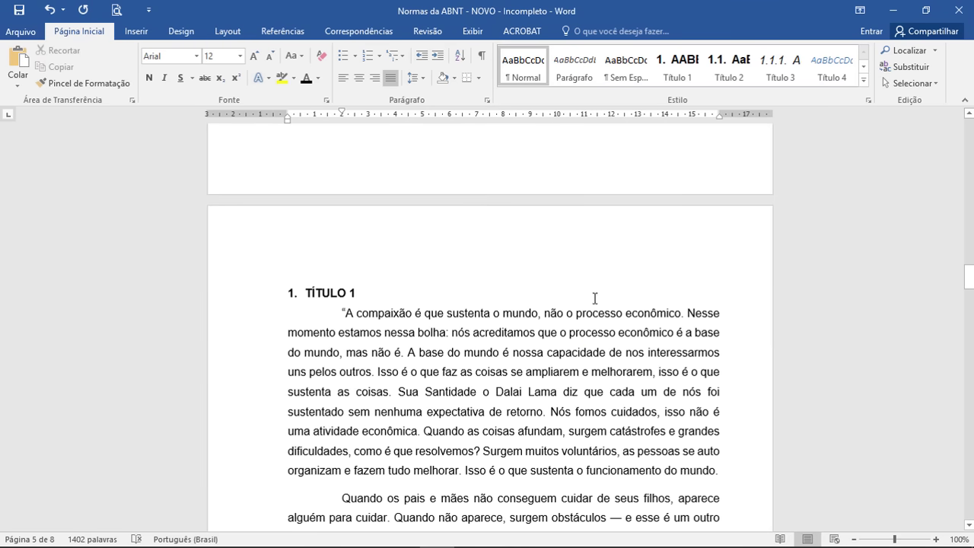
double_click(617, 242)
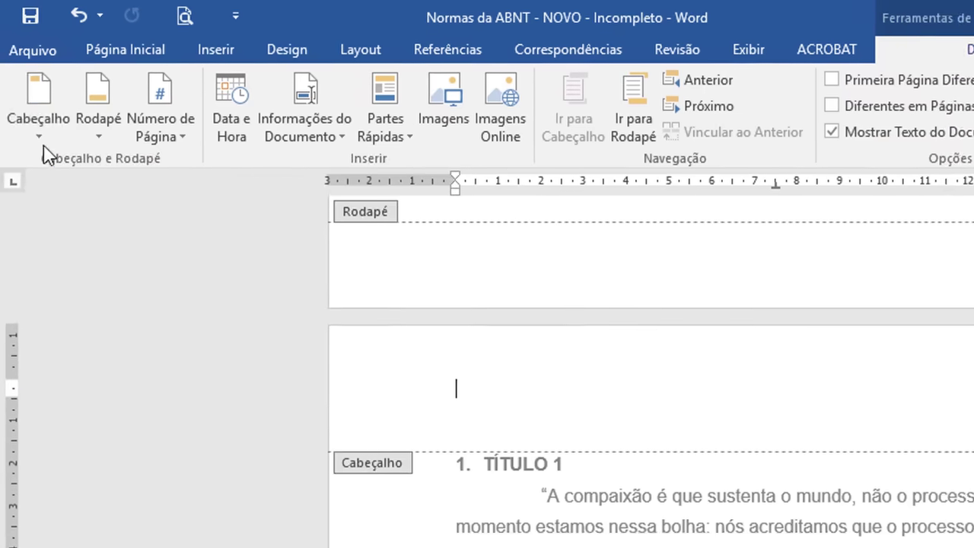
Step: Insert Número sem Formatação 3 at the top of the page, showing 4 at the header's right
left_click(39, 137)
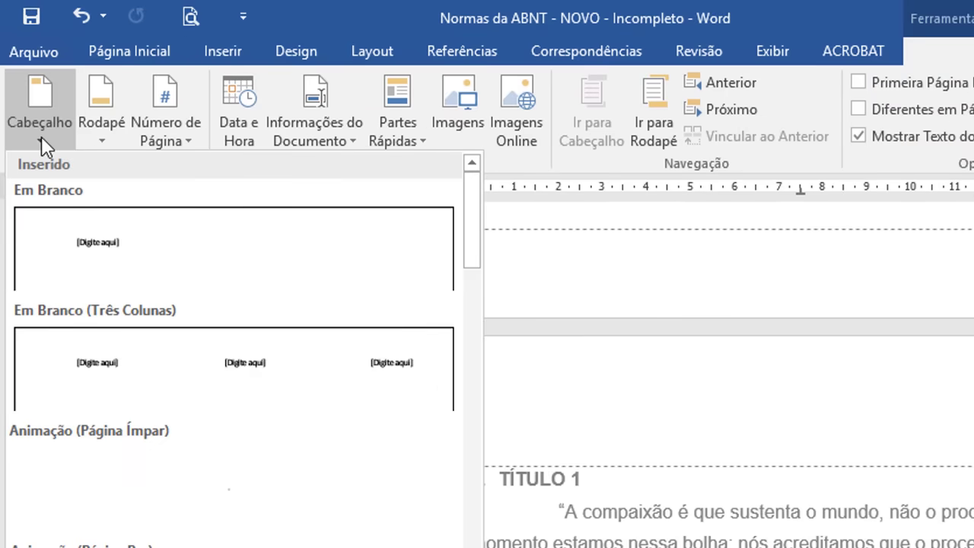
left_click(172, 140)
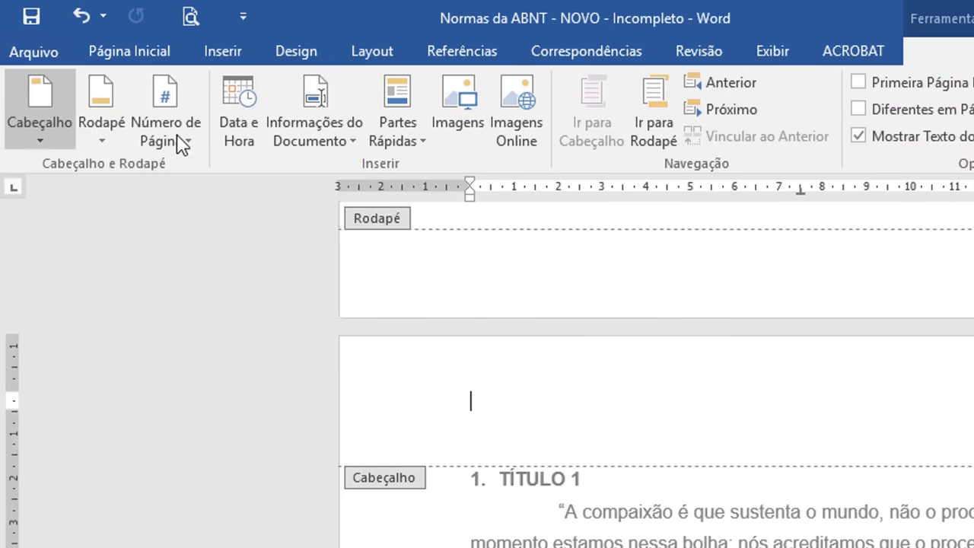
left_click(177, 136)
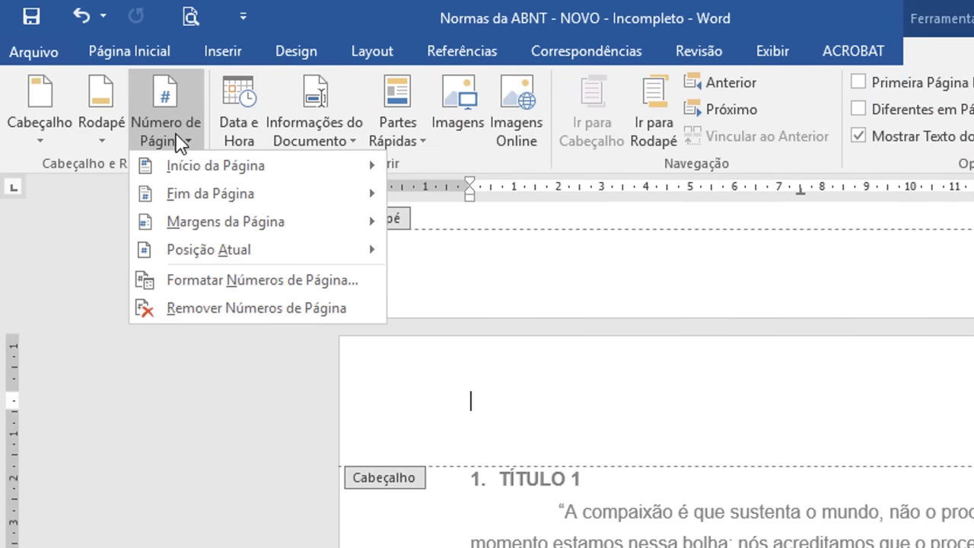
mouse_move(239, 171)
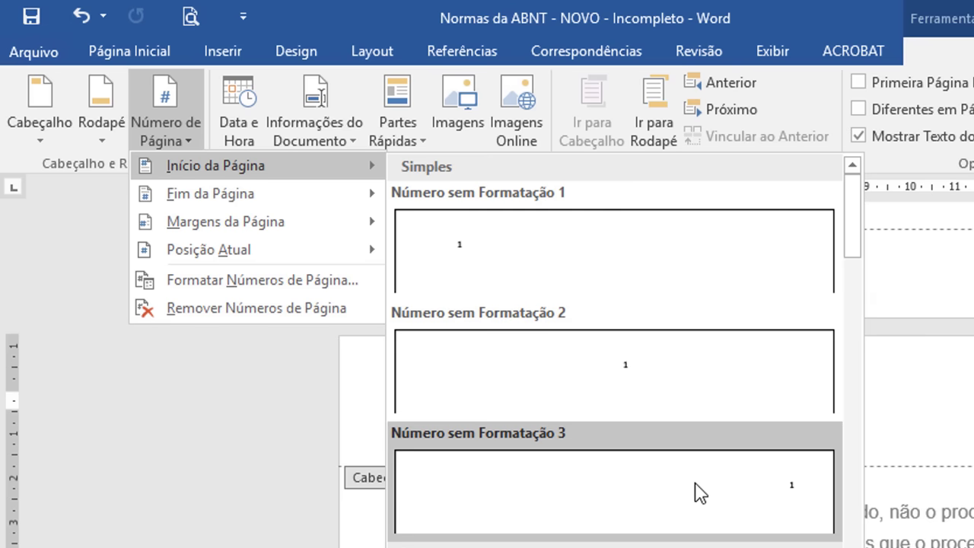
left_click_drag(854, 259, 856, 222)
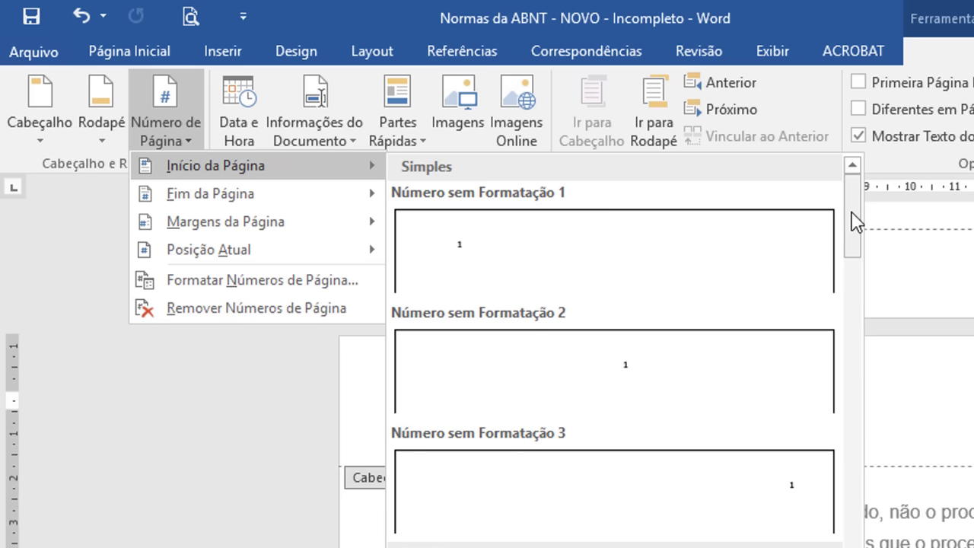
left_click(774, 501)
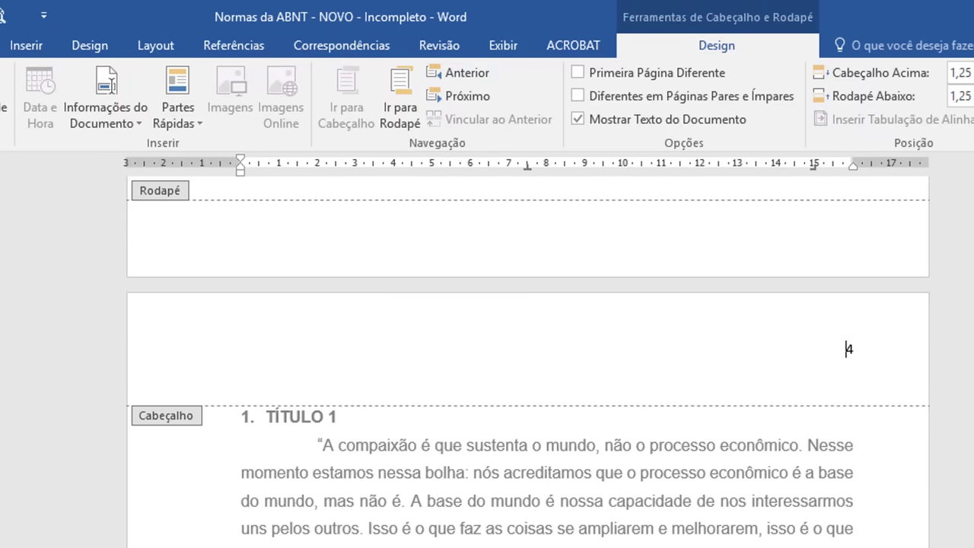
left_click(2, 45)
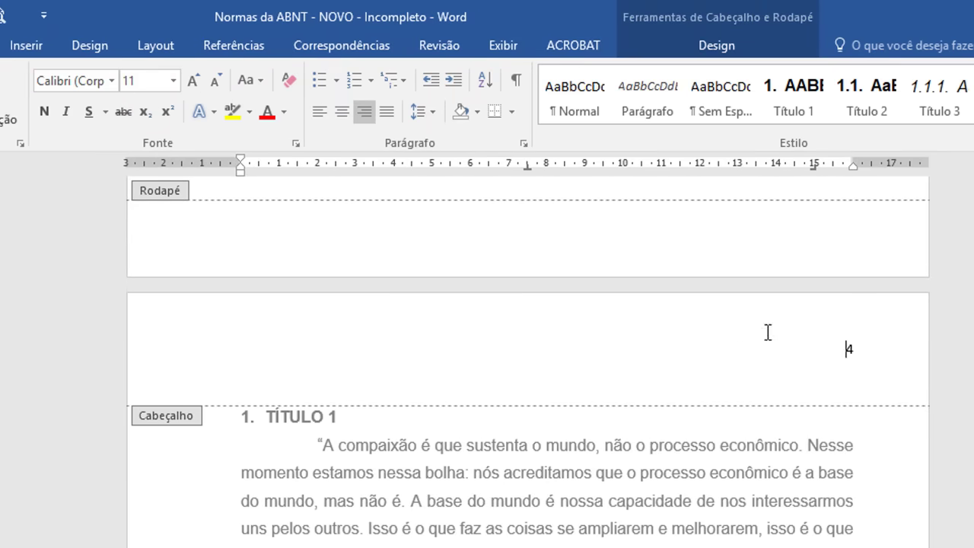
Step: Format the header page number 4 as Arial 12 and return to the body text
left_click_drag(847, 349, 856, 353)
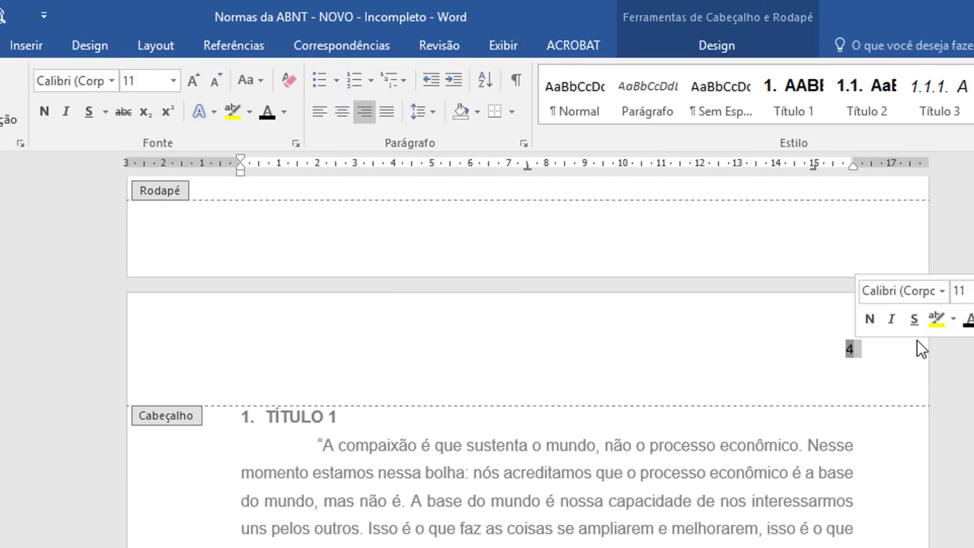
left_click(942, 291)
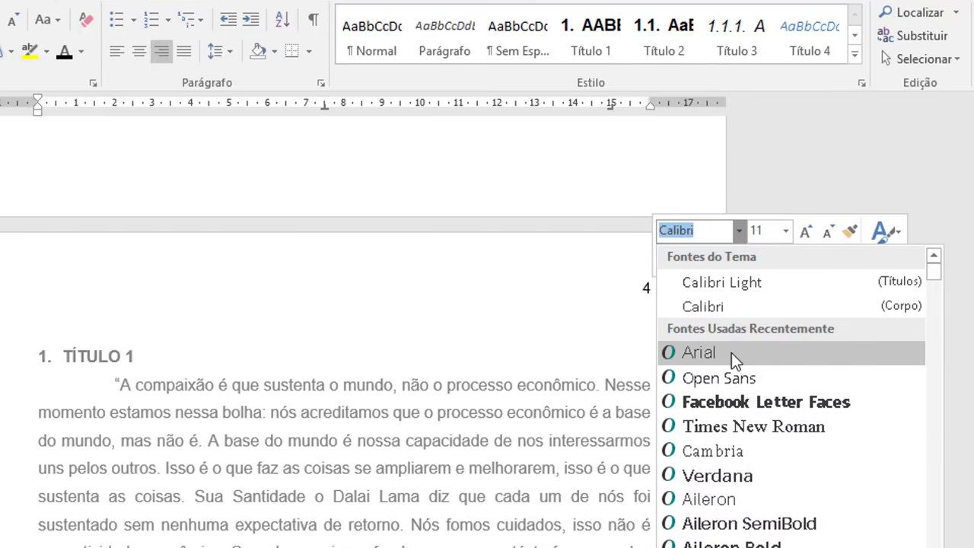
left_click(732, 352)
left_click(784, 231)
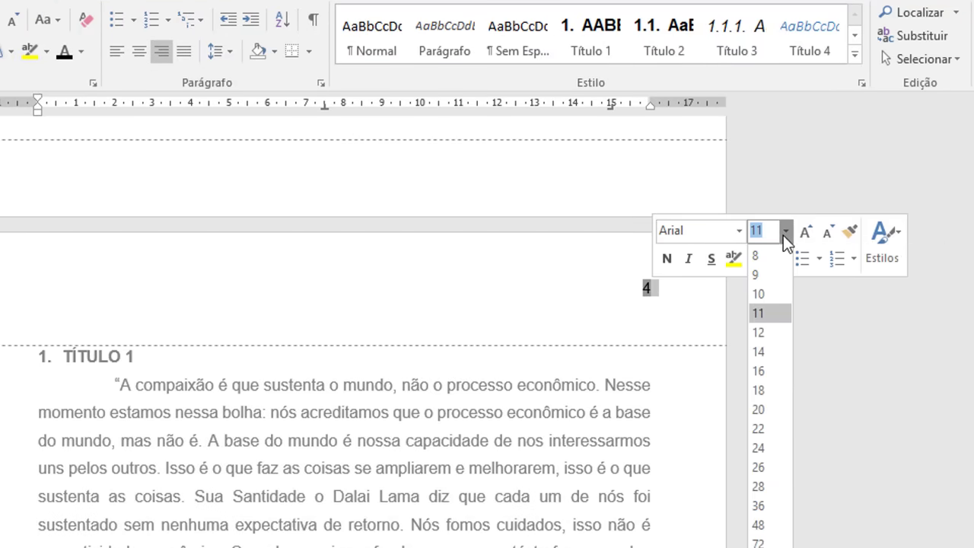
left_click(776, 332)
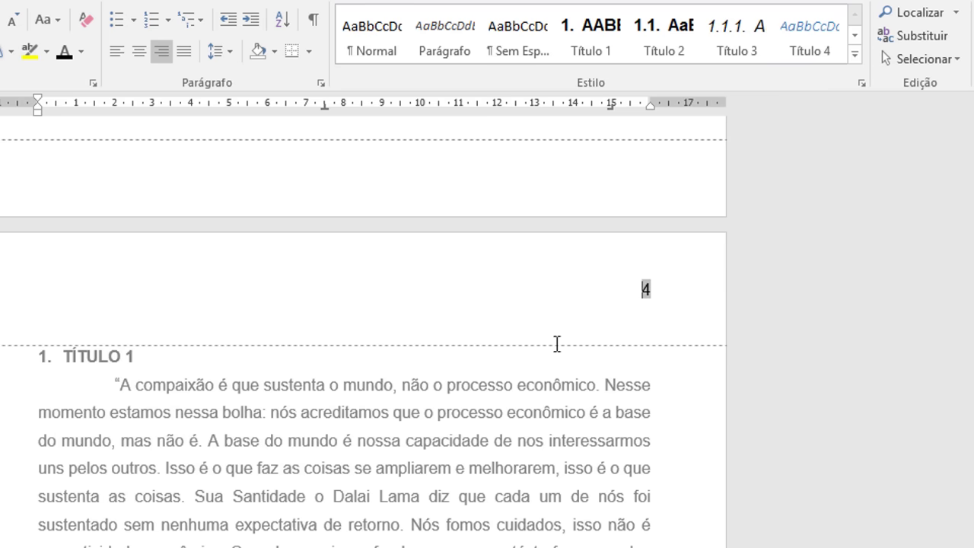
double_click(523, 381)
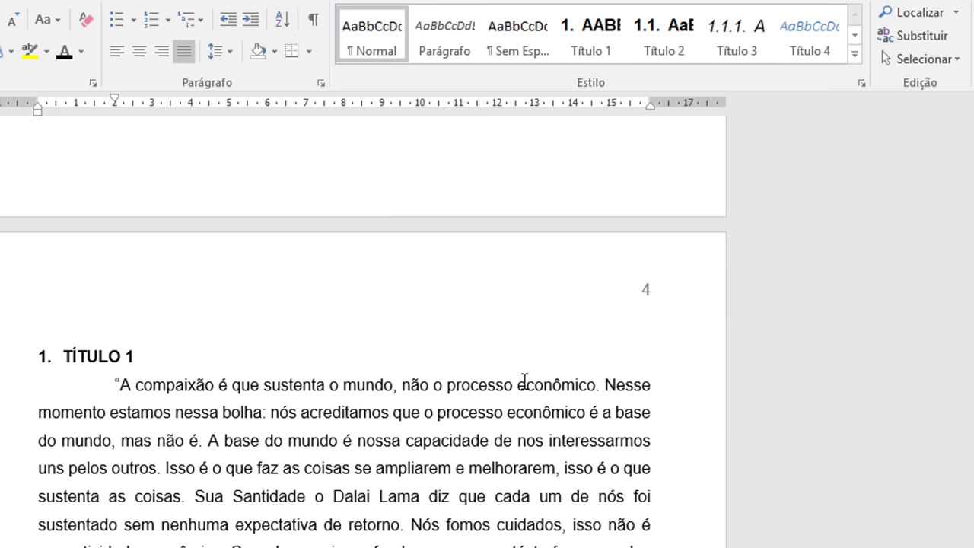
scroll(524, 385, "up", 2)
scroll(524, 387, "down", 9)
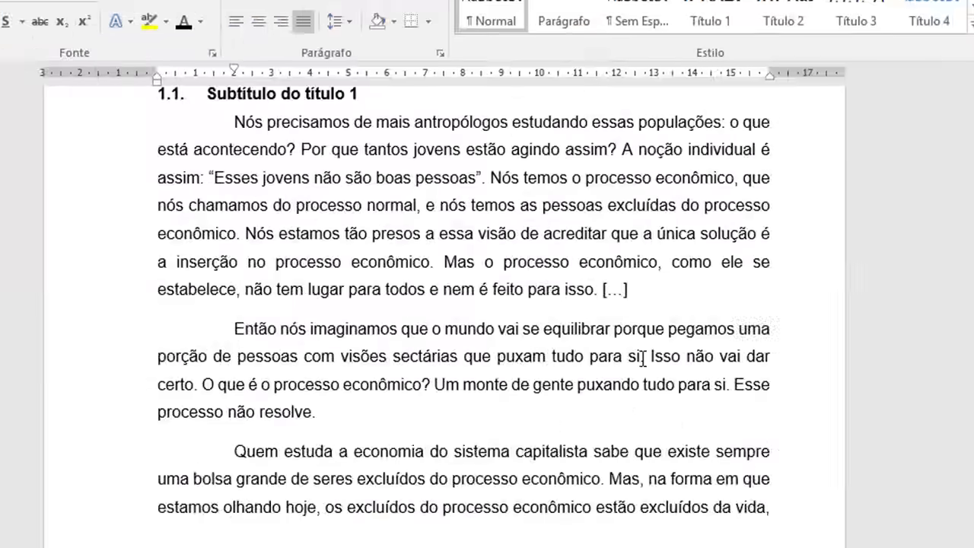
scroll(644, 358, "down", 5)
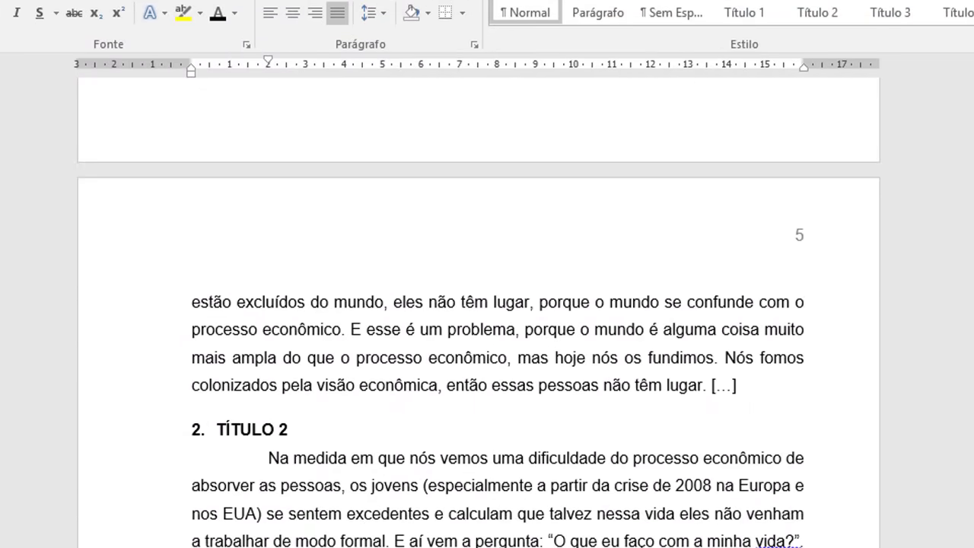
left_click_drag(972, 426, 972, 361)
left_click(623, 220)
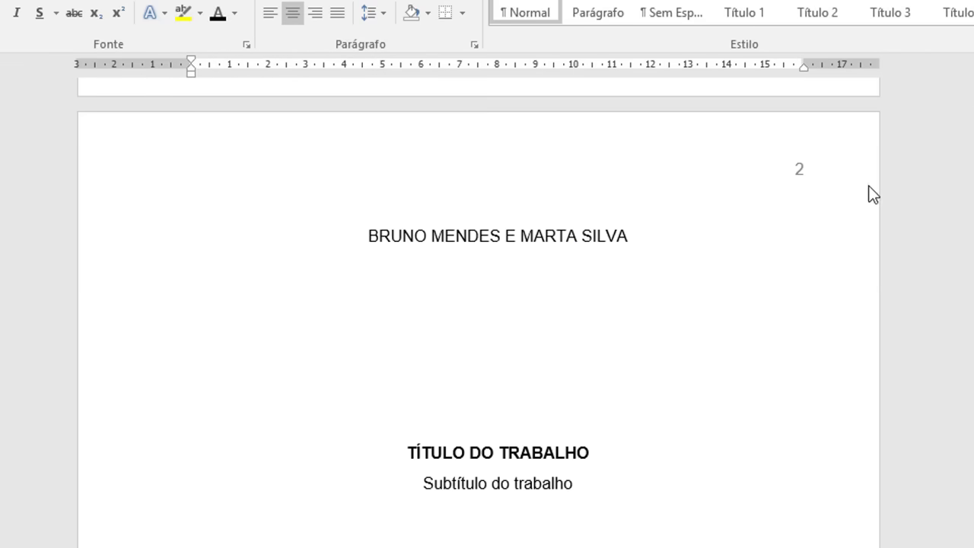
left_click_drag(972, 190, 971, 203)
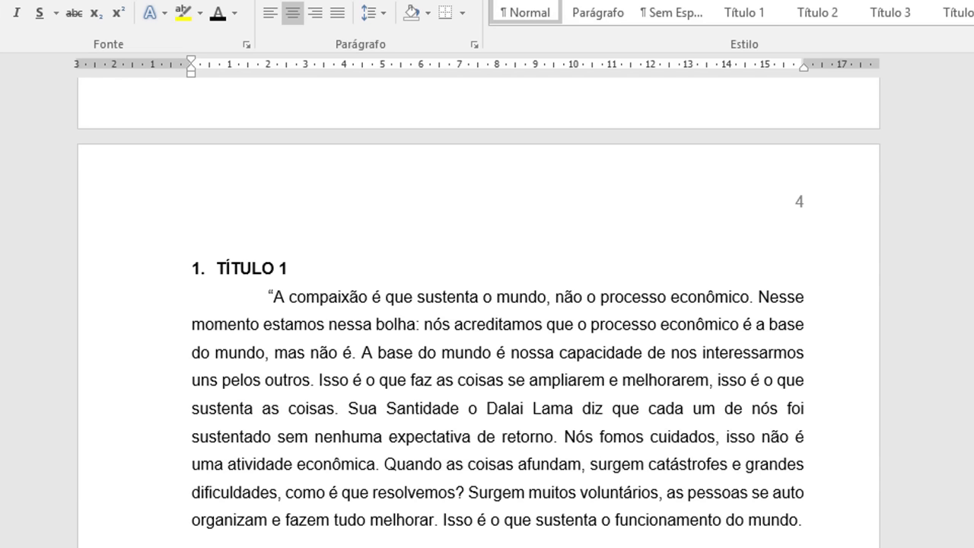
left_click_drag(972, 203, 972, 190)
left_click(214, 339)
key("ctrl+shift+End")
left_click(435, 446)
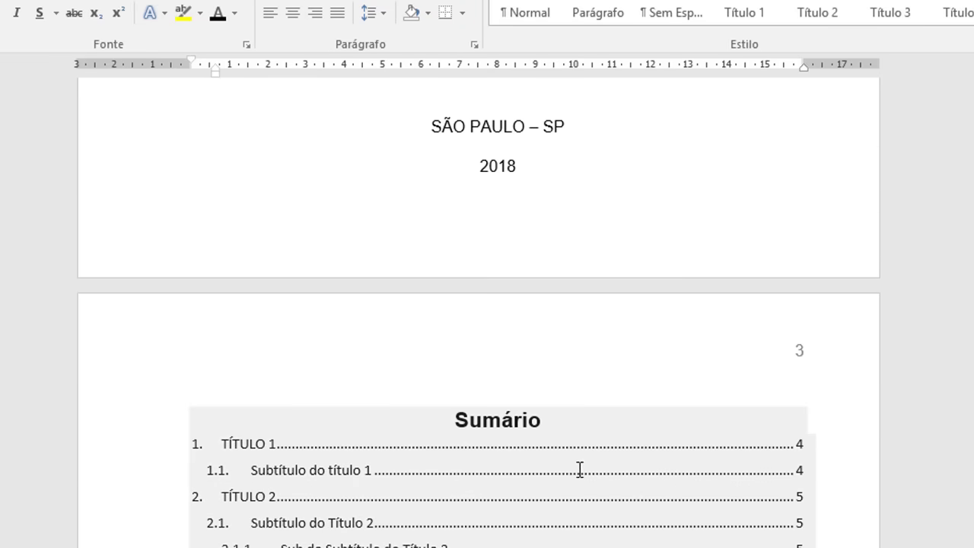
scroll(695, 470, "up", 3)
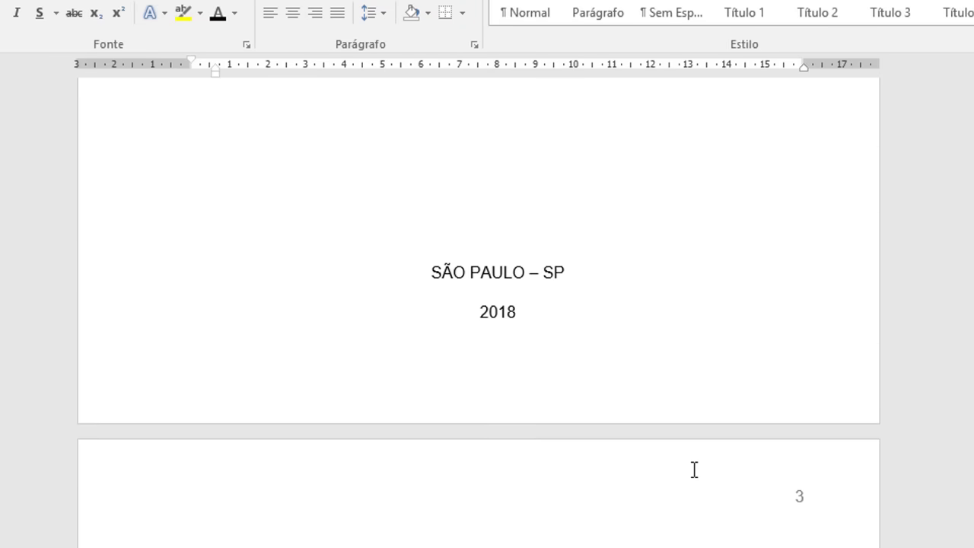
scroll(694, 470, "up", 20)
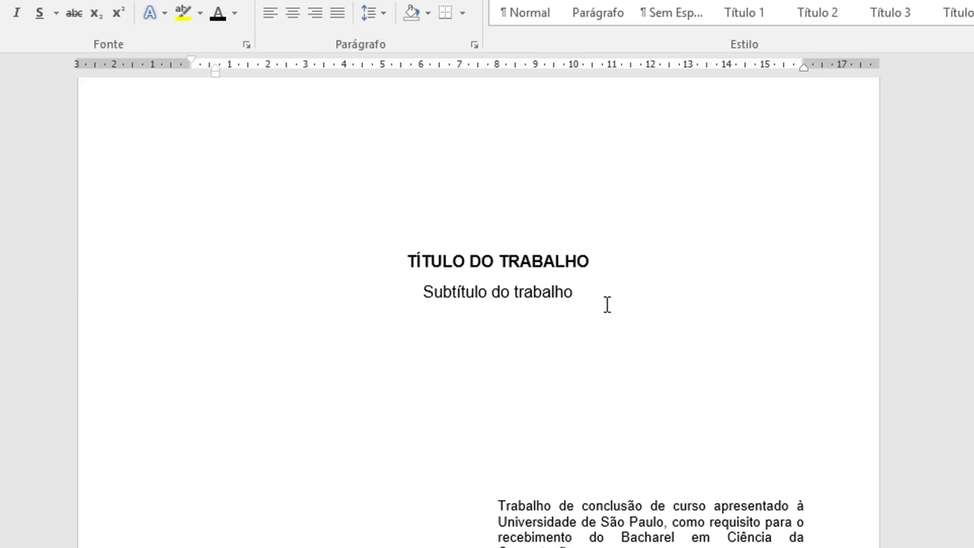
scroll(608, 304, "down", 20)
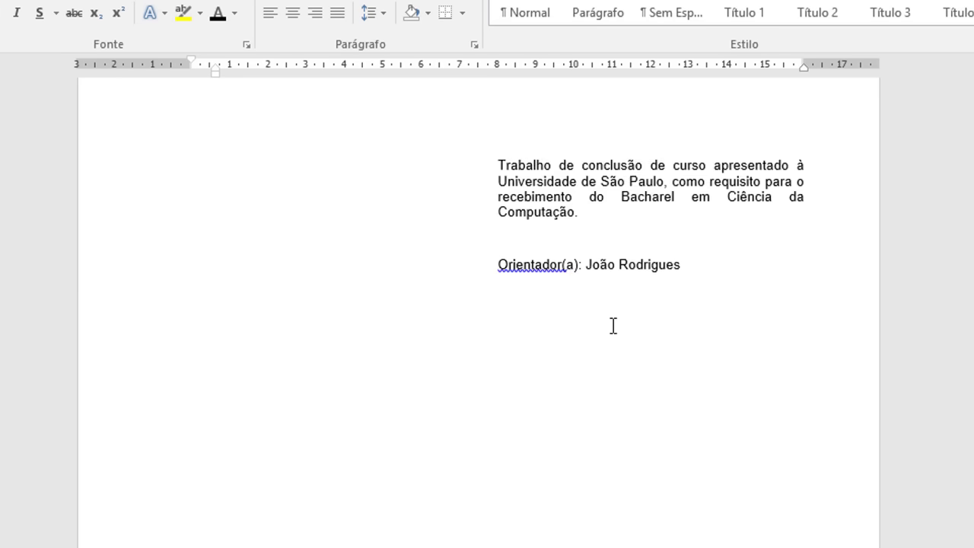
scroll(611, 327, "down", 7)
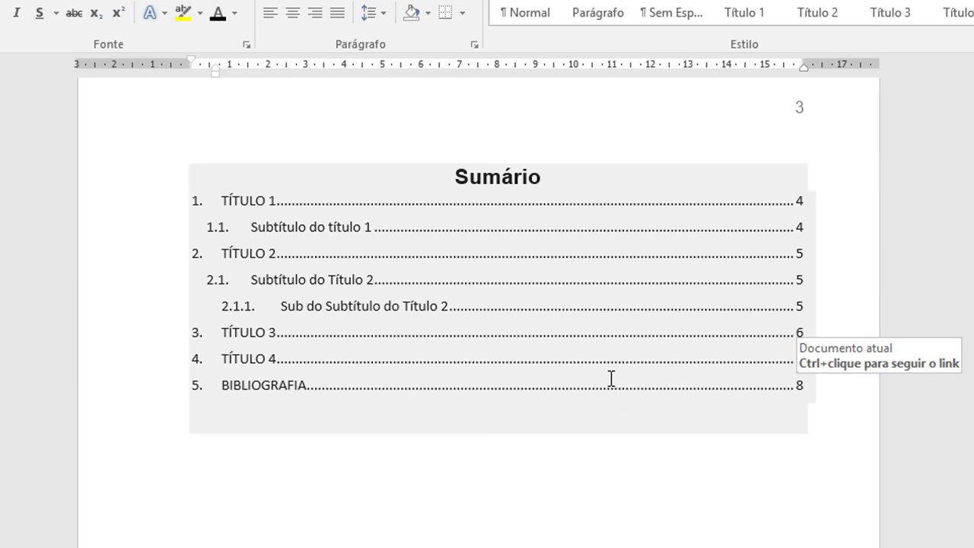
scroll(611, 378, "down", 12)
double_click(770, 342)
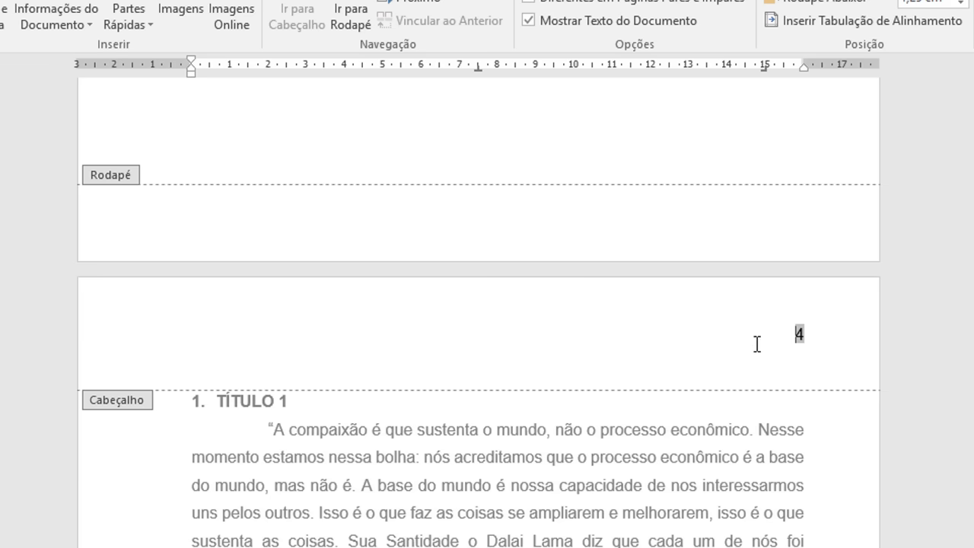
scroll(764, 354, "up", 3)
scroll(762, 352, "up", 8)
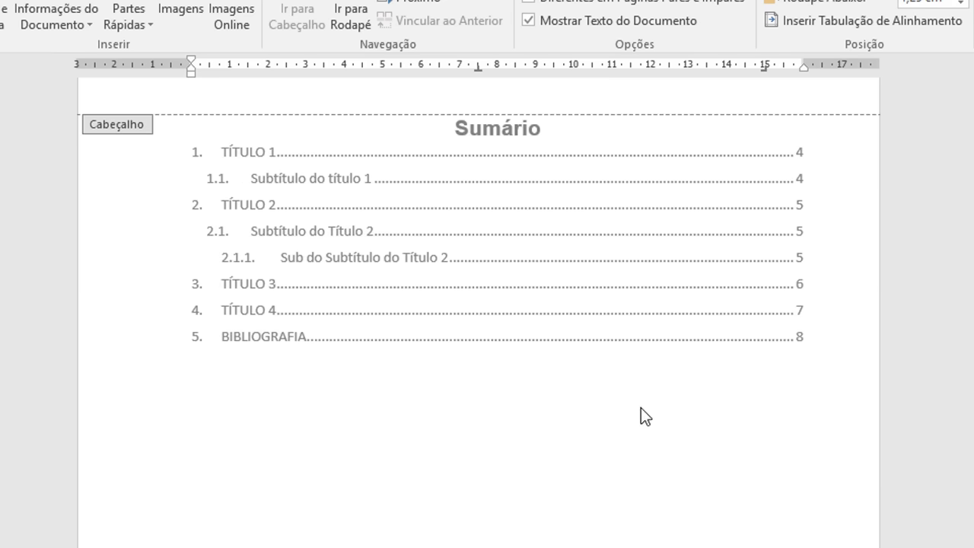
double_click(606, 430)
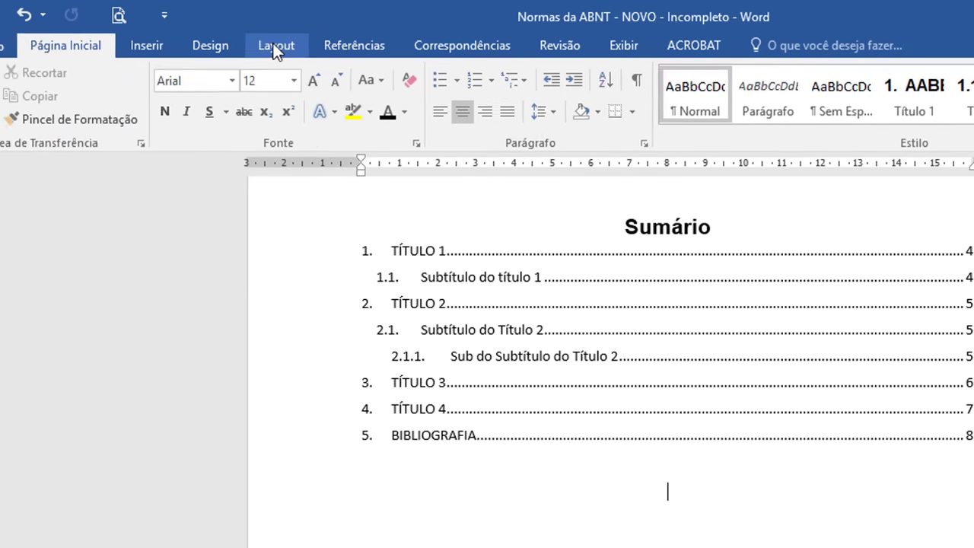
Step: Insert a Contínuo section break from Layout > Quebras below the Sumário
left_click(240, 23)
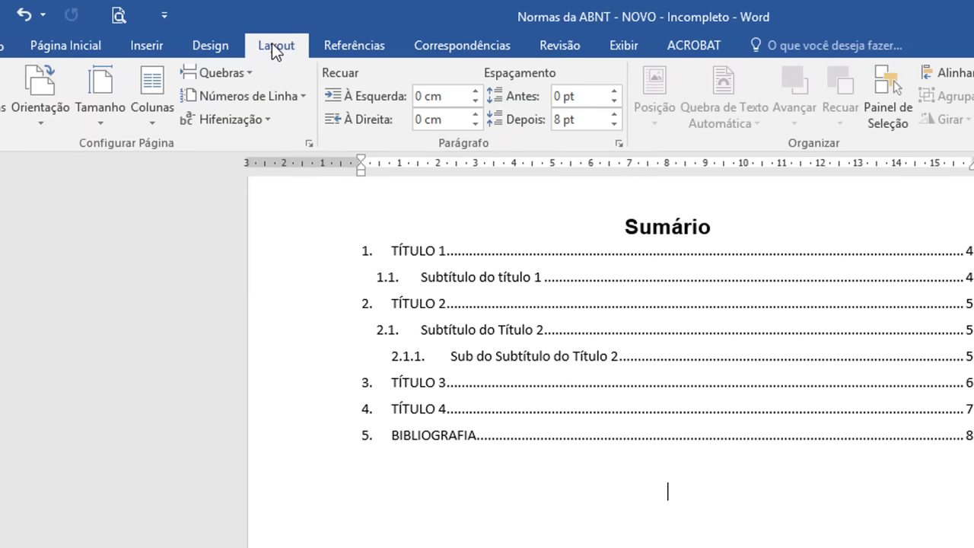
left_click(247, 69)
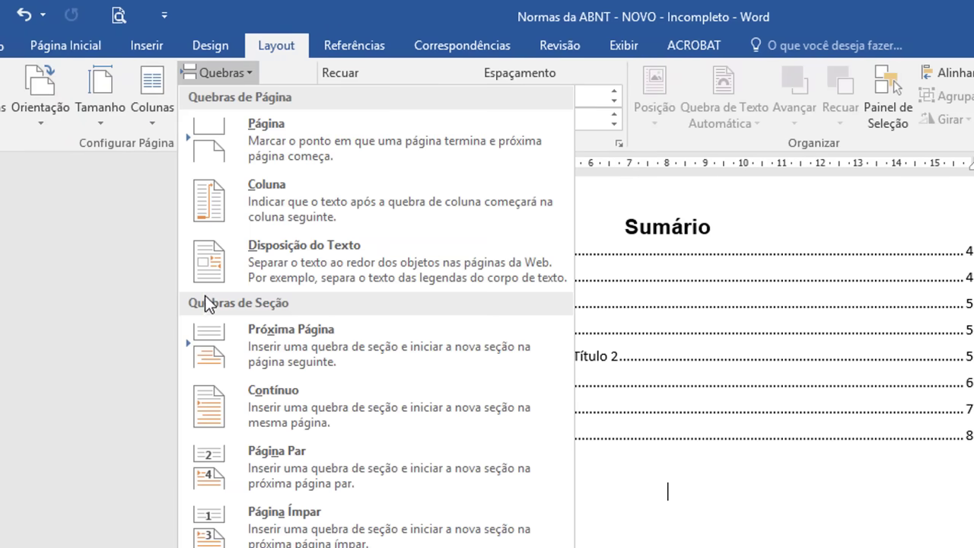
left_click(292, 400)
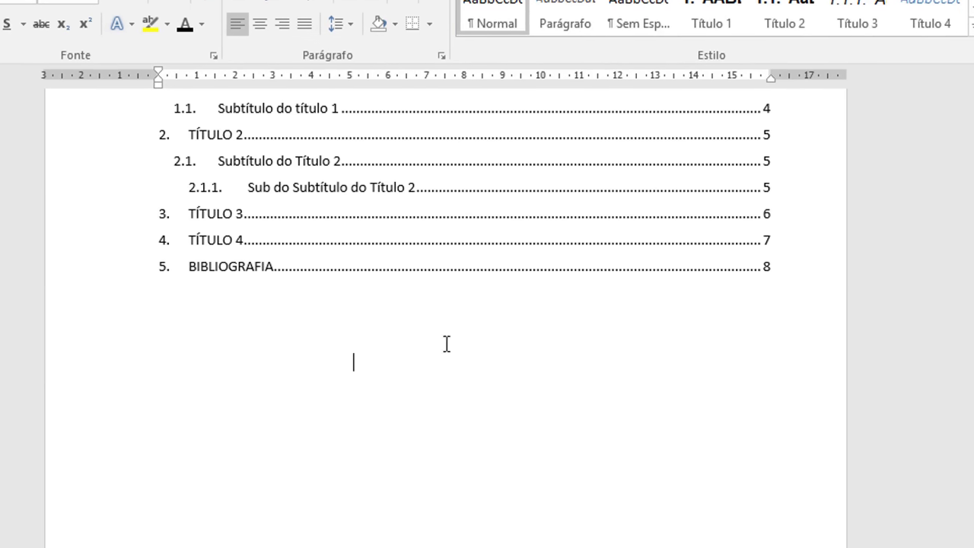
scroll(496, 387, "down", 10)
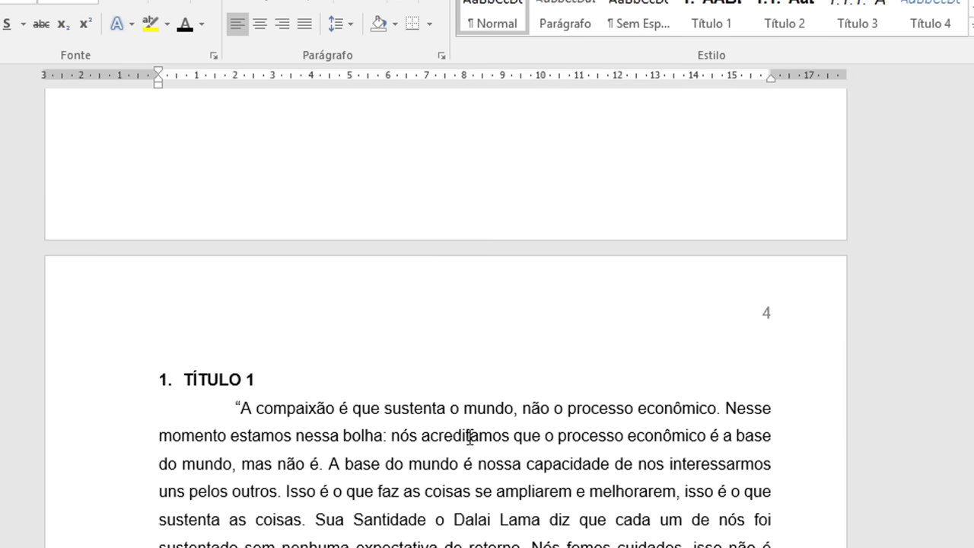
scroll(470, 436, "up", 10)
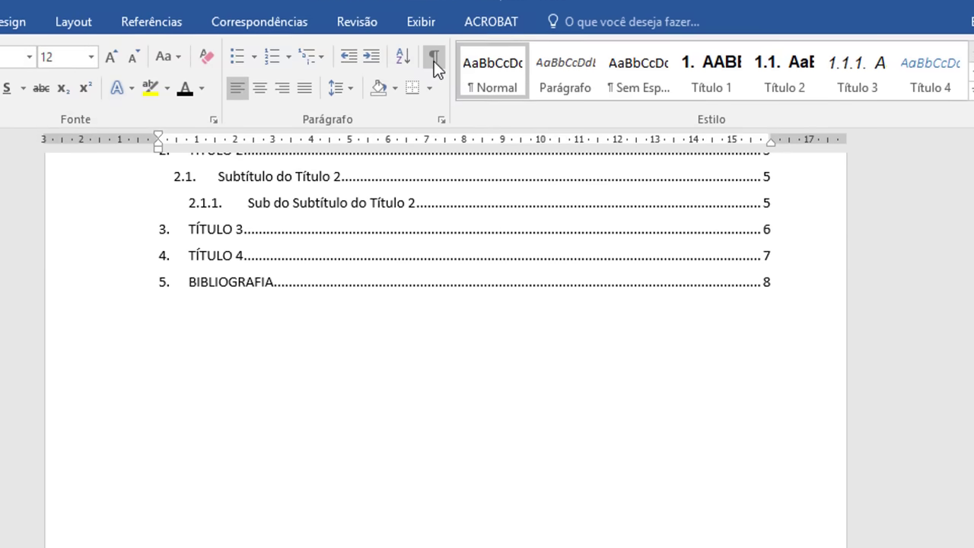
Step: Show formatting marks to inspect the section and page breaks below the Sumário, then hide them
left_click(434, 59)
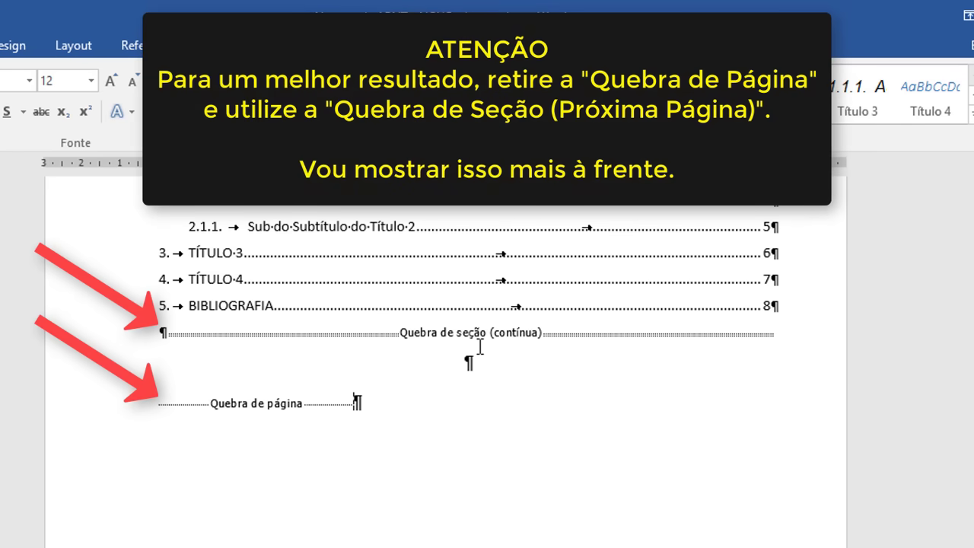
left_click(405, 342)
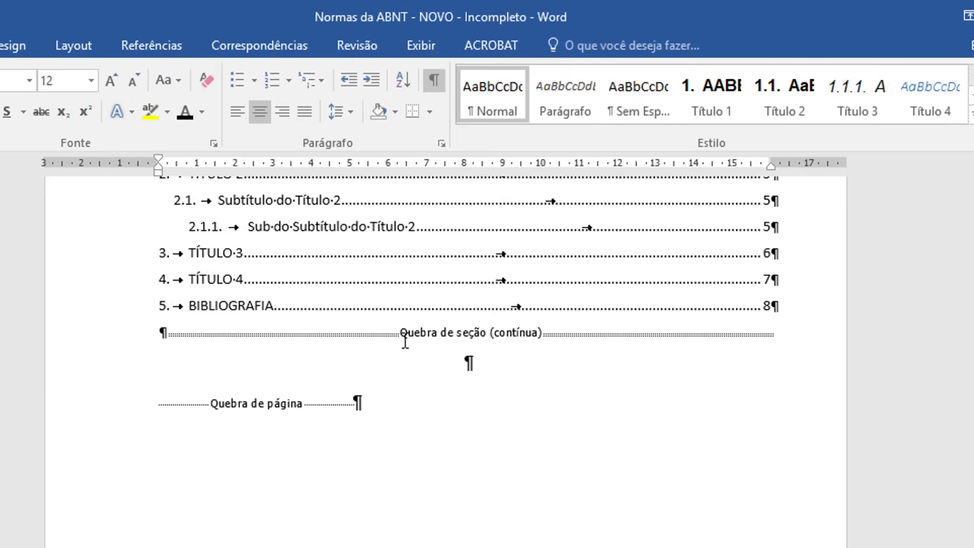
left_click(466, 368)
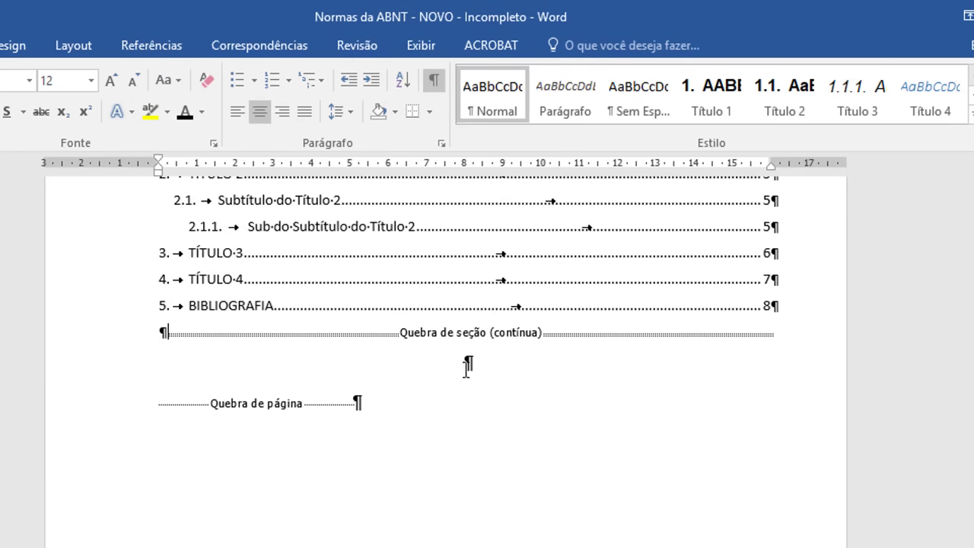
left_click(244, 401)
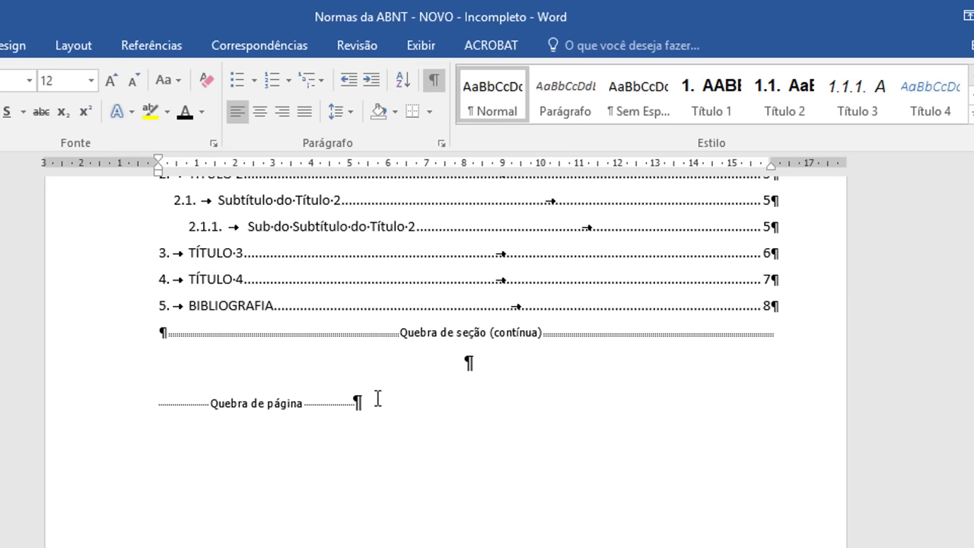
left_click(433, 82)
scroll(513, 311, "down", 5)
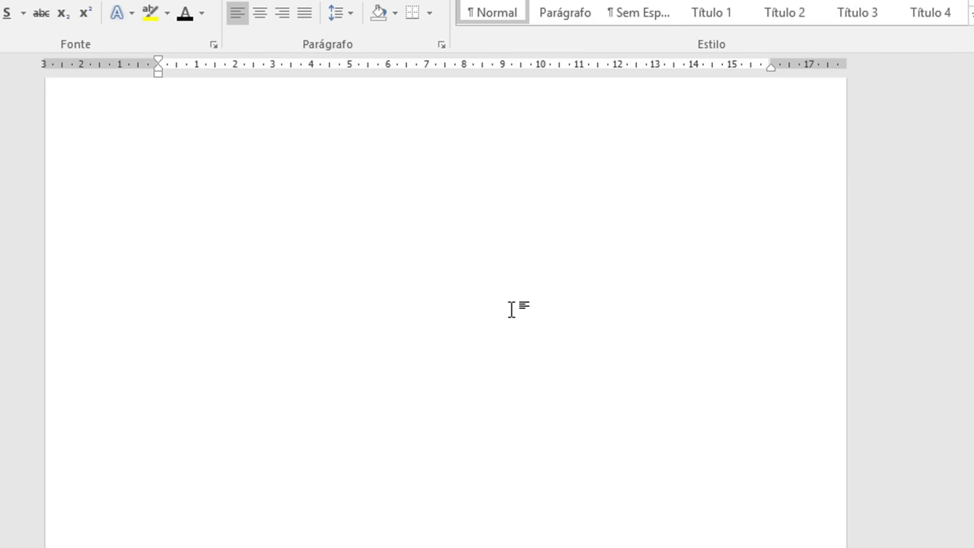
scroll(512, 309, "down", 3)
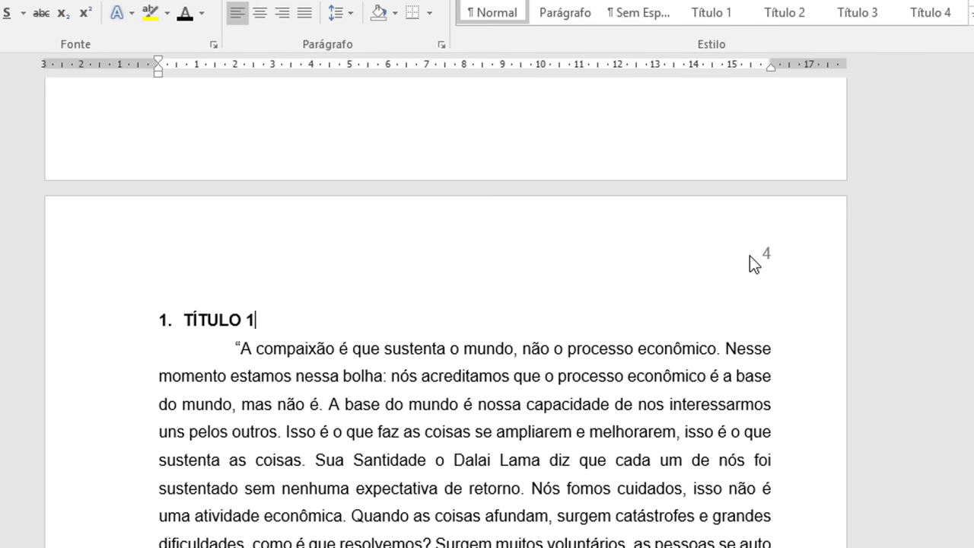
Step: In the page 4 header, turn off Vincular ao Anterior, leaving the Sumário header at 3
double_click(750, 255)
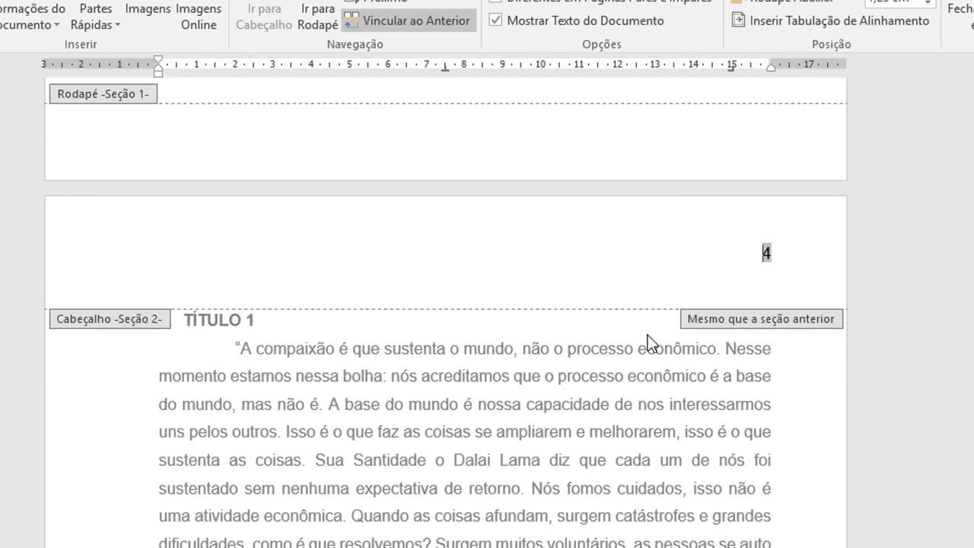
scroll(646, 336, "up", 15)
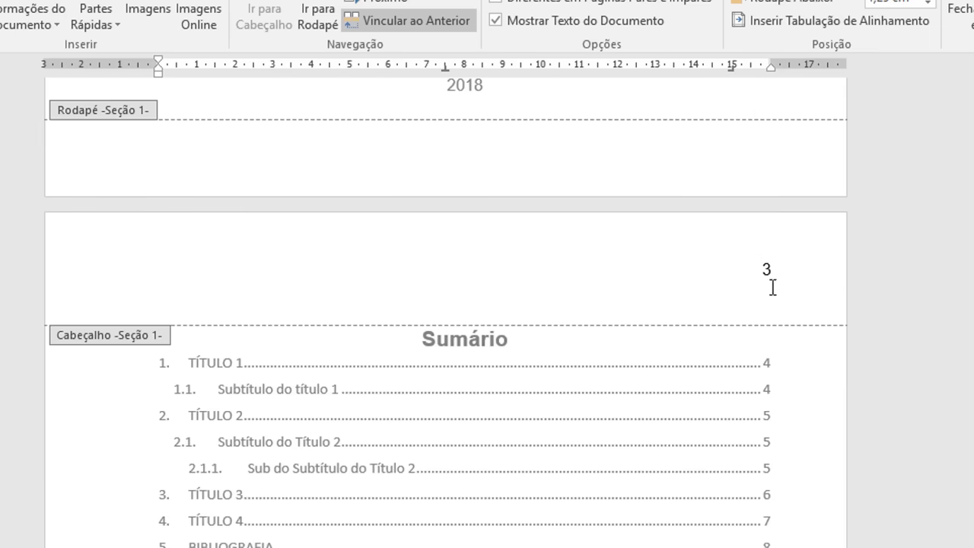
left_click(758, 266)
scroll(786, 438, "down", 12)
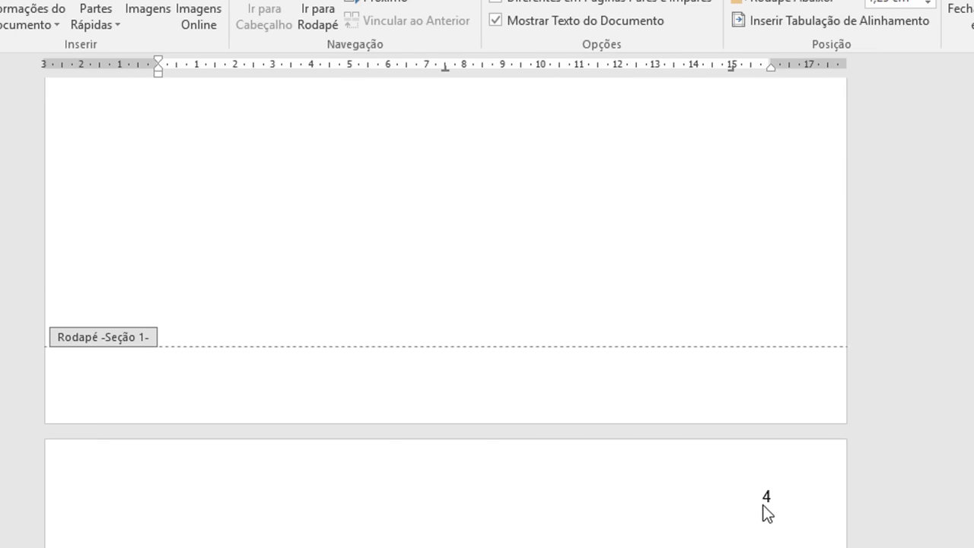
left_click(765, 504)
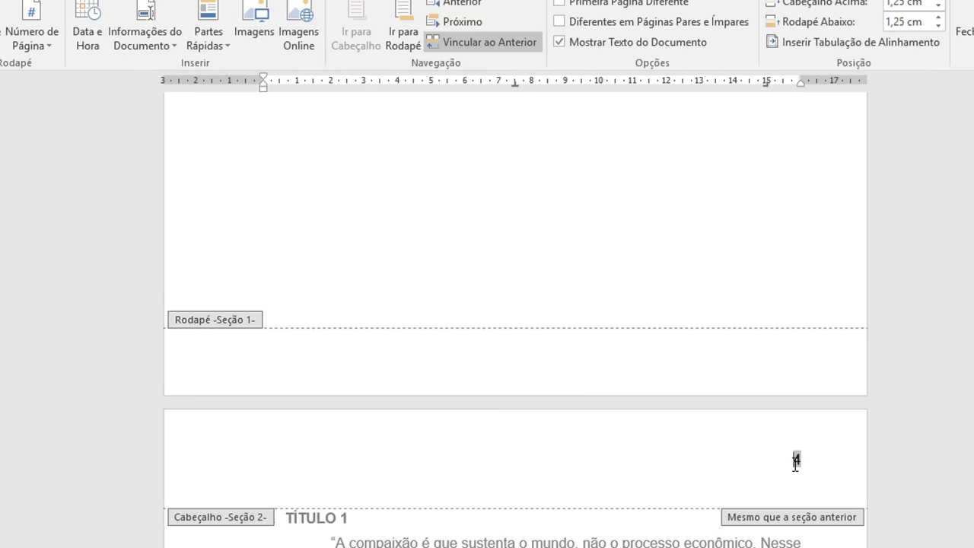
left_click(501, 44)
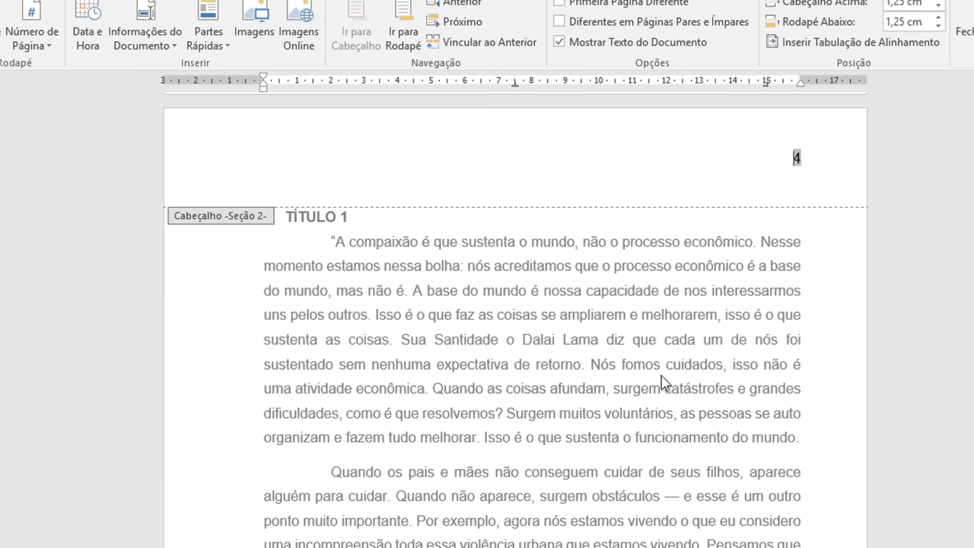
scroll(662, 380, "up", 3)
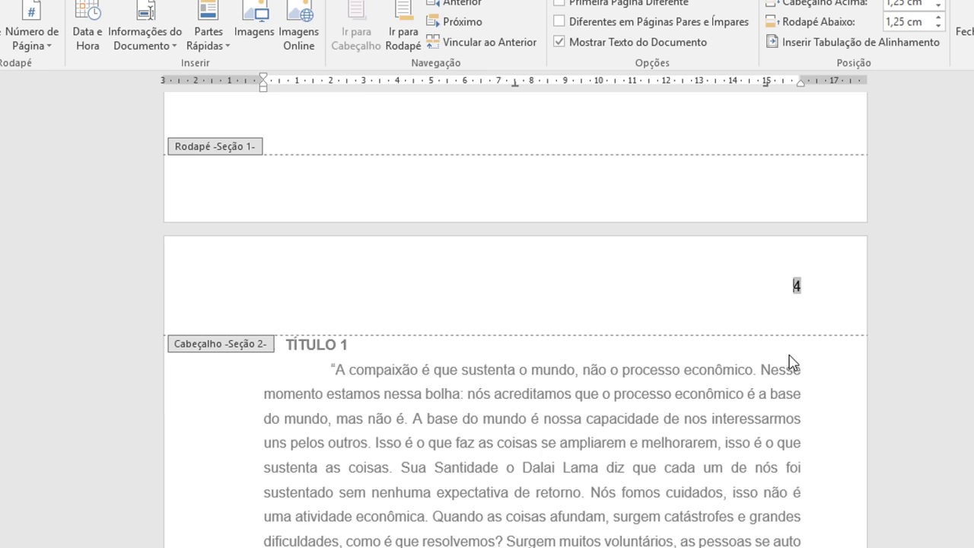
scroll(708, 373, "up", 3)
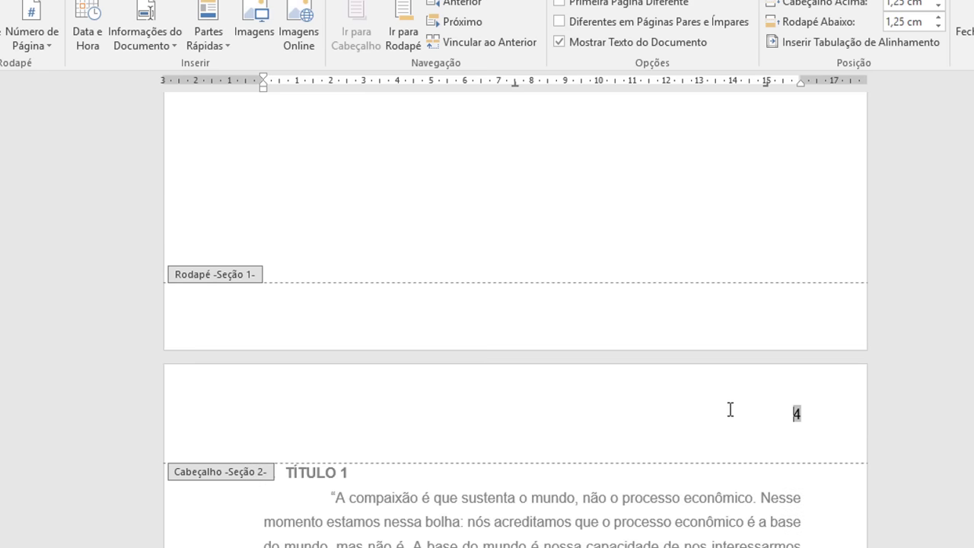
scroll(730, 410, "up", 20)
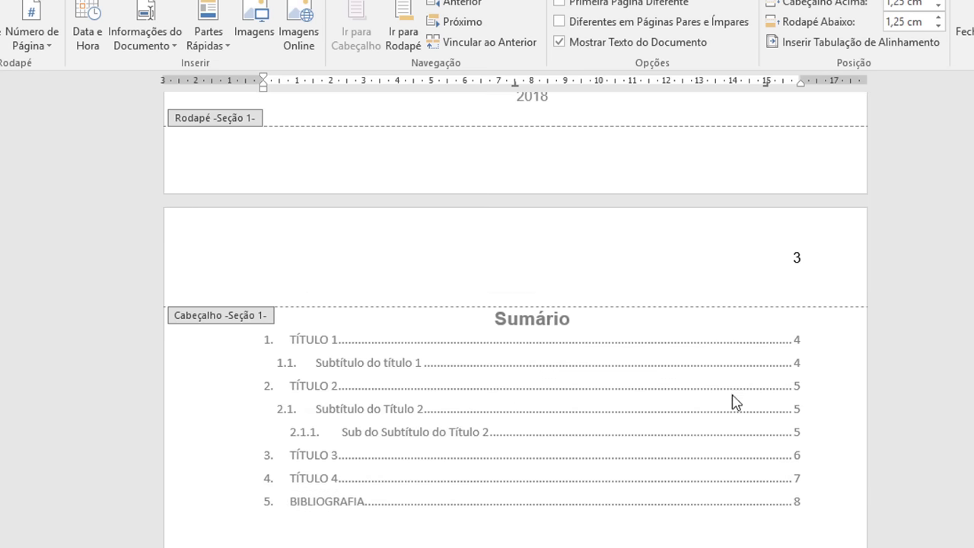
left_click(768, 260)
left_click_drag(778, 254, 805, 258)
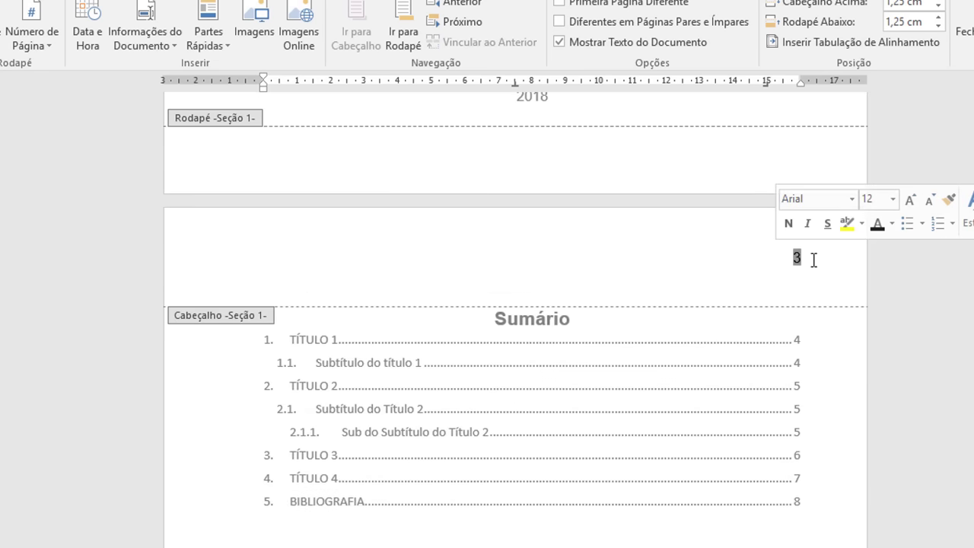
key("Delete")
scroll(805, 305, "up", 10)
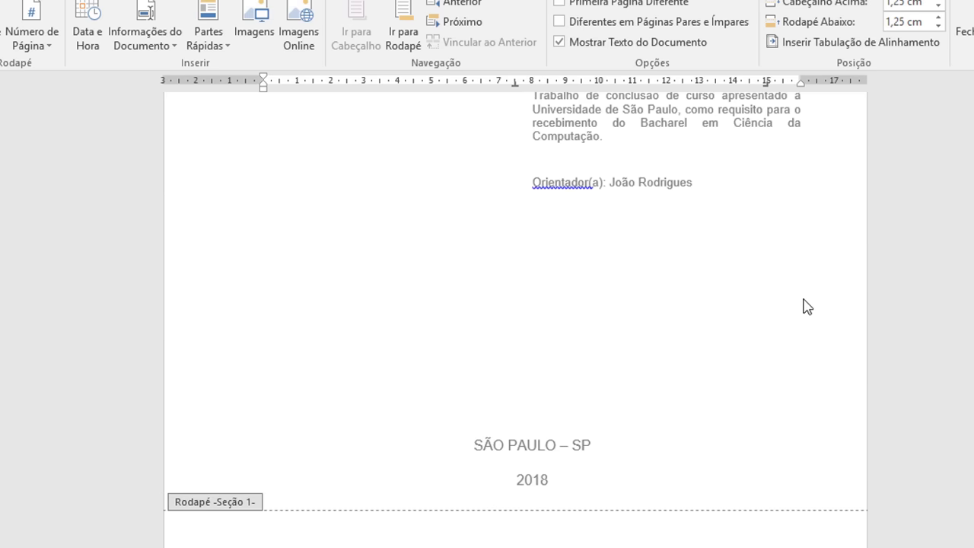
scroll(798, 331, "up", 10)
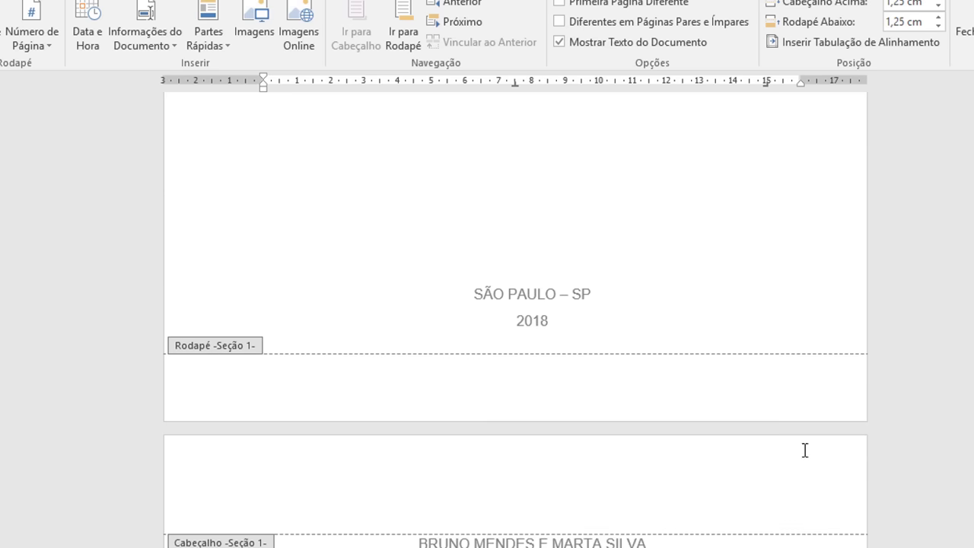
scroll(786, 417, "up", 6)
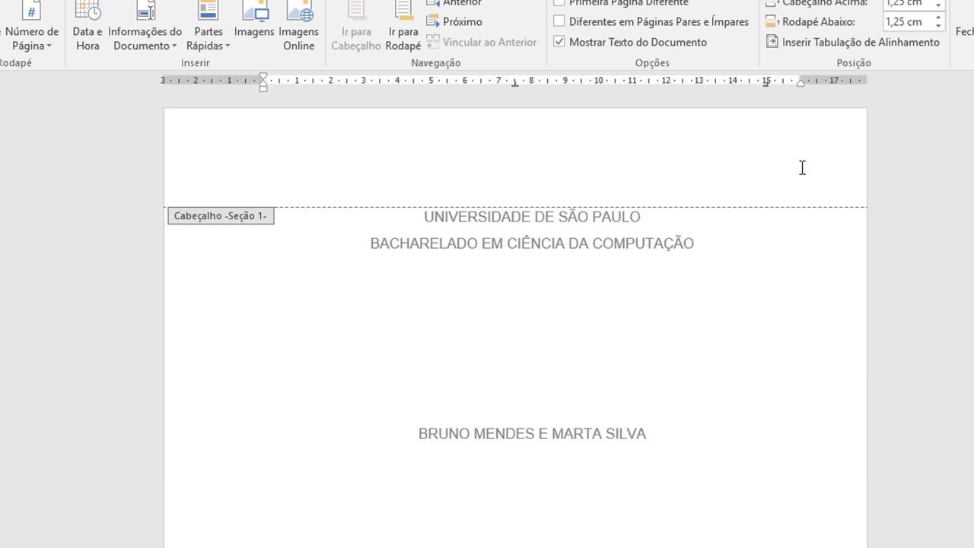
scroll(803, 167, "down", 15)
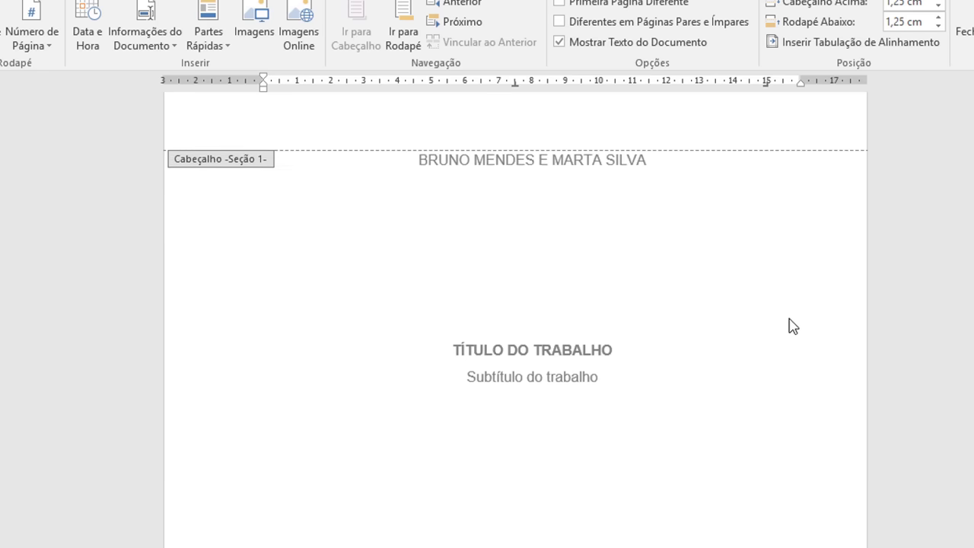
scroll(792, 326, "down", 12)
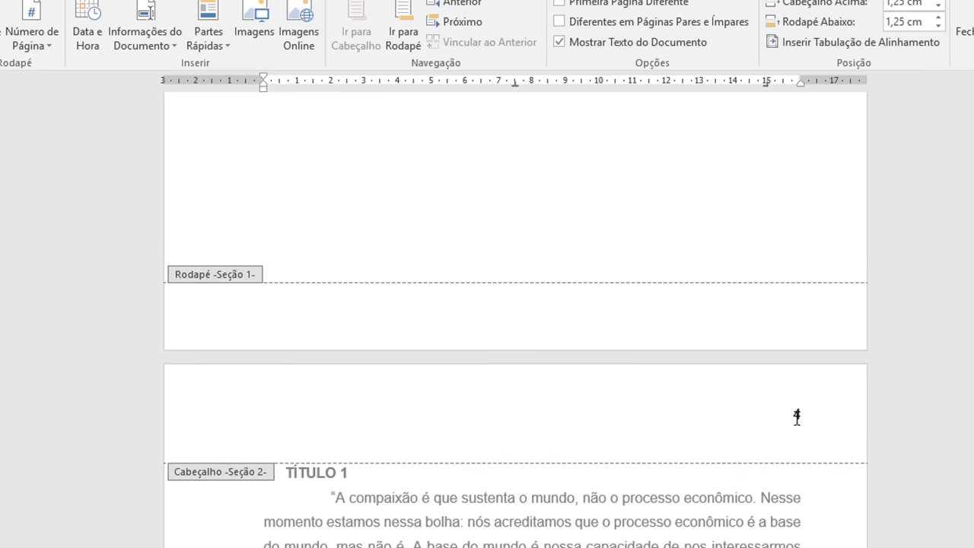
scroll(796, 401, "down", 3)
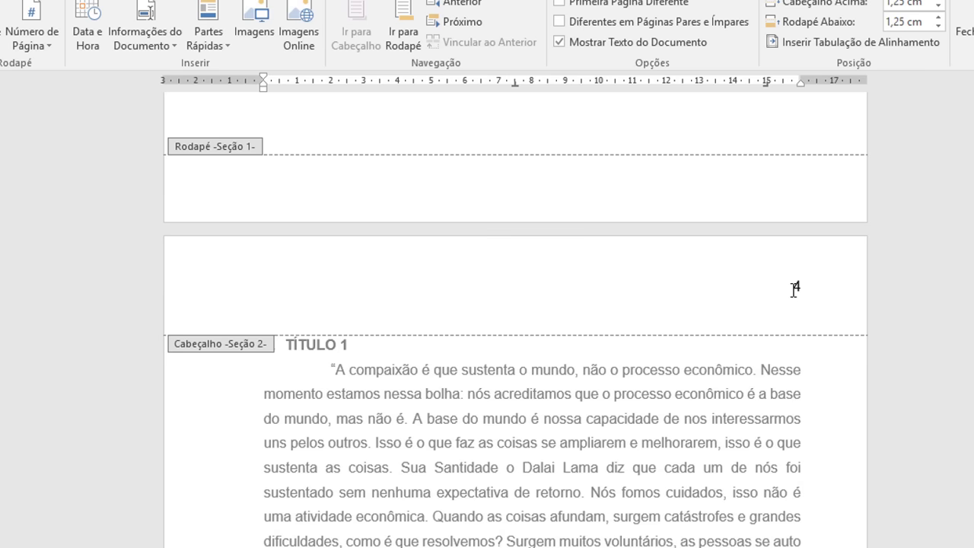
left_click(794, 289)
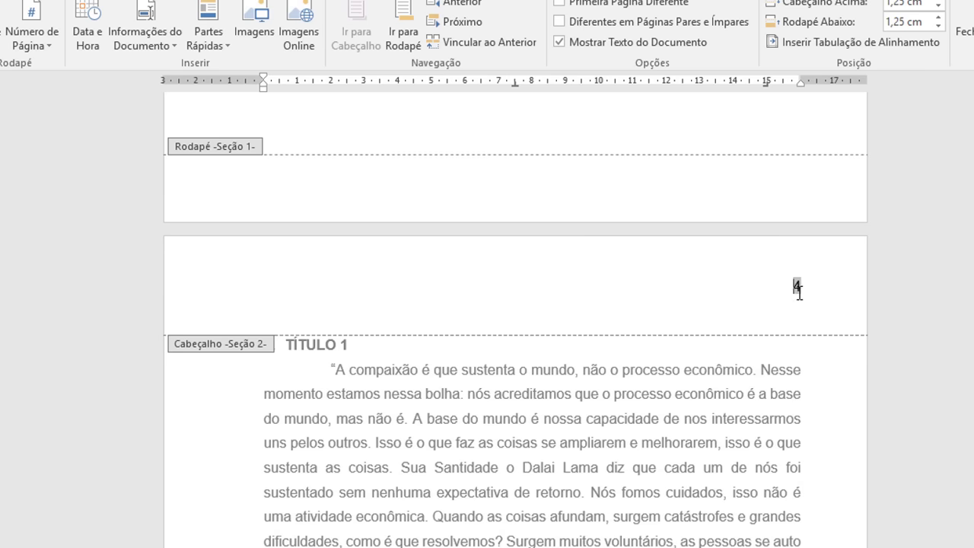
scroll(800, 300, "down", 20)
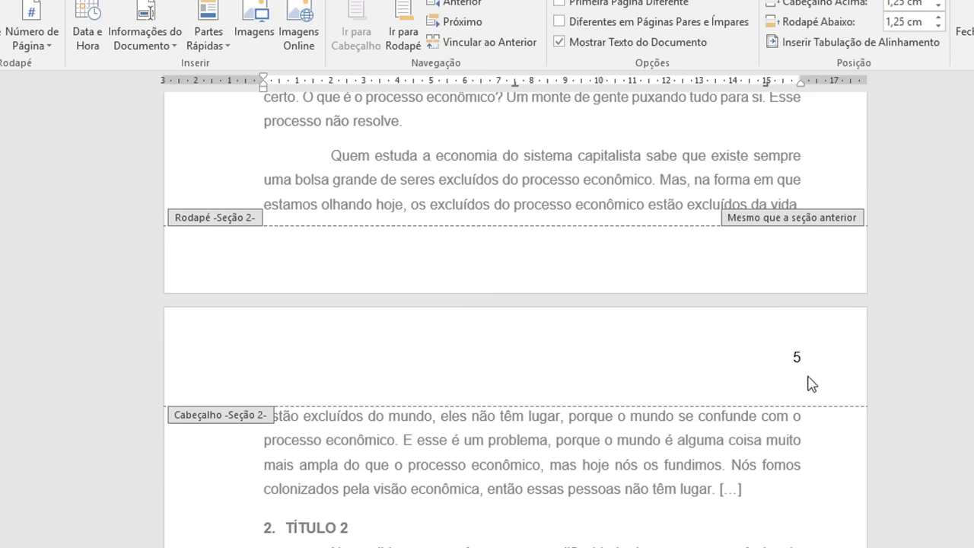
scroll(807, 377, "up", 20)
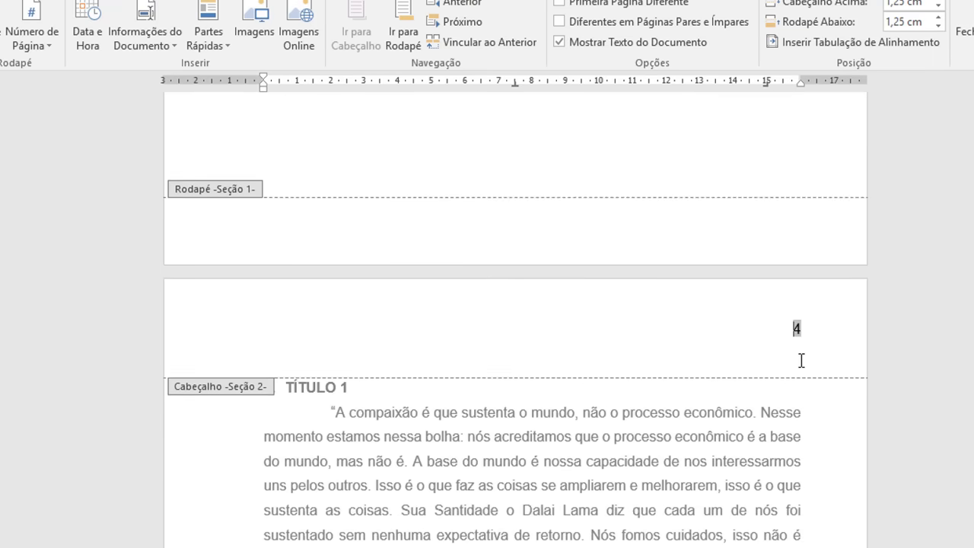
scroll(801, 361, "up", 1)
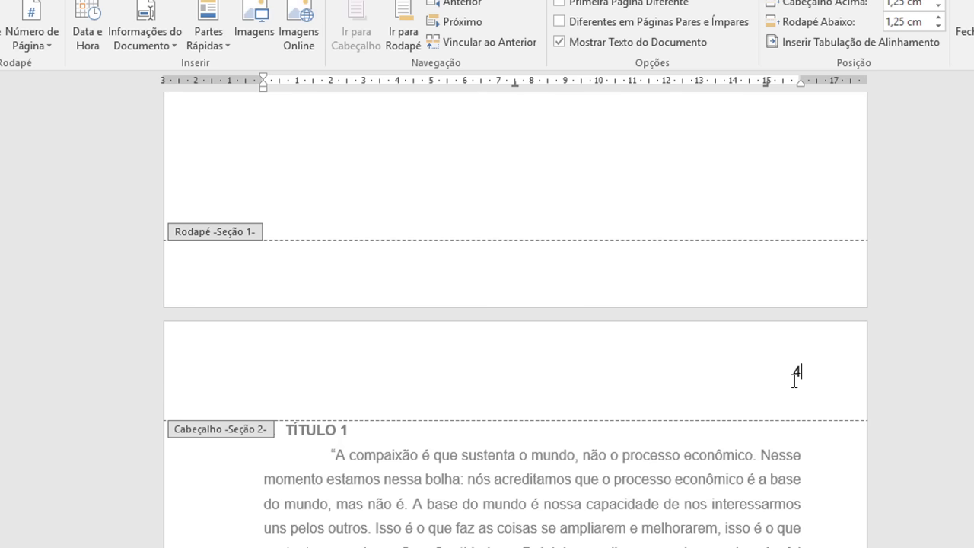
scroll(796, 379, "up", 15)
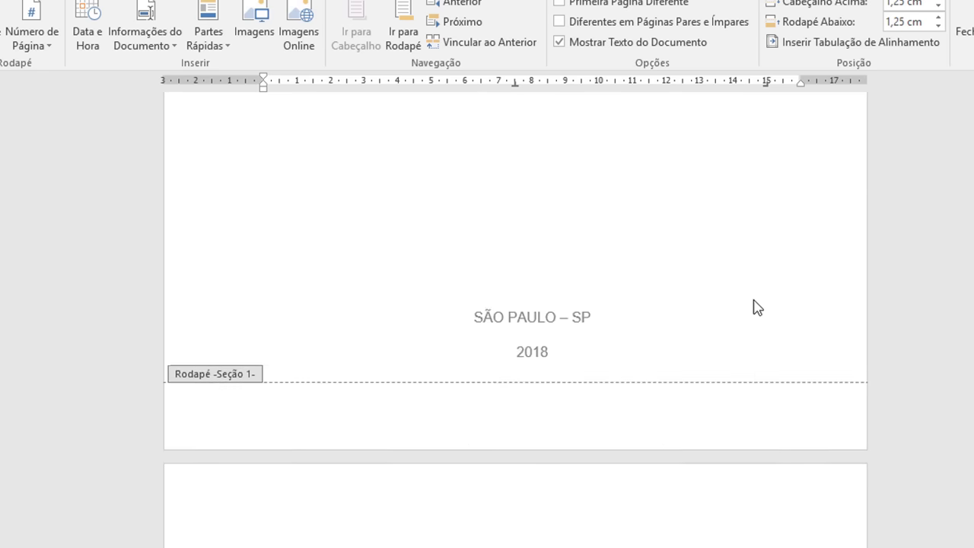
scroll(761, 308, "up", 3)
scroll(756, 319, "down", 9)
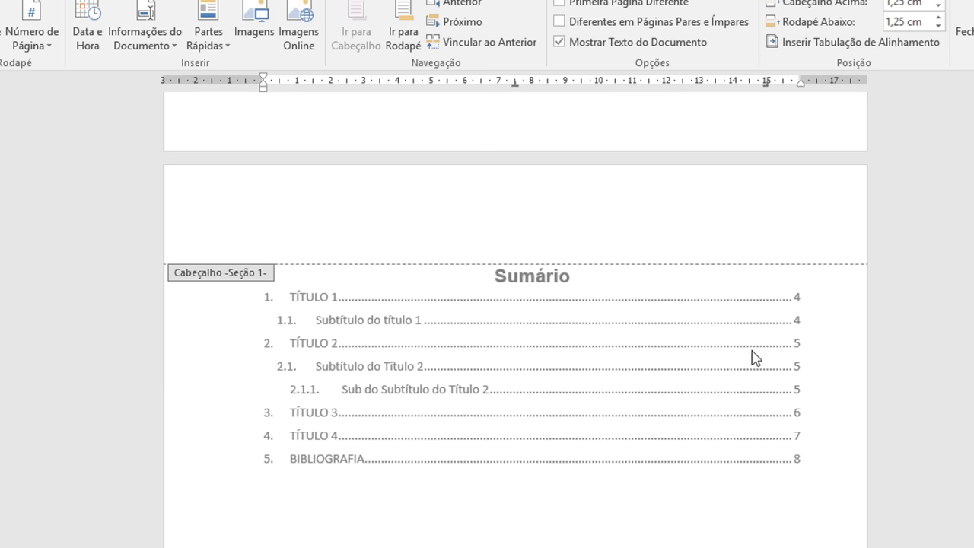
scroll(800, 243, "down", 8)
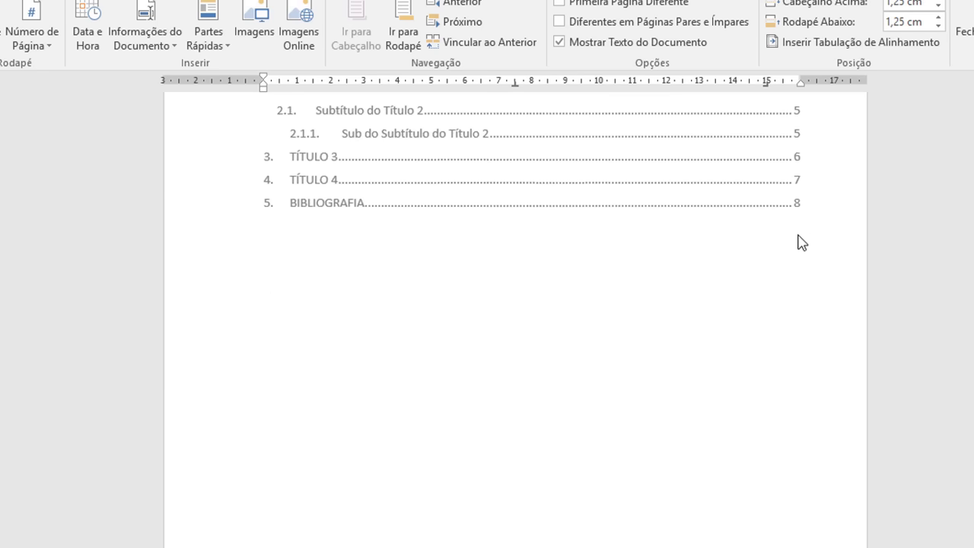
scroll(803, 274, "down", 4)
left_click(798, 285)
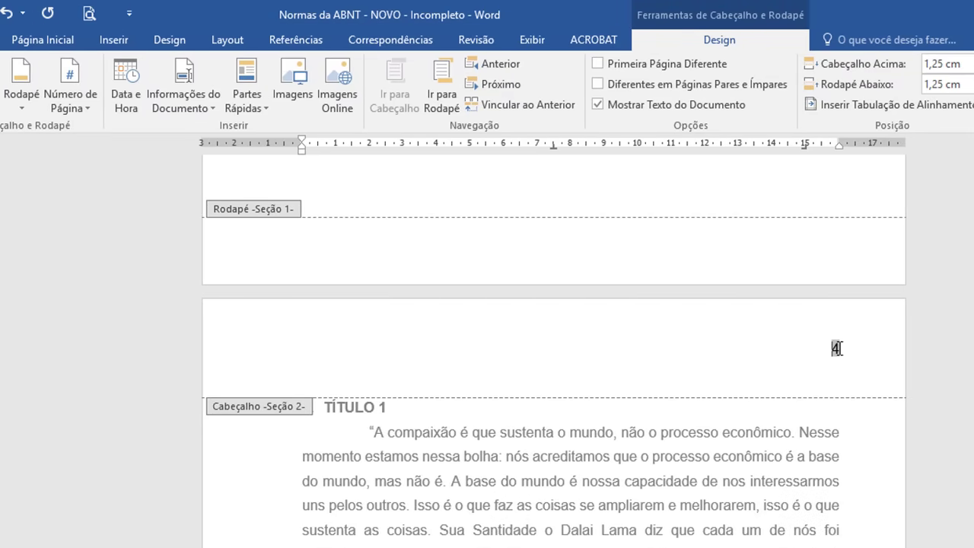
Step: Open Formatar Números de Página for header number 4 and set Iniciar em to 1
double_click(835, 349)
left_click(88, 111)
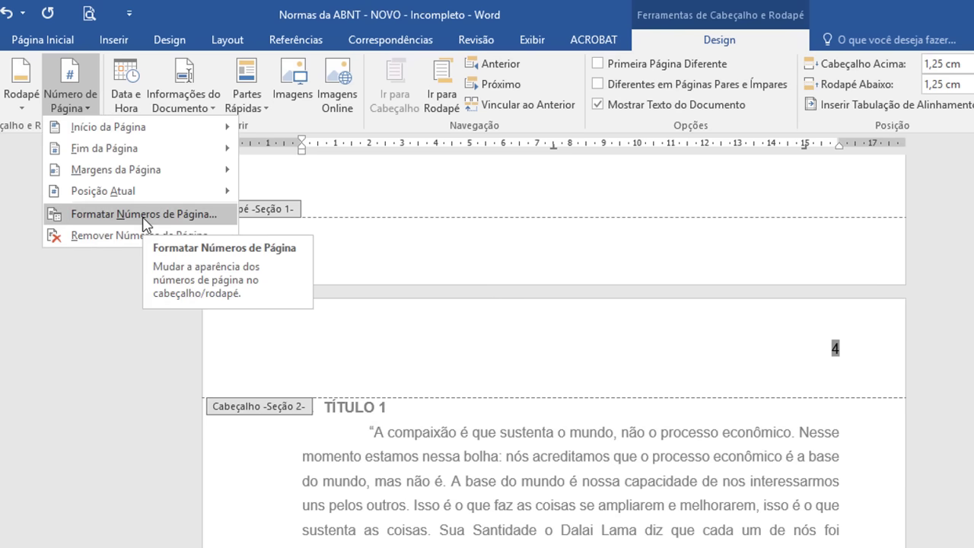
left_click(698, 40)
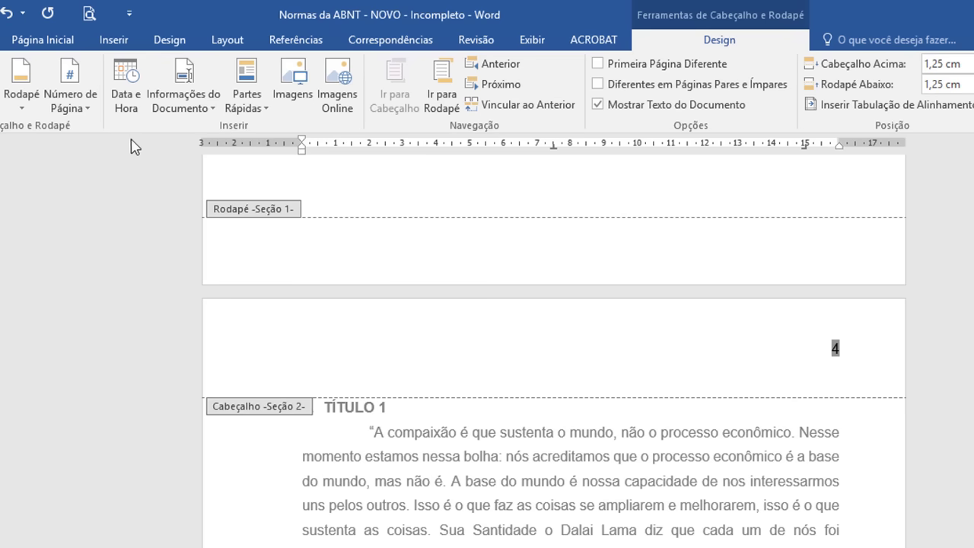
left_click(89, 108)
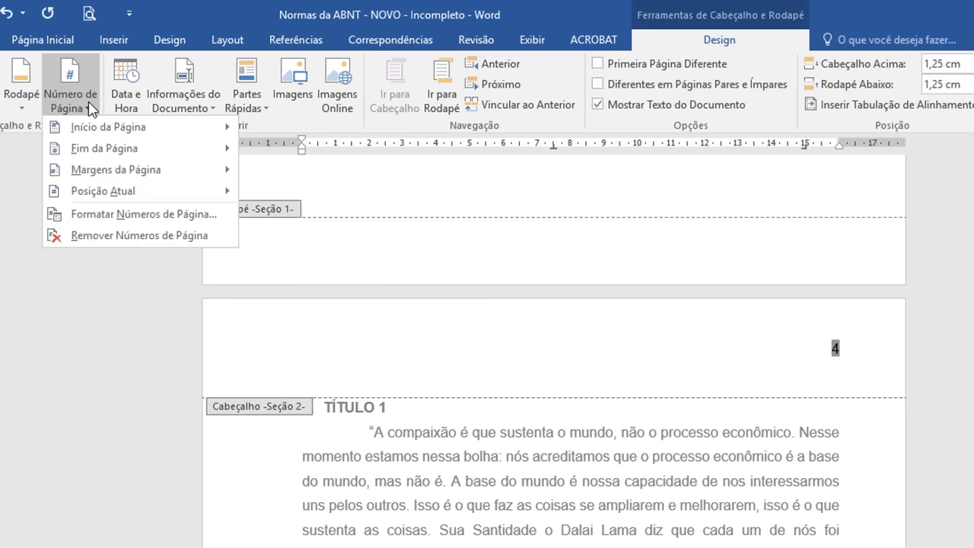
left_click(126, 218)
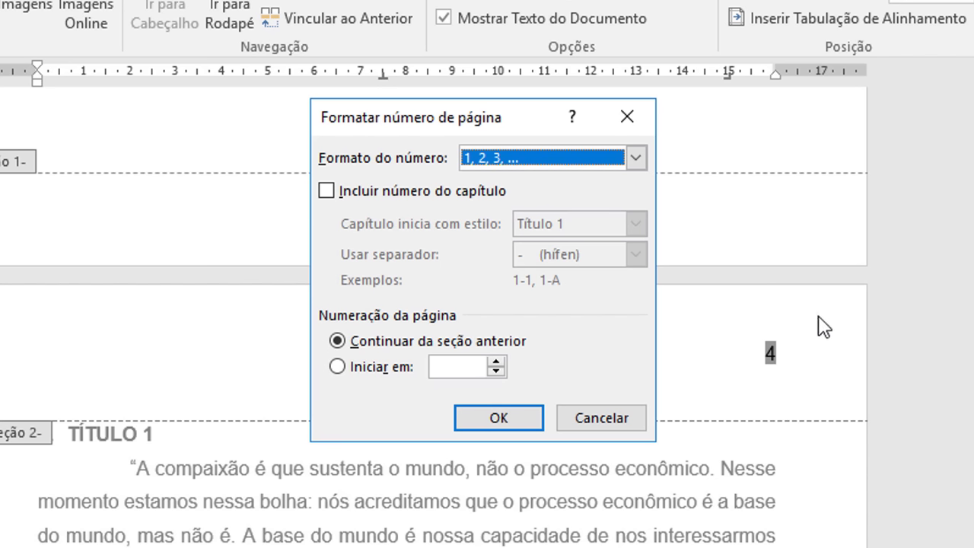
left_click(337, 367)
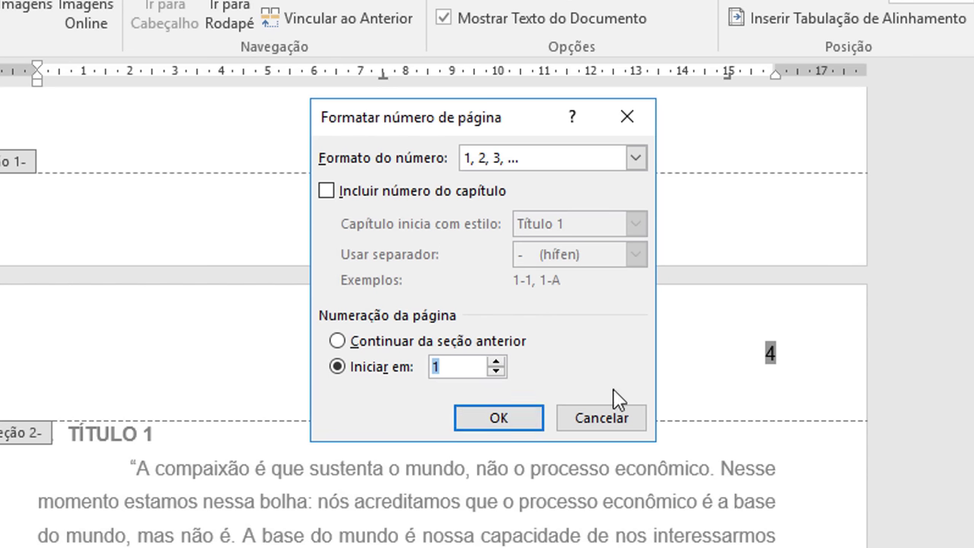
left_click(500, 364)
left_click_drag(469, 368, 418, 369)
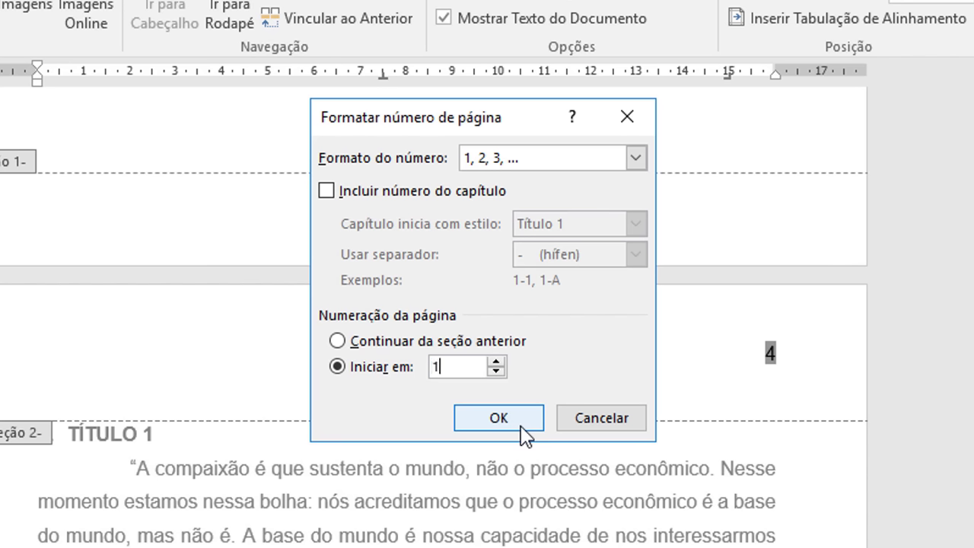
Step: Confirm the restart at 1 and scroll the headers to verify TÍTULO 1's page shows 1
left_click(499, 418)
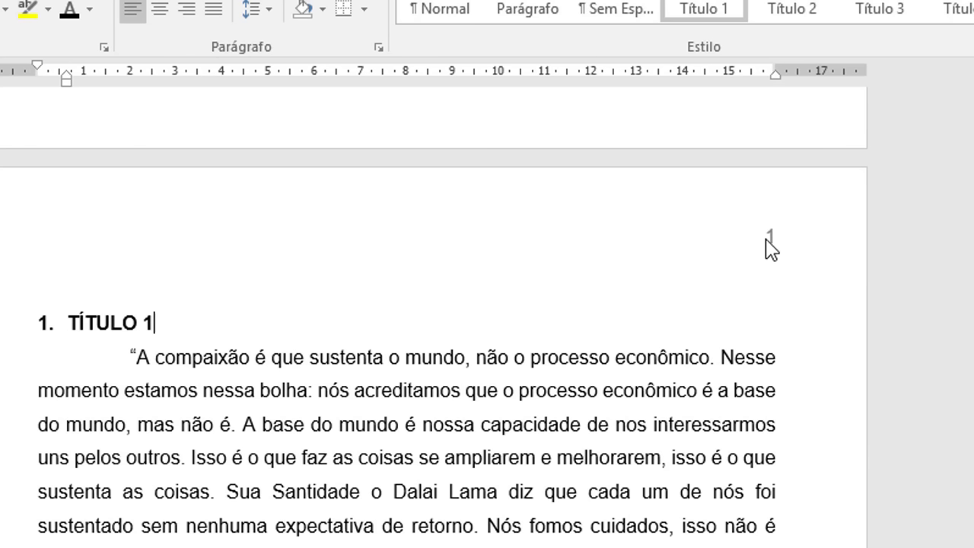
double_click(768, 245)
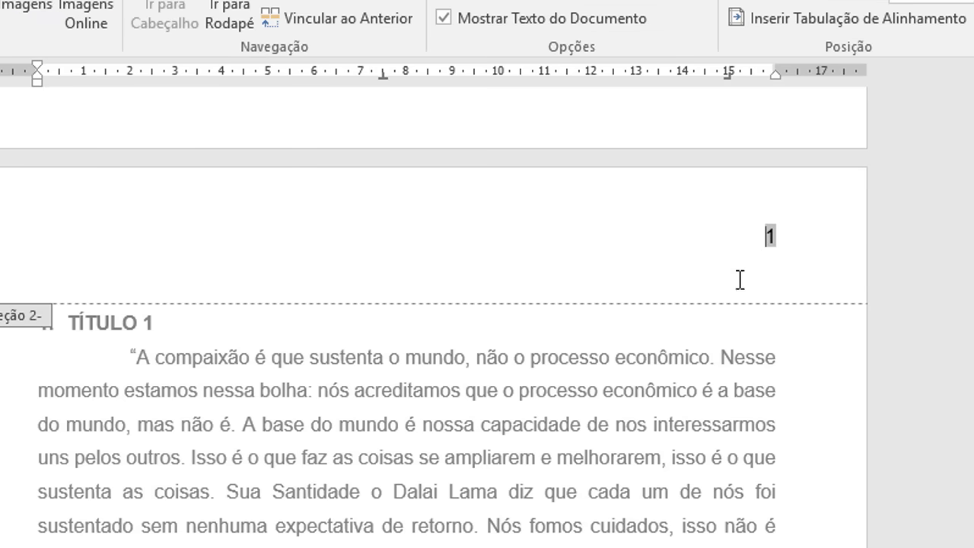
scroll(739, 278, "up", 10)
scroll(724, 257, "up", 15)
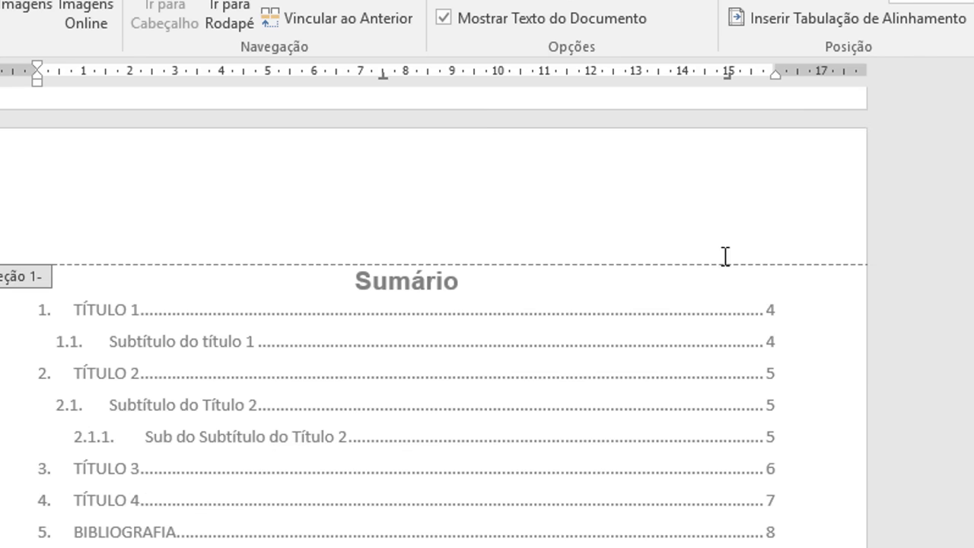
scroll(738, 248, "down", 15)
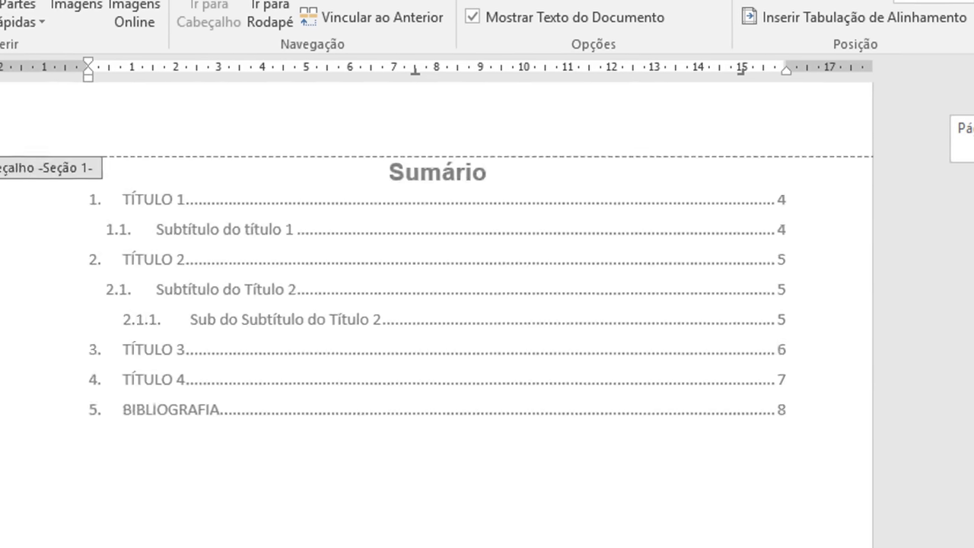
scroll(484, 304, "down", 10)
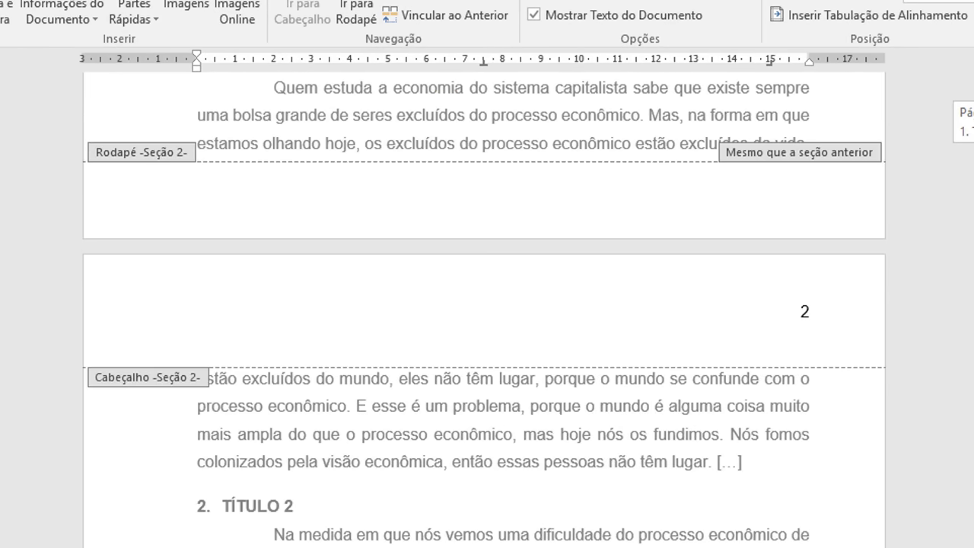
scroll(484, 311, "down", 15)
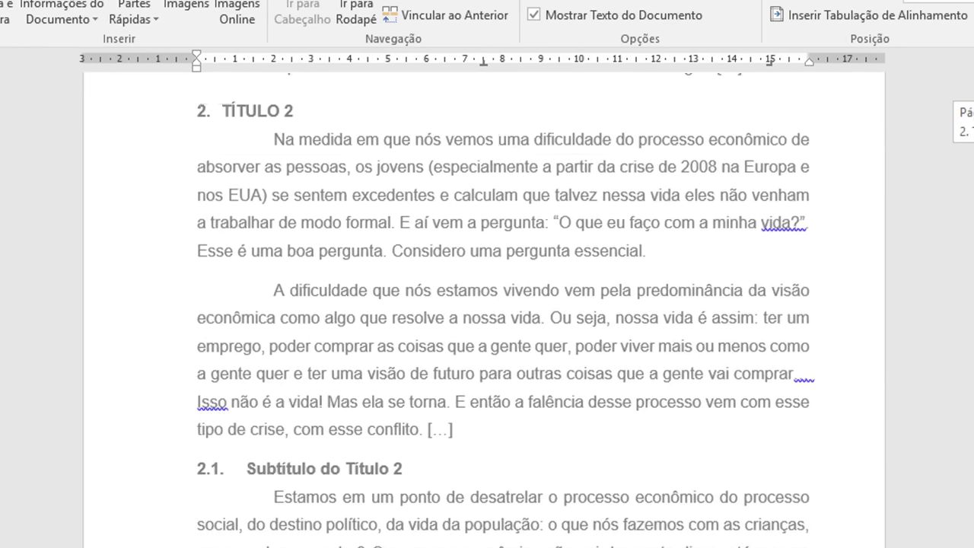
scroll(512, 358, "up", 20)
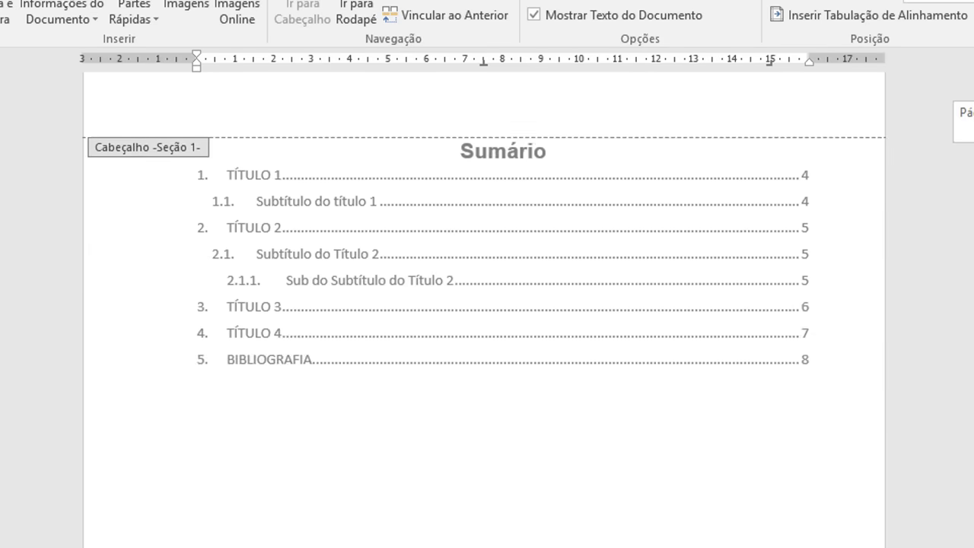
scroll(511, 357, "down", 3)
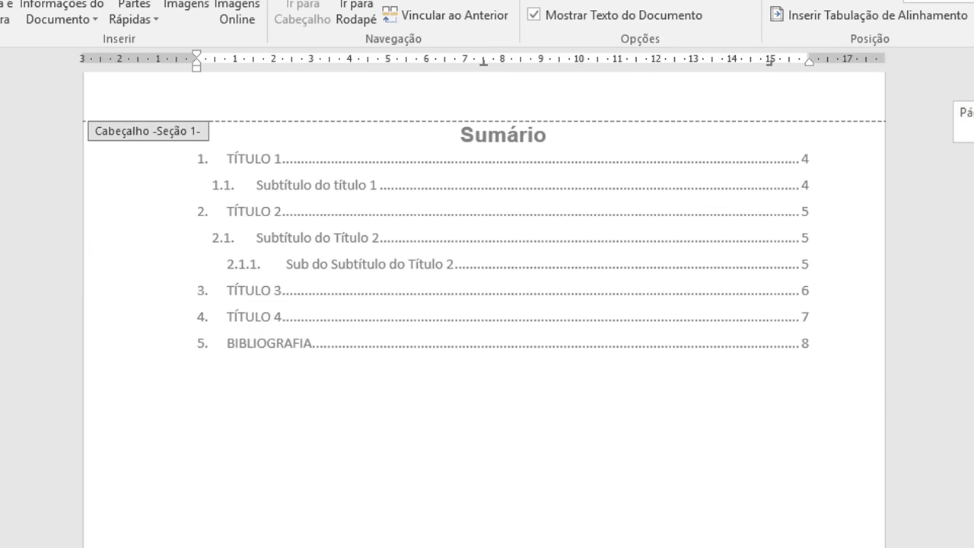
Step: Leave the header and show formatting marks to reveal the breaks after the Sumário
double_click(523, 419)
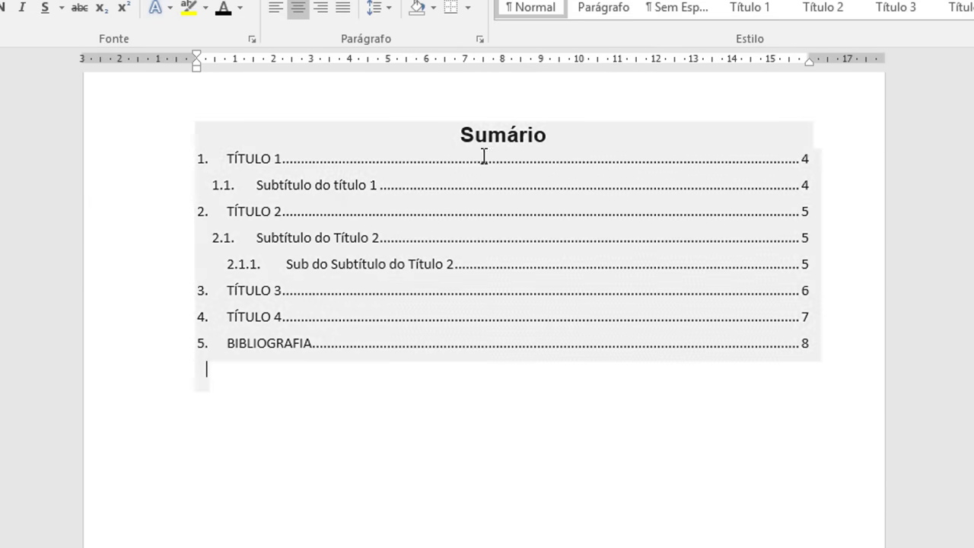
left_click(472, 0)
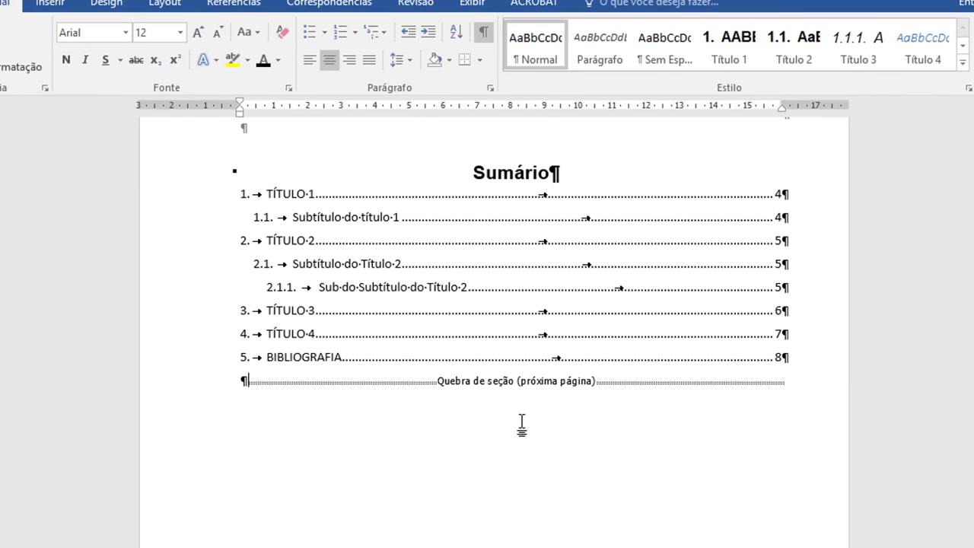
scroll(521, 424, "down", 2)
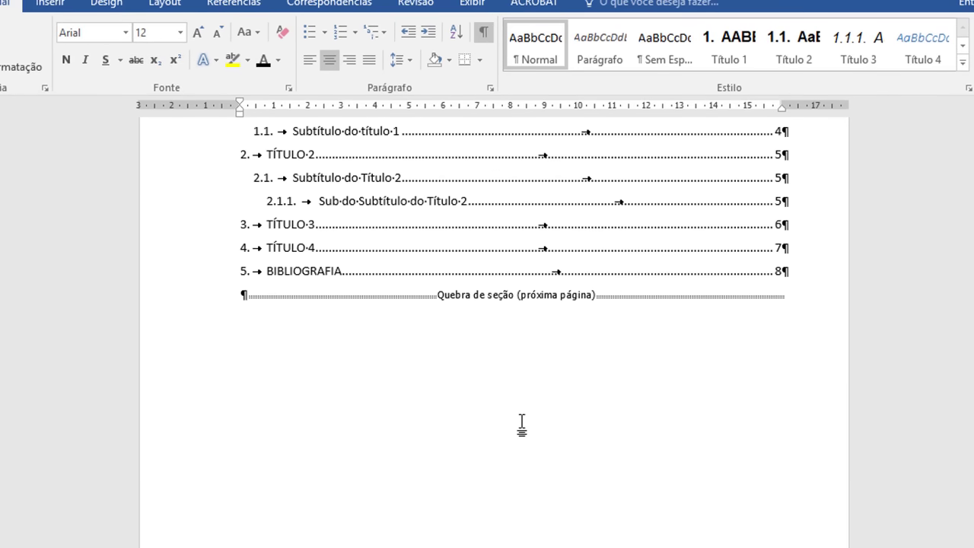
triple_click(215, 307)
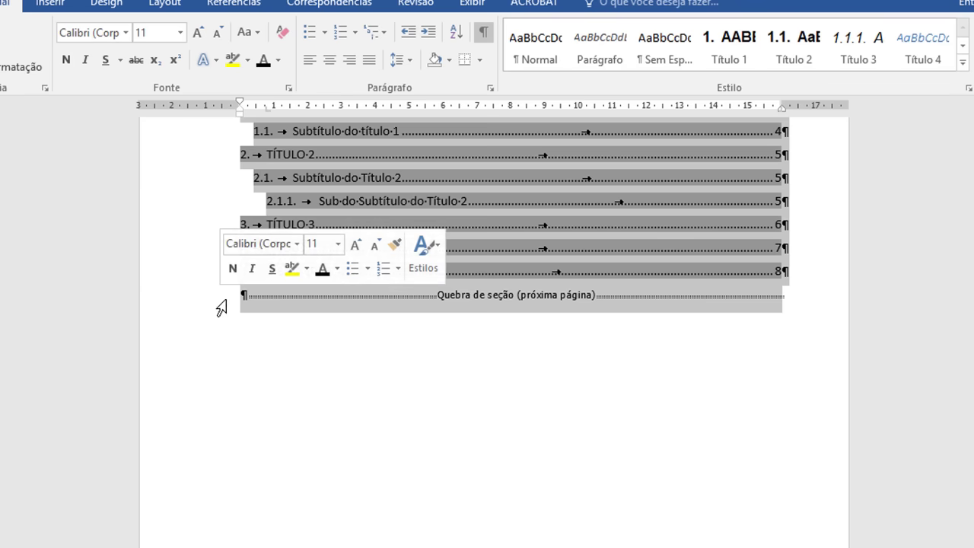
left_click(452, 309)
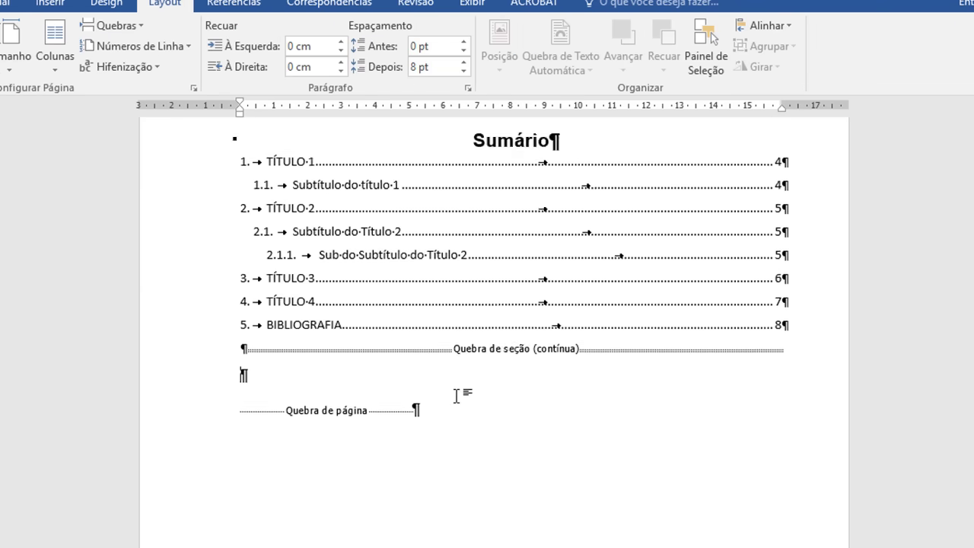
Step: Delete the page break and continuous section break below the Sumário
scroll(457, 393, "down", 1)
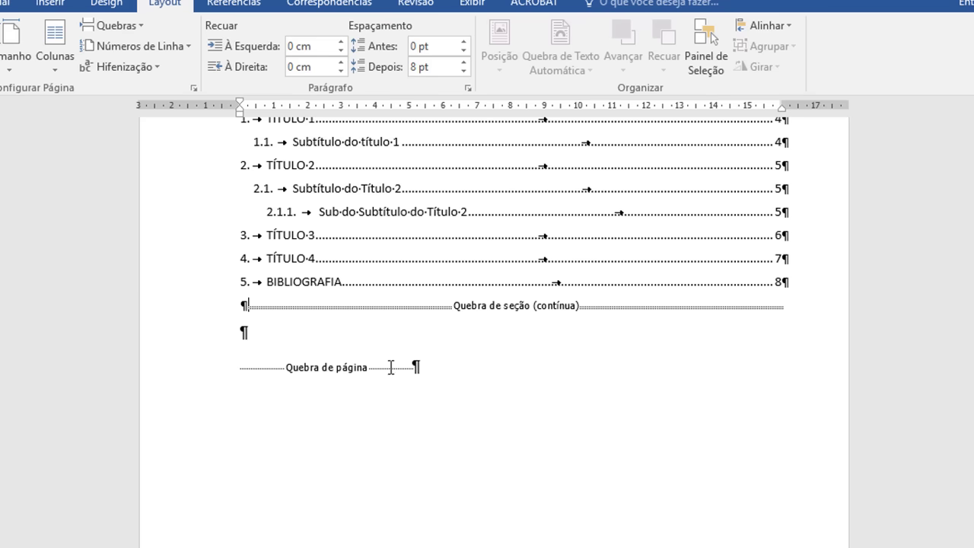
double_click(391, 368)
left_click(439, 386)
key("BackSpace")
key("BackSpace")
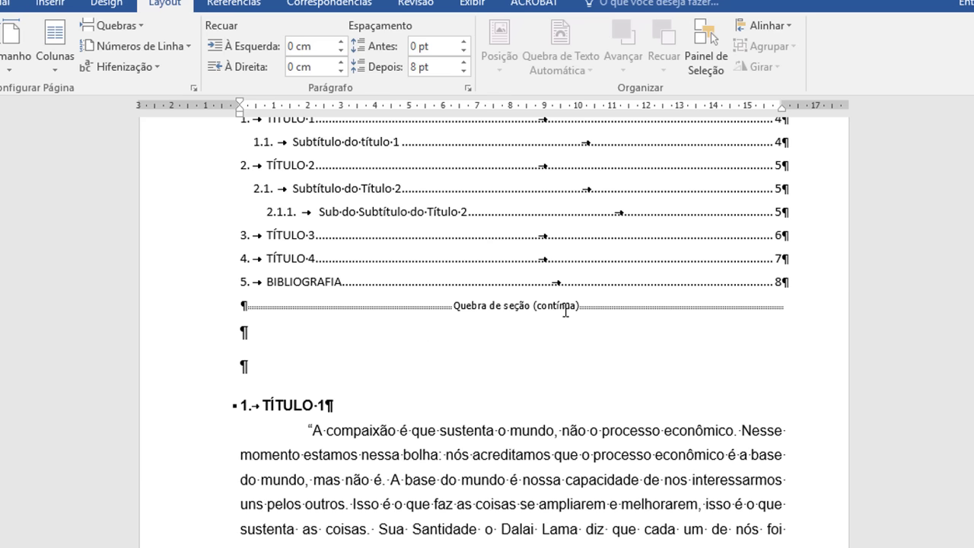
key("BackSpace")
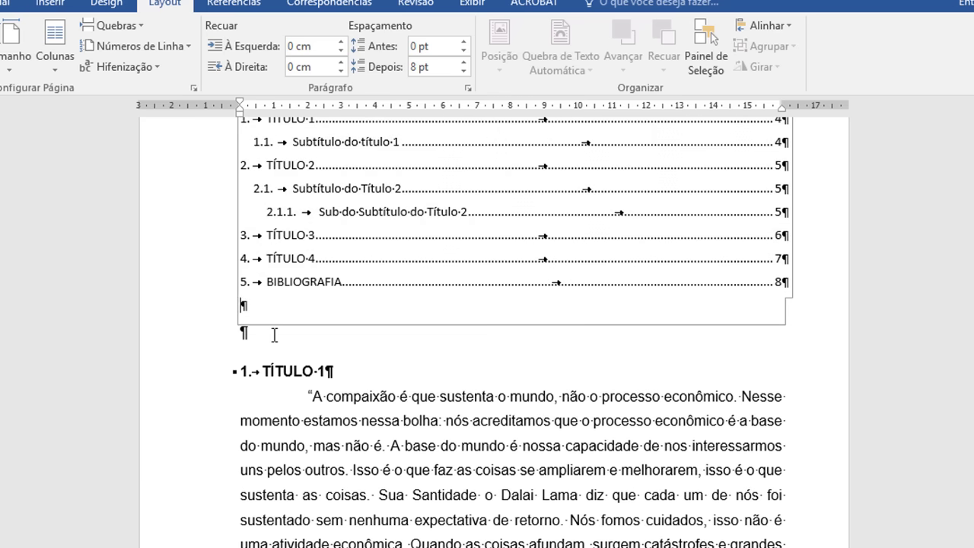
Step: Insert a next-page section break after the Sumário from the Quebras list
left_click(112, 25)
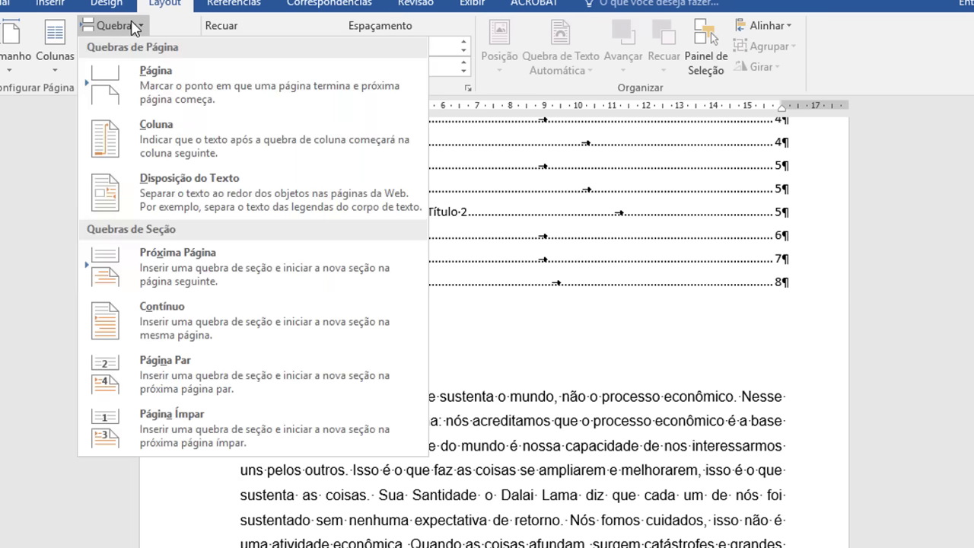
left_click(181, 266)
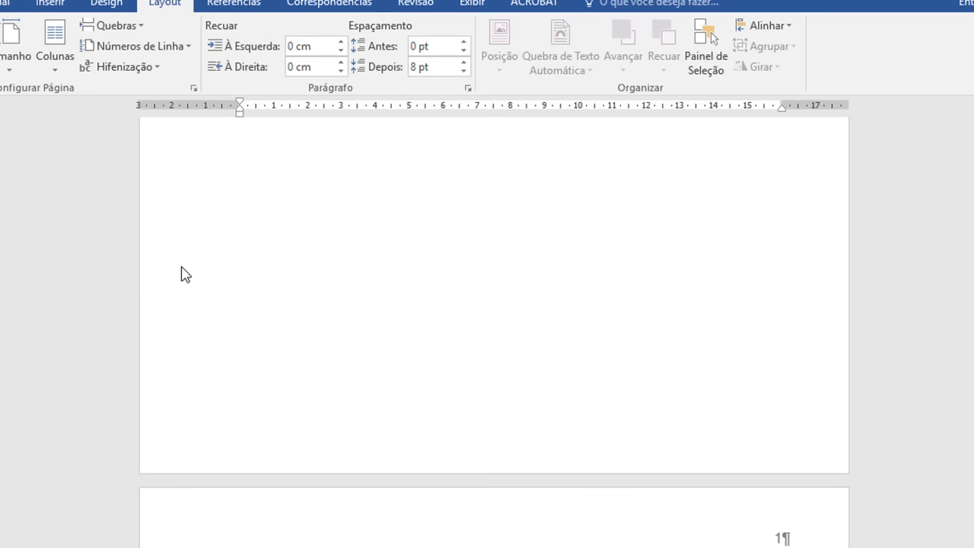
scroll(493, 478, "up", 1)
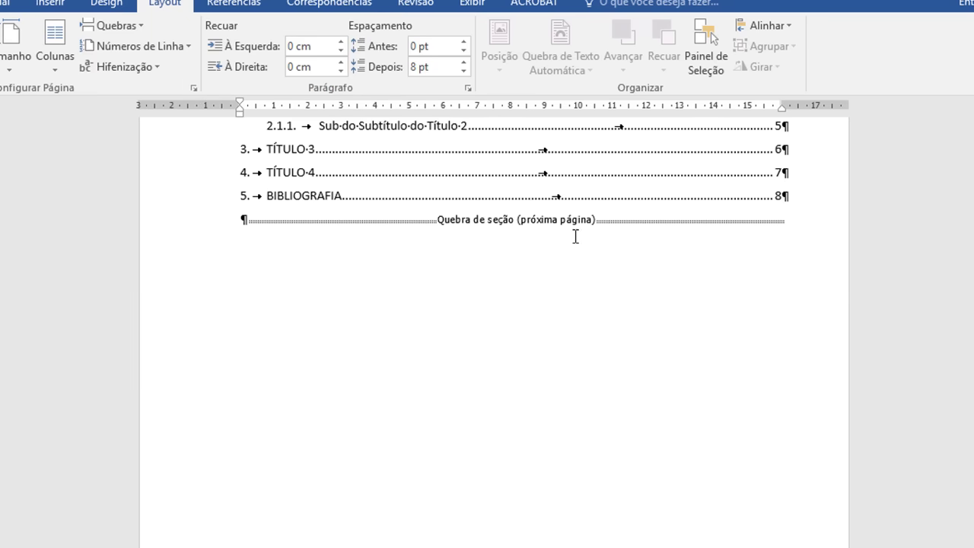
scroll(575, 342, "down", 3)
scroll(567, 361, "down", 4)
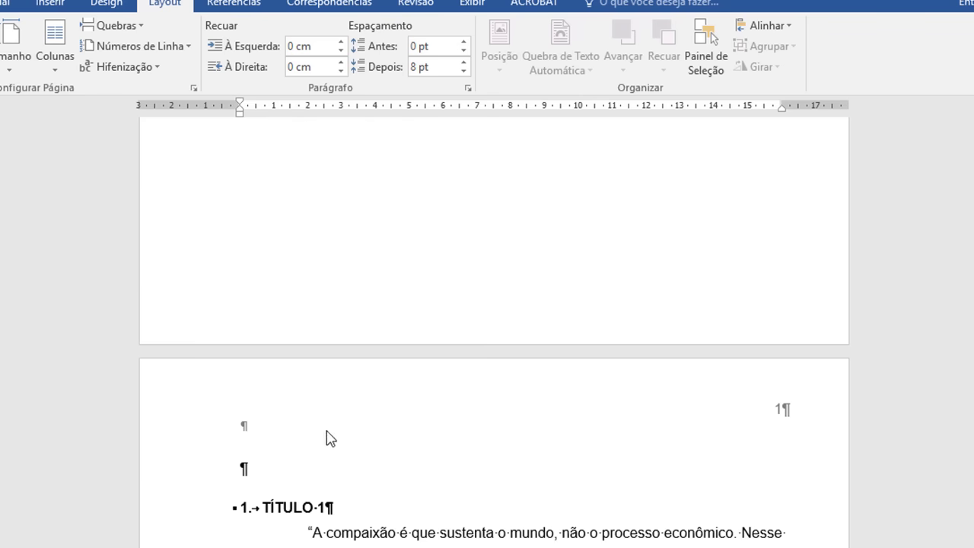
Step: Delete the empty paragraph above TÍTULO 1
left_click(309, 450)
key("Delete")
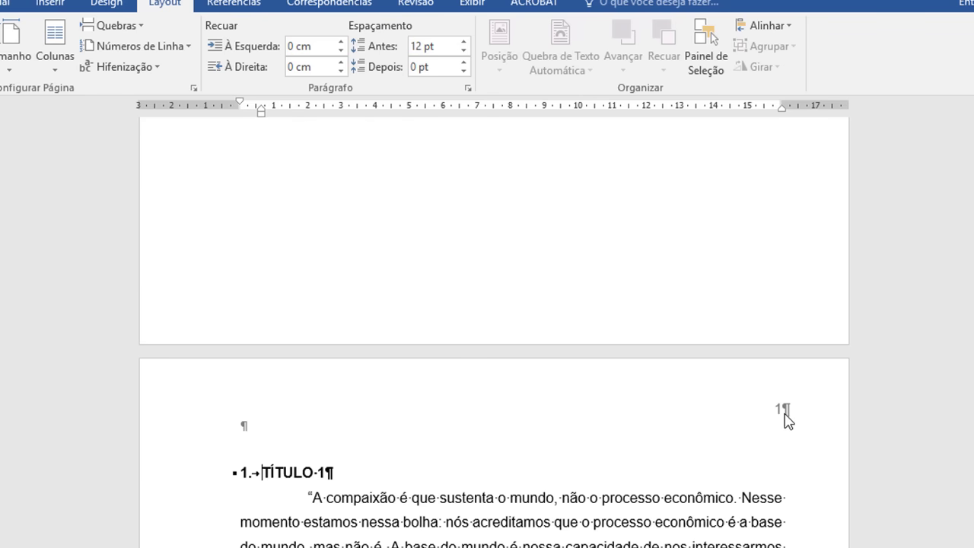
scroll(628, 364, "down", 3)
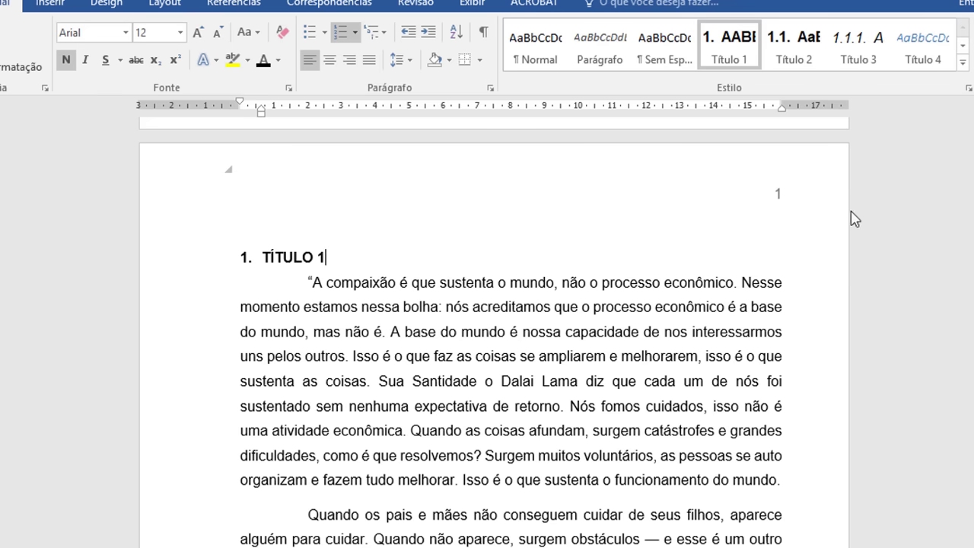
Step: Review the citation styles in the Referências Estilo list, leaving the style unchanged
scroll(494, 335, "up", 15)
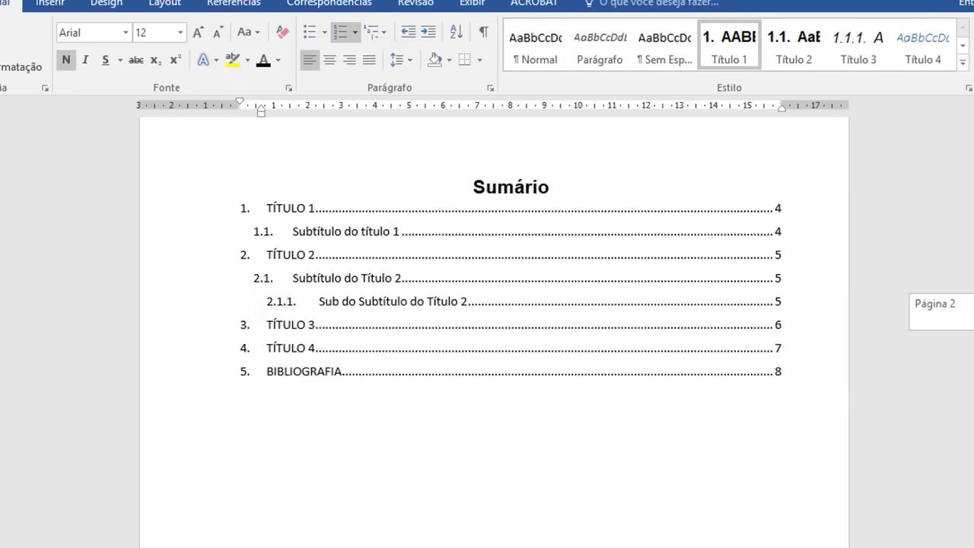
scroll(494, 335, "down", 15)
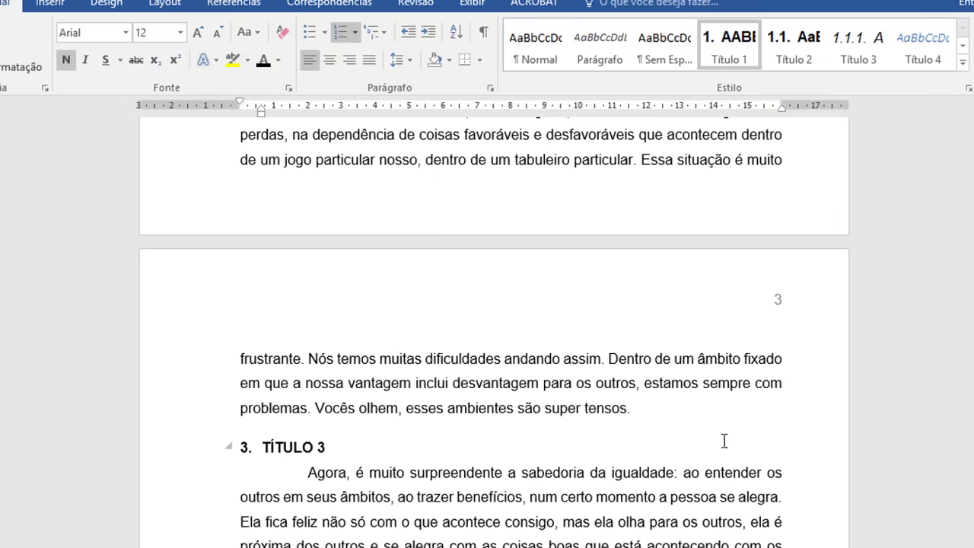
scroll(725, 442, "down", 3)
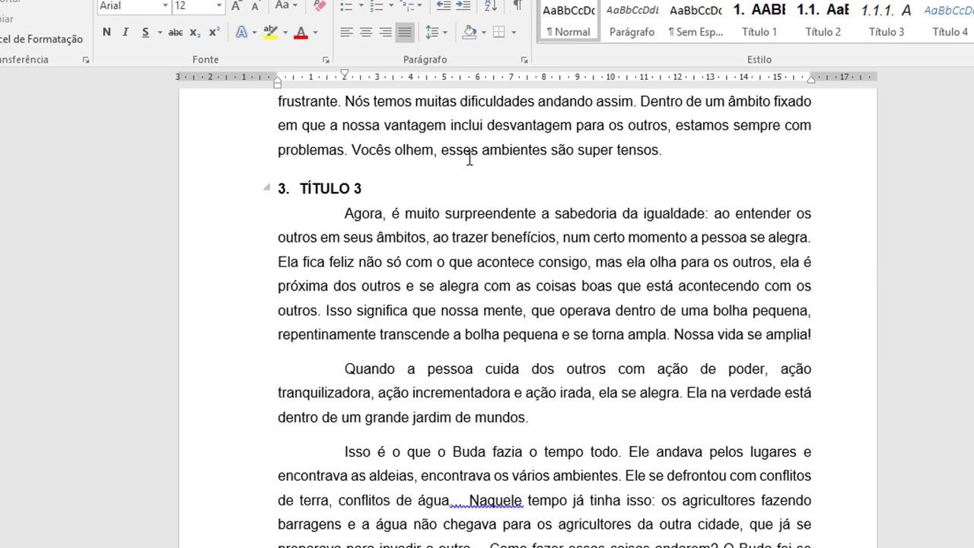
key("alt+s")
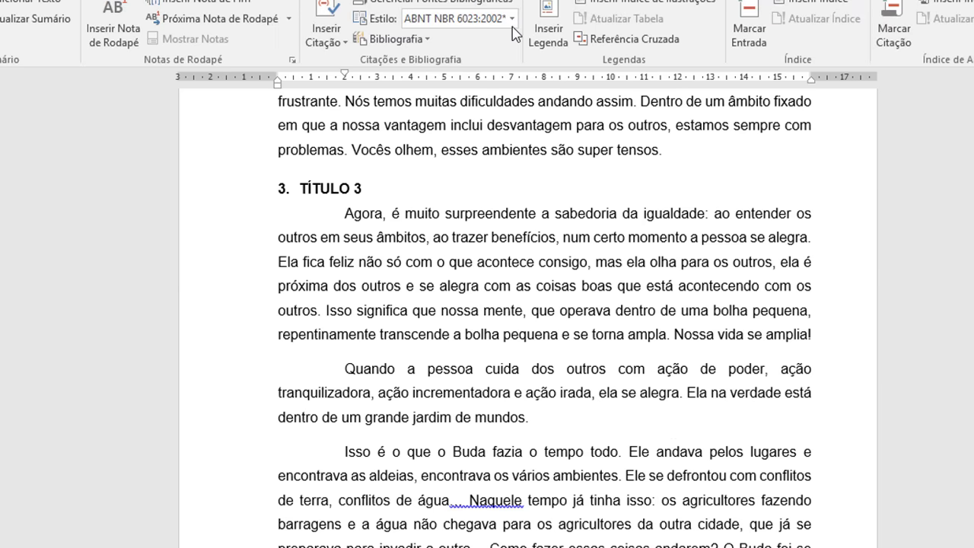
left_click(512, 17)
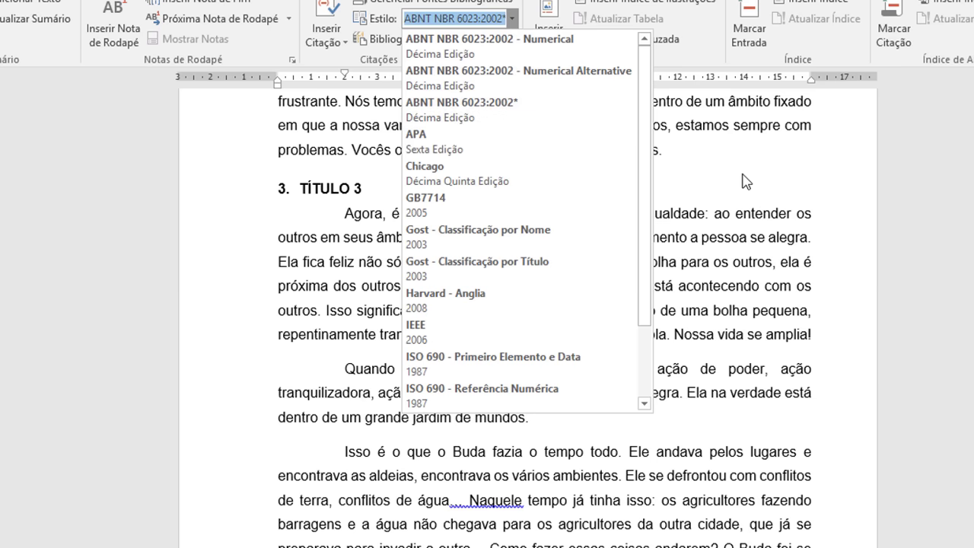
left_click(792, 204)
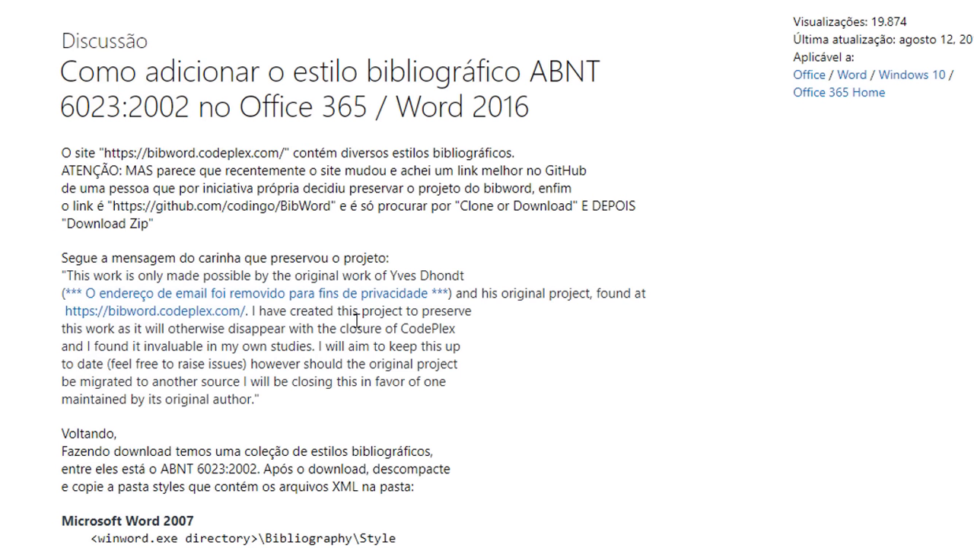
Step: Locate the Word 2007 and Office 2016/365 sections of the article's folder paths
scroll(354, 308, "down", 5)
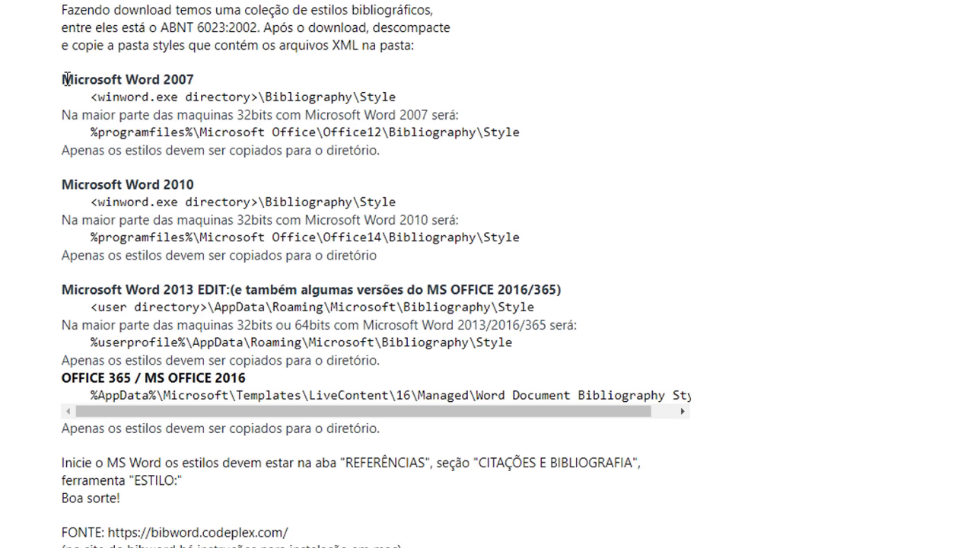
left_click_drag(66, 79, 196, 79)
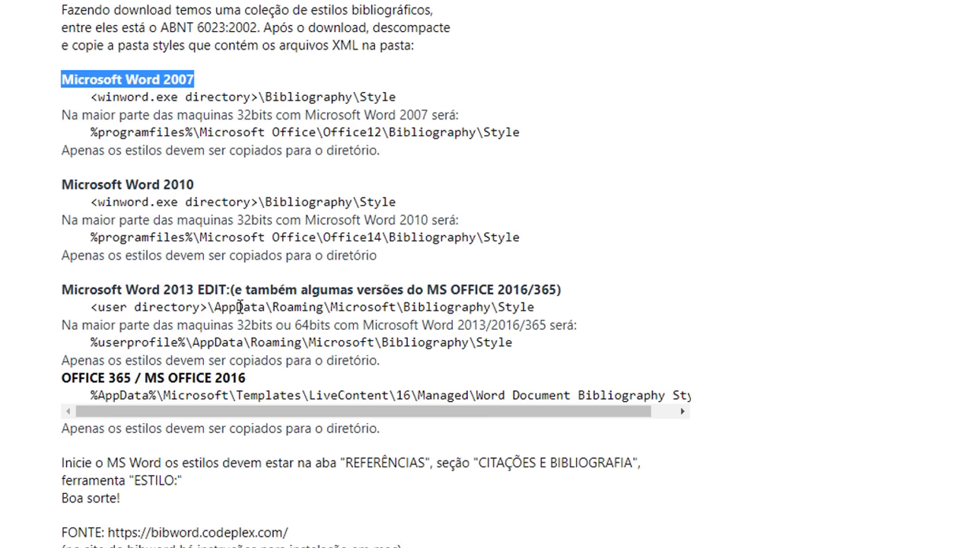
scroll(241, 307, "down", 2)
scroll(241, 307, "up", 1)
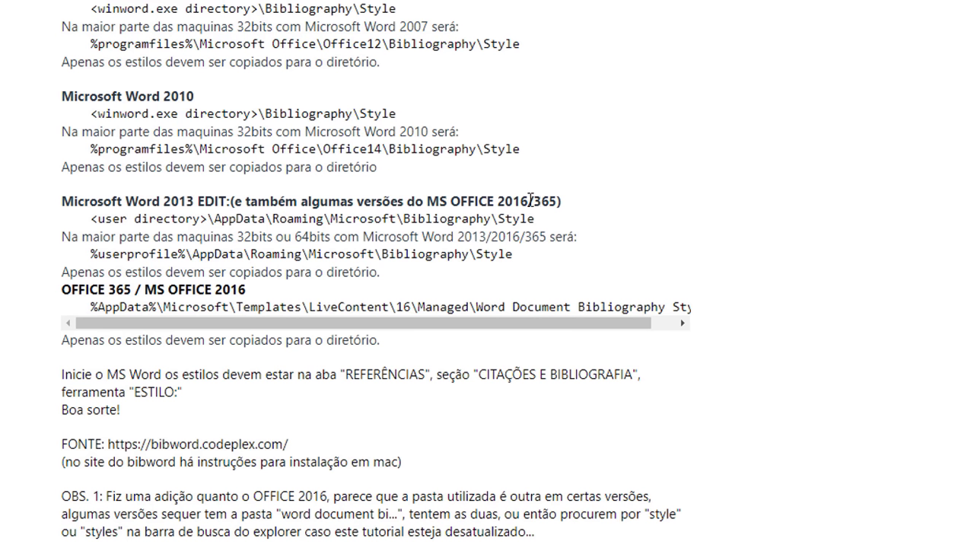
left_click_drag(529, 201, 434, 197)
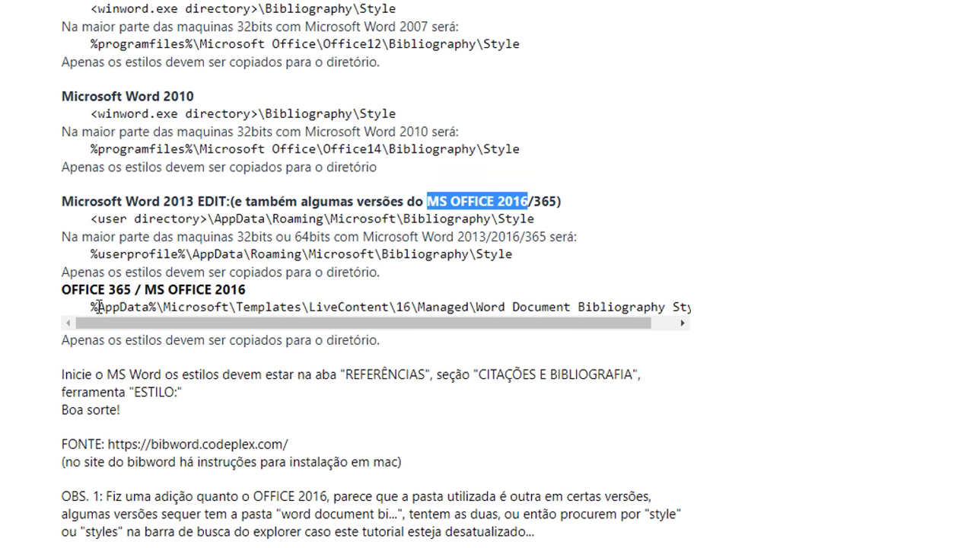
left_click_drag(98, 307, 149, 286)
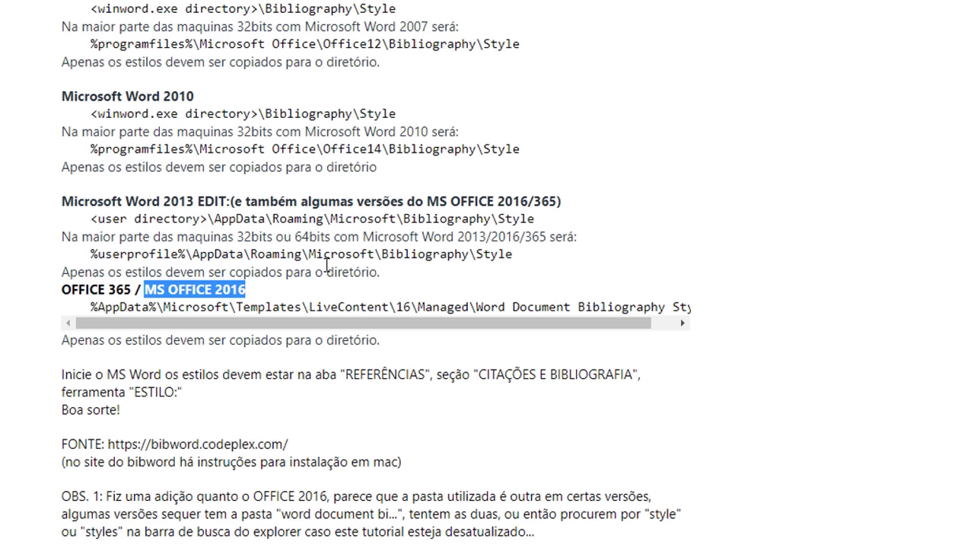
left_click(301, 270)
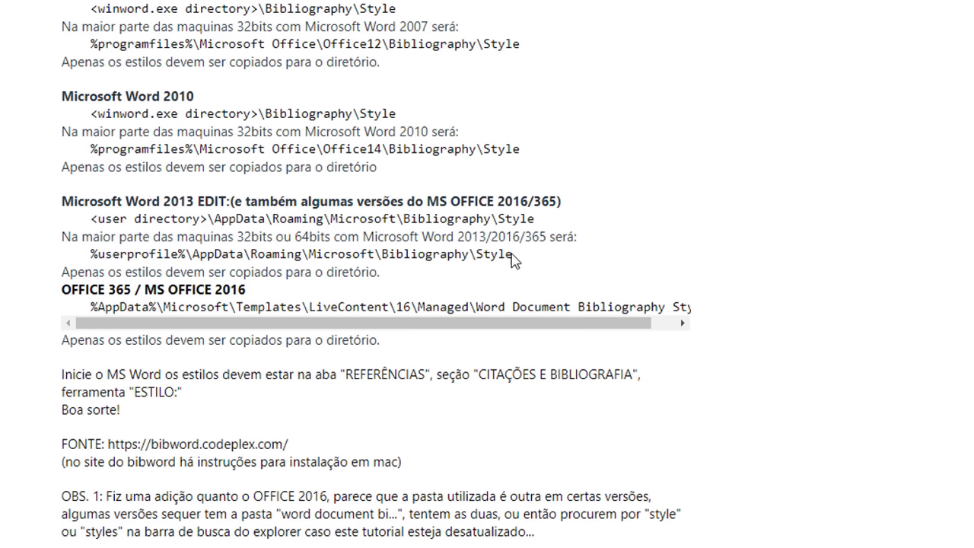
Step: Copy the %userprofile%\AppData\Roaming\Microsoft\Bibliography\Style path for Word 2013/2016/365
left_click_drag(512, 255, 92, 255)
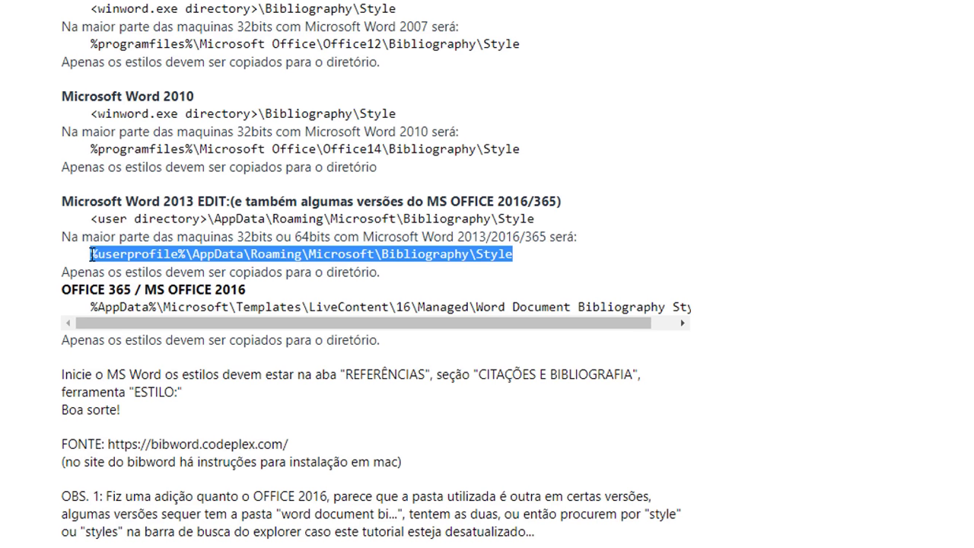
right_click(167, 253)
left_click(218, 267)
key("super+r")
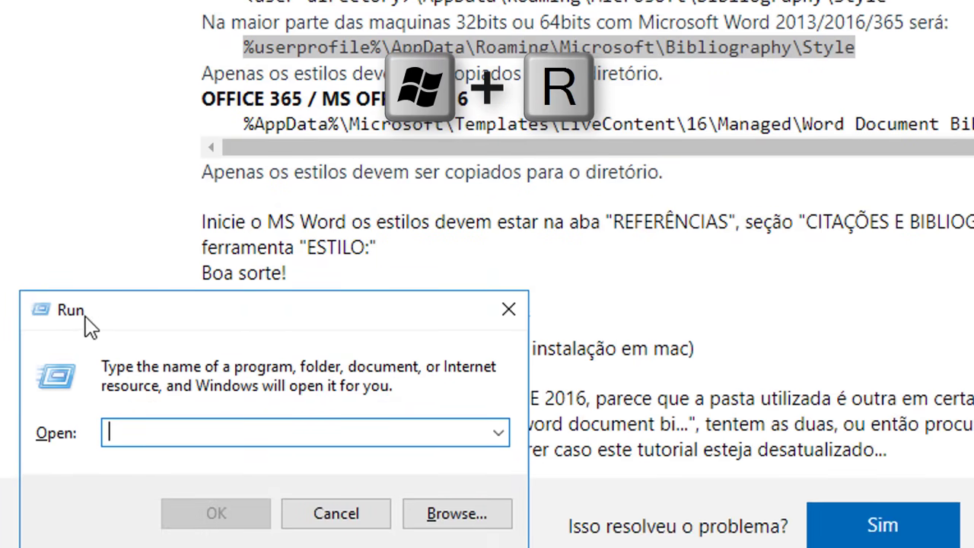
Step: Paste the Bibliography\Style path into Run and open that folder in File Explorer
right_click(156, 445)
left_click(242, 194)
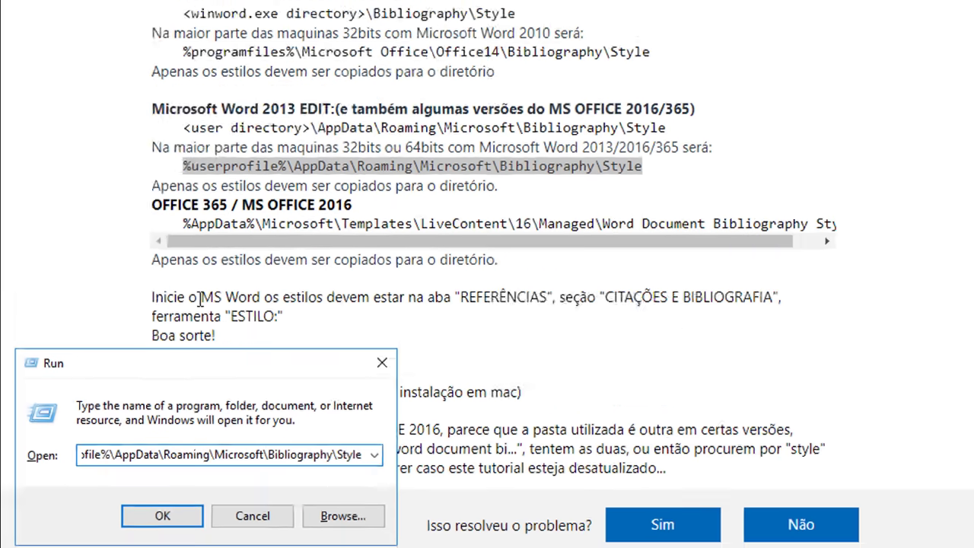
key("Return")
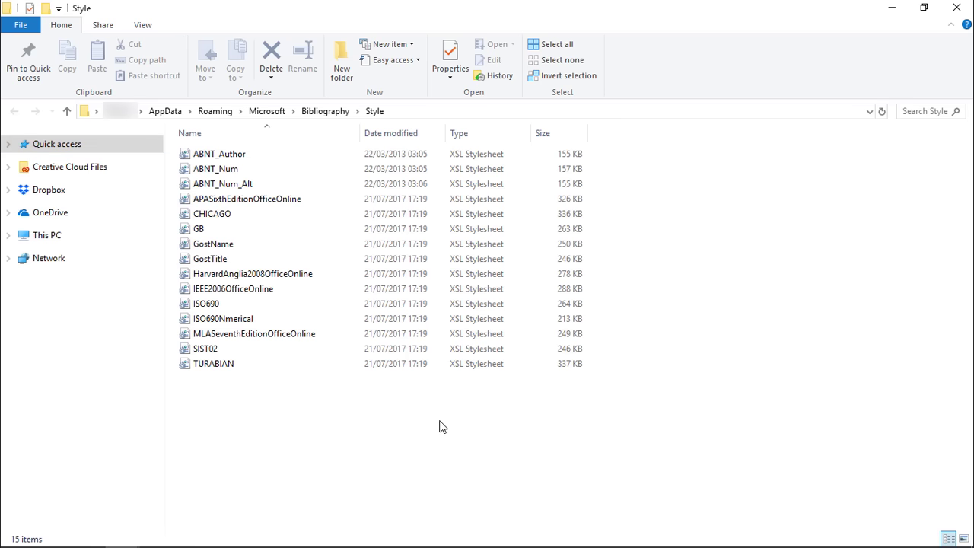
left_click(234, 162)
left_click(234, 186)
left_click(348, 450)
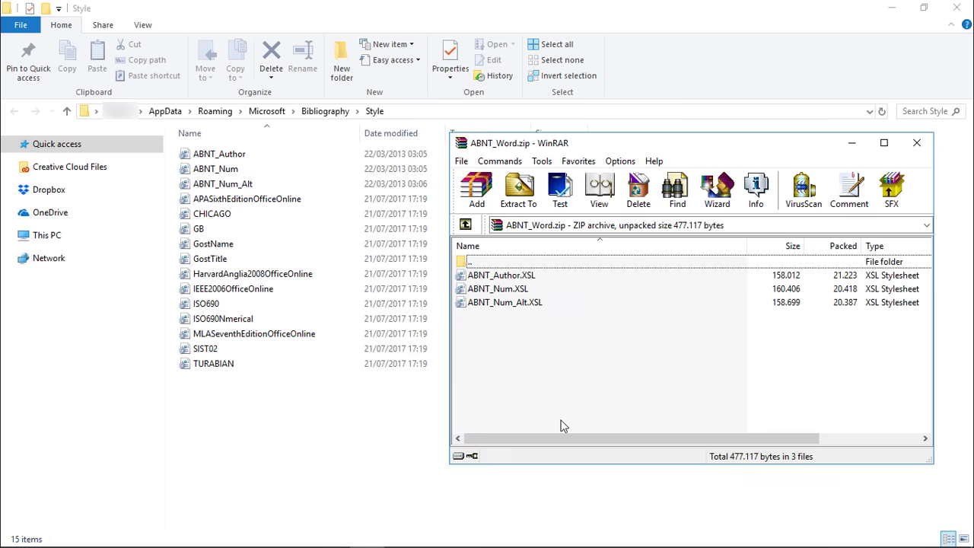
left_click_drag(561, 145, 555, 124)
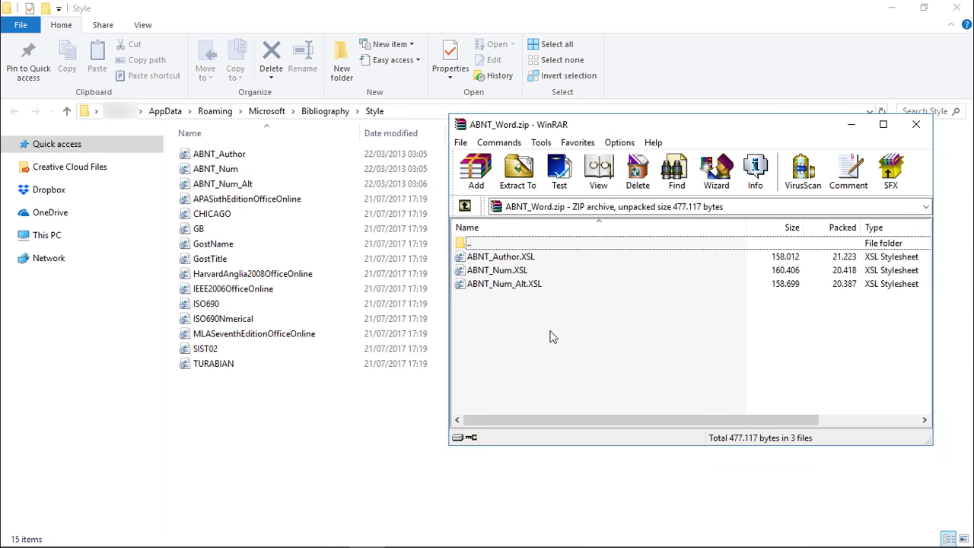
left_click_drag(554, 347, 332, 384)
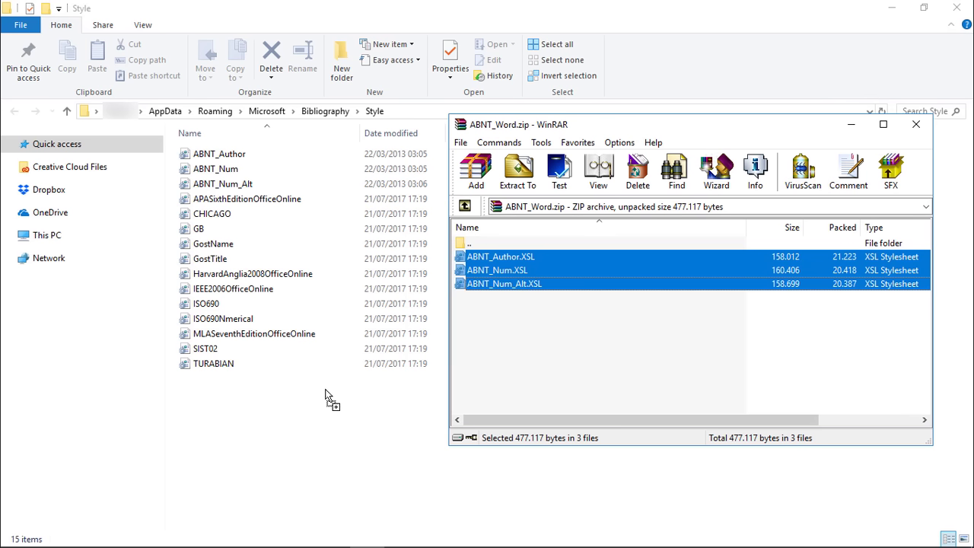
left_click_drag(326, 394, 554, 308)
left_click(429, 441)
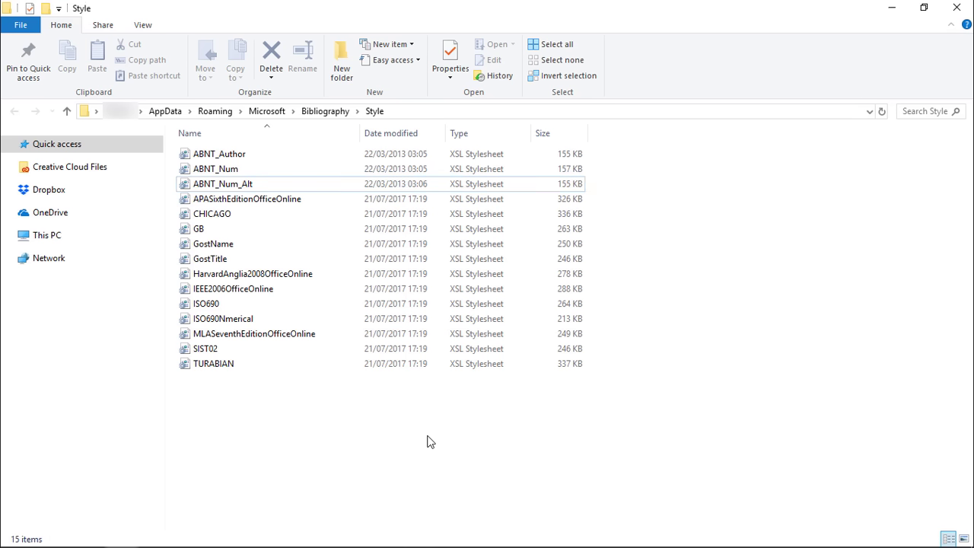